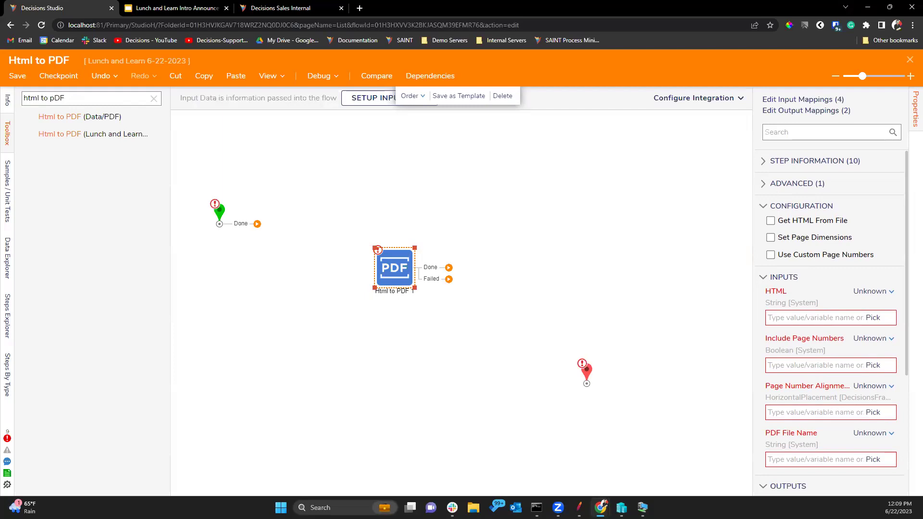
- Connect the flow's start step to the Html to PDF step and move the end step up beside it
left_click_drag(258, 223, 394, 268)
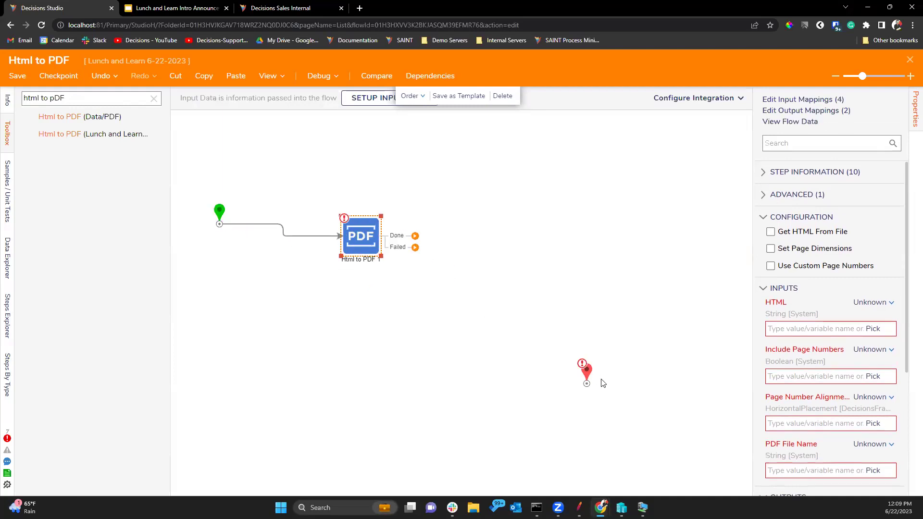
left_click_drag(587, 375, 531, 242)
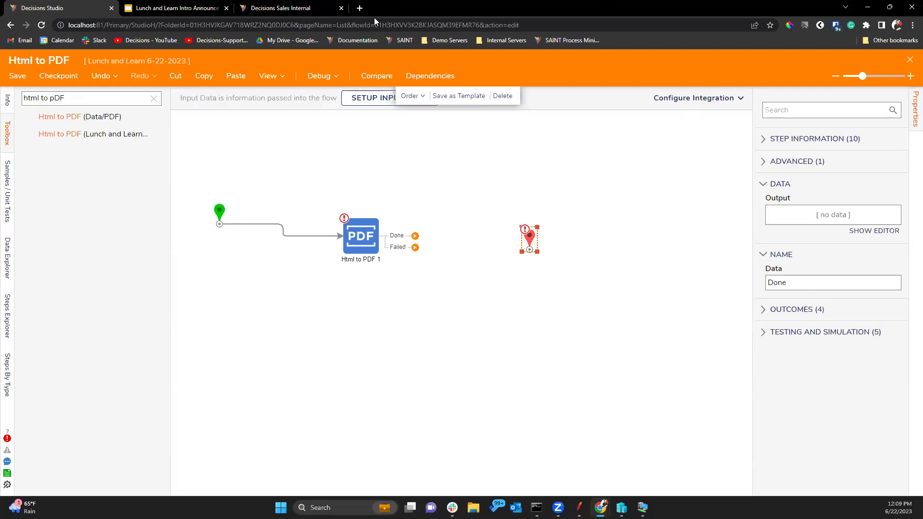
- Map the Html to PDF step's HTML input as Merge HTML Text and open its merge text editor
left_click(361, 248)
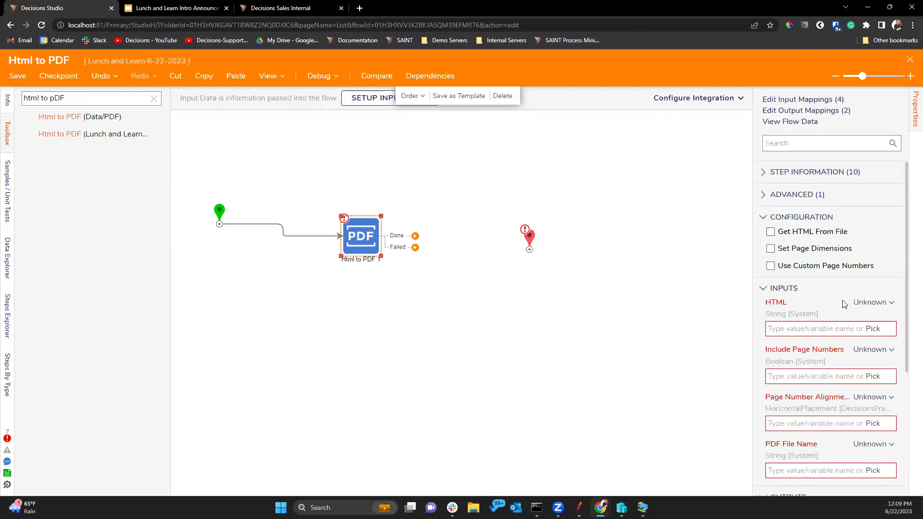
left_click(882, 304)
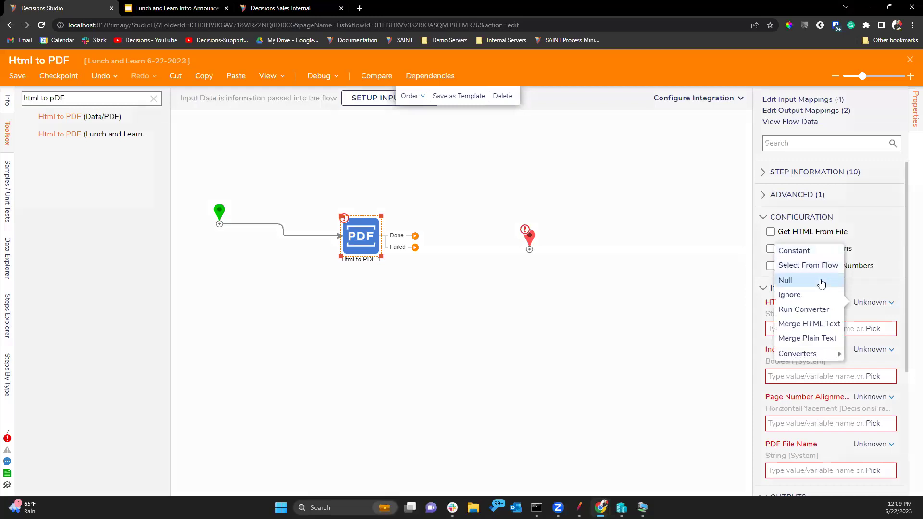
left_click(828, 325)
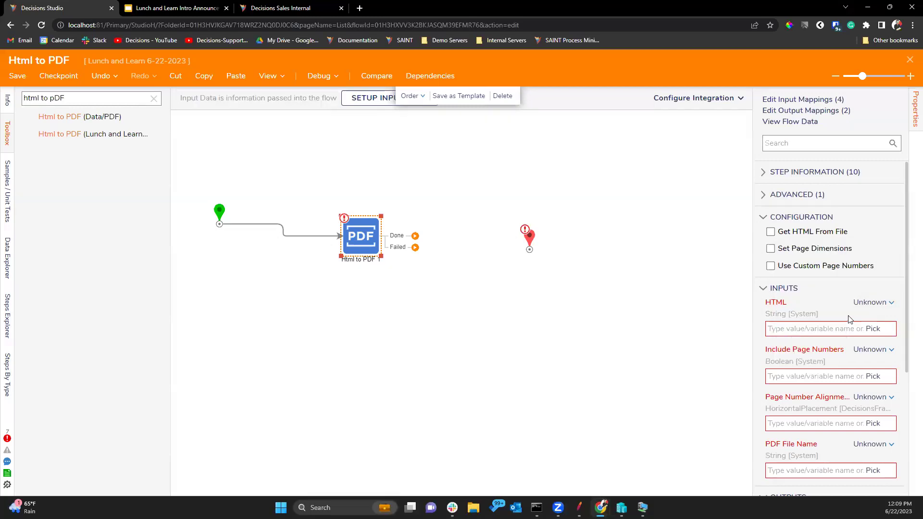
left_click(869, 349)
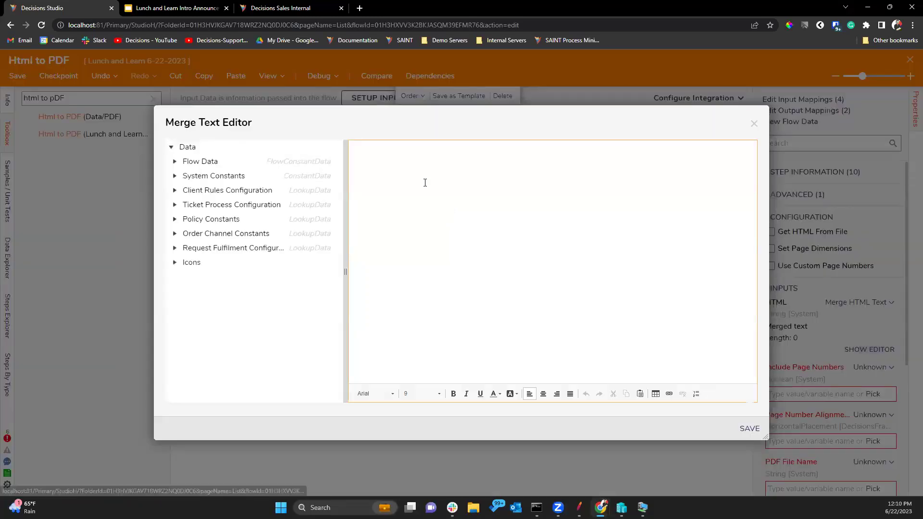
- Look through the font names offered in the Merge Text Editor, leaving the text empty, and close the editor
left_click(384, 393)
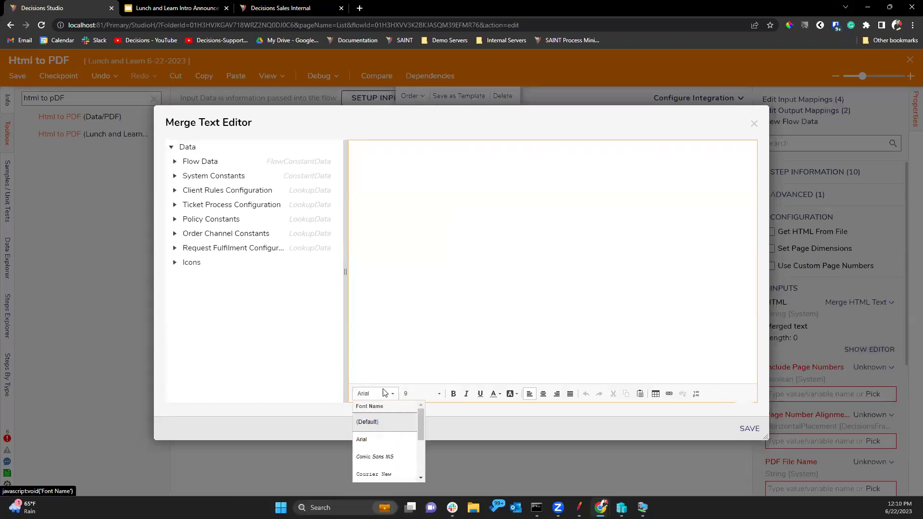
scroll(391, 429, "down", 3)
scroll(391, 457, "up", 2)
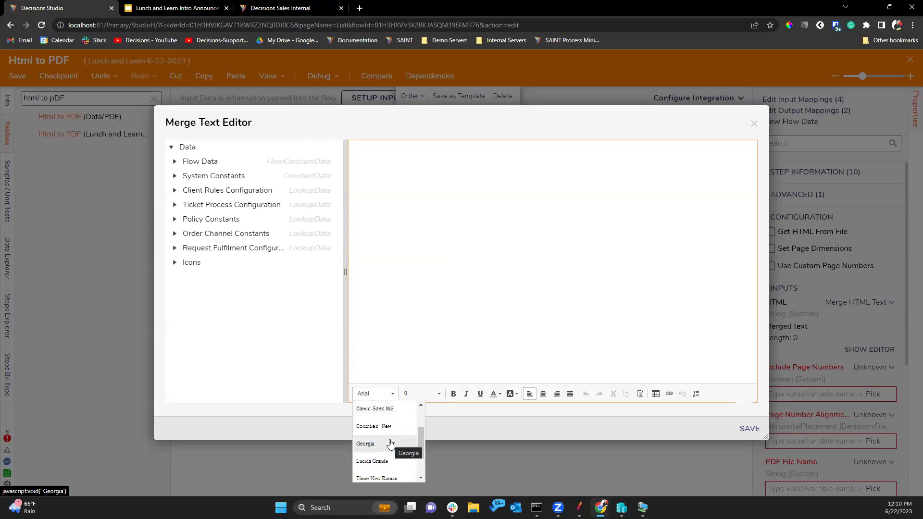
scroll(391, 444, "down", 2)
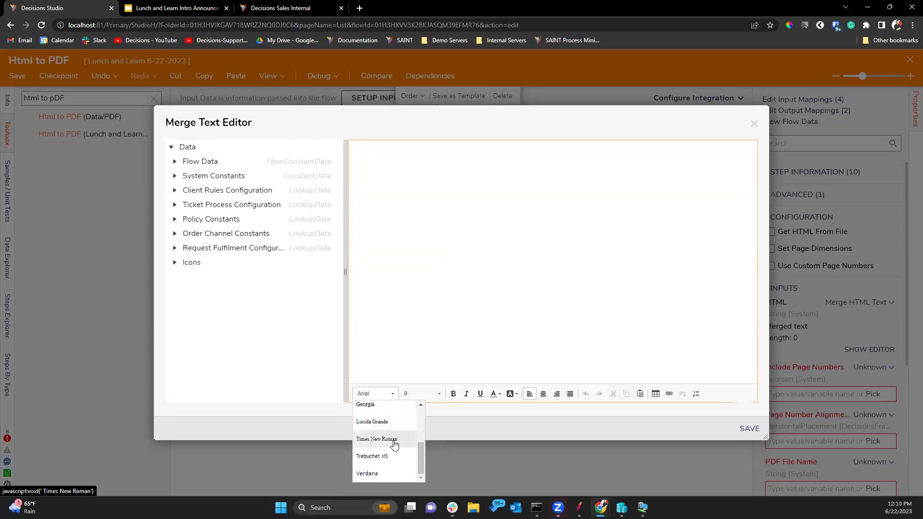
left_click(383, 393)
left_click(383, 394)
scroll(386, 437, "down", 2)
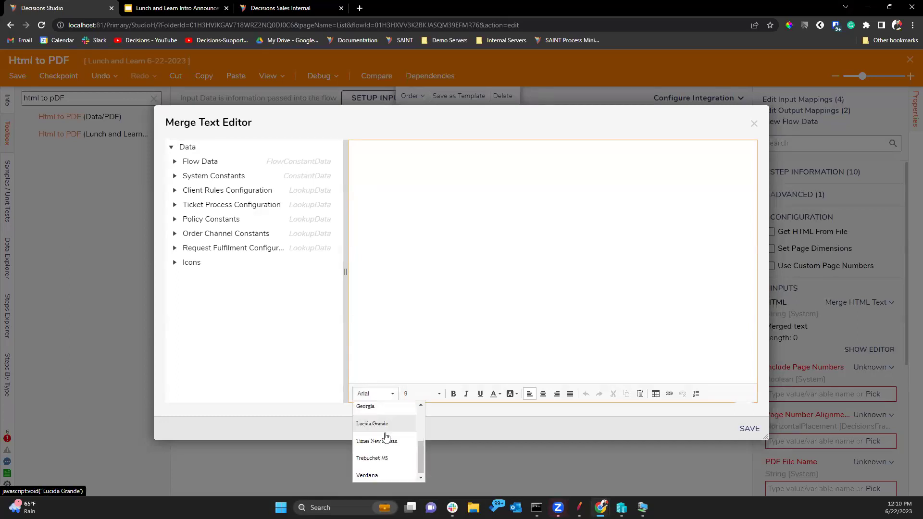
scroll(386, 440, "up", 2)
scroll(377, 411, "down", 2)
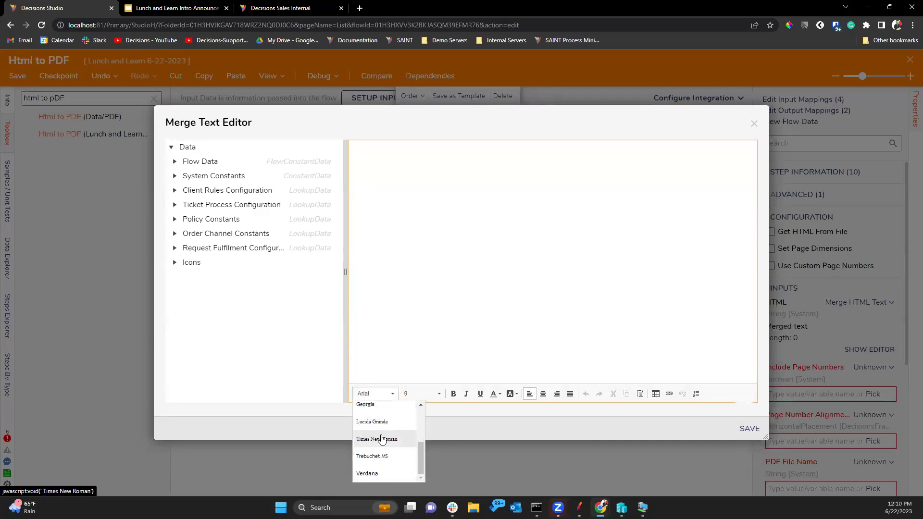
scroll(379, 435, "up", 2)
left_click(392, 310)
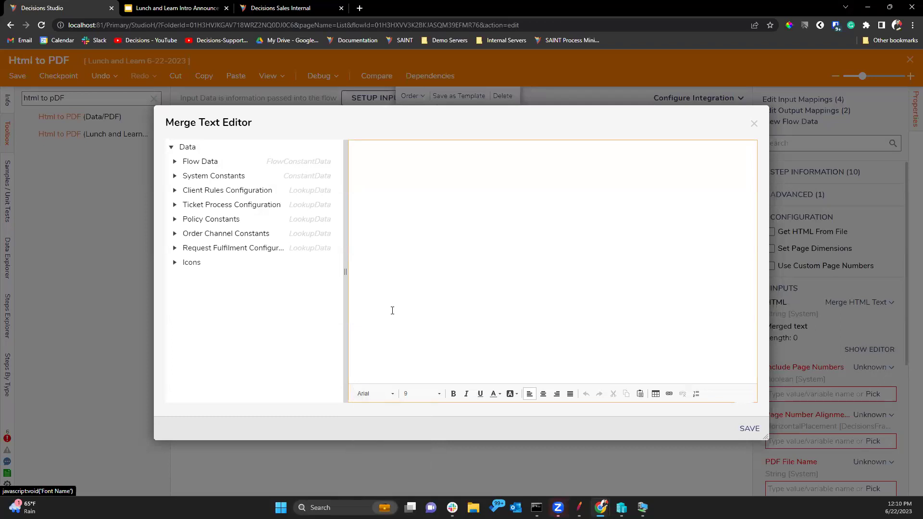
left_click(392, 394)
scroll(391, 454, "down", 2)
scroll(391, 438, "up", 2)
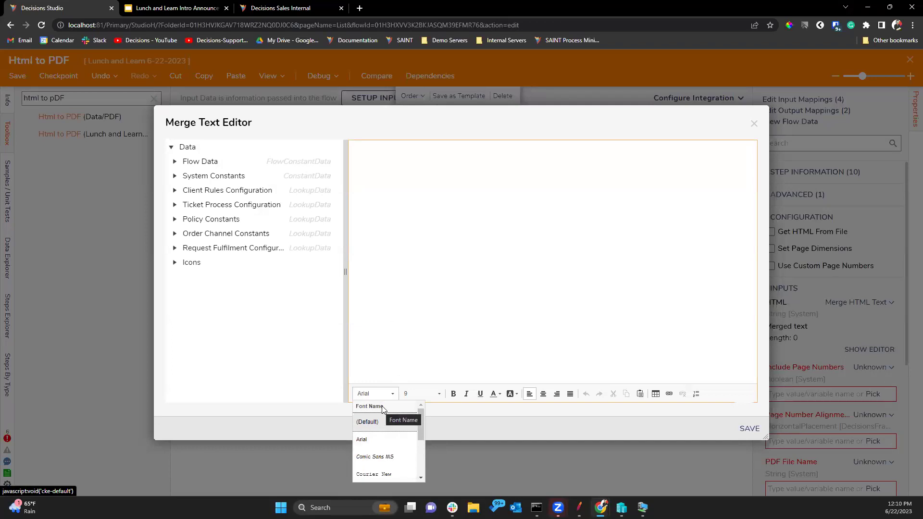
scroll(383, 428, "down", 1)
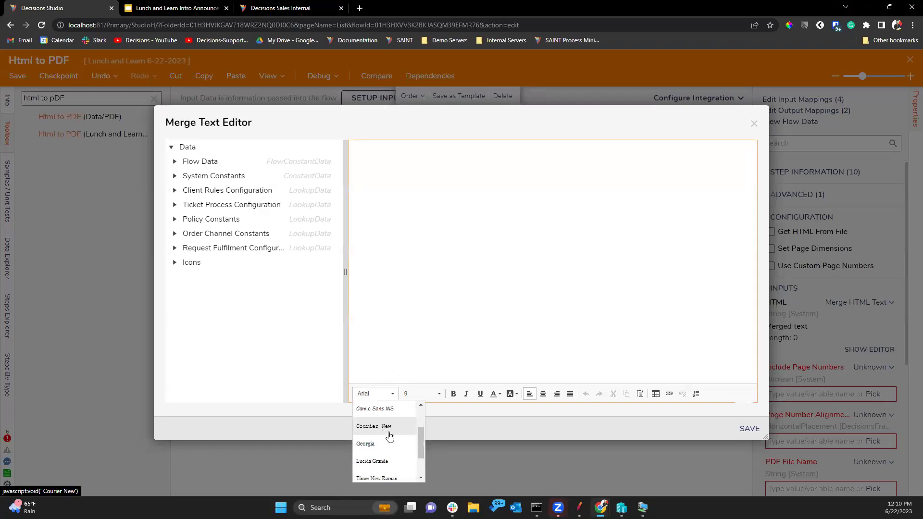
left_click(650, 430)
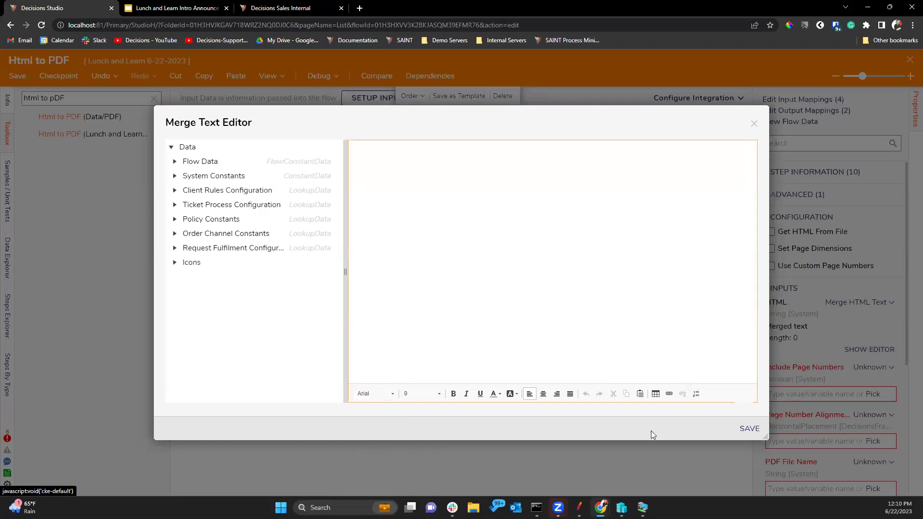
left_click(753, 125)
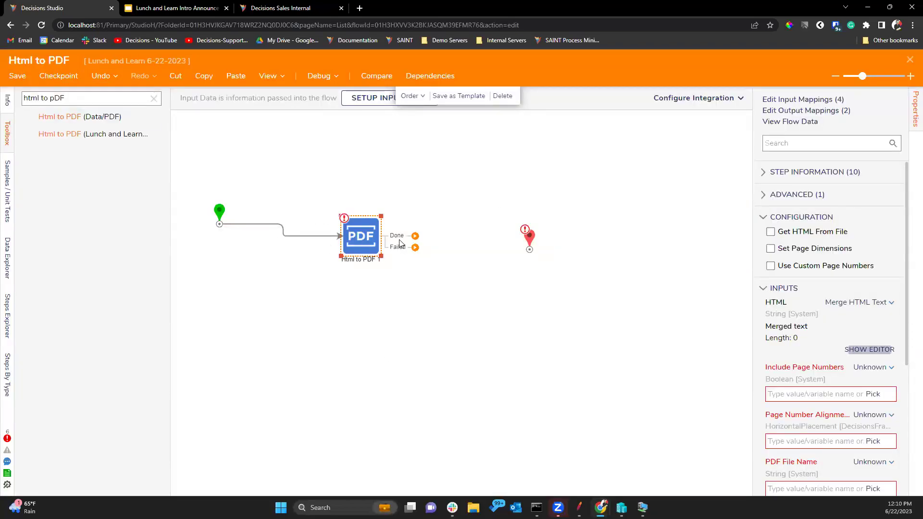
- Save the Html to PDF flow and close the flow designer
left_click(17, 75)
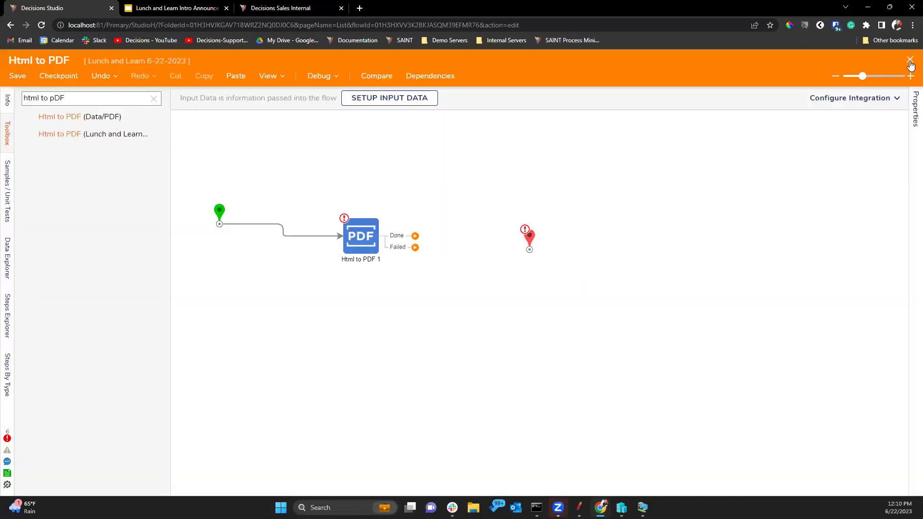
left_click(910, 59)
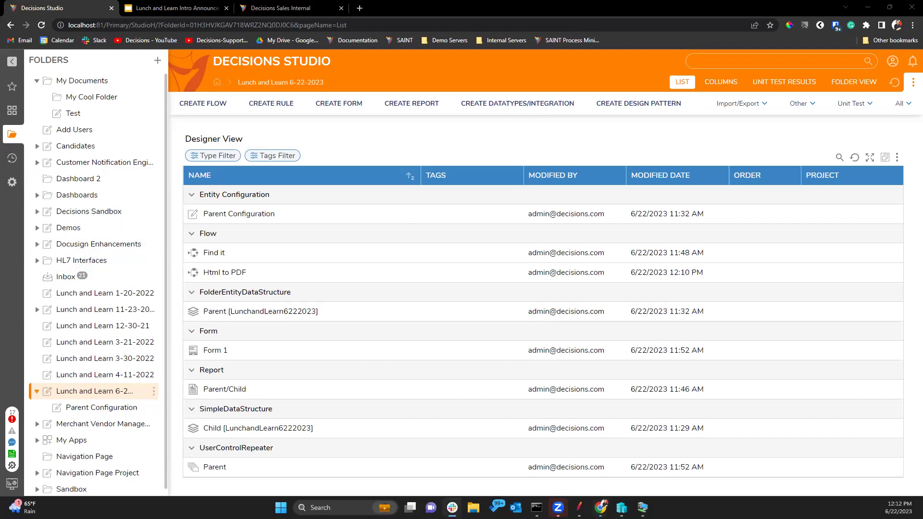
- Open the Groups folder under Security in the System area
scroll(90, 270, "down", 1)
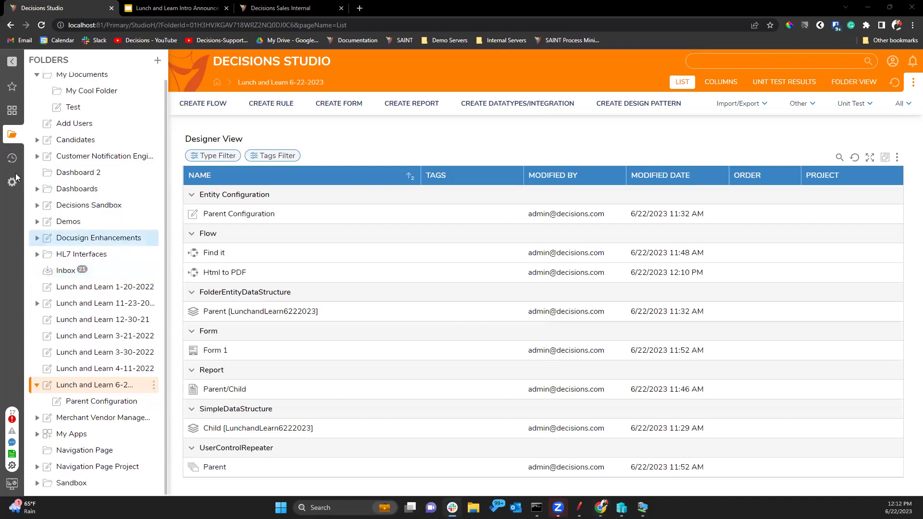
left_click(12, 185)
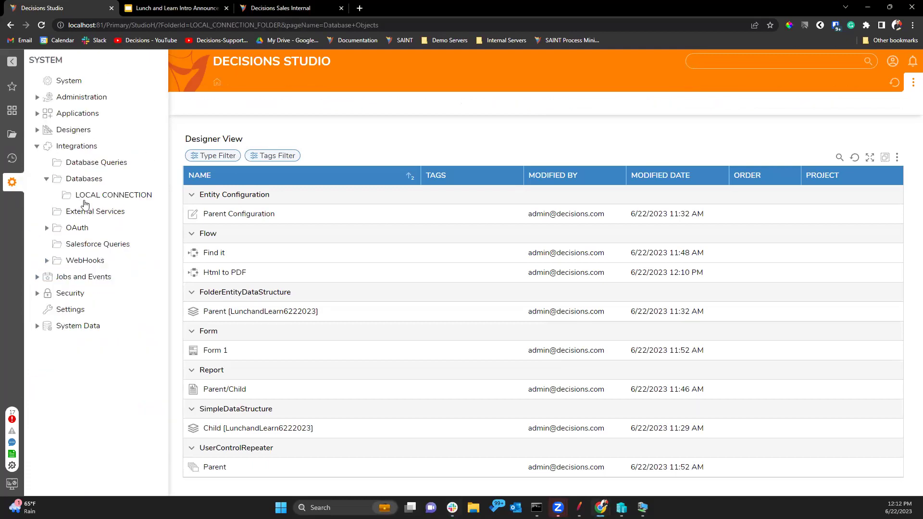
left_click(37, 276)
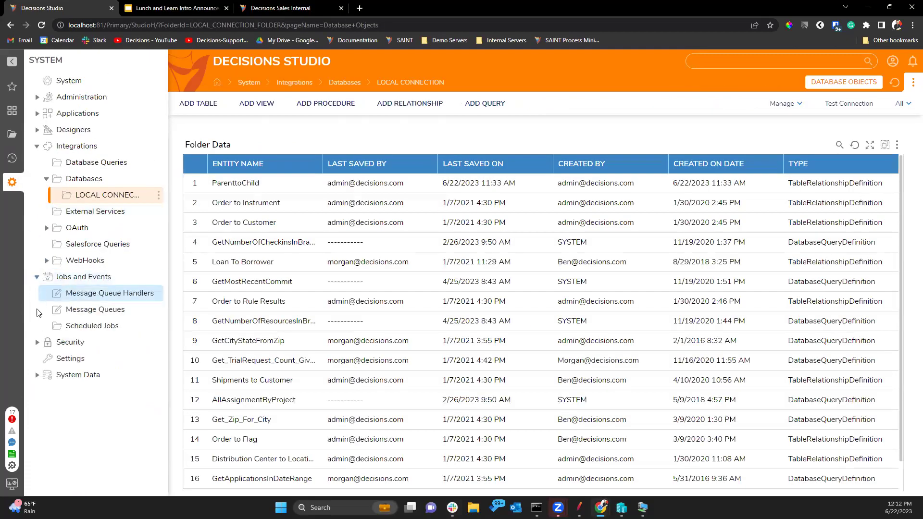
left_click(37, 342)
left_click(89, 377)
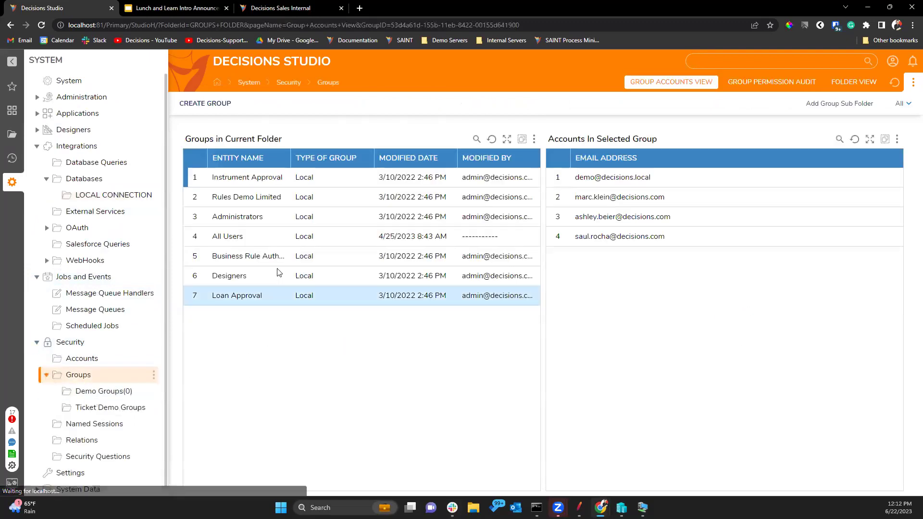
- Open the business rule group in row 5 for editing, examine its Default Url Parameters portal setting, and close the dialog without saving
left_click(250, 258)
right_click(251, 258)
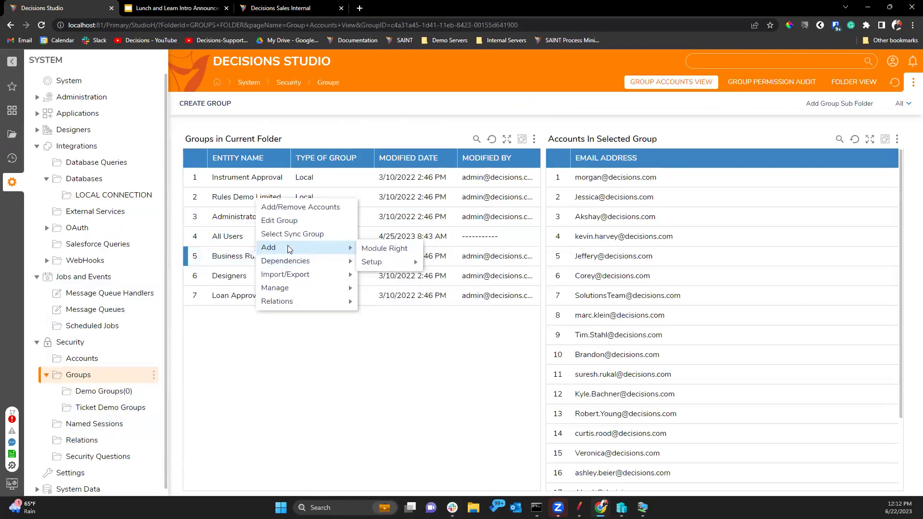
left_click(287, 224)
scroll(441, 277, "down", 3)
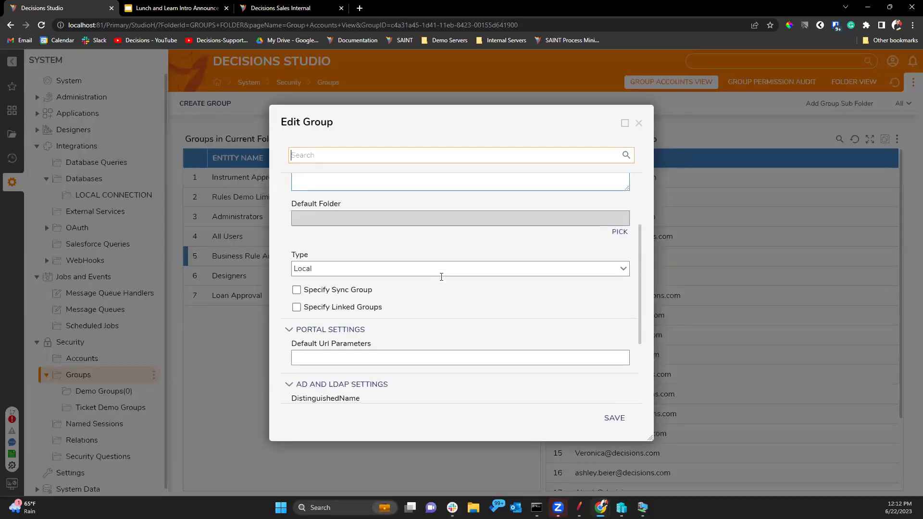
left_click(323, 310)
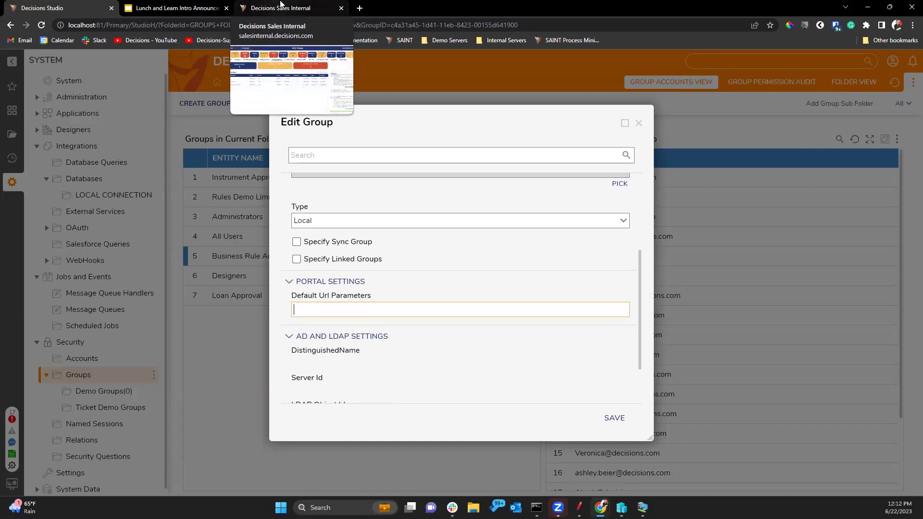
scroll(416, 326, "down", 1)
scroll(416, 325, "up", 10)
scroll(416, 326, "down", 4)
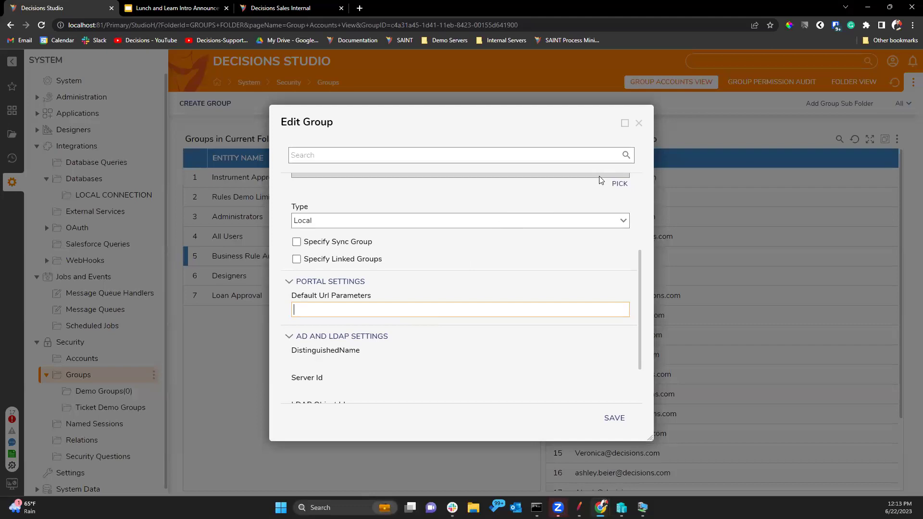
left_click(639, 124)
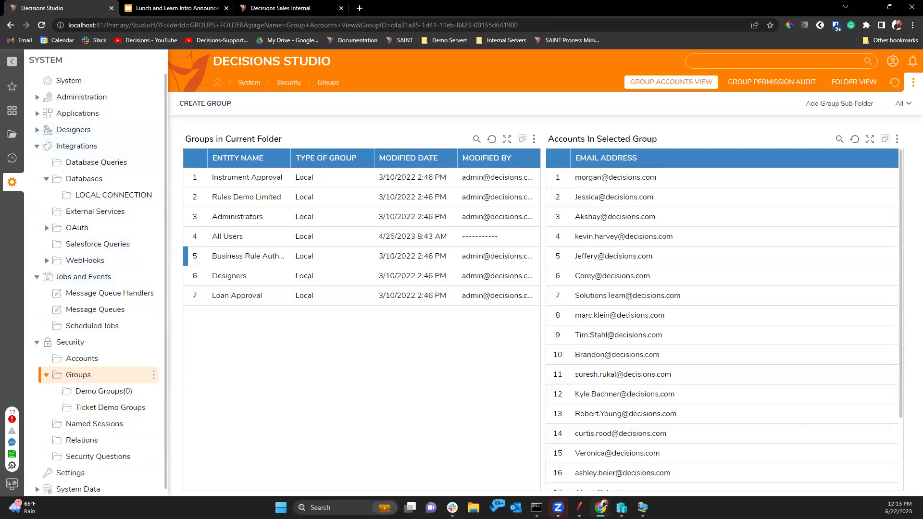
- Switch from the Studio to the portal view and slightly narrow the folder tree
left_click(12, 483)
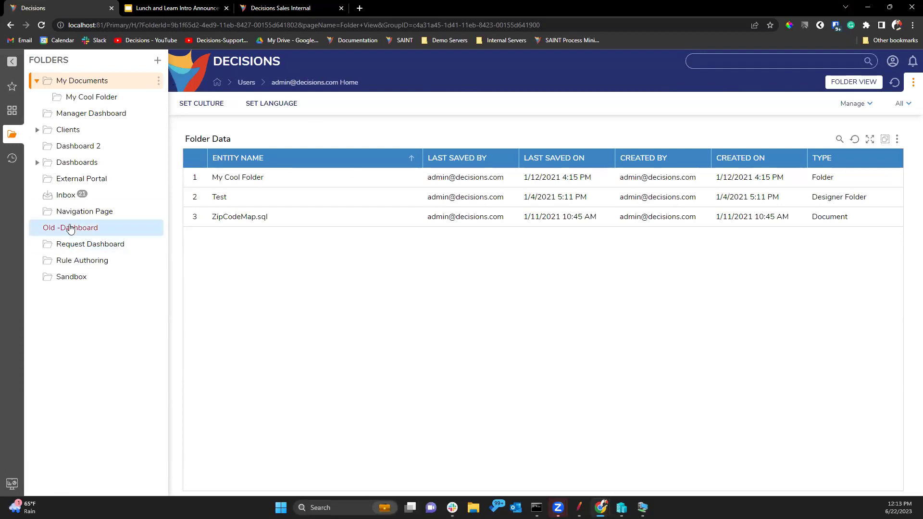
mouse_move(168, 195)
left_mouse_down()
mouse_move(29, 199)
mouse_move(168, 201)
left_mouse_up()
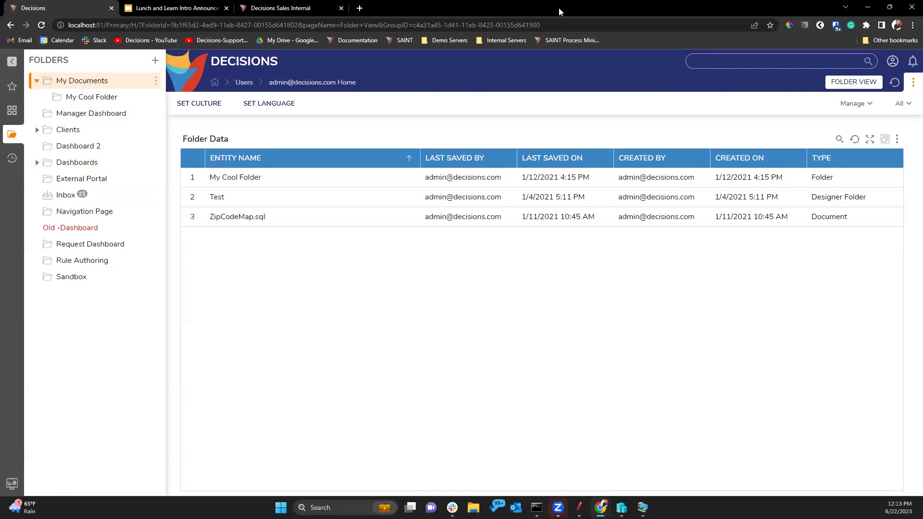
- Append the parameter &chrome=off to the My Documents folder's URL and load the page
left_click(582, 25)
left_click(592, 25)
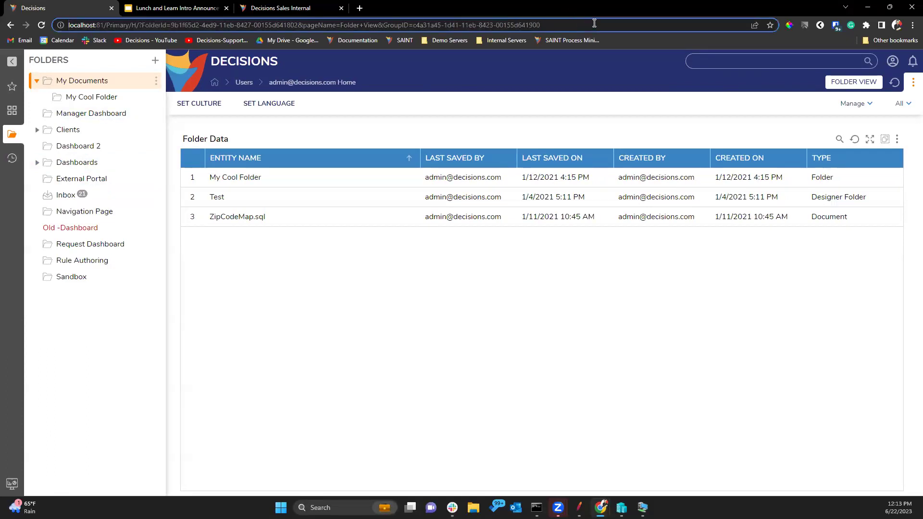
type("8&")
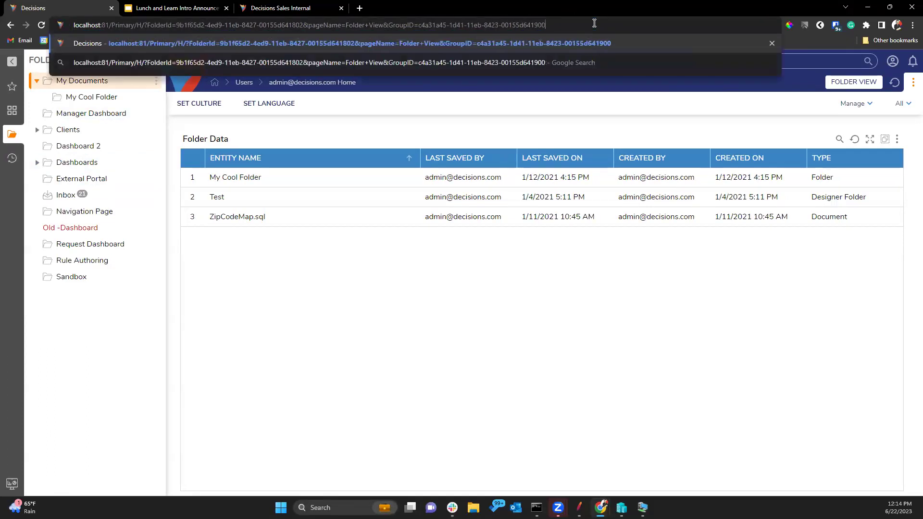
type("chrome=off")
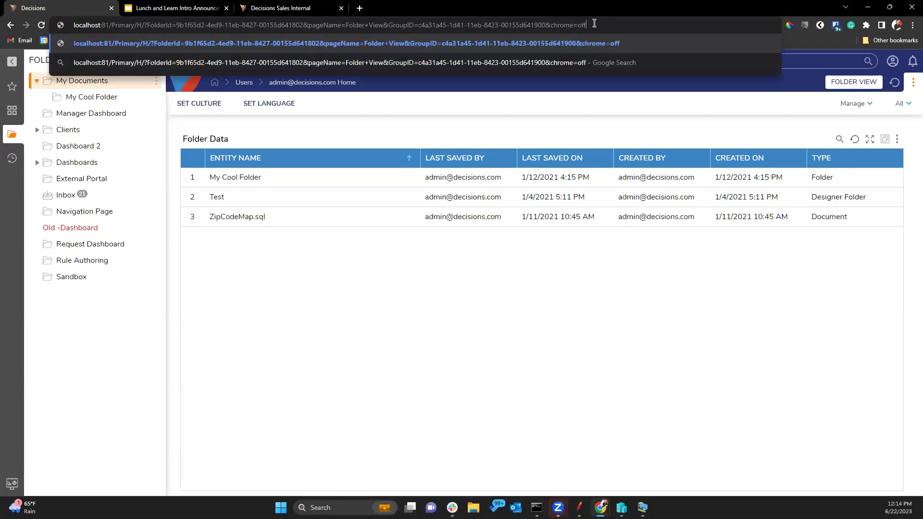
key("Return")
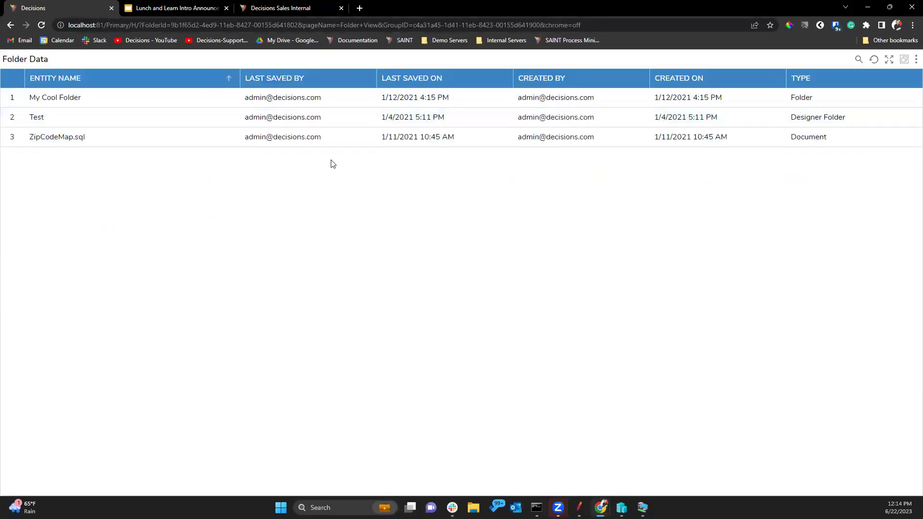
- Remove &chrome=off from the end of the URL and reload the My Documents folder
left_click_drag(596, 25, 542, 28)
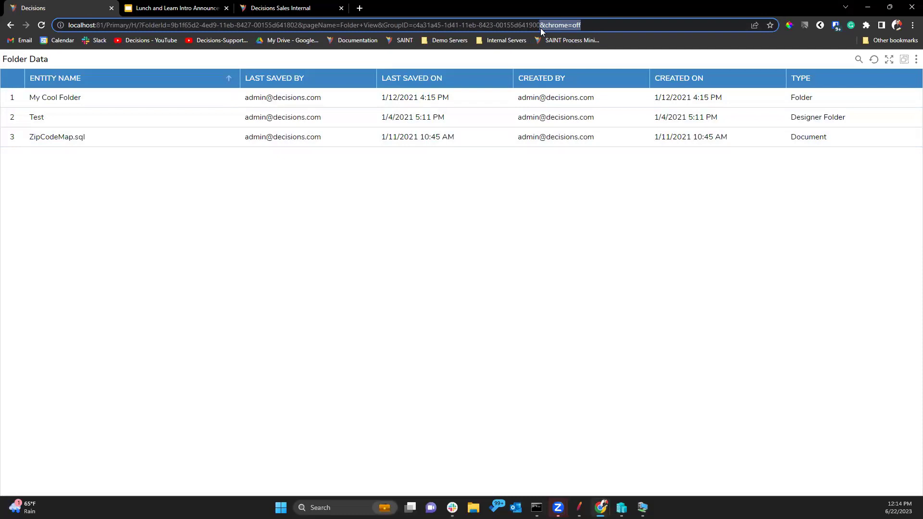
key("BackSpace")
key("Return")
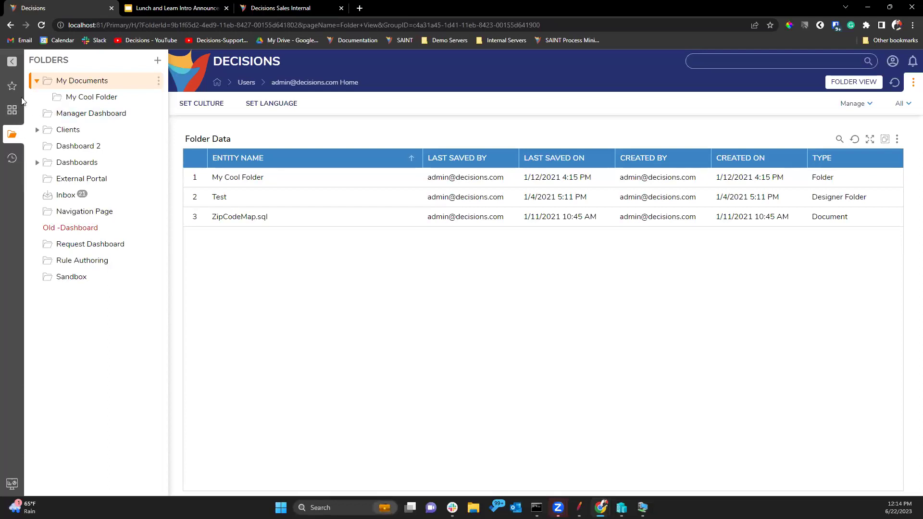
- Collapse the portal's folder tree and expand it again
left_click(12, 62)
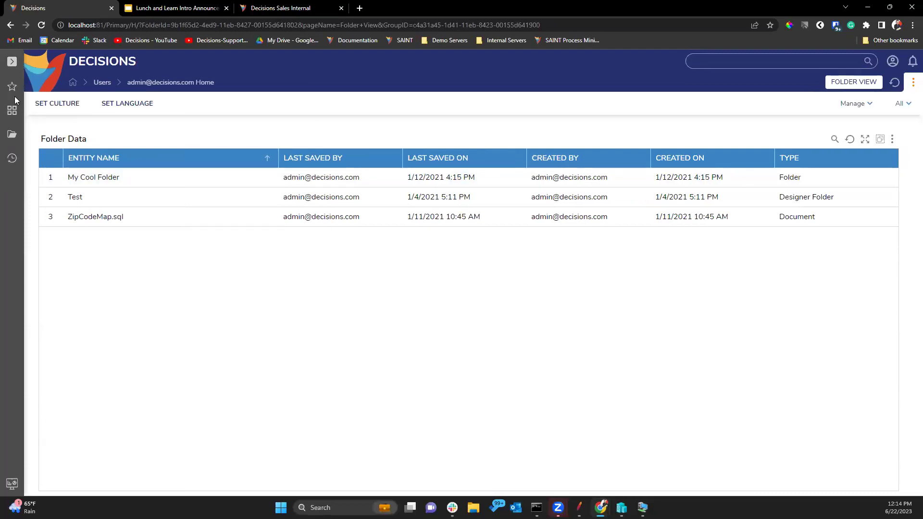
left_click(12, 61)
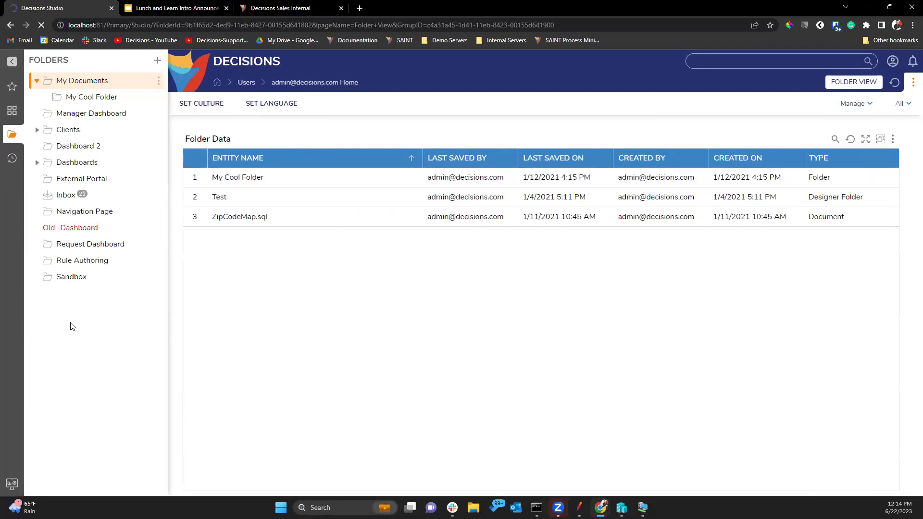
- Go to the Studio's System Settings folder and open Portal Settings for editing
left_click(12, 181)
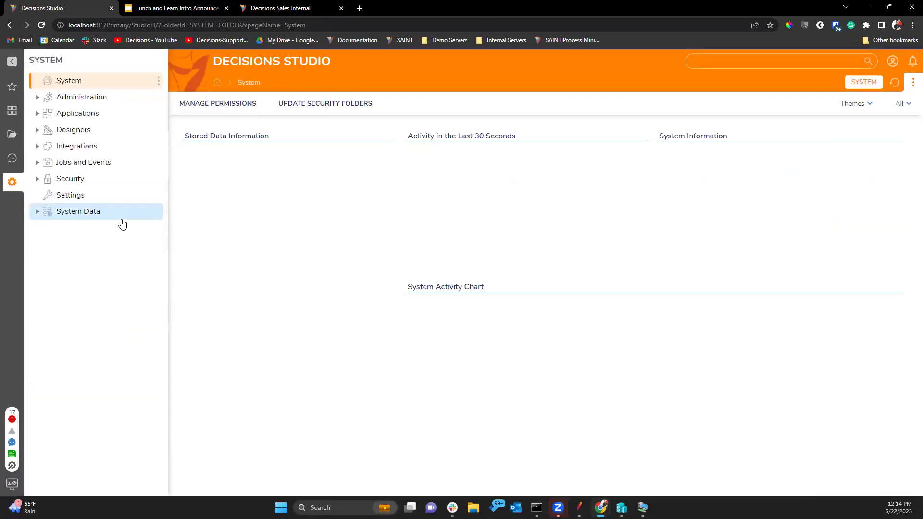
left_click(95, 195)
scroll(266, 298, "down", 3)
scroll(264, 344, "down", 8)
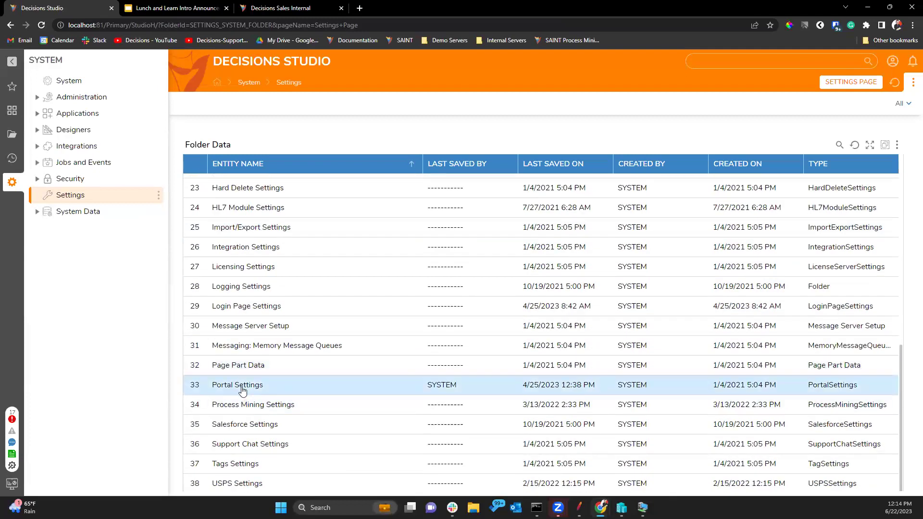
scroll(355, 262, "down", 2)
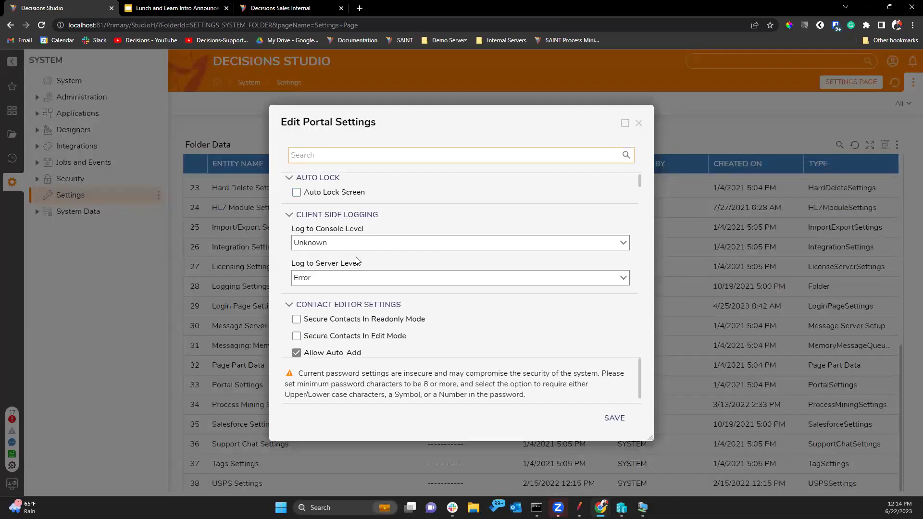
- Locate the Default Page/Folder settings, open the Default View Page in its designer, and close it without changes
scroll(439, 303, "down", 4)
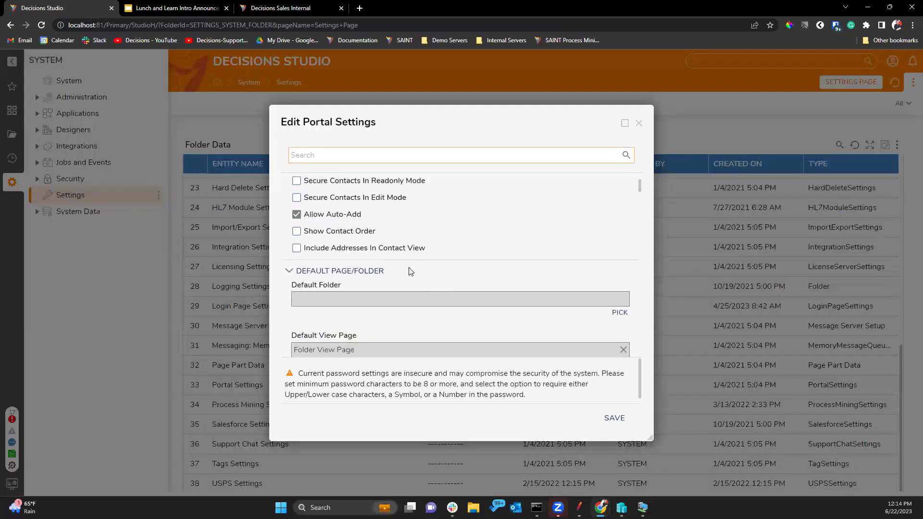
scroll(423, 278, "down", 1)
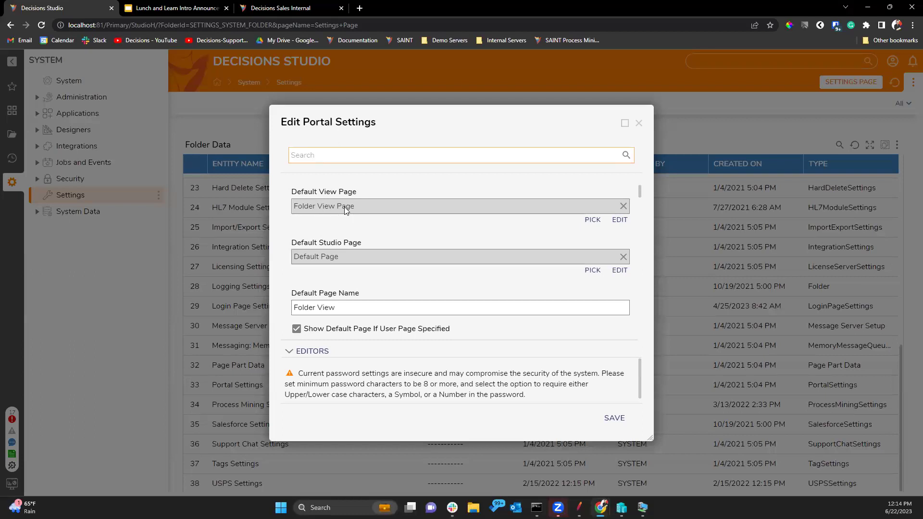
left_click(620, 220)
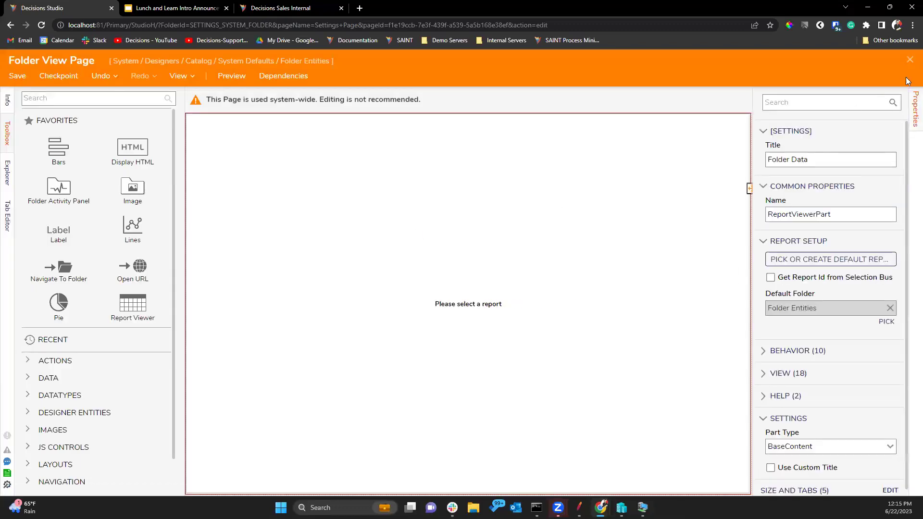
left_click(910, 59)
- Examine the Left Side Bar options Show Favorites, Show Folders and Show Recent in the portal settings
scroll(424, 284, "down", 5)
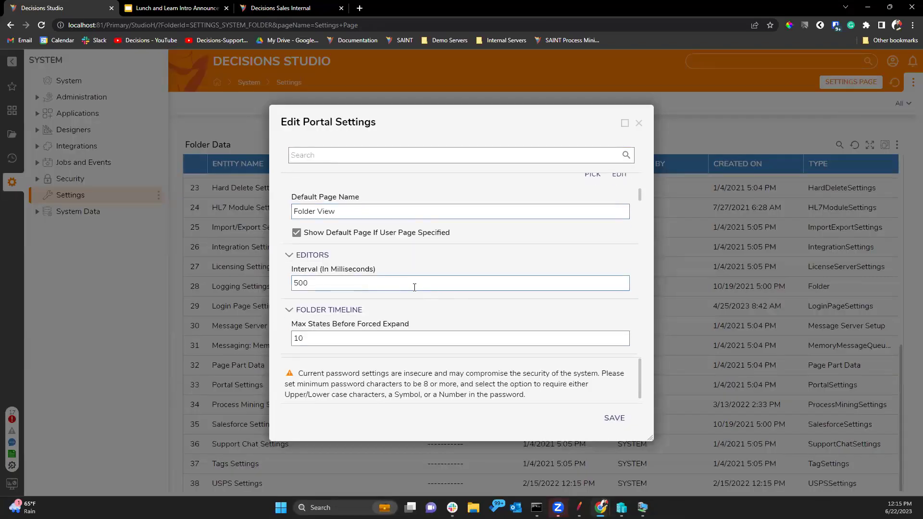
scroll(424, 287, "down", 5)
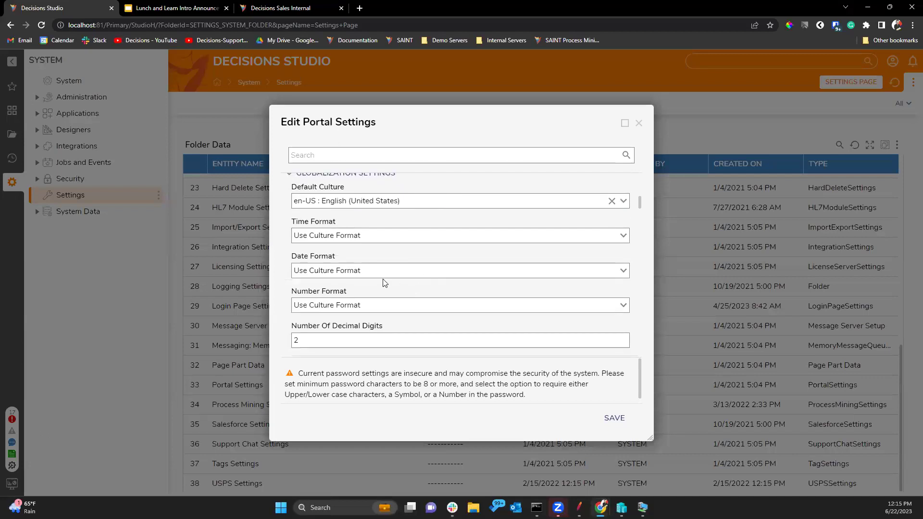
scroll(434, 285, "down", 3)
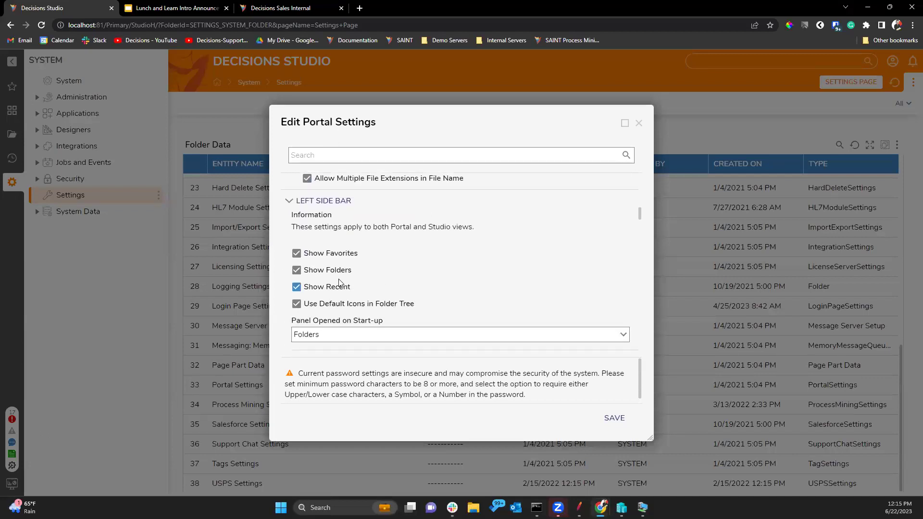
left_click(296, 255)
left_click(296, 270)
left_click(297, 253)
left_click(297, 270)
left_click(297, 287)
scroll(380, 274, "down", 2)
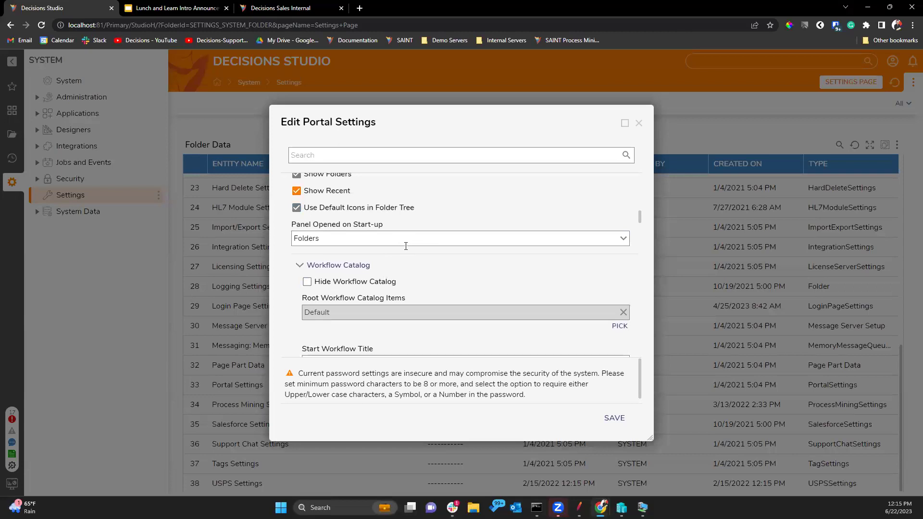
- Examine the window, notification and page part sections of the portal settings, comparing the Hide Title Bar options
scroll(389, 283, "down", 1)
scroll(345, 239, "down", 1)
scroll(345, 239, "down", 4)
scroll(394, 250, "down", 5)
scroll(392, 267, "down", 3)
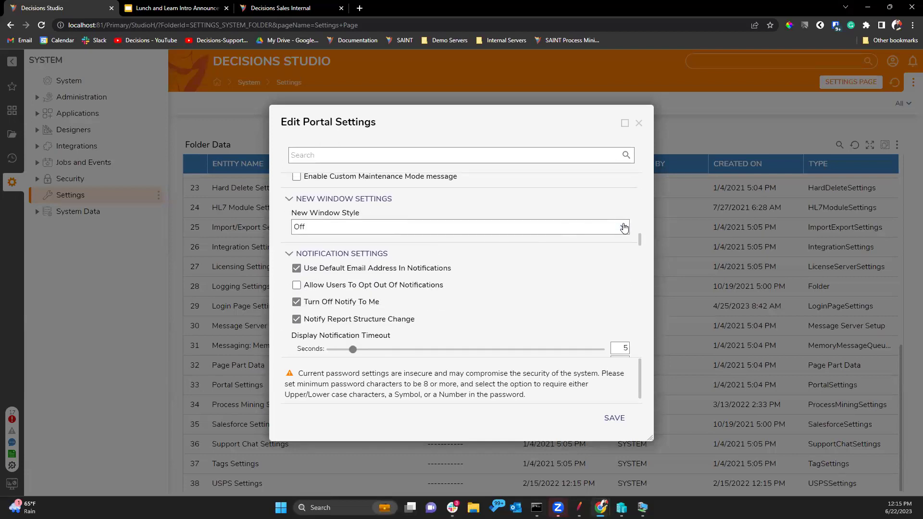
scroll(528, 259, "down", 4)
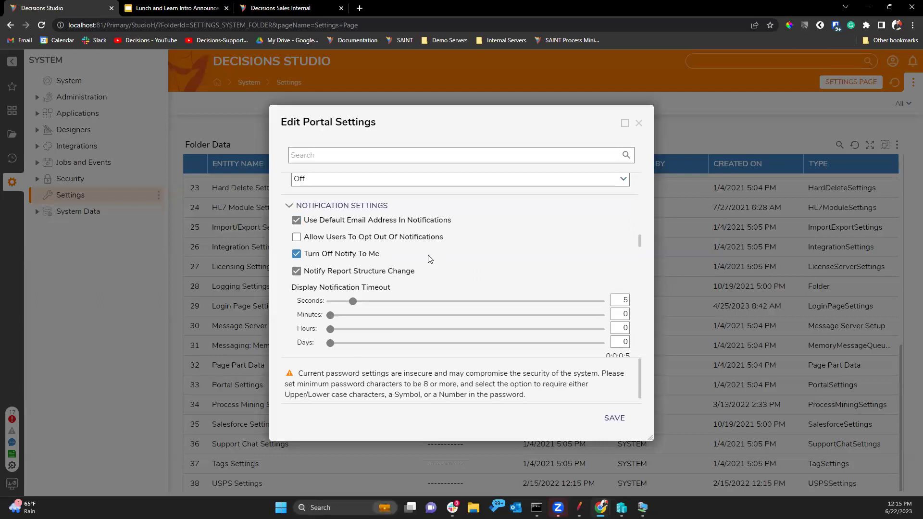
scroll(420, 267, "down", 4)
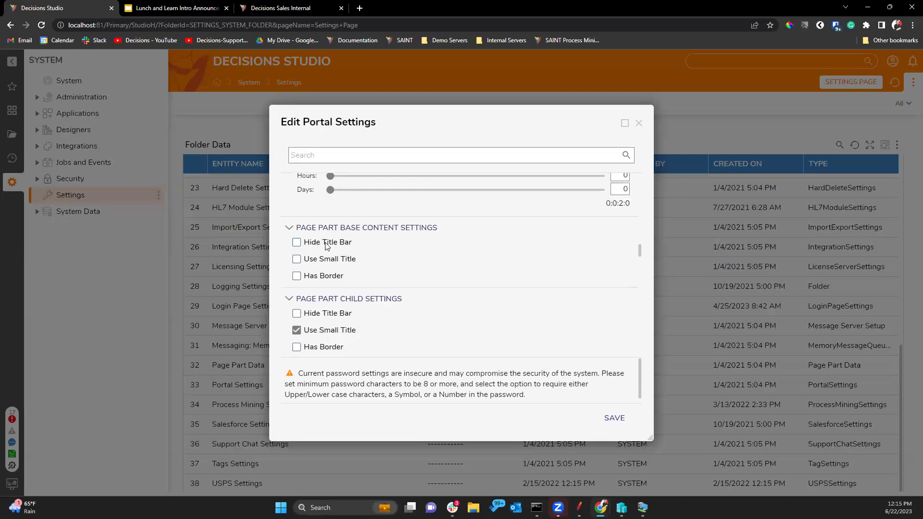
left_click(331, 247)
left_click(333, 248)
scroll(356, 286, "down", 2)
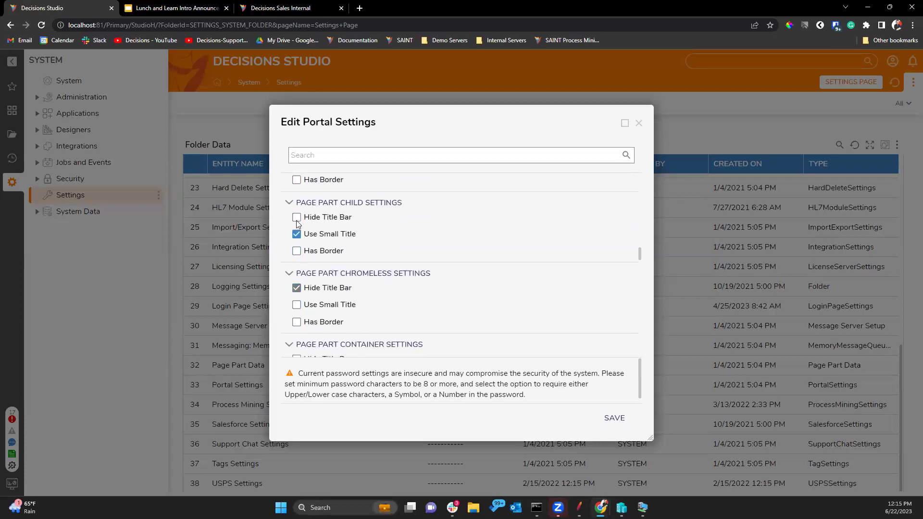
scroll(299, 225, "up", 2)
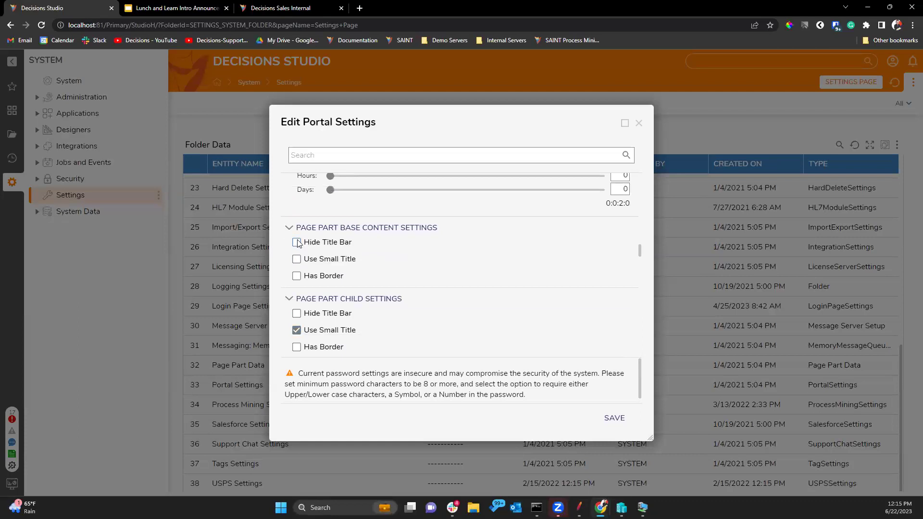
scroll(329, 259, "down", 4)
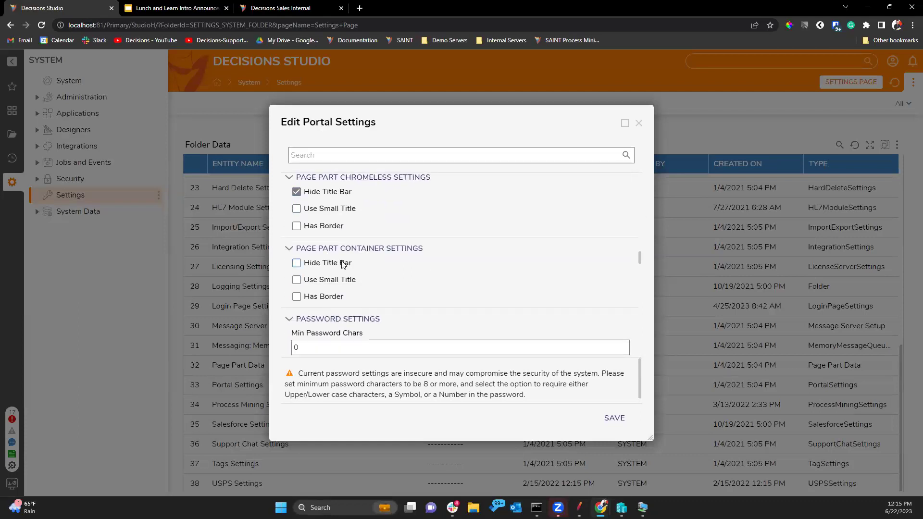
- Enable Hide Title Bar under Page Part Base Content Settings and save the portal settings
scroll(317, 241, "up", 4)
left_click(297, 242)
left_click(615, 418)
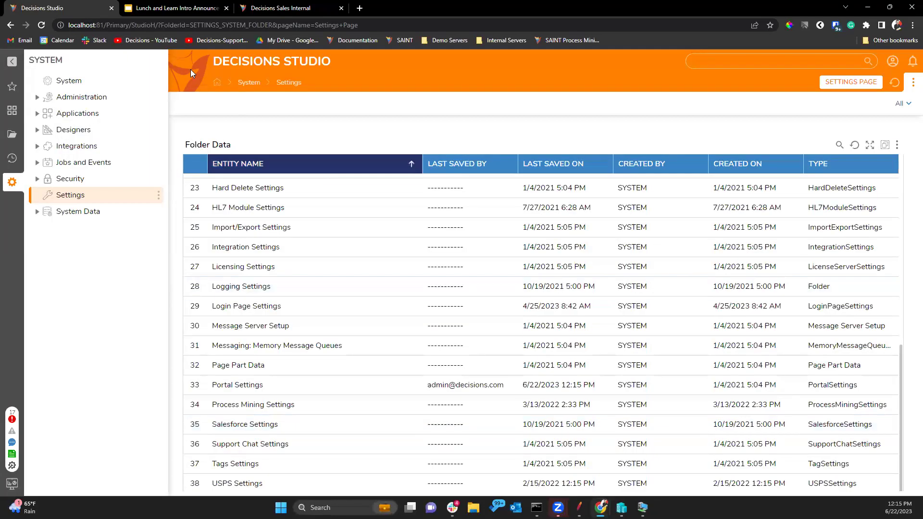
- Reload the Studio's Settings page and switch to the portal view
left_click(42, 25)
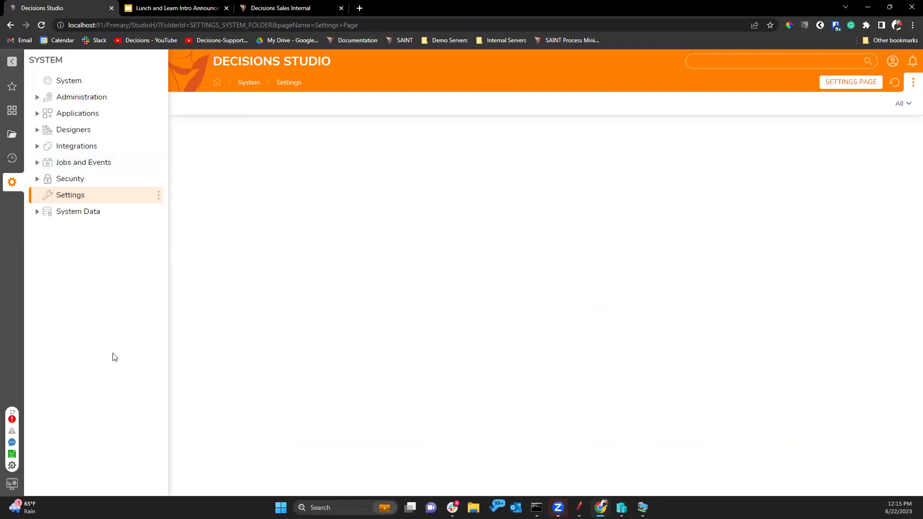
left_click(12, 482)
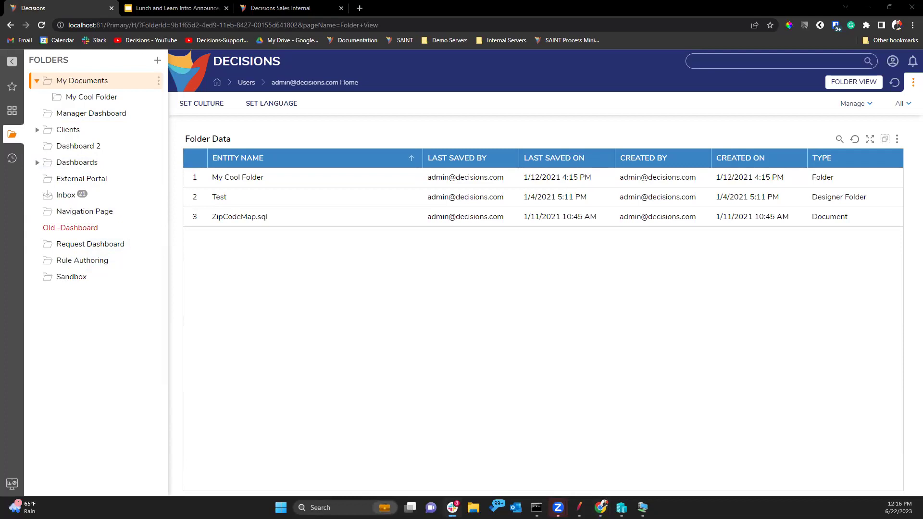
left_click(203, 217)
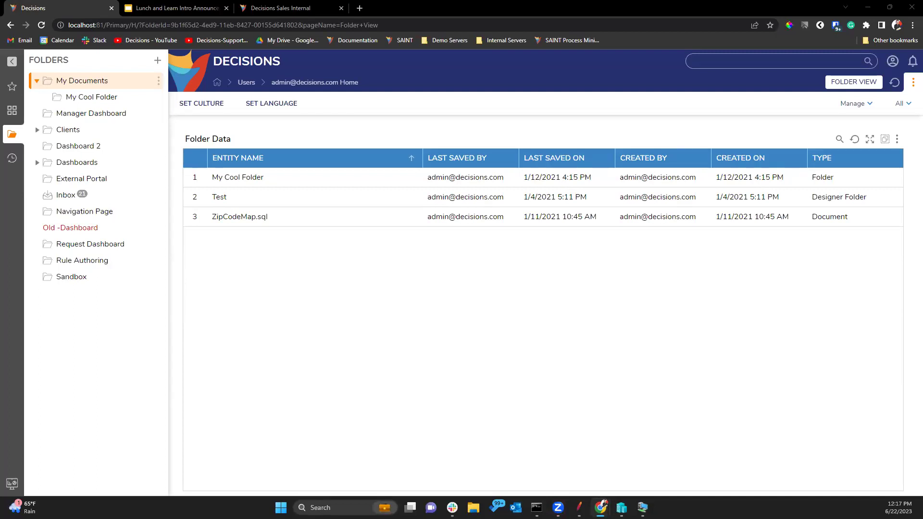
left_click(388, 25)
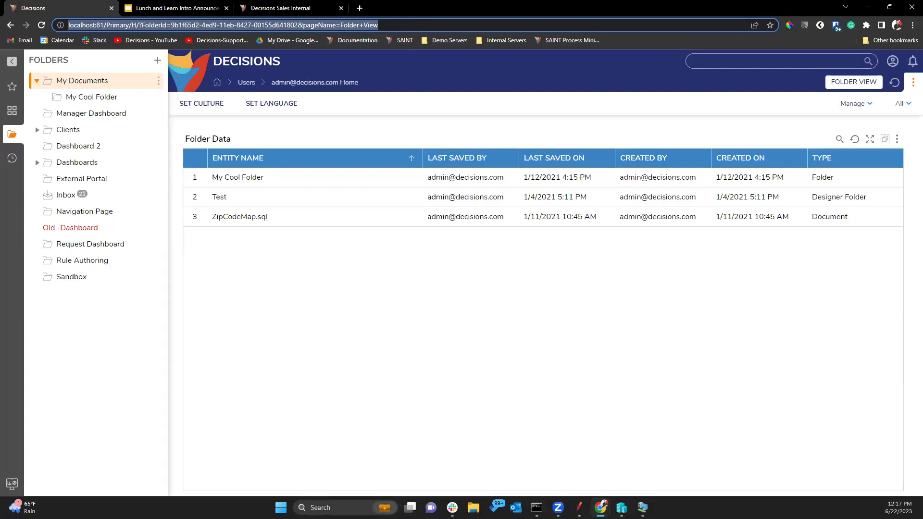
left_click(398, 25)
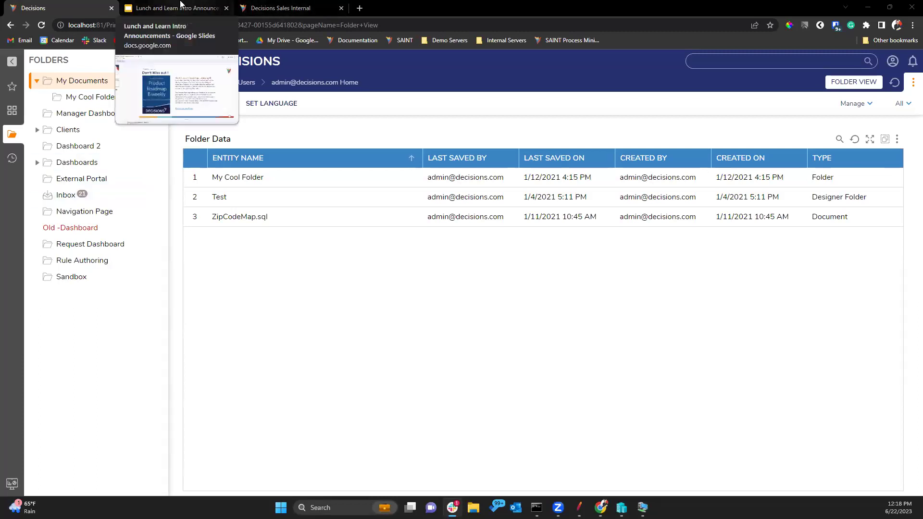
left_click(299, 7)
left_click(54, 10)
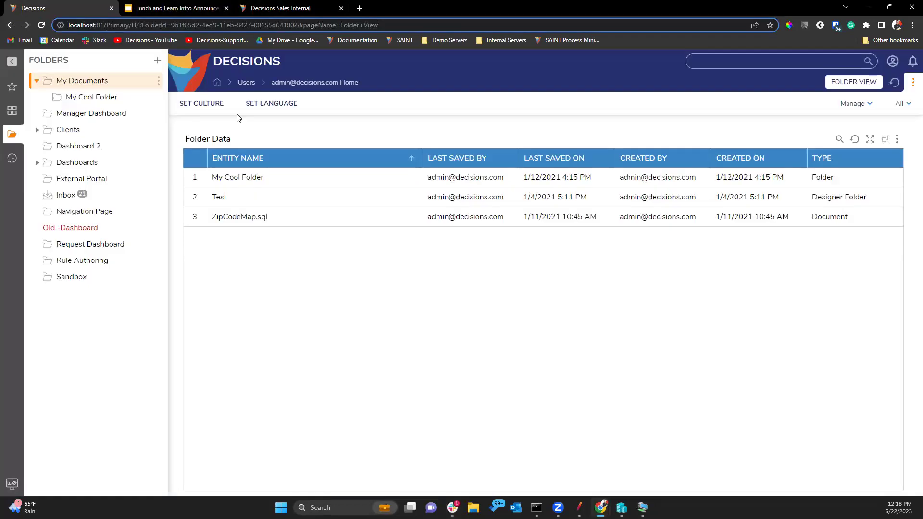
- Return to the Studio and open Form 1 from the Lunch and Learn 6-22-2023 folder for editing
left_click(23, 485)
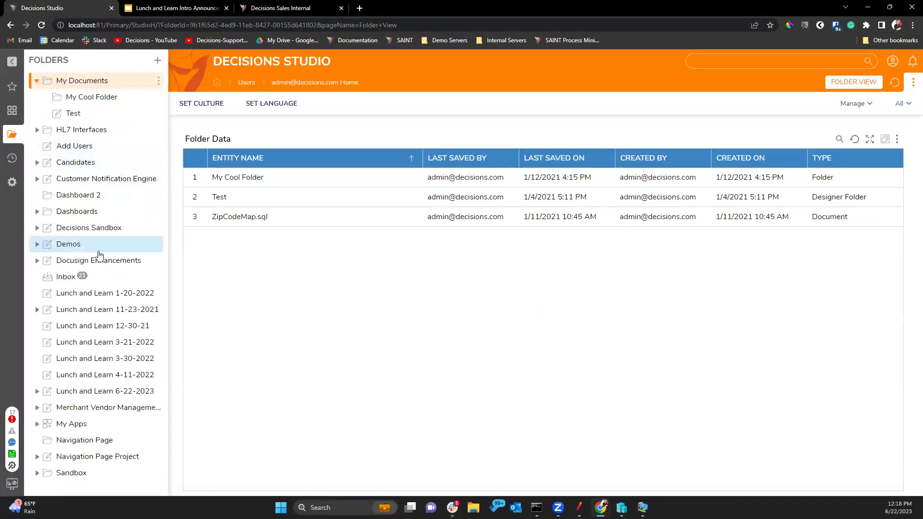
left_click(103, 393)
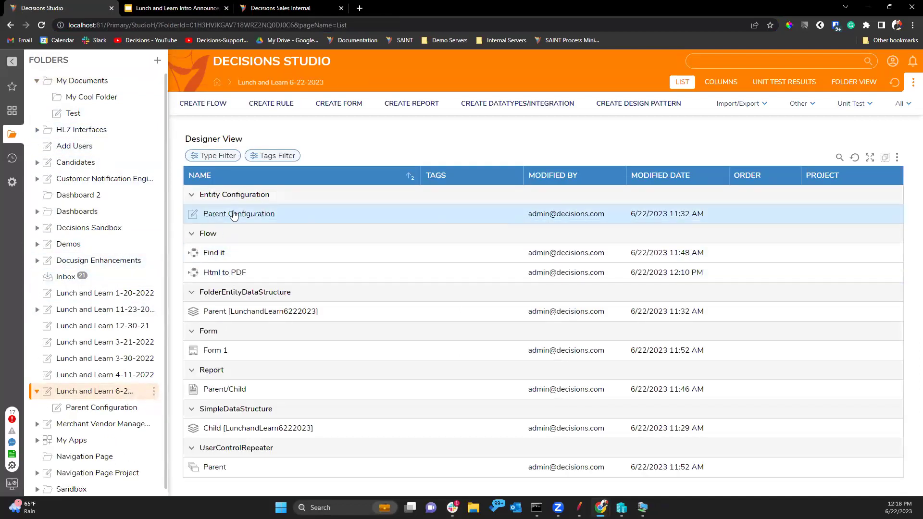
left_click(217, 350)
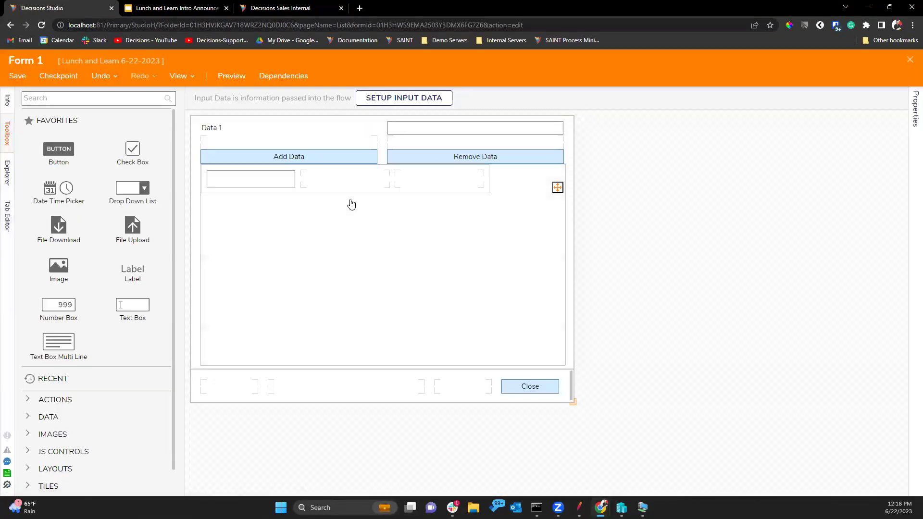
- Search the form toolbox for "data" and open the source control of the form's Data Repeater for editing
mouse_move(381, 222)
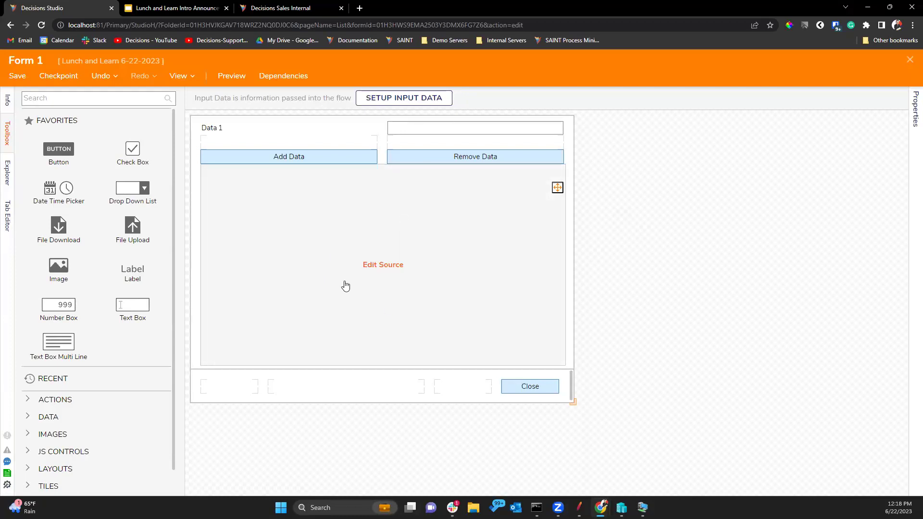
left_click(115, 98)
type("data")
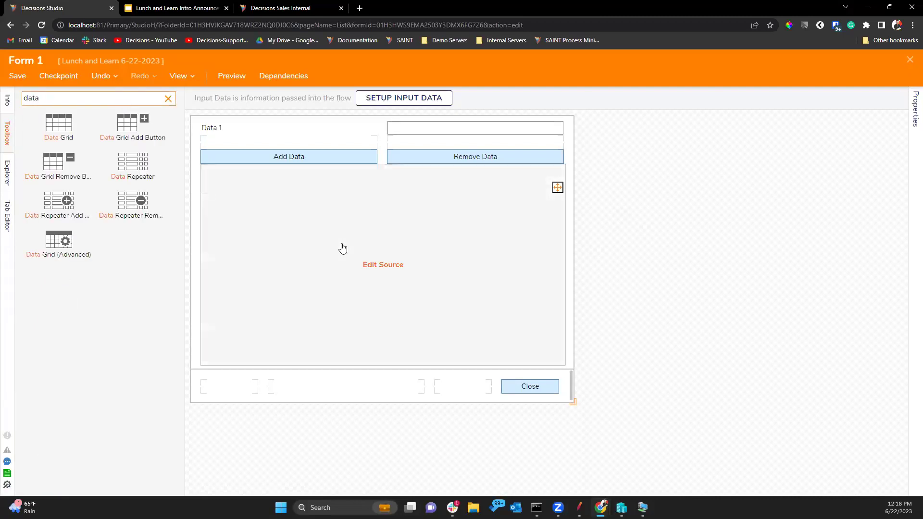
left_click(341, 249)
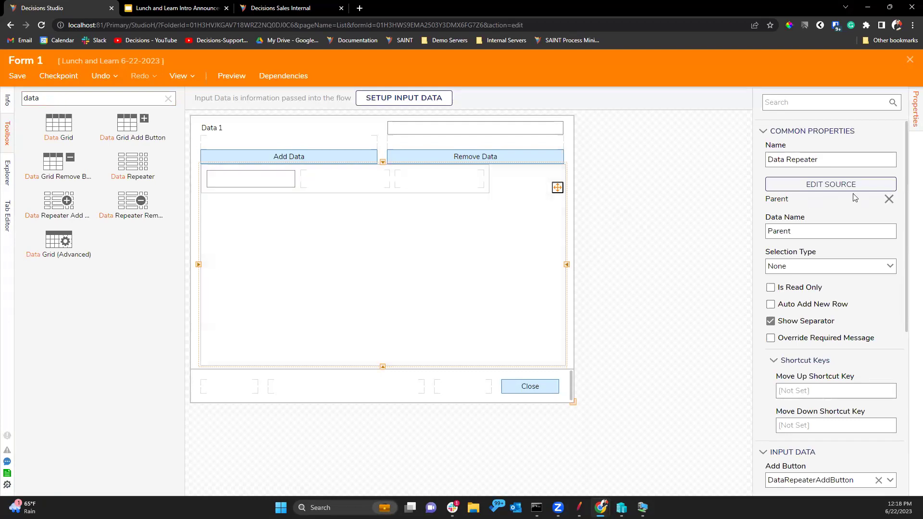
left_click(839, 188)
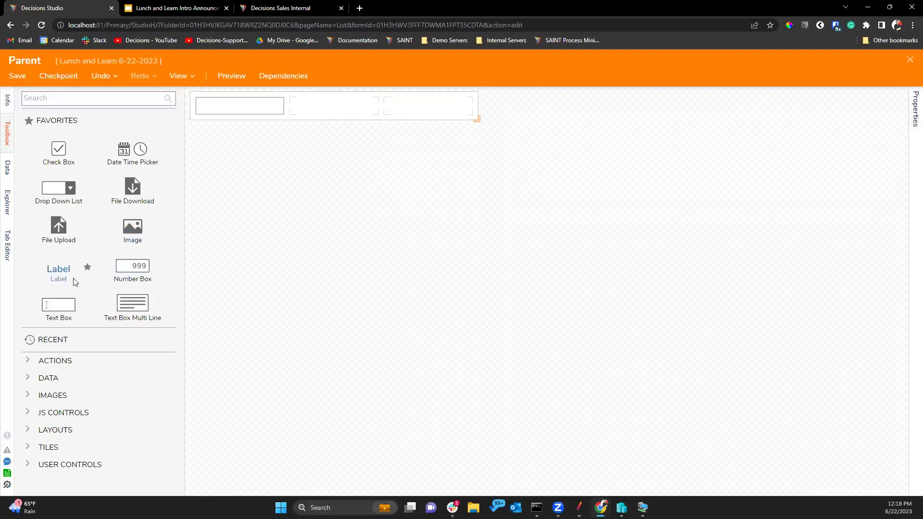
- Find the button controls in the toolbox and place a Sub Dialog Button in the middle cell of the repeater row
left_click(116, 97)
type("button")
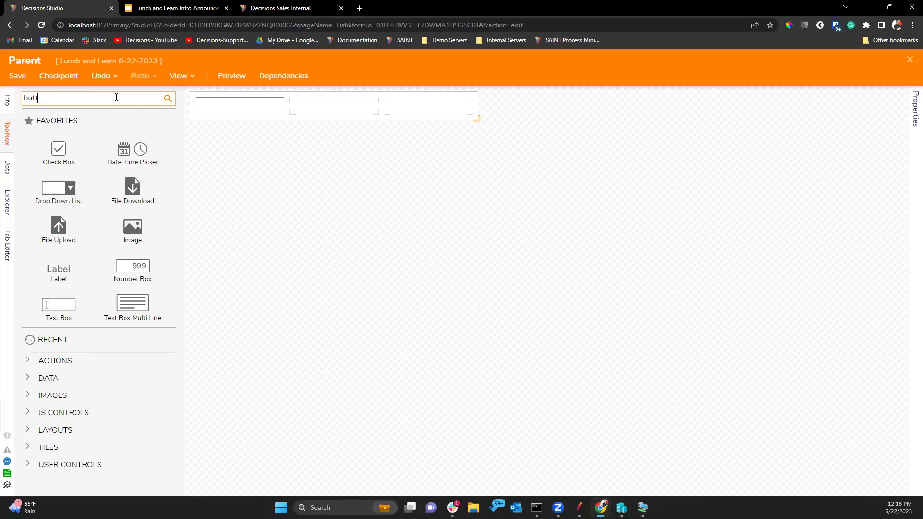
key("BackSpace")
key("BackSpace")
type("on")
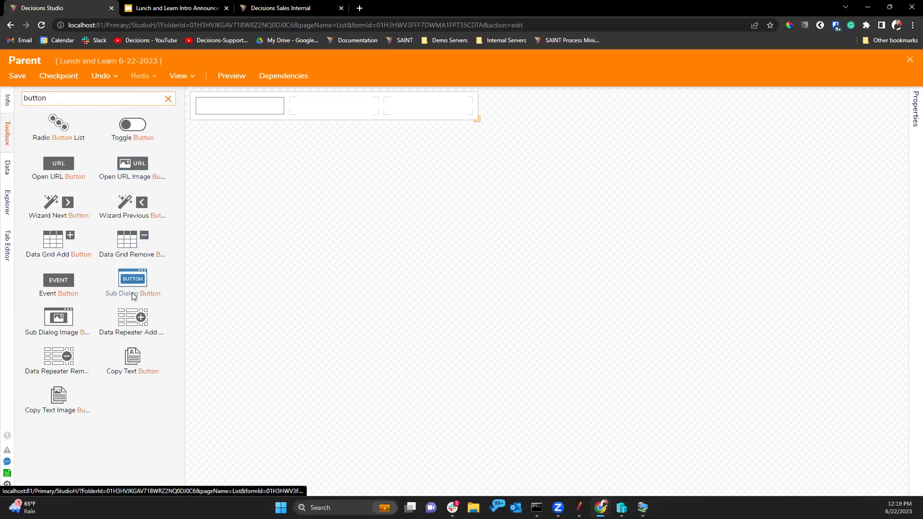
left_click_drag(133, 279, 334, 105)
- Create a new Sub Dialog Data Flow named Update Data for the Sub Dialog Button
left_click(836, 333)
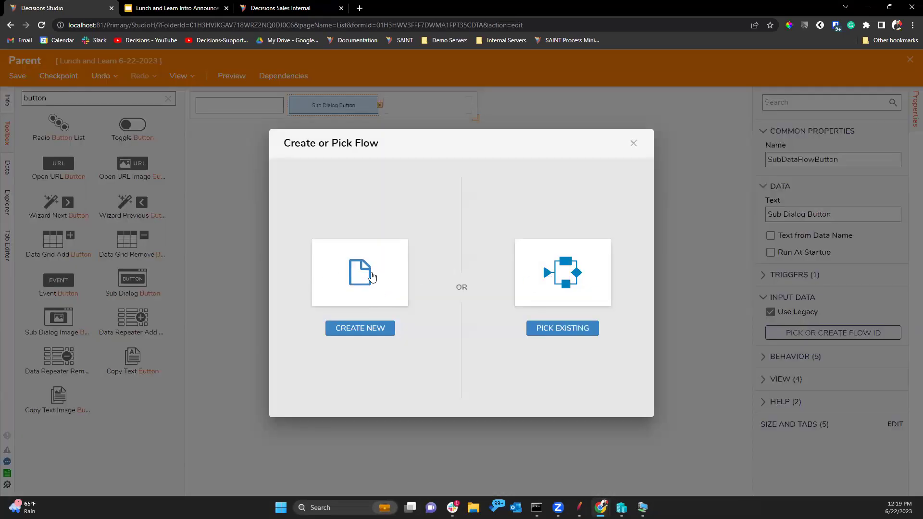
left_click(387, 271)
left_click(574, 144)
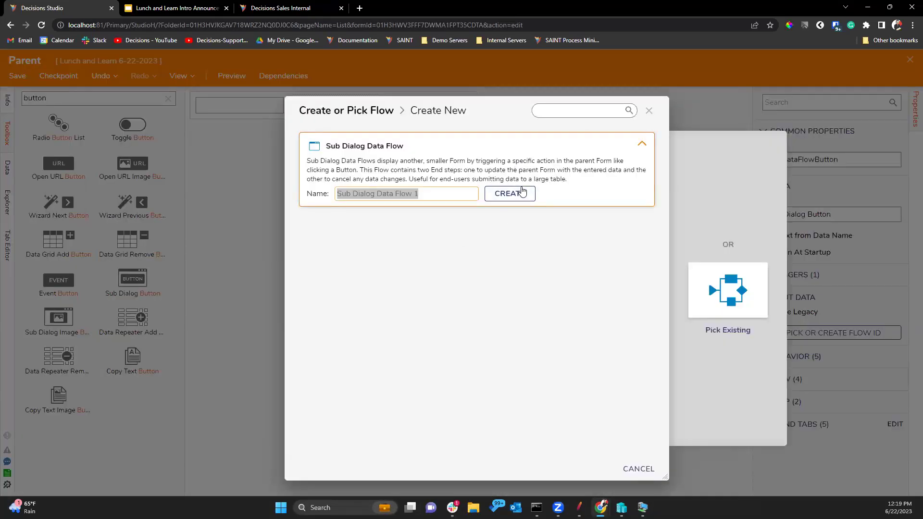
type("Update Data")
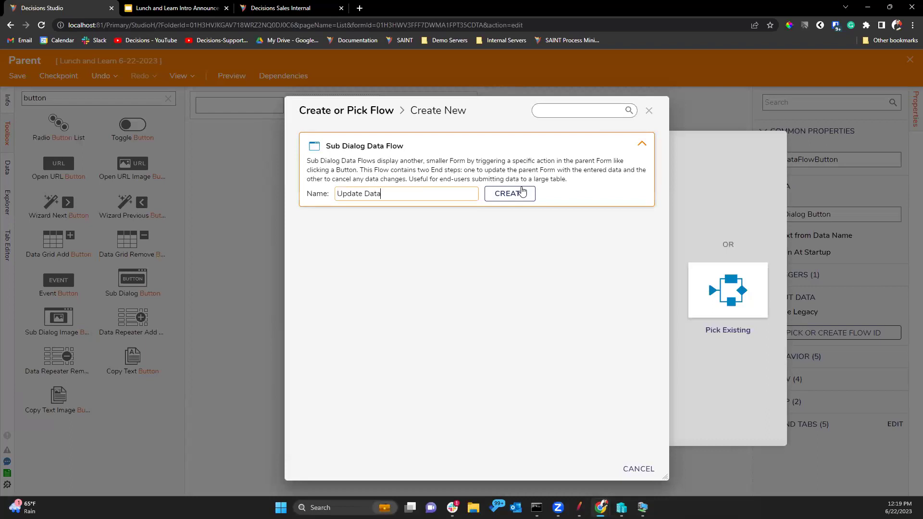
left_click(523, 192)
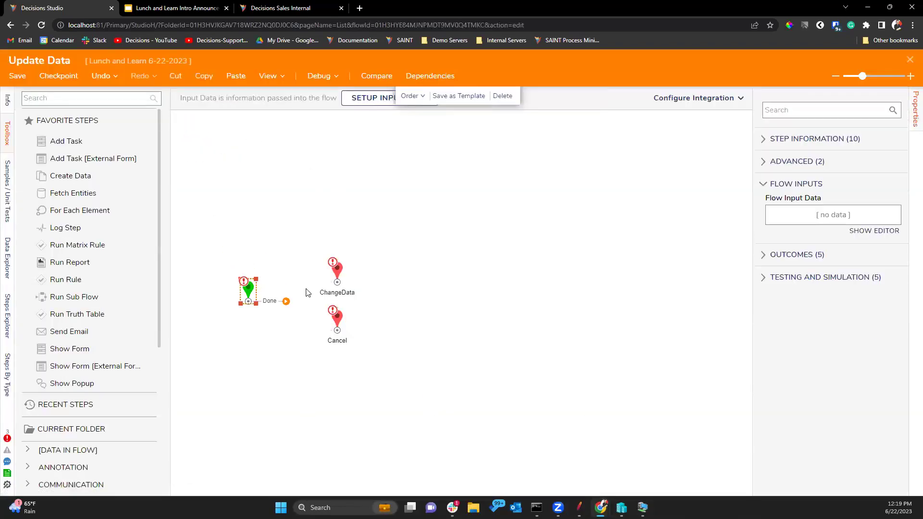
- Move the ChangeData and Cancel end steps apart and add a Show Form step connected to the start step
left_click_drag(336, 282, 345, 256)
left_click_drag(334, 344, 442, 347)
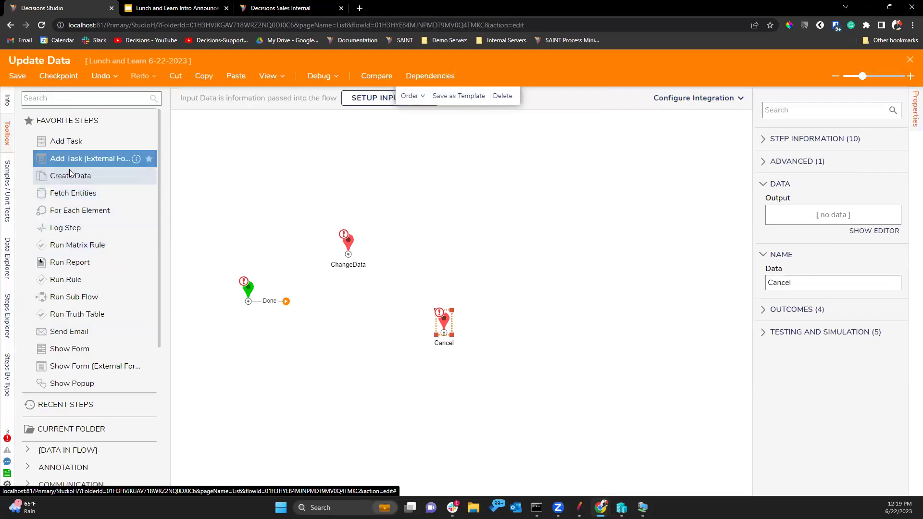
left_click_drag(69, 349, 293, 308)
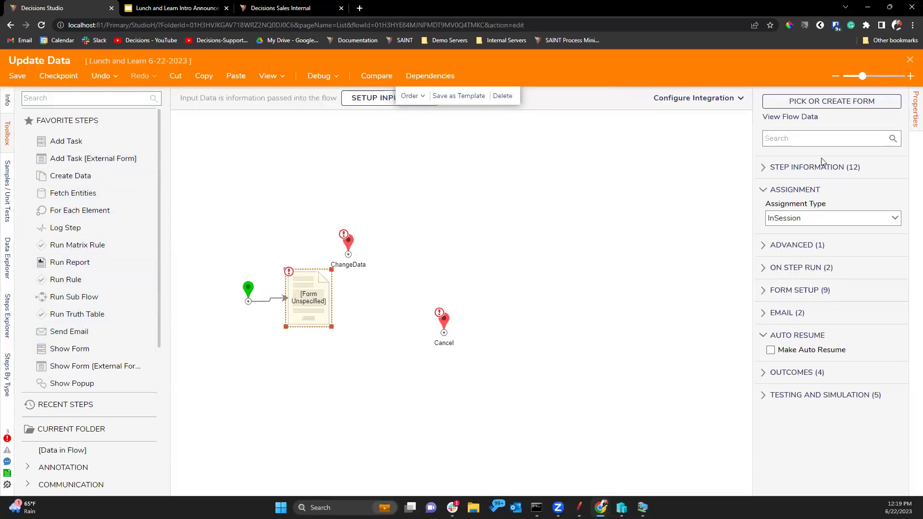
- Create a new form for the Show Form step and open it in the form designer
left_click(867, 101)
left_click(419, 147)
left_click(454, 212)
left_click(508, 231)
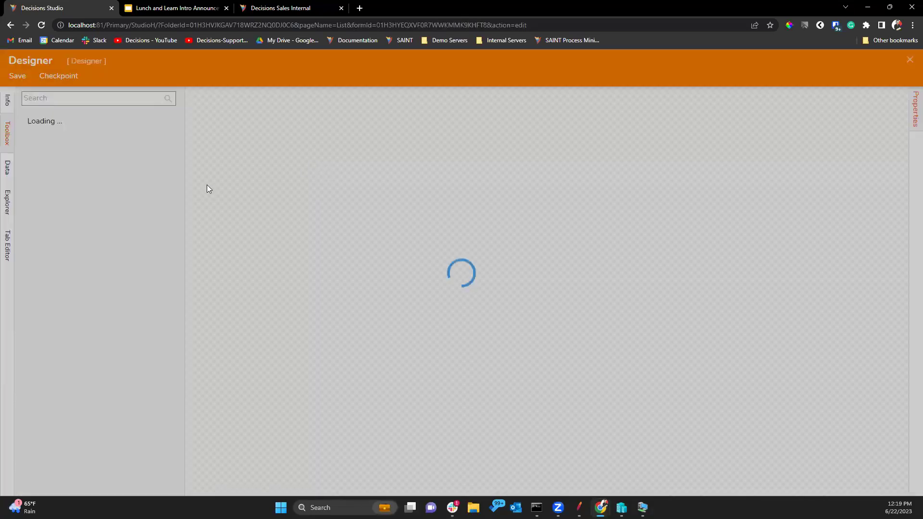
- Add two buttons to the form's footer row, with the outcome names Update and Close
left_click(537, 384)
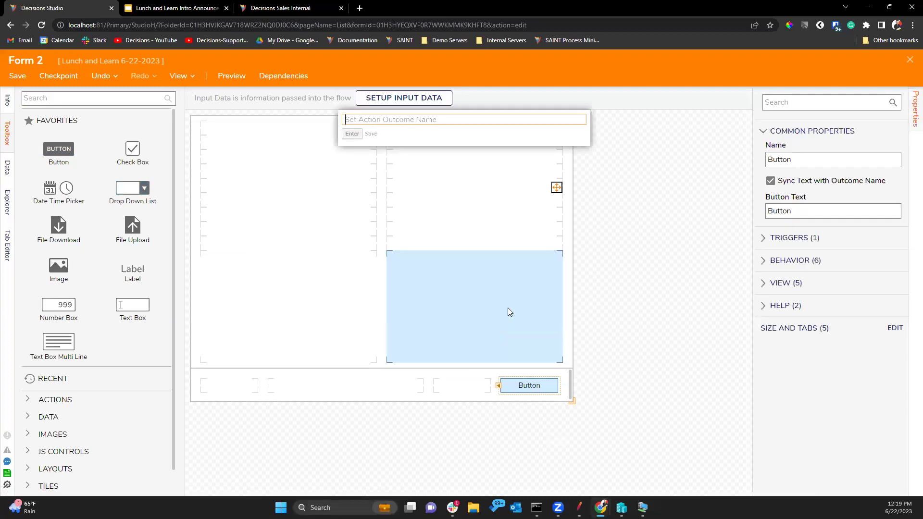
type("Cl")
key("BackSpace")
type("Update")
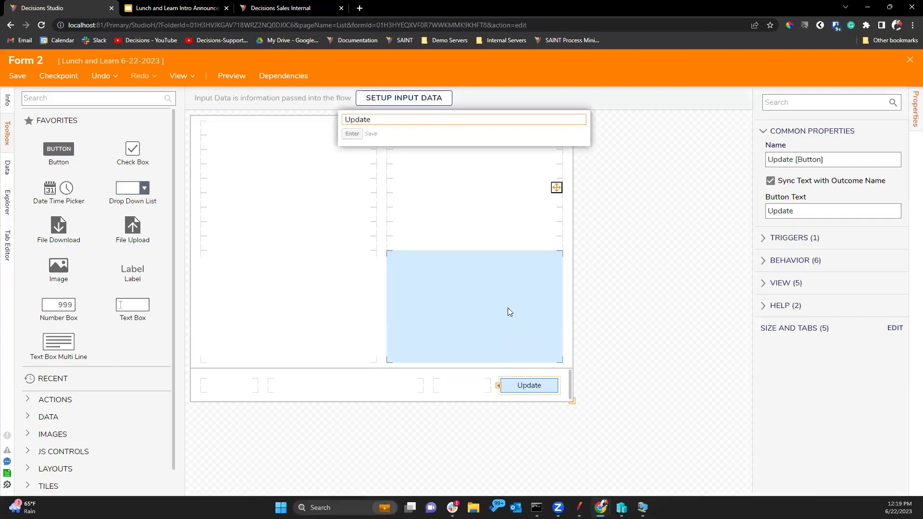
key("Return")
left_click_drag(245, 264, 460, 386)
type("Close")
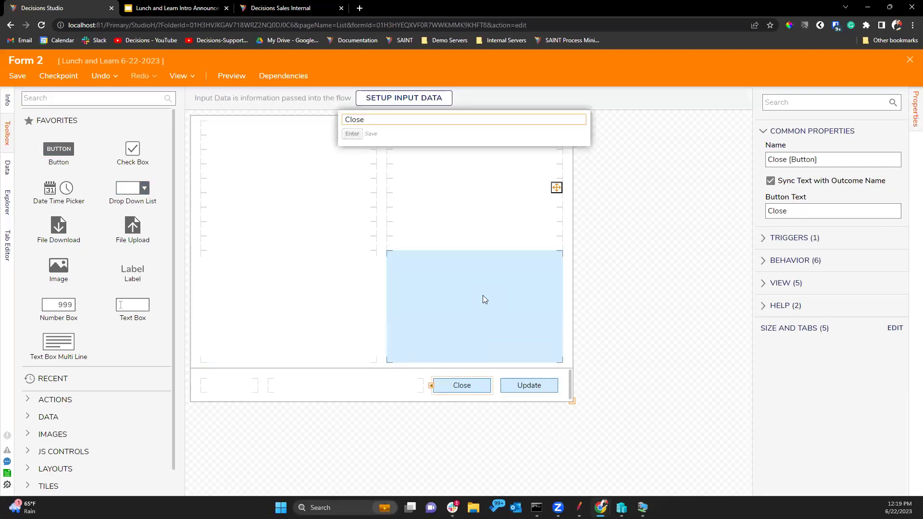
key("Return")
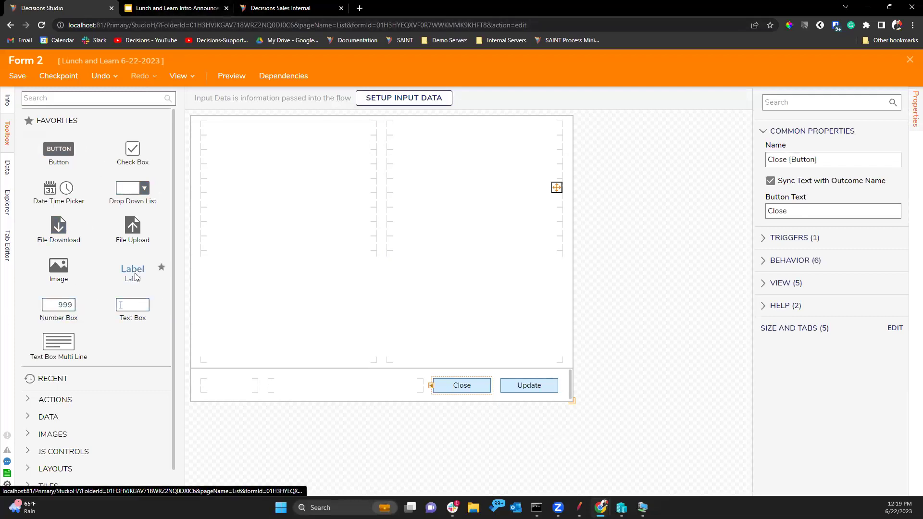
- Add a labelled text box with data name New name at the form's top, and save and close the form
left_click_drag(141, 306, 436, 141)
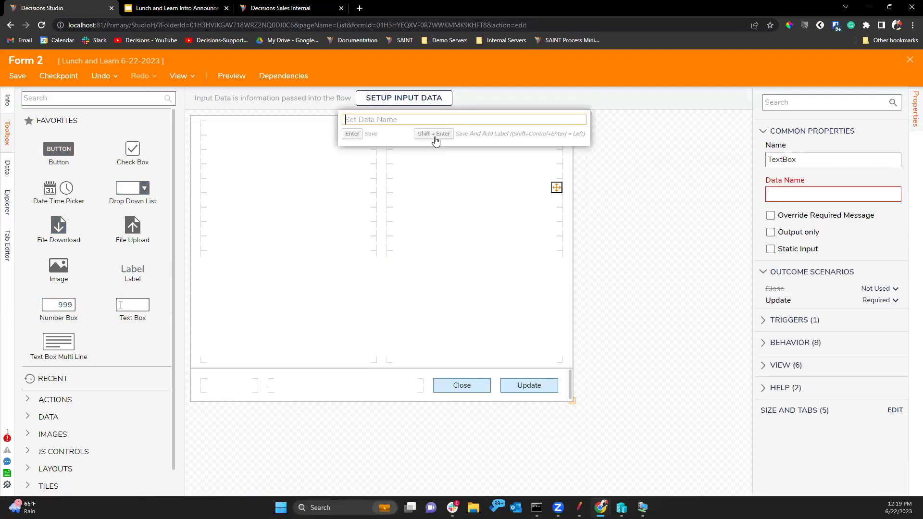
type("New name")
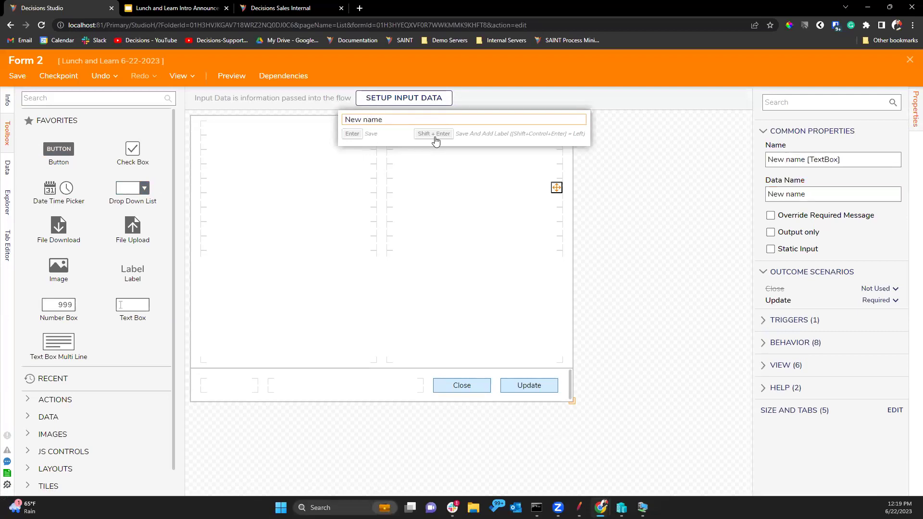
left_click(435, 139)
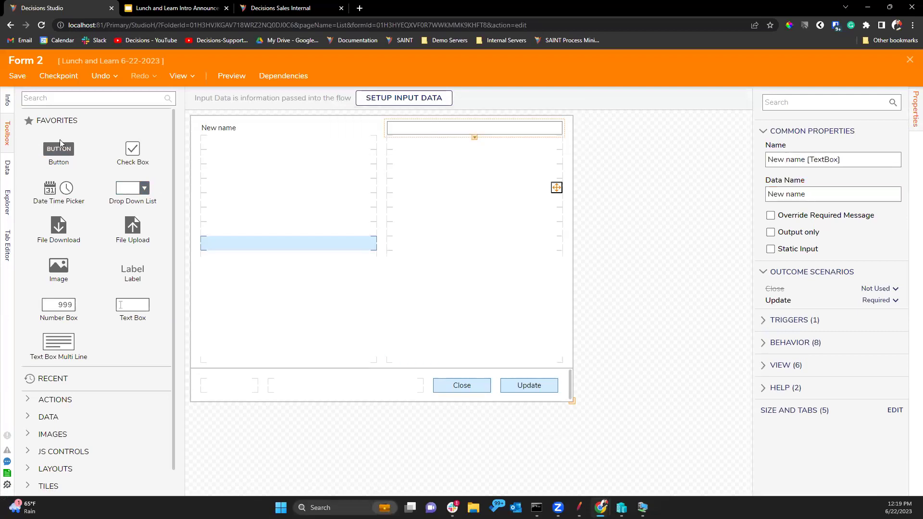
left_click(23, 79)
left_click(587, 323)
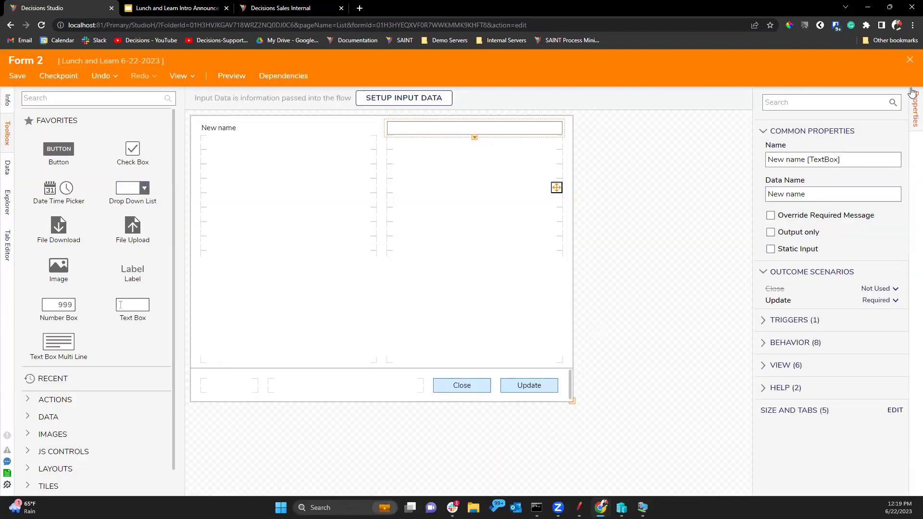
left_click(909, 62)
- Set the form step's New name input to Ignore and connect its Close path to the Cancel end step
left_click_drag(315, 309, 307, 312)
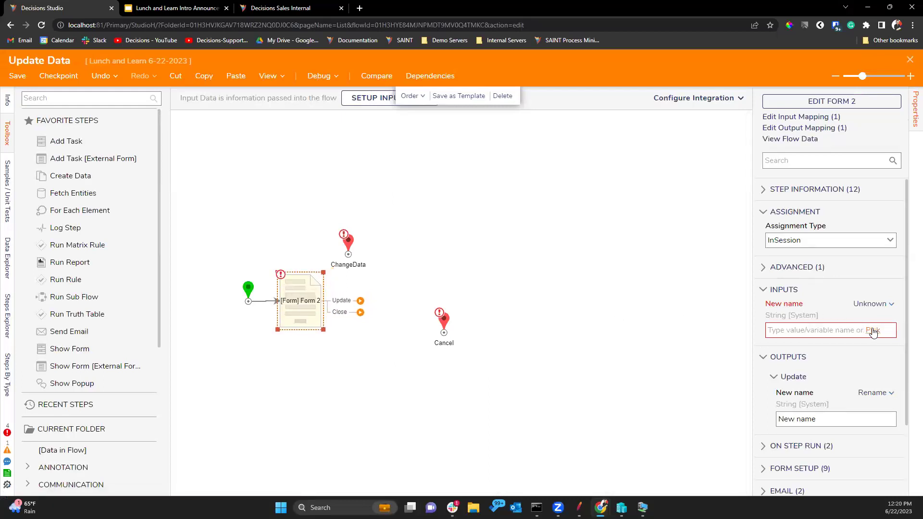
left_click_drag(294, 312, 302, 313)
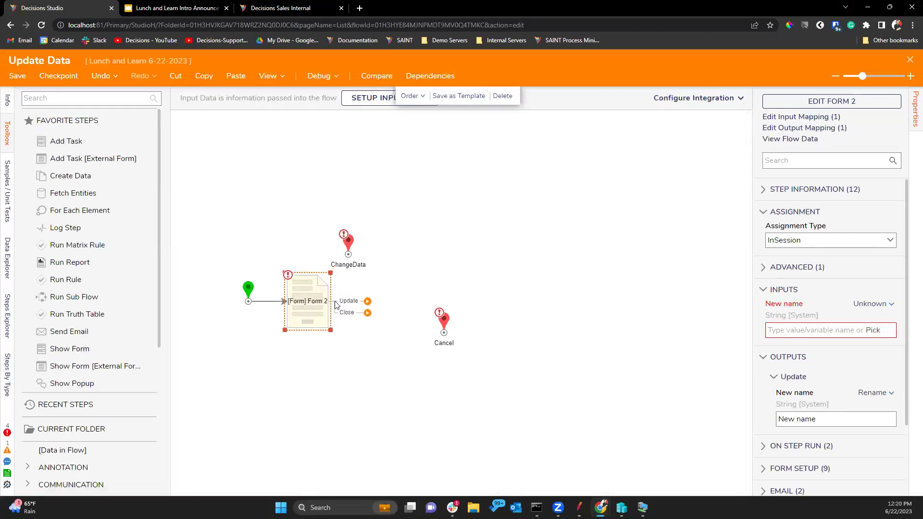
left_click(876, 304)
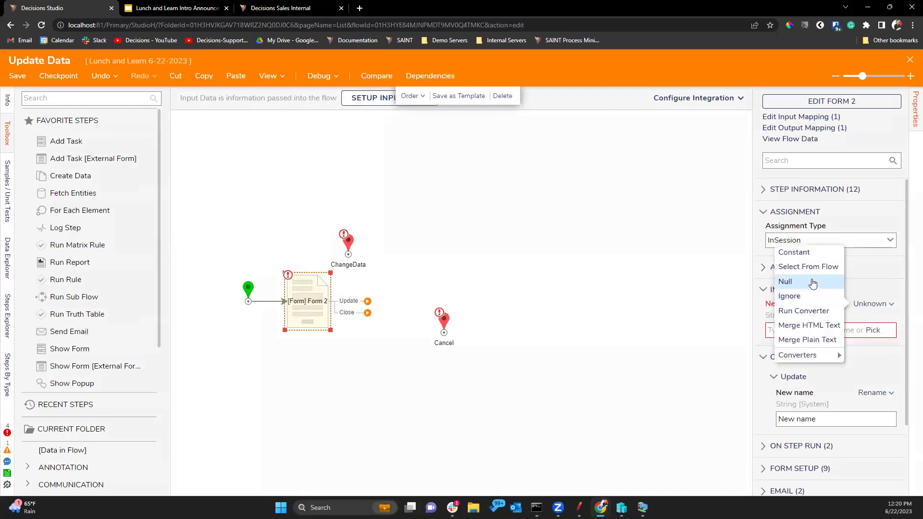
left_click(740, 297)
left_click_drag(366, 313, 449, 333)
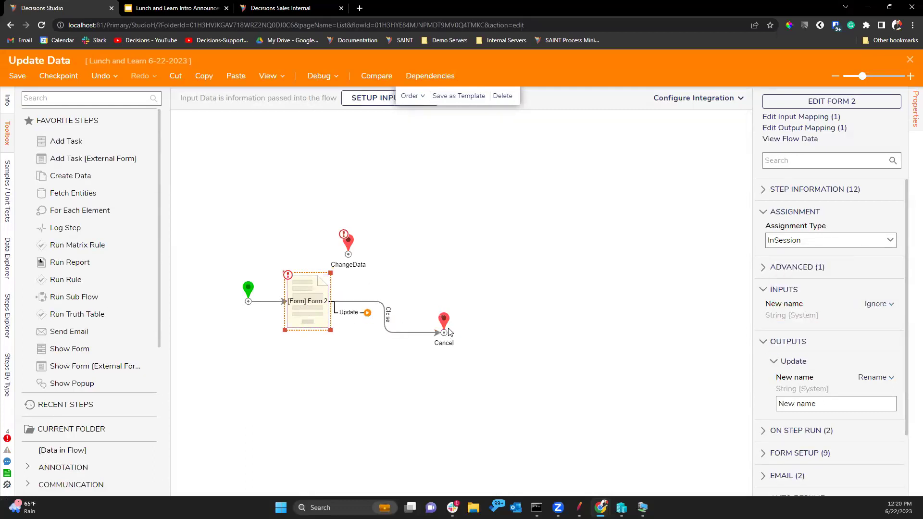
- Add the Parent entity's Selective Update step from User Defined Types and connect the form's Update path to it
left_click_drag(367, 313, 299, 200)
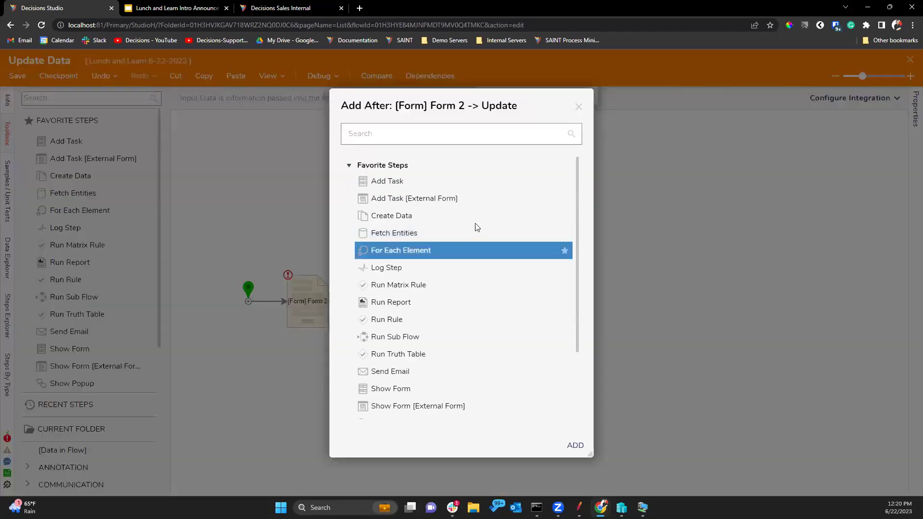
left_click(579, 107)
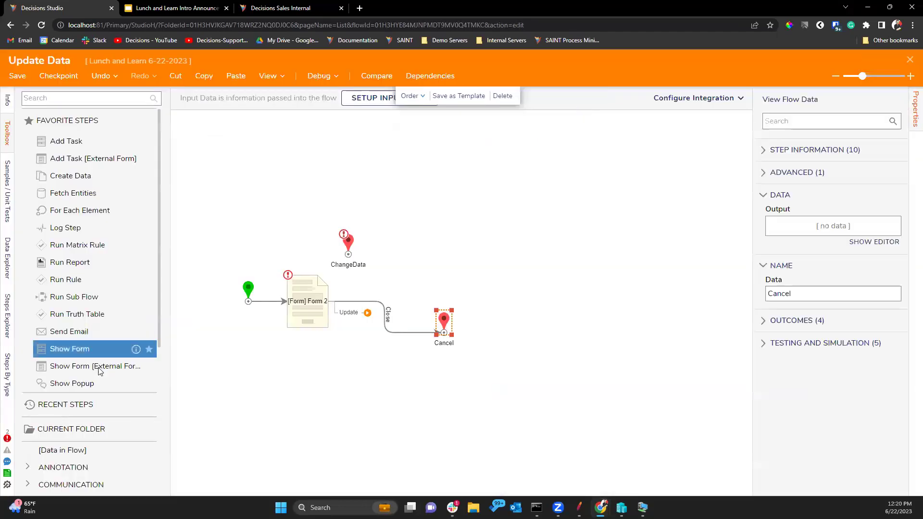
scroll(72, 384, "down", 5)
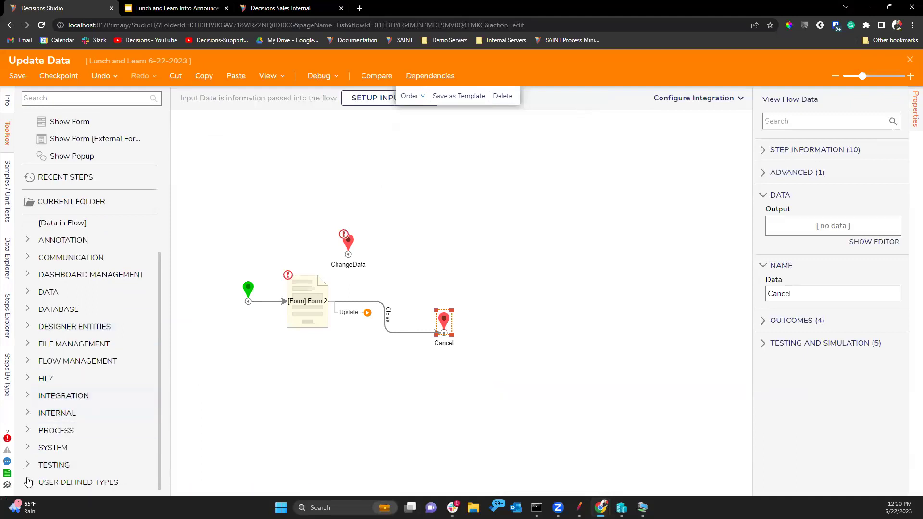
left_click(48, 482)
scroll(49, 461, "down", 2)
scroll(48, 461, "down", 3)
left_click(41, 350)
scroll(67, 240, "down", 4)
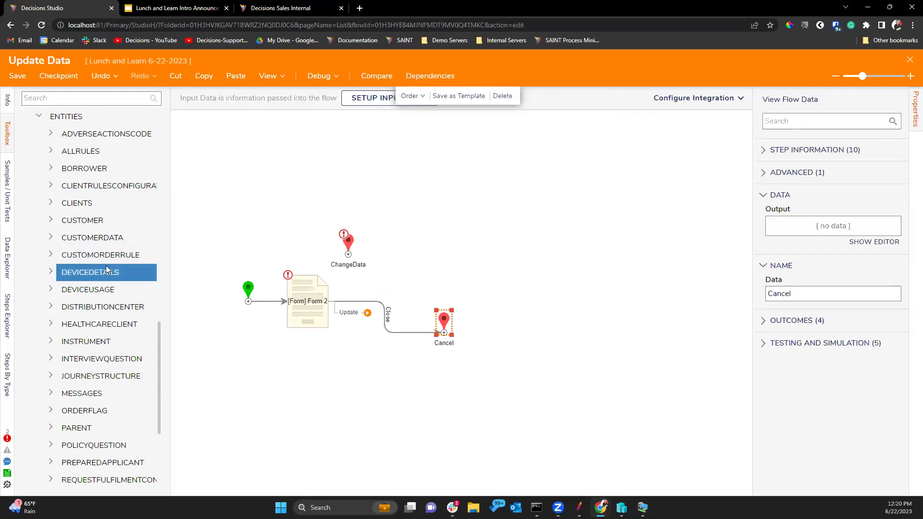
scroll(66, 175, "down", 2)
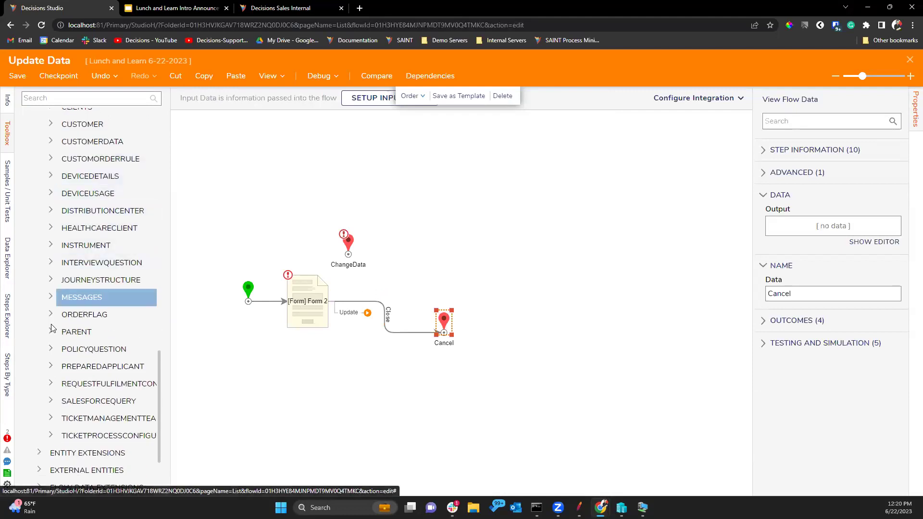
left_click(51, 333)
scroll(125, 386, "down", 3)
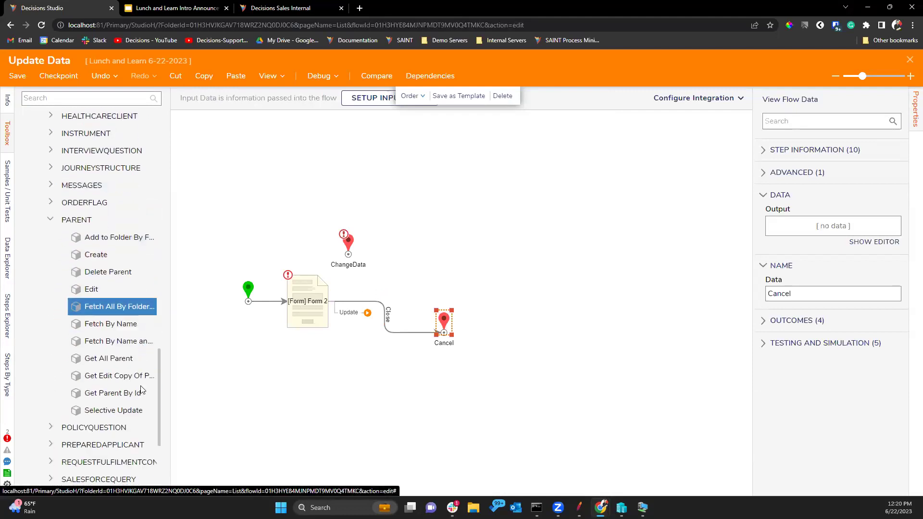
left_click_drag(119, 385, 344, 225)
left_click_drag(367, 313, 351, 220)
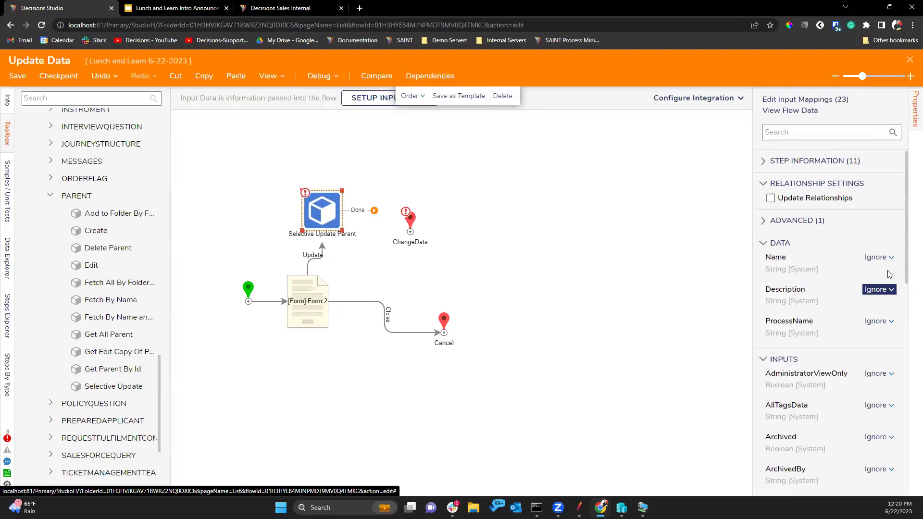
- Map the Selective Update step's ProcessName input from the flow to the form's New name value
left_click(883, 322)
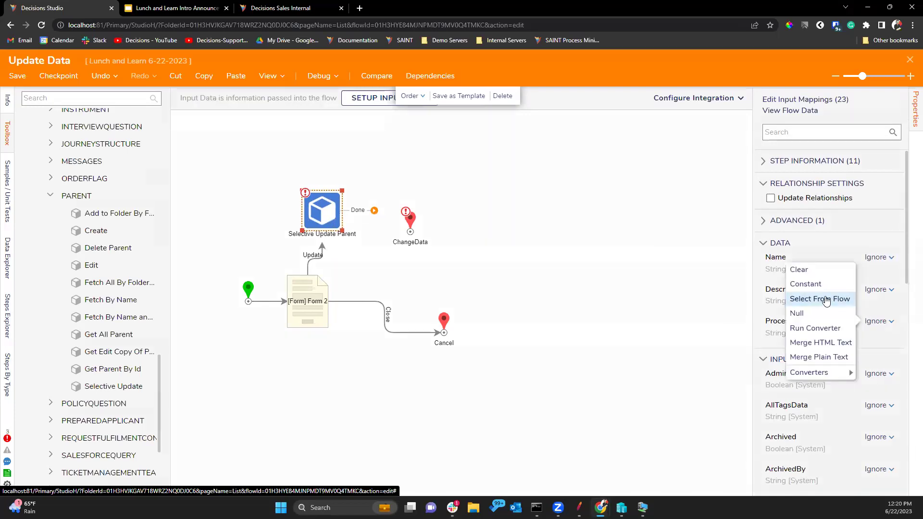
left_click(830, 300)
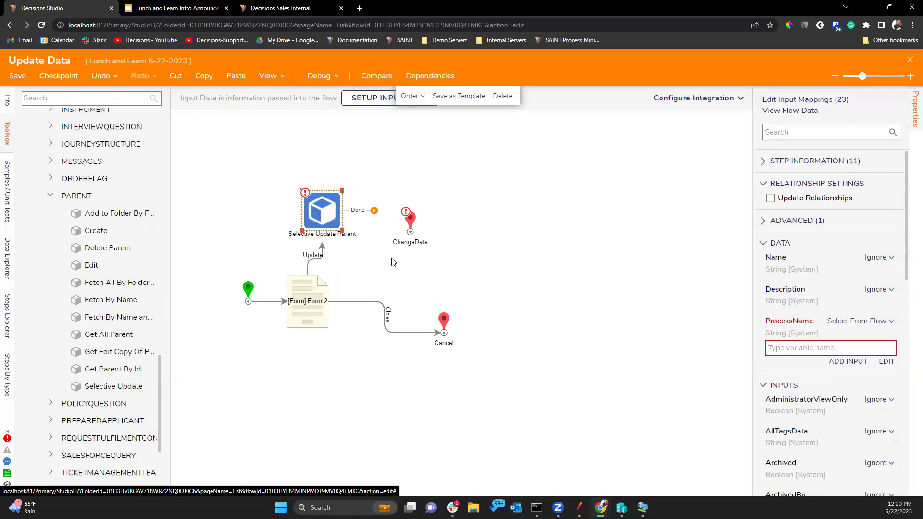
left_click(271, 331)
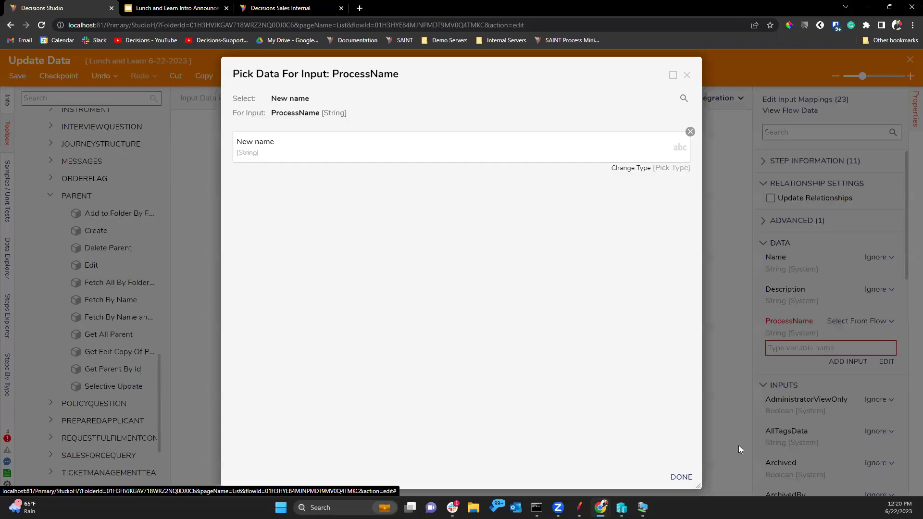
left_click(681, 477)
- Set the Selective Update step's ID input to Select From Flow
scroll(848, 371, "down", 10)
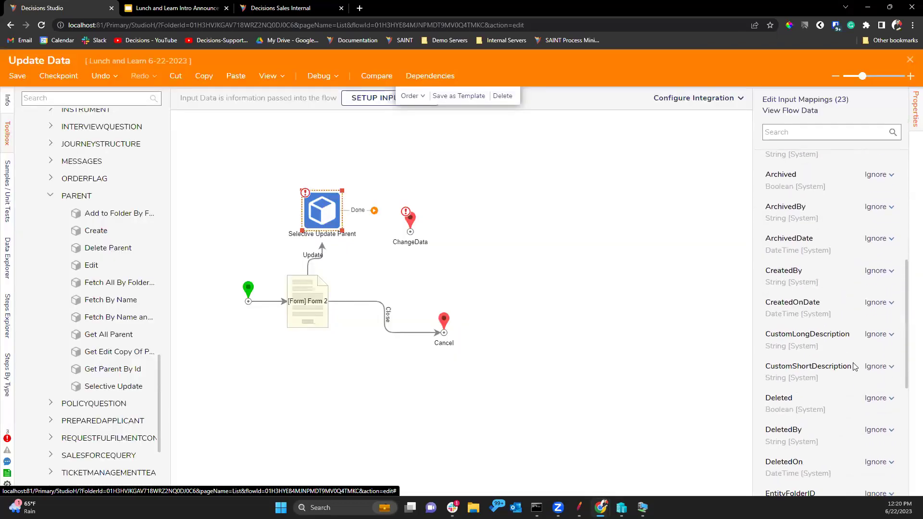
scroll(891, 347, "down", 2)
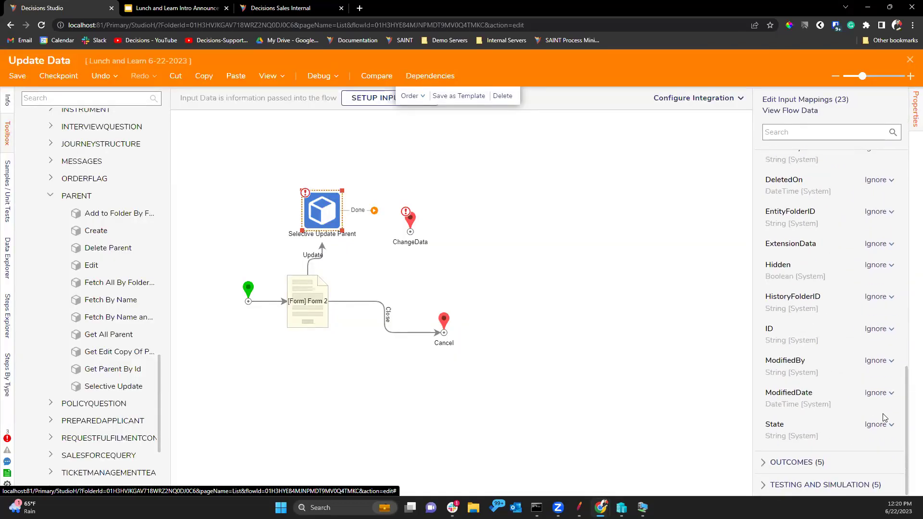
left_click(879, 329)
left_click(823, 306)
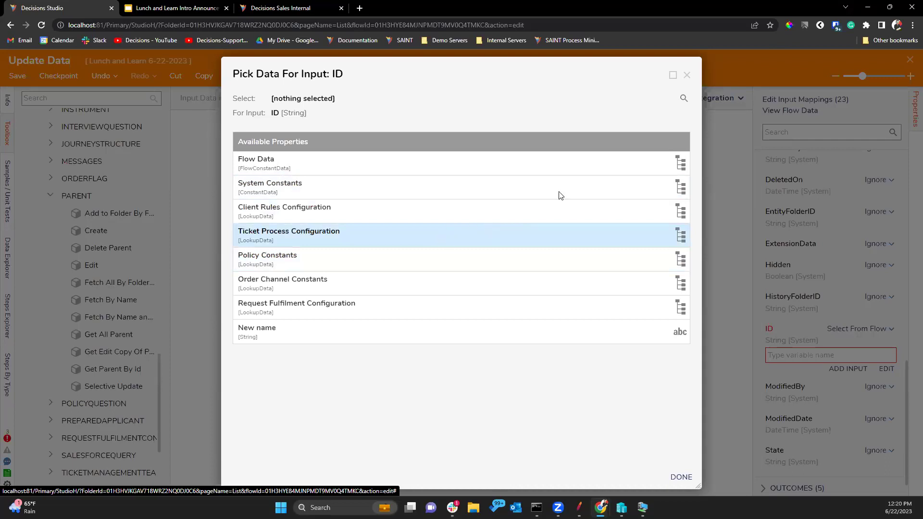
left_click(422, 168)
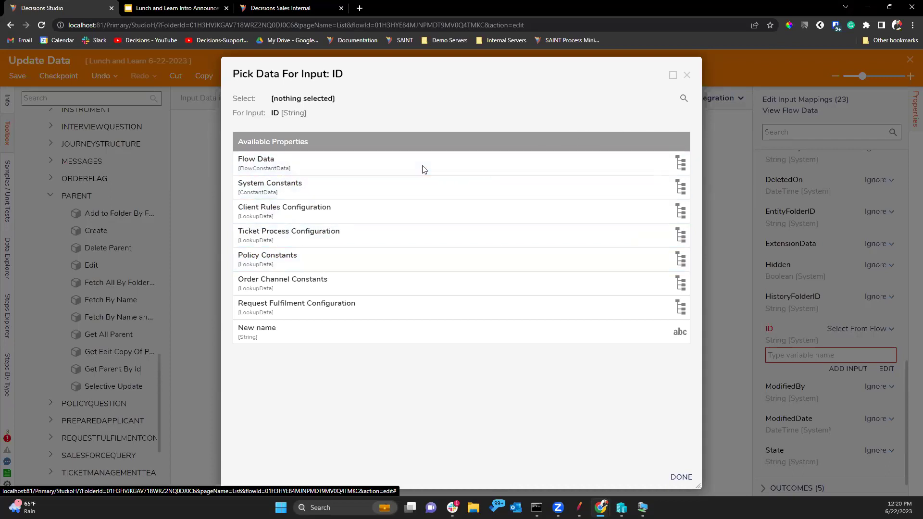
scroll(473, 222, "down", 5)
scroll(669, 142, "up", 5)
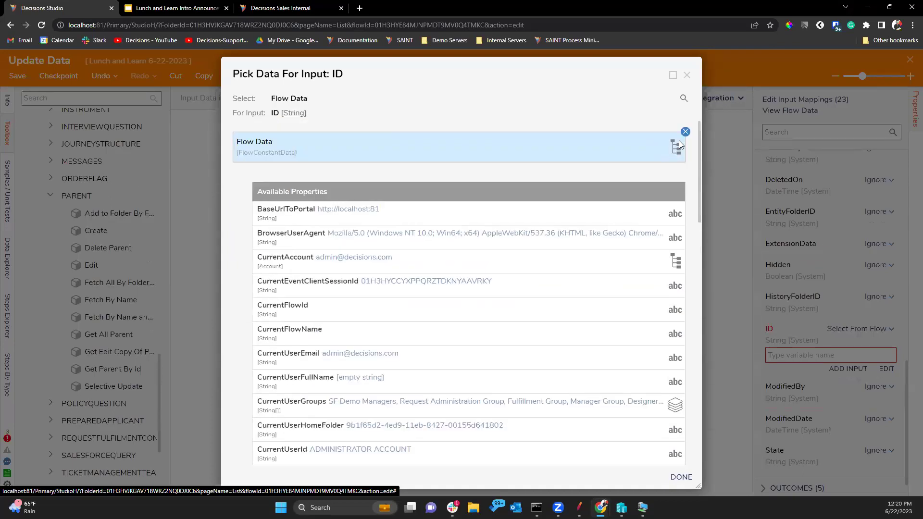
left_click(683, 134)
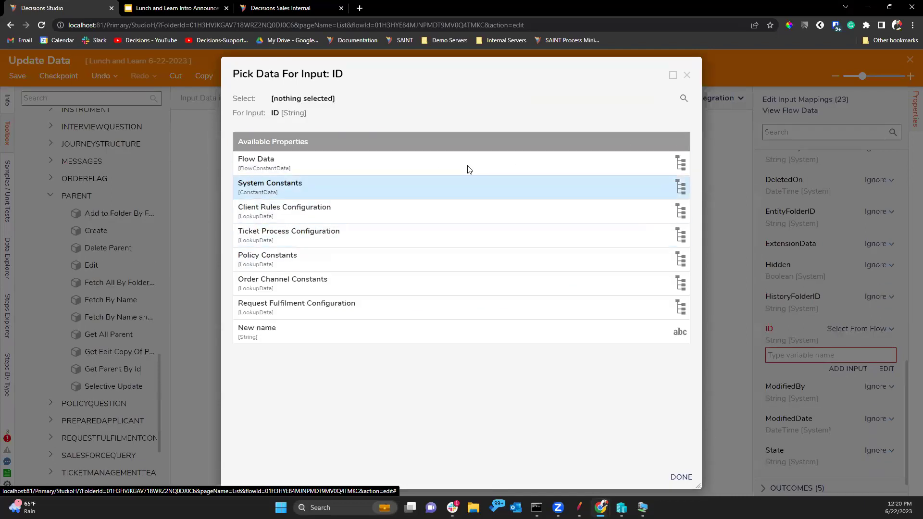
left_click(686, 75)
scroll(794, 185, "up", 4)
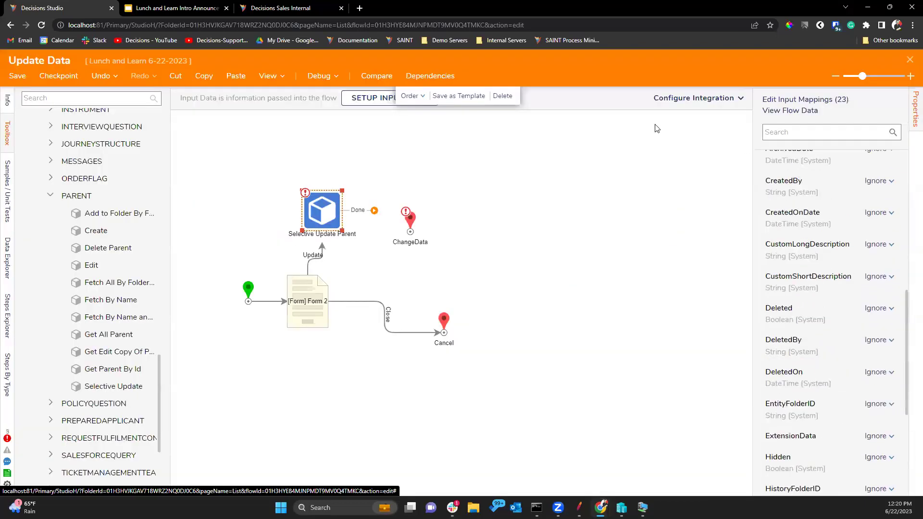
- Define a String [Text] flow input named ID for the Update Data flow, and save and close the input definition
left_click(372, 102)
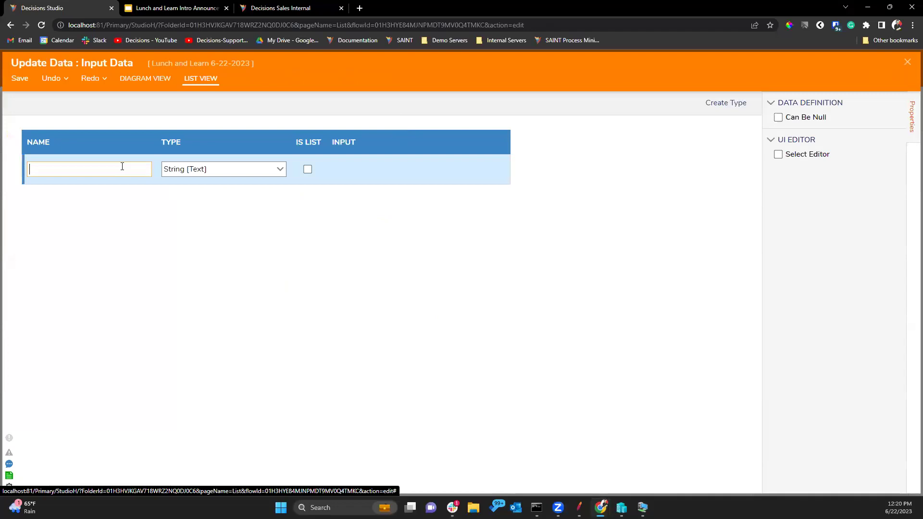
left_click(14, 79)
left_click(585, 298)
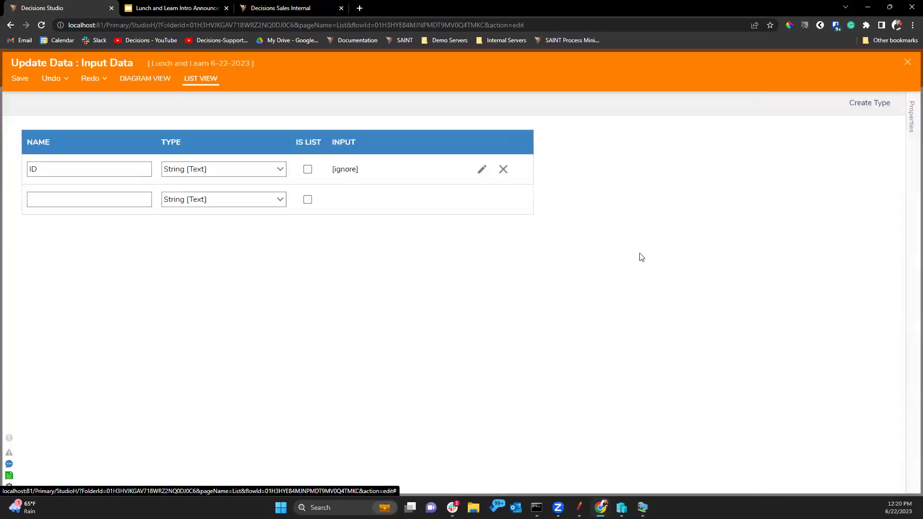
left_click(907, 63)
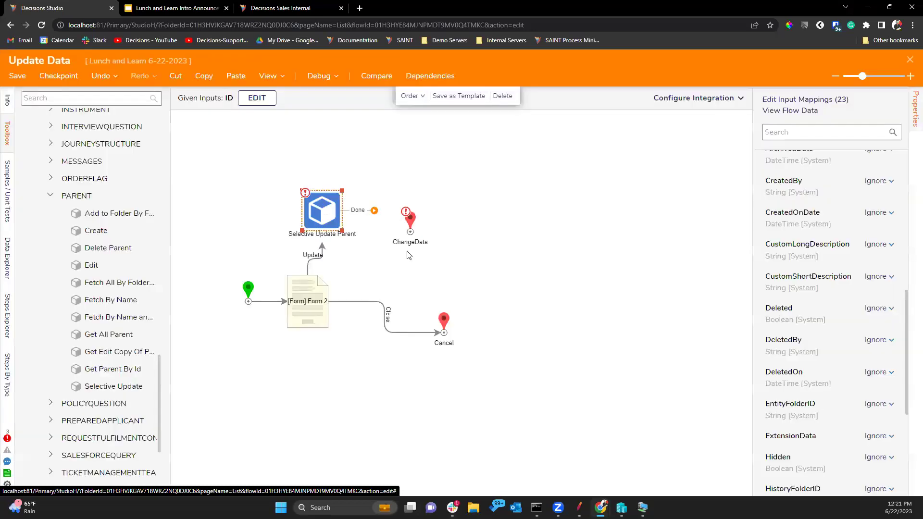
- Map the Selective Update step's ID input to the flow's ID input
scroll(860, 365, "down", 10)
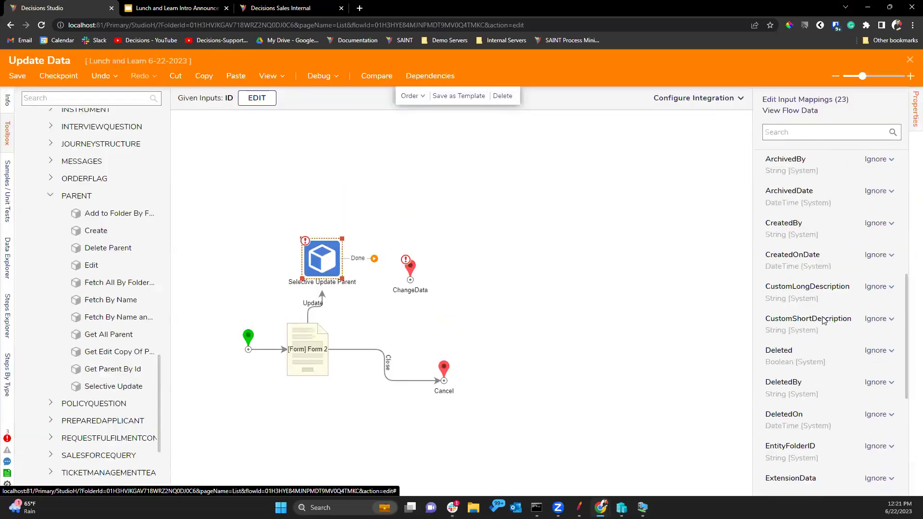
left_click(886, 342)
left_click(303, 181)
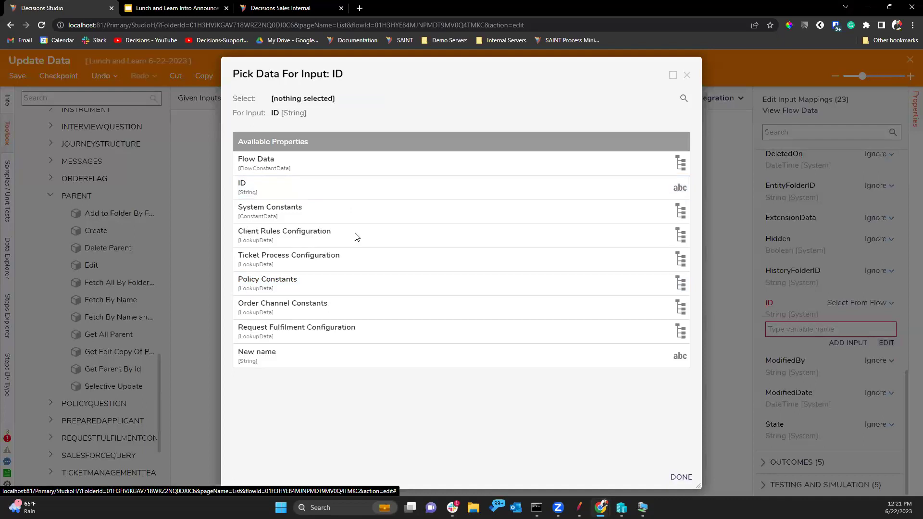
left_click(681, 477)
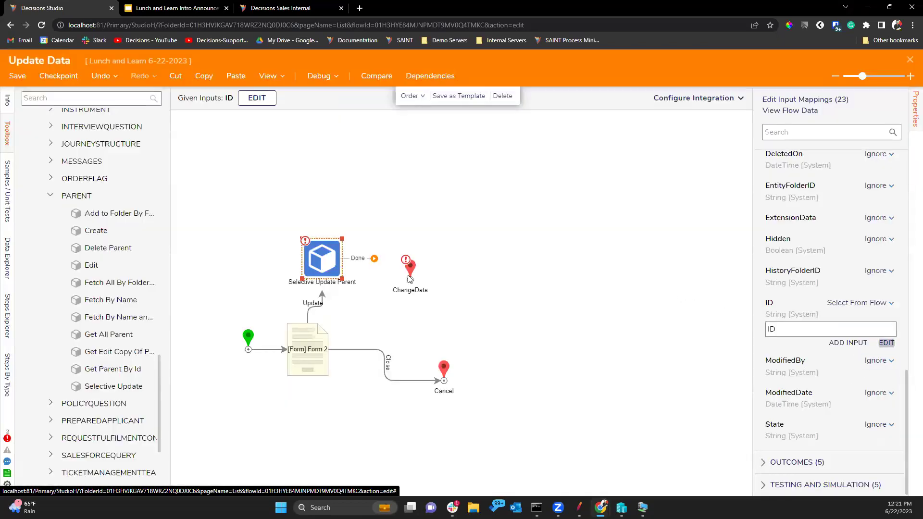
- Connect the Selective Update step's Done path to the ChangeData end step and save the Update Data flow
left_click_drag(375, 265, 410, 268)
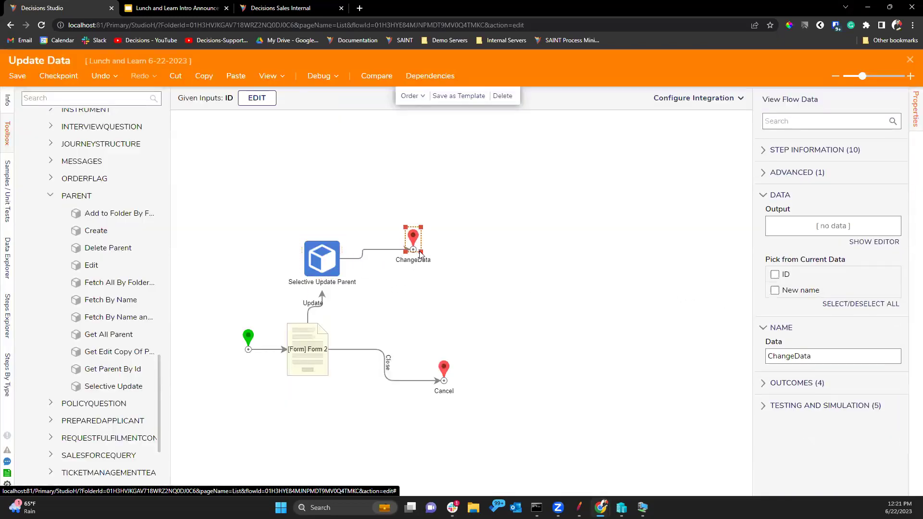
left_click(331, 255)
left_click(426, 247)
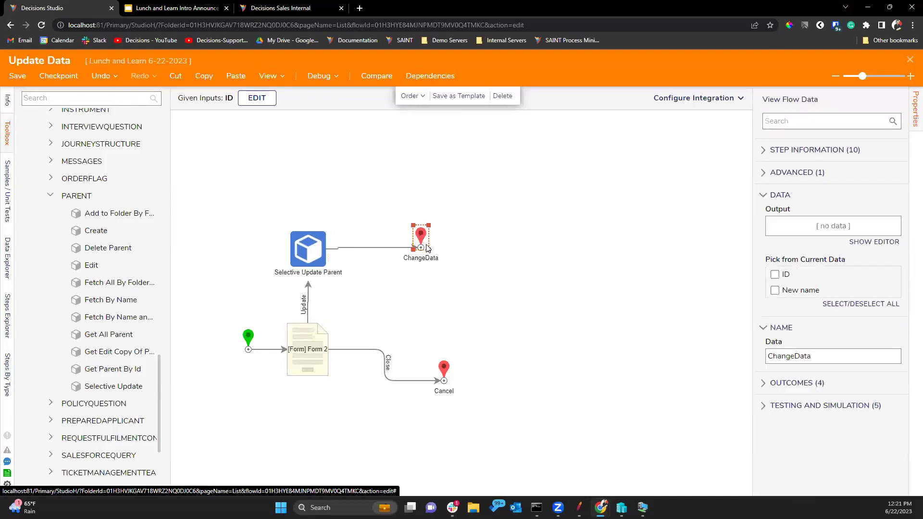
left_click(445, 369)
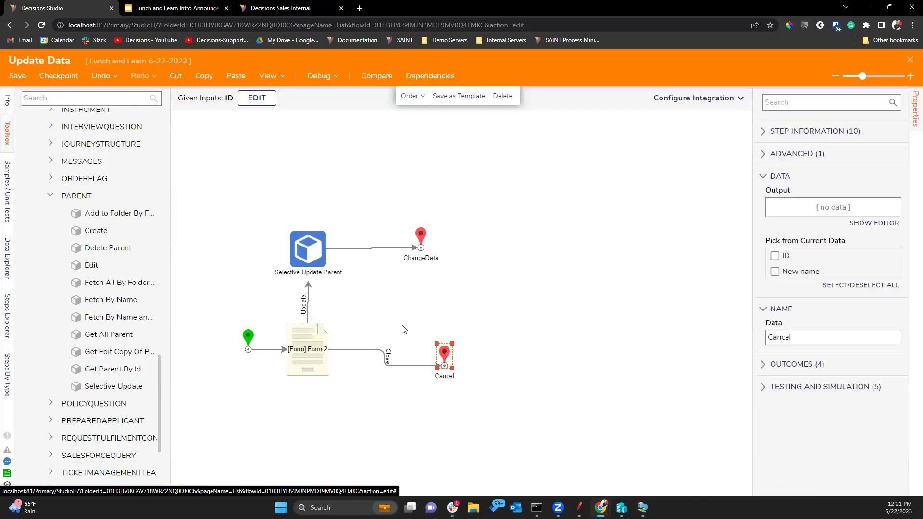
key("ctrl+s")
left_click(587, 322)
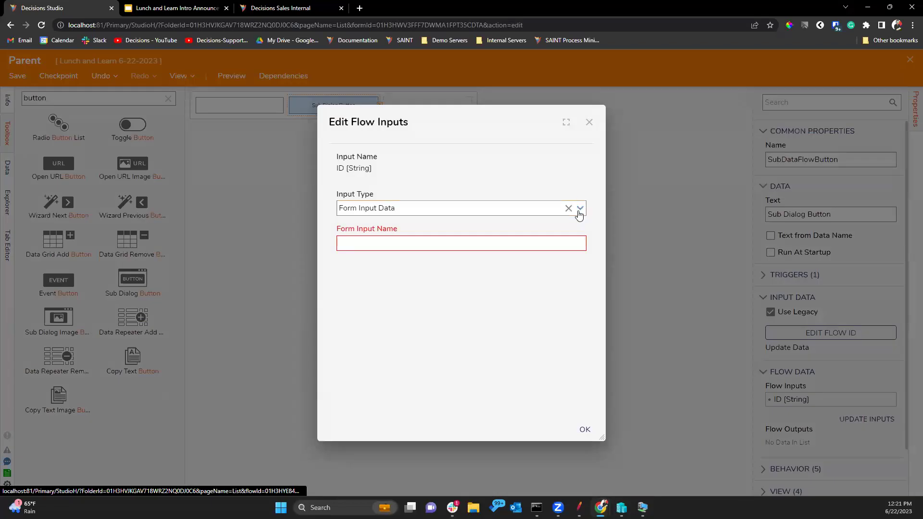
- Set the Sub Dialog Button's ID flow input to Form Component with CURRENT ITEM as the form data name
left_click(579, 207)
left_click(538, 225)
left_click(580, 210)
left_click(553, 242)
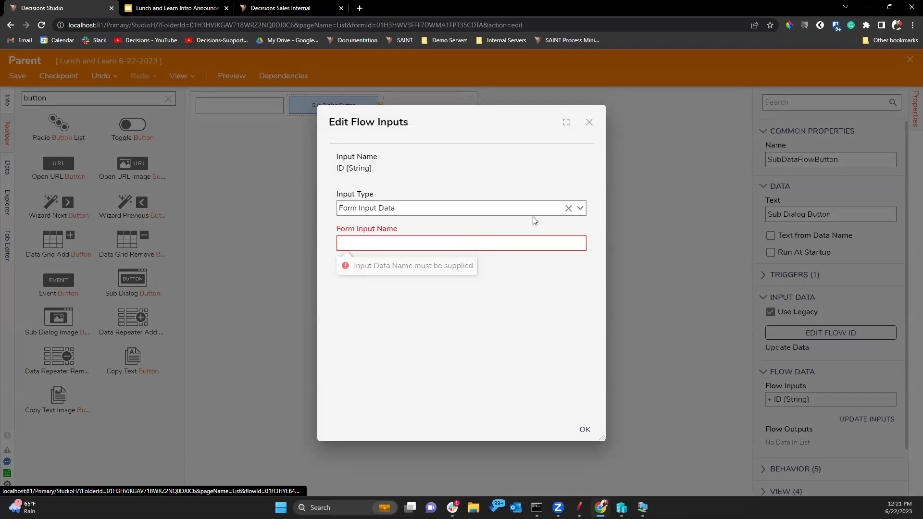
left_click(578, 210)
left_click(548, 225)
left_click(578, 243)
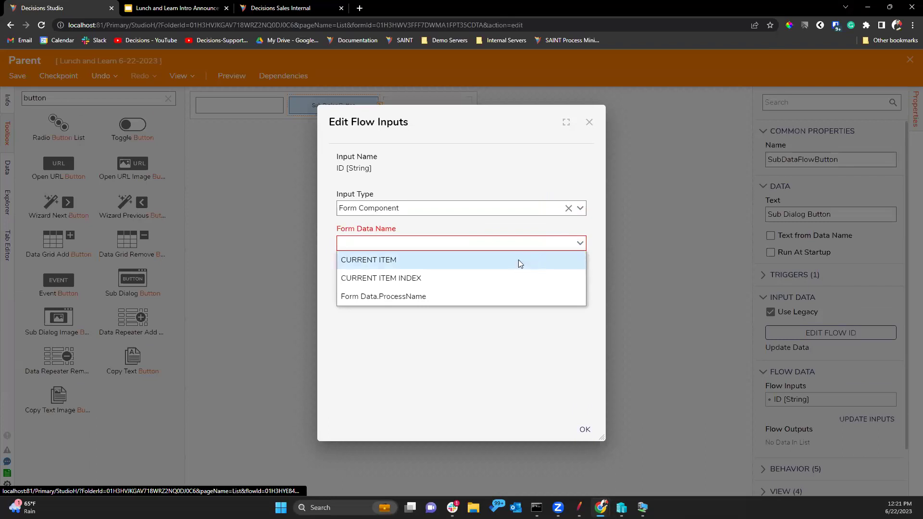
left_click(518, 259)
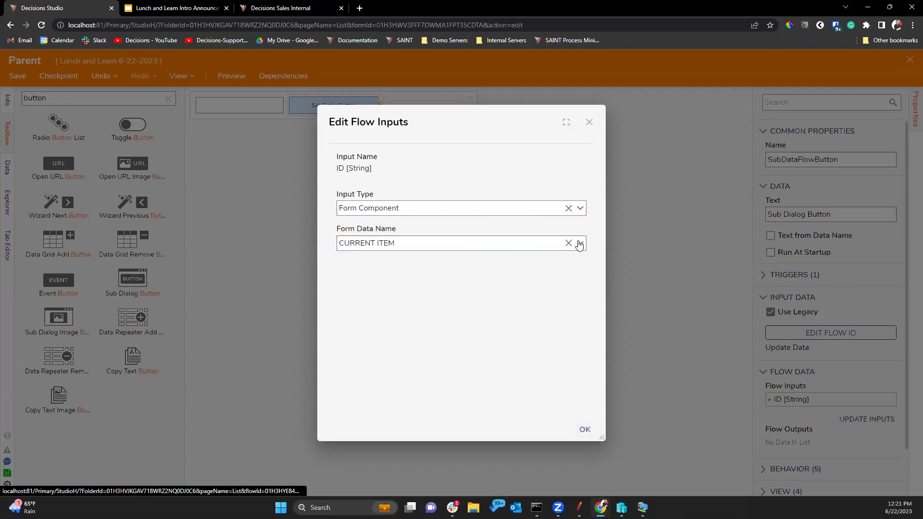
left_click(586, 432)
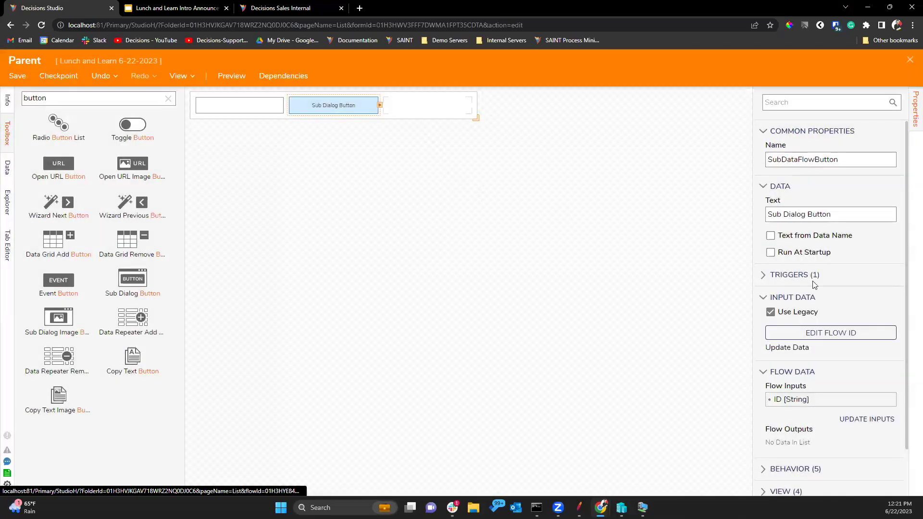
- Reopen the Update Data flow, re-pick ID for the Selective Update step's ID input, and save and close the flow
left_click(827, 332)
left_click(258, 147)
scroll(873, 402, "down", 10)
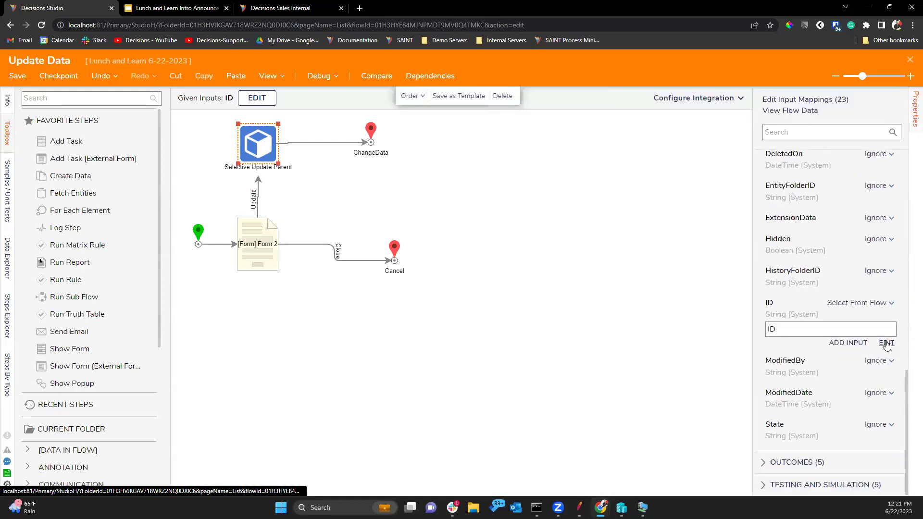
left_click(886, 343)
left_click(690, 132)
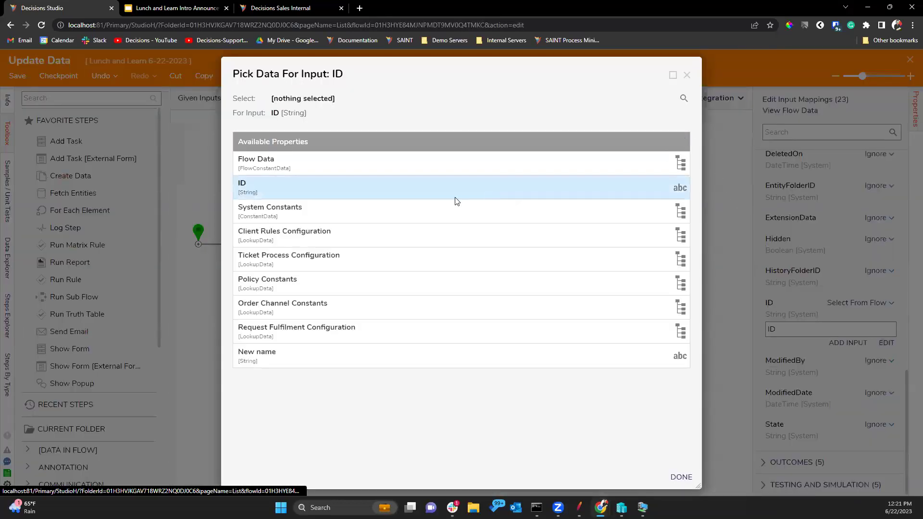
left_click(491, 183)
left_click(691, 481)
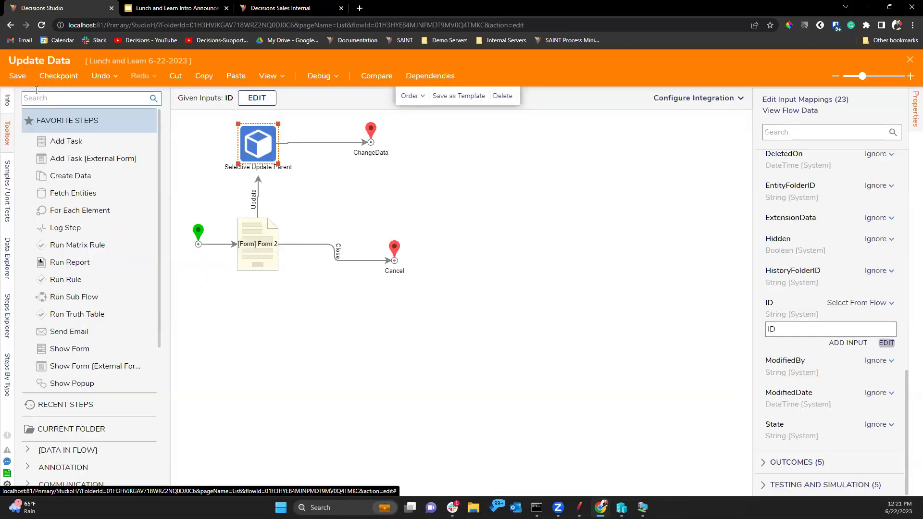
key("ctrl+s")
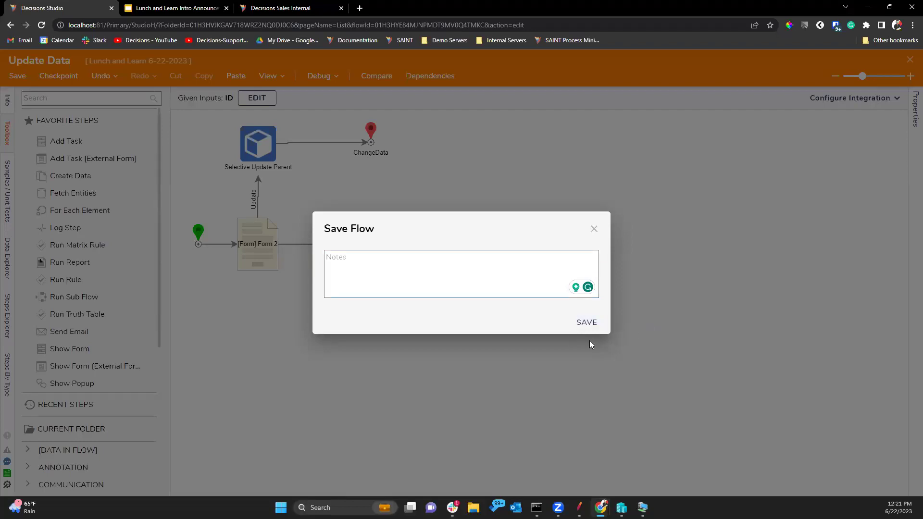
left_click(587, 322)
left_click(910, 61)
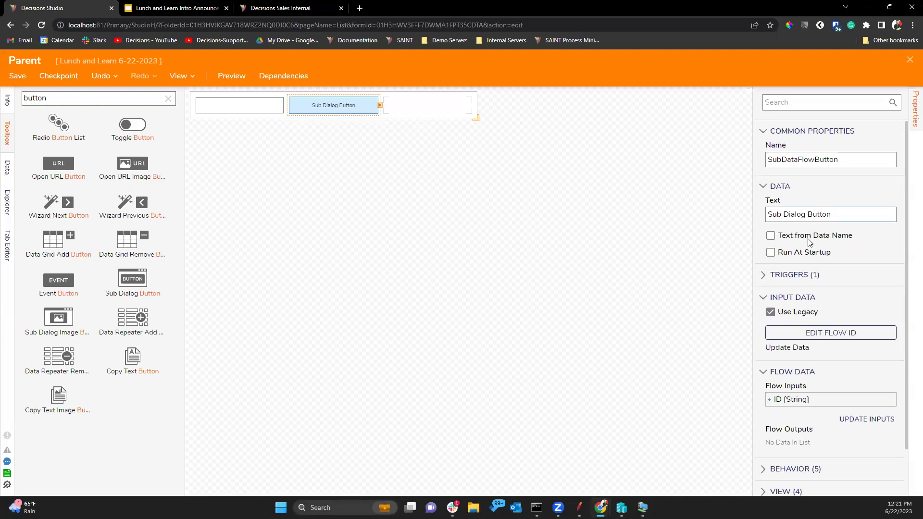
- Set the Sub Dialog Button's text to Update, and save and close the Parent form
left_click_drag(841, 215, 766, 215)
type("Update")
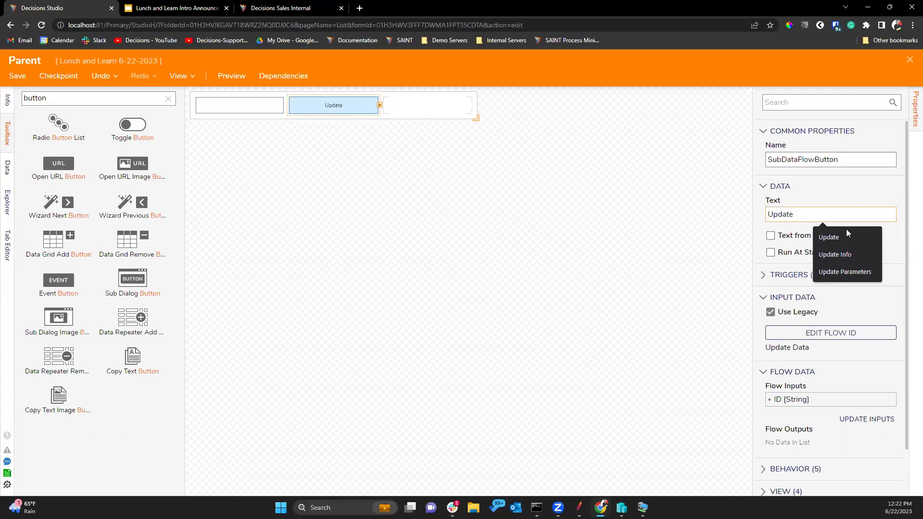
left_click(18, 75)
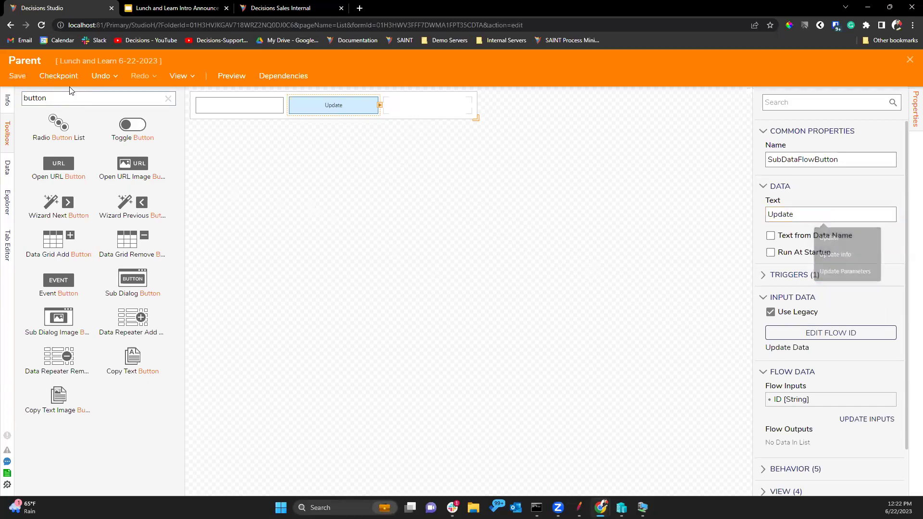
left_click(587, 322)
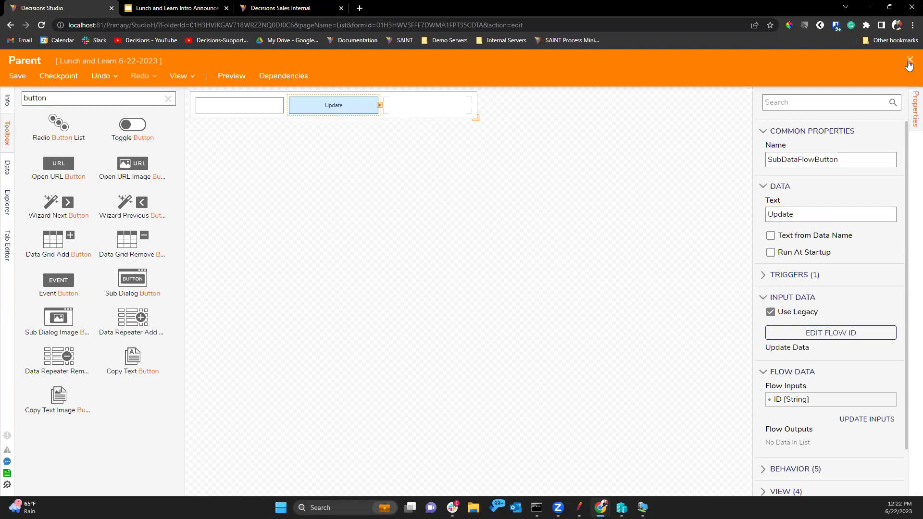
left_click(909, 64)
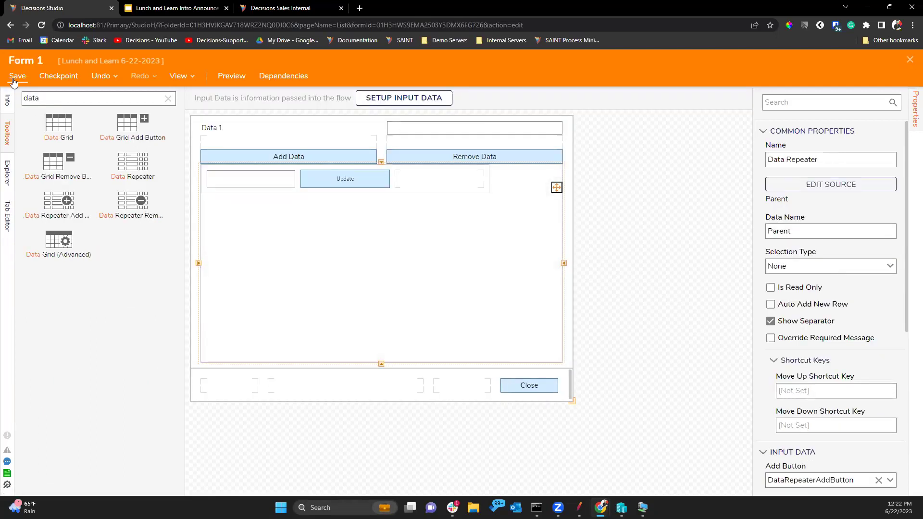
- Save and close Form 1, which contains the Data Repeater
key("ctrl+s")
left_click(598, 322)
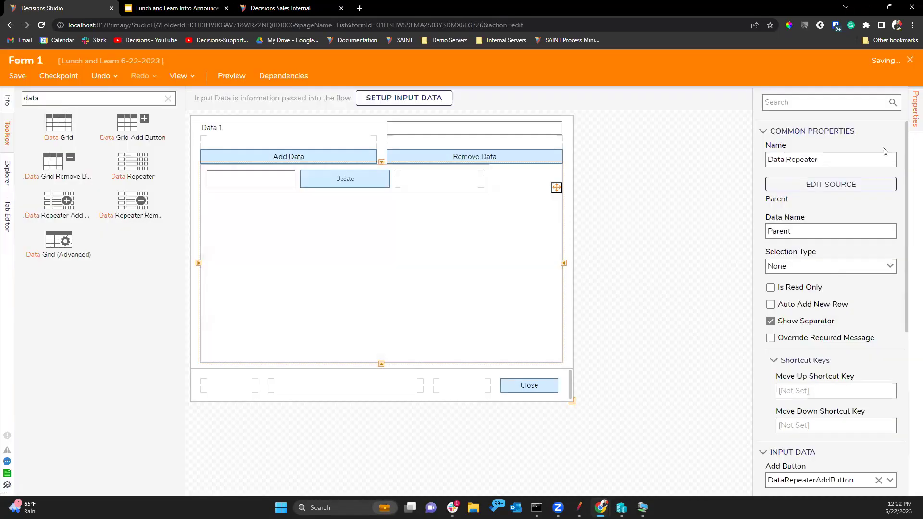
left_click(908, 61)
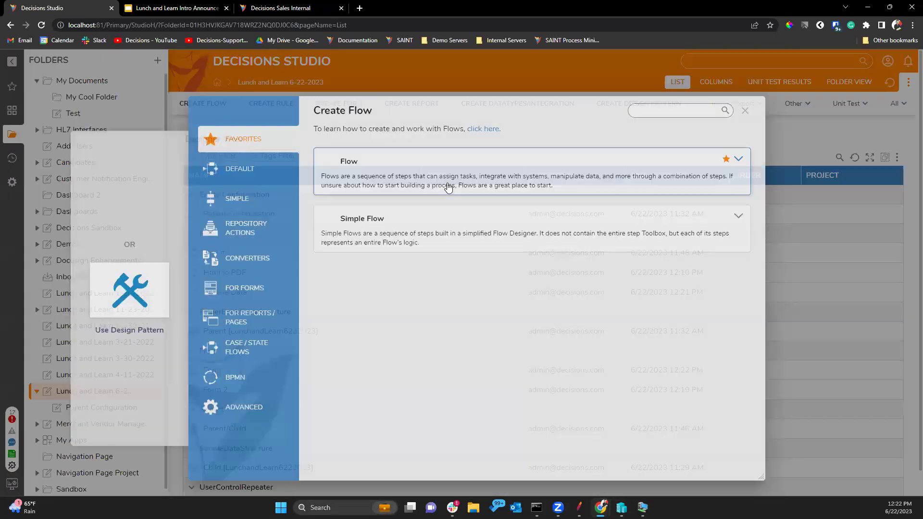
- Create a Flow named Create Data in the Lunch and Learn 6-22-2023 folder
type("Cr")
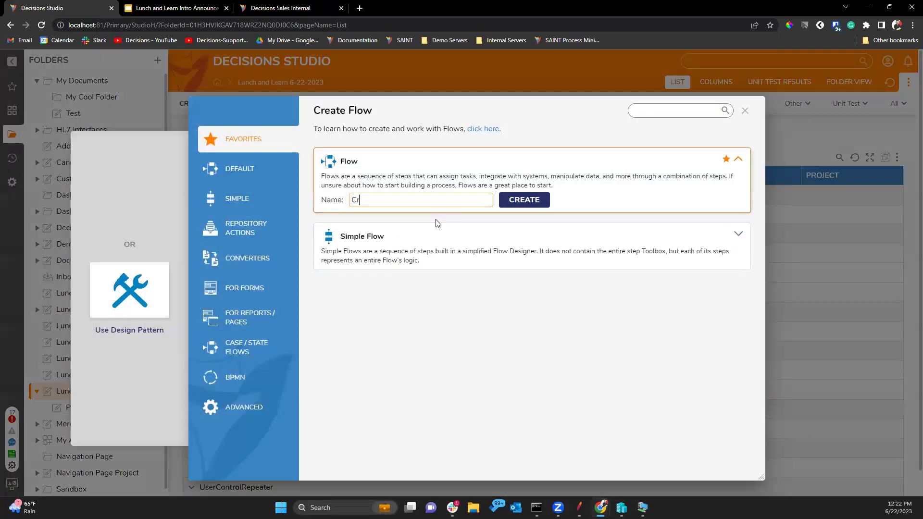
type("eate Data")
key("Return")
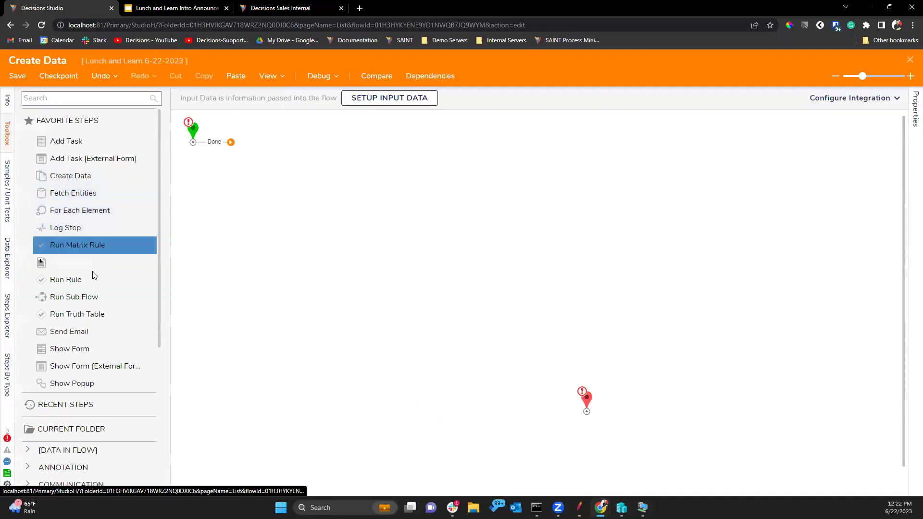
- Define a String input named ParentName for the Create Data flow, and save and close the input data
left_click(379, 99)
left_click(561, 286)
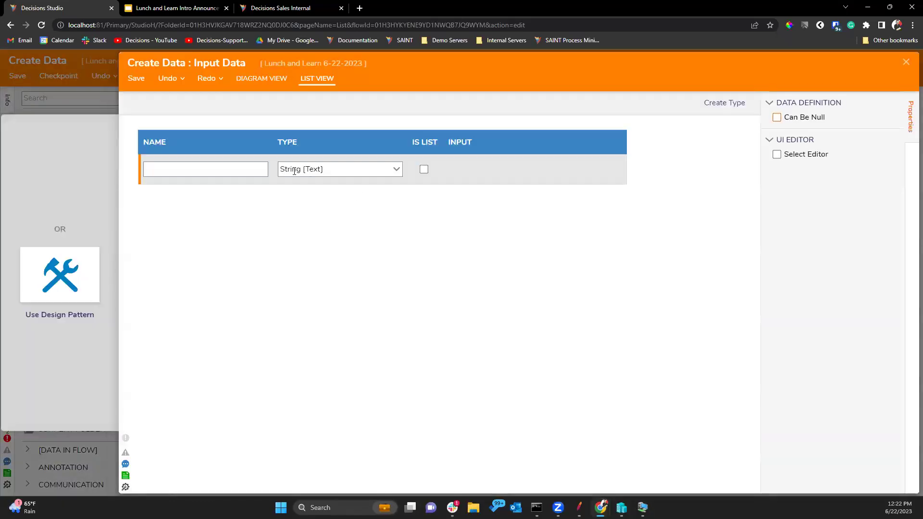
left_click(235, 171)
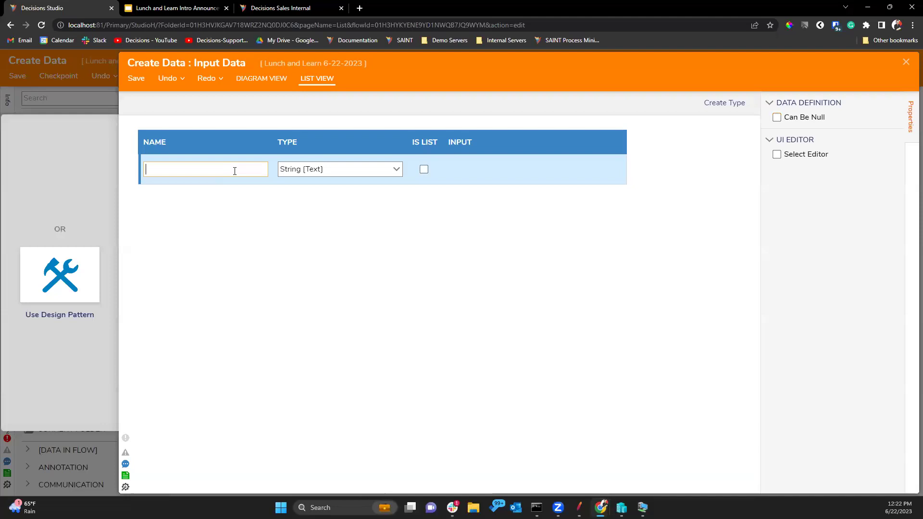
type("Parnet")
key("BackSpace")
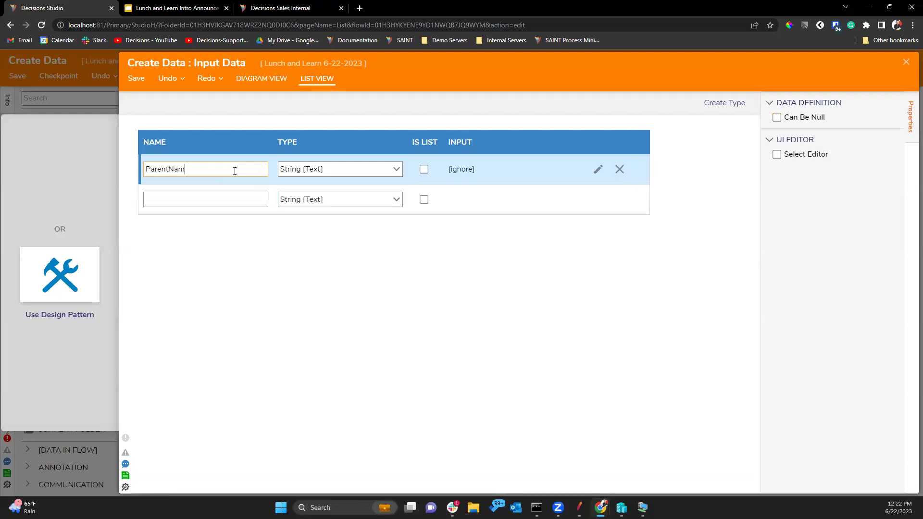
left_click(139, 78)
left_click(588, 299)
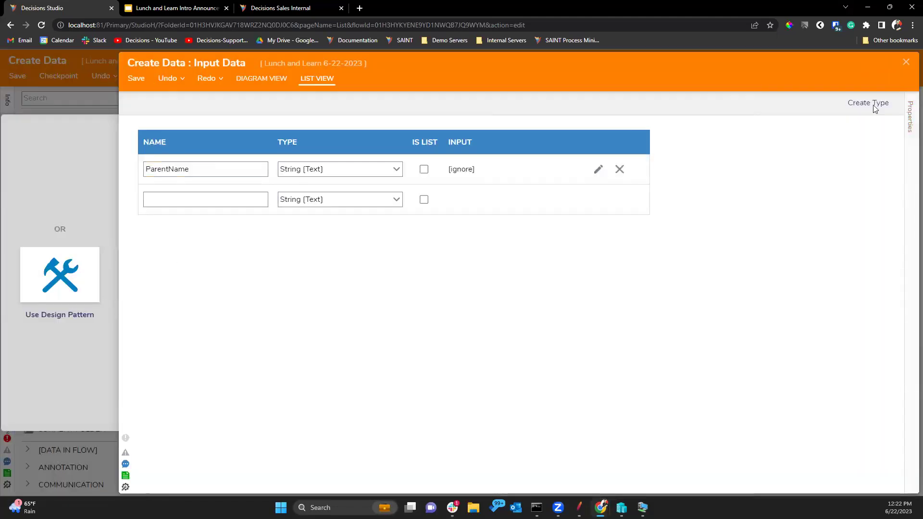
left_click(906, 62)
- Add the Parent entity's Create step to the flow and connect the start step to it
scroll(73, 337, "down", 5)
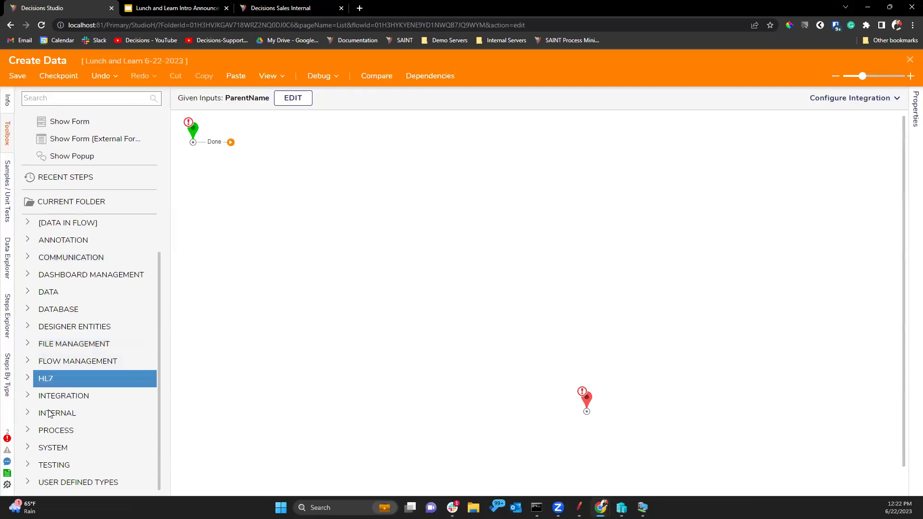
left_click(72, 482)
scroll(72, 408, "down", 5)
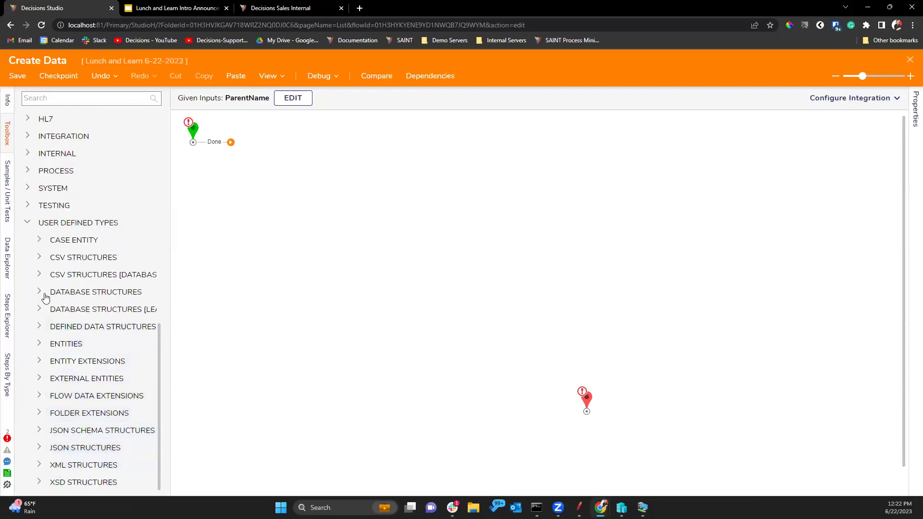
left_click(42, 344)
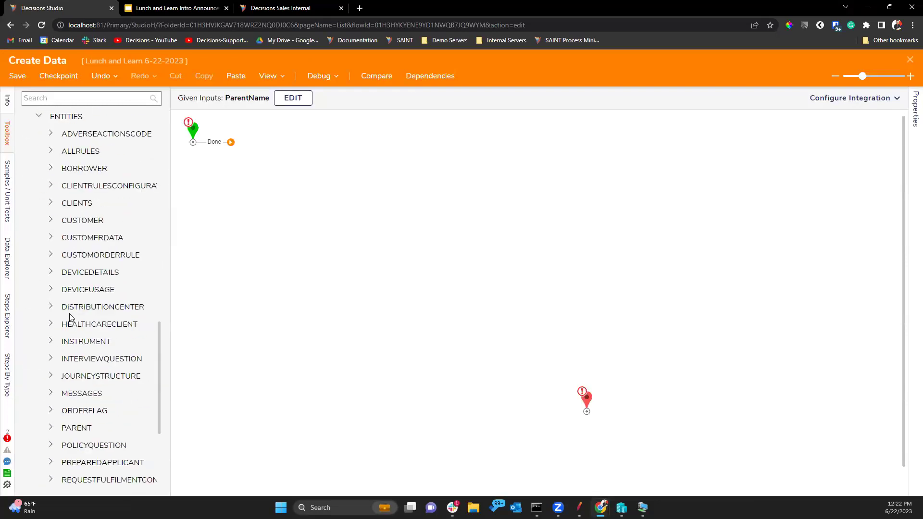
scroll(53, 385, "down", 2)
left_click(50, 380)
scroll(72, 336, "down", 2)
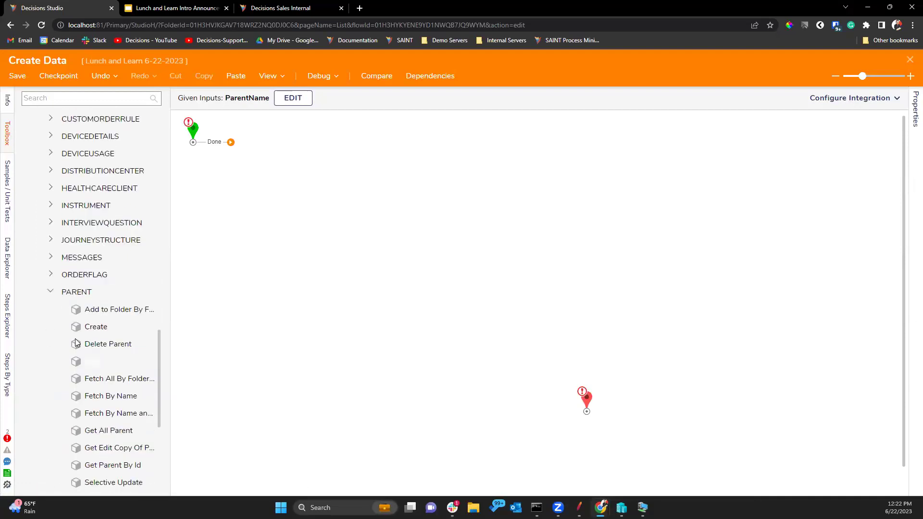
left_click_drag(95, 327, 344, 146)
left_click_drag(231, 142, 337, 146)
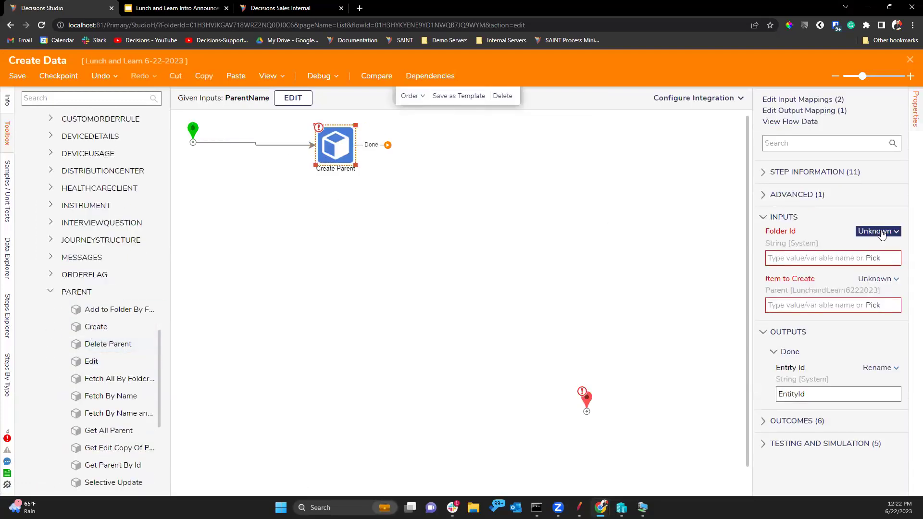
- Set the Create Parent step's Item to Create to Build Data and map ProcessName from the flow's ParentName
left_click(803, 272)
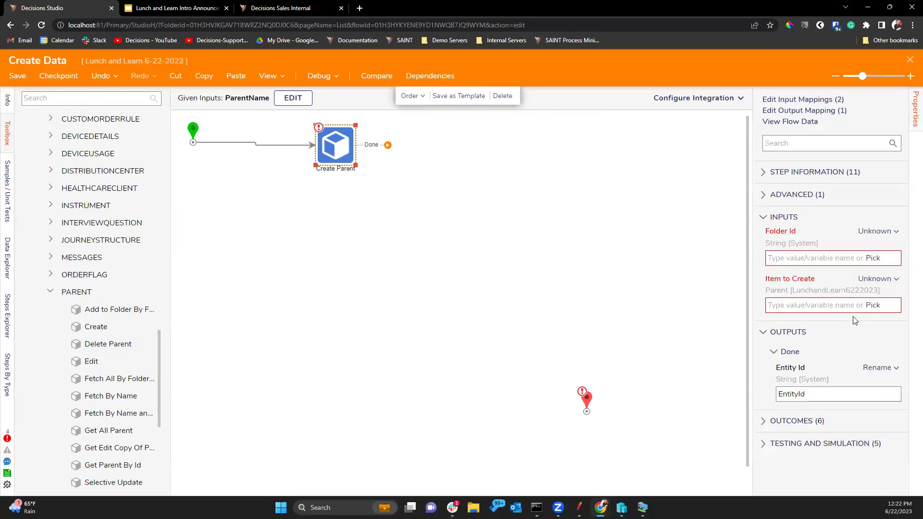
scroll(856, 381, "down", 10)
scroll(863, 393, "down", 5)
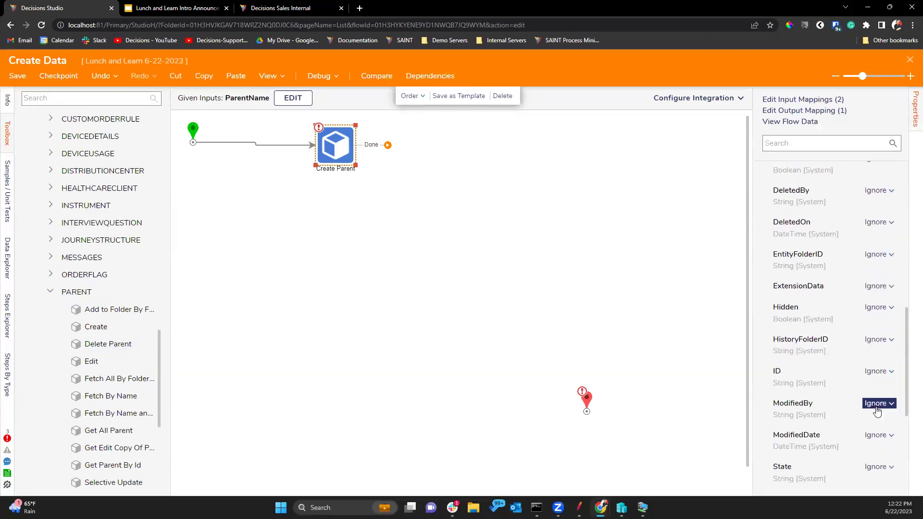
left_click(878, 374)
left_click(820, 351)
left_click(271, 184)
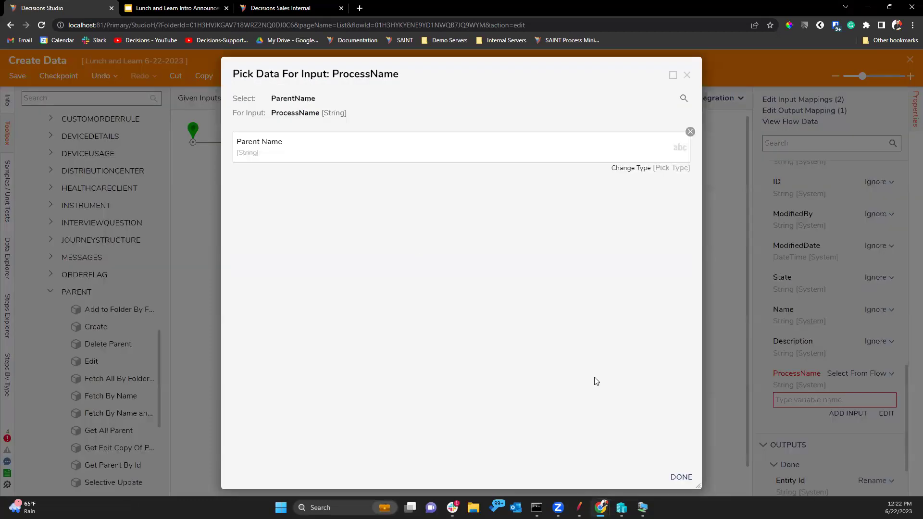
left_click(682, 477)
- Set Folder Id to the constant current folder Lunch and Learn 6-22-2023, and connect Create Parent to the end step
scroll(863, 288, "up", 10)
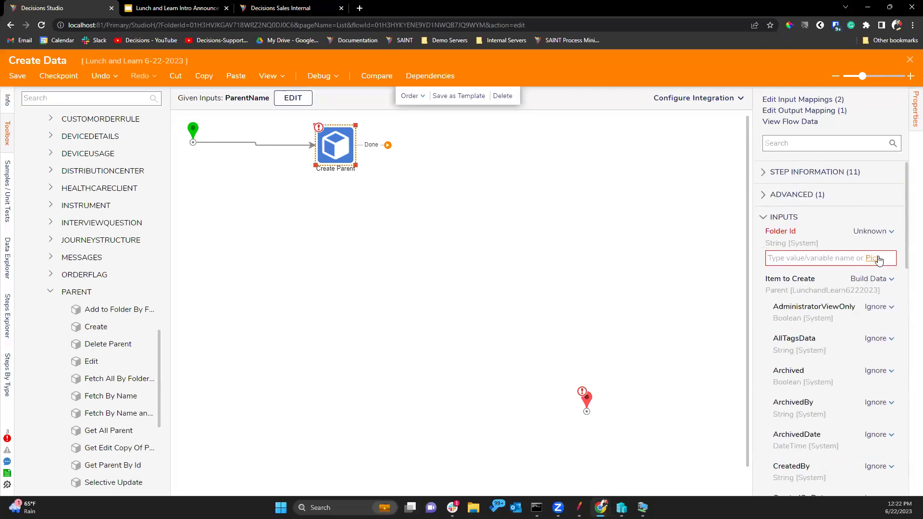
left_click(873, 232)
left_click(800, 175)
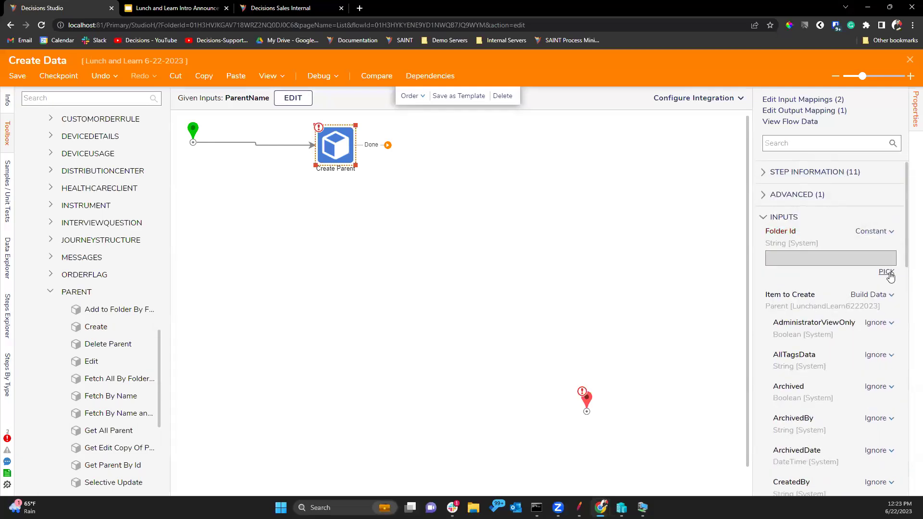
left_click(886, 270)
left_click(456, 197)
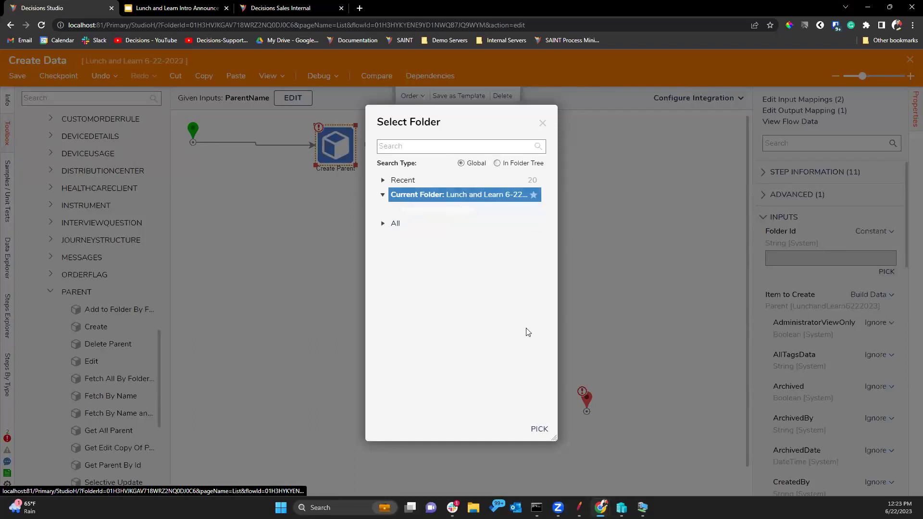
left_click(539, 428)
left_click_drag(448, 239, 587, 408)
- Debug the flow with a sample parent name and examine the Create Parent step's exception details
left_click(319, 76)
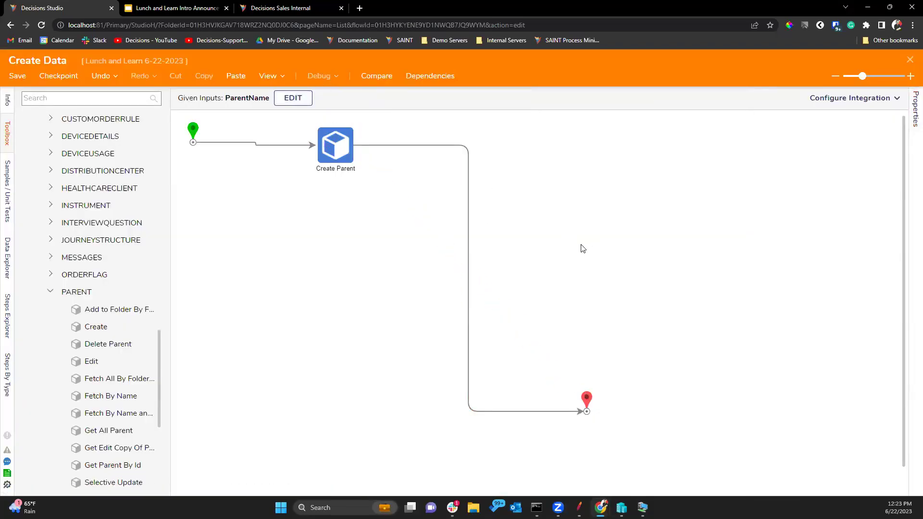
left_click(336, 131)
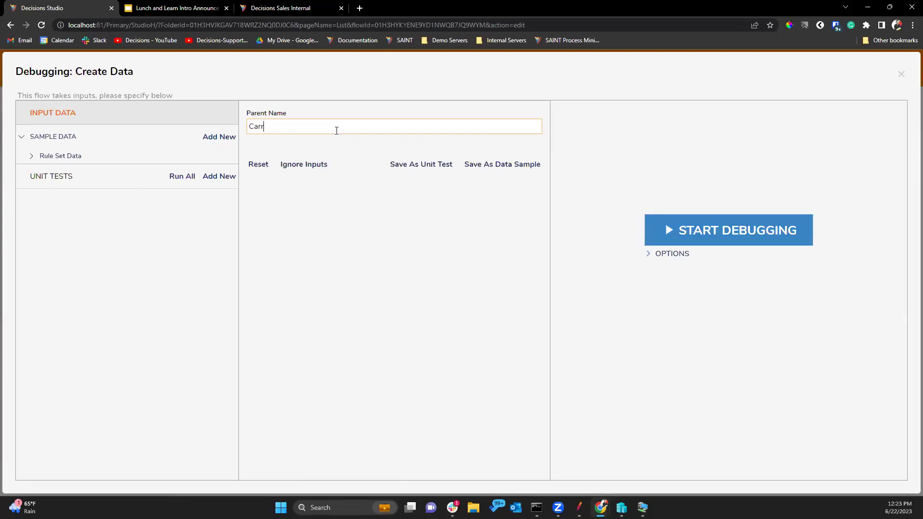
left_click(717, 236)
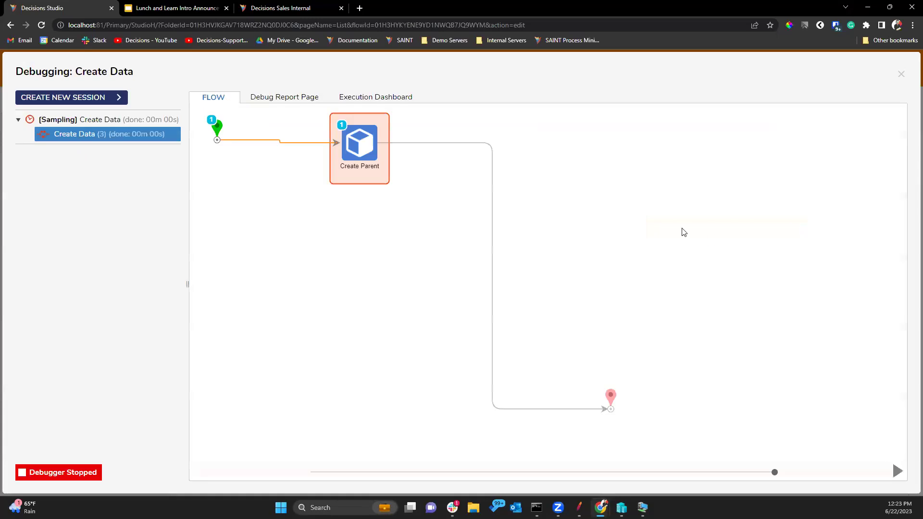
left_click(364, 159)
mouse_move(459, 171)
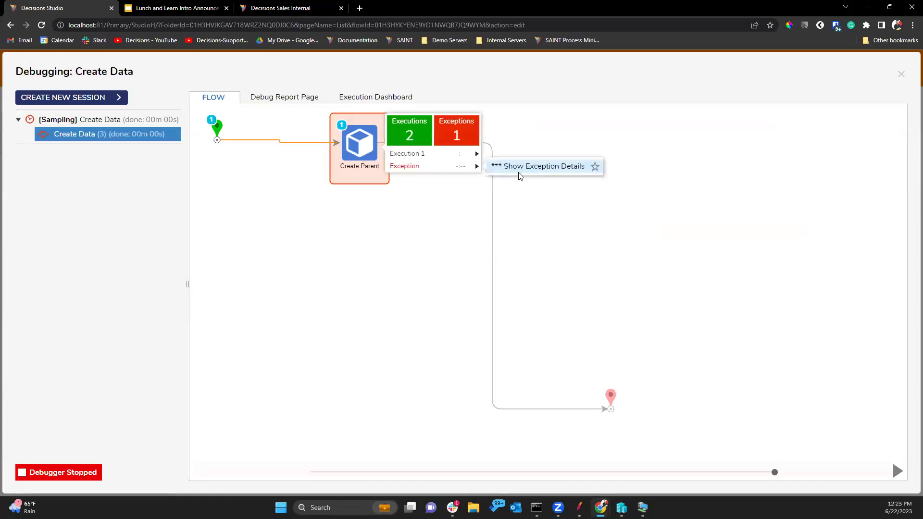
left_click(520, 172)
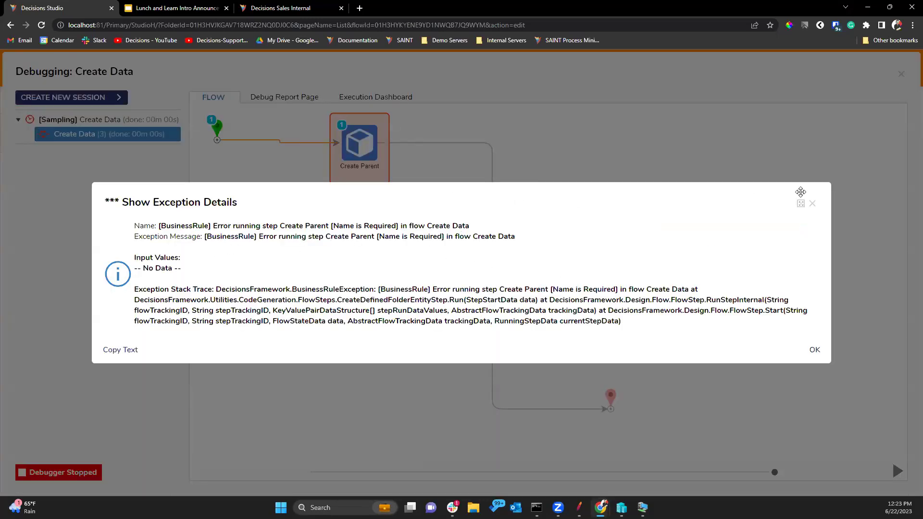
left_click(817, 203)
left_click(901, 74)
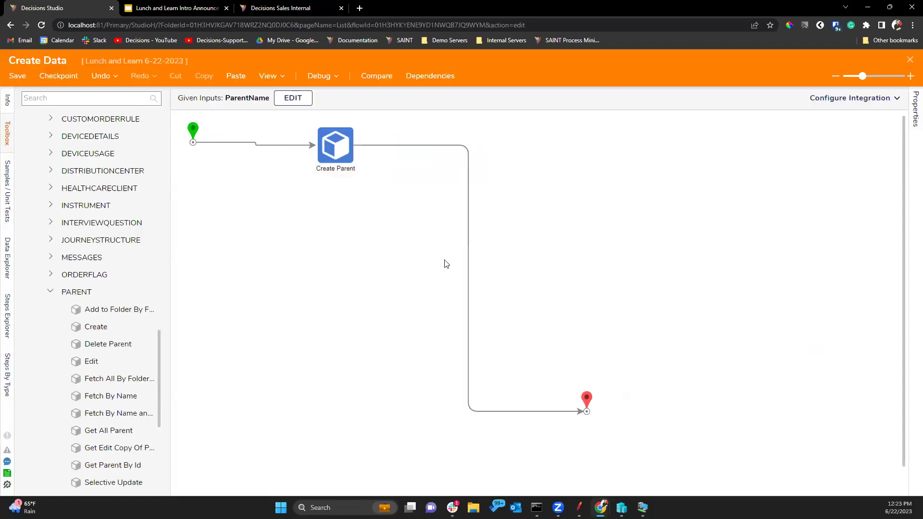
- Map the Create Parent step's Name input from the flow's ParentName
left_click(349, 155)
scroll(846, 288, "down", 12)
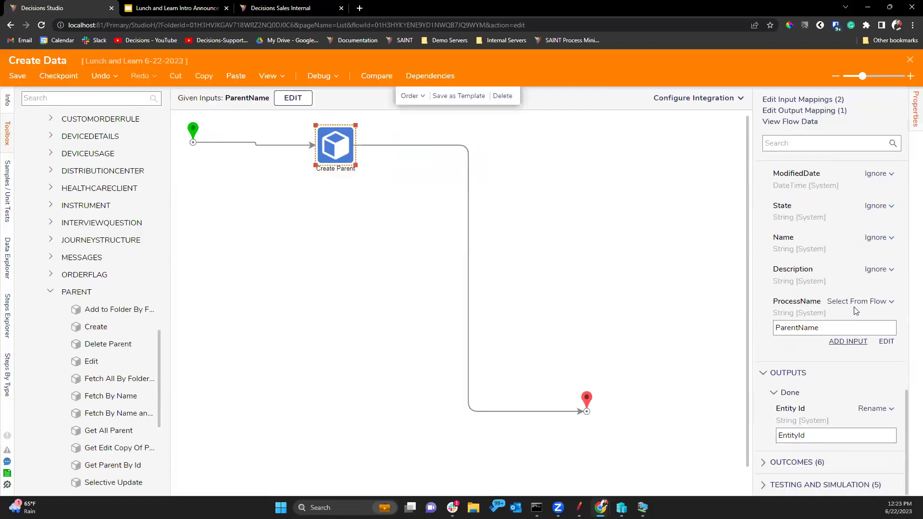
scroll(881, 311, "up", 1)
left_click(879, 308)
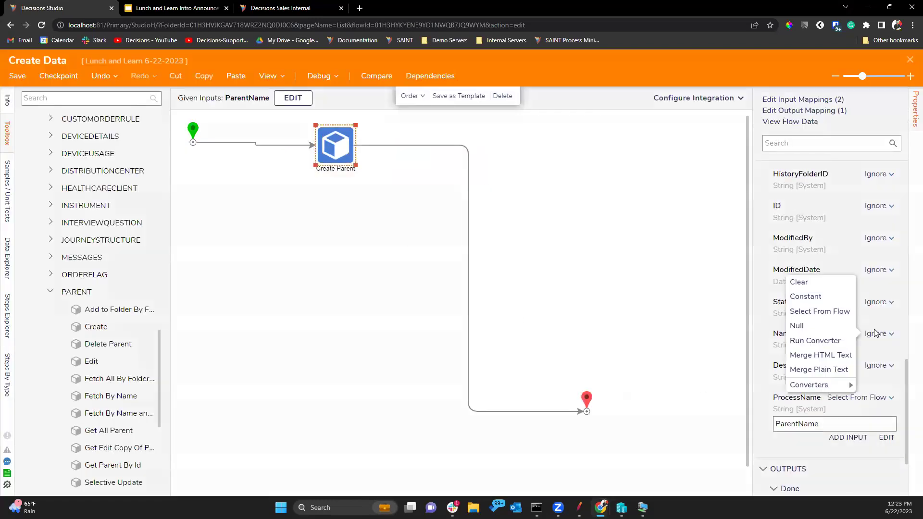
left_click(820, 311)
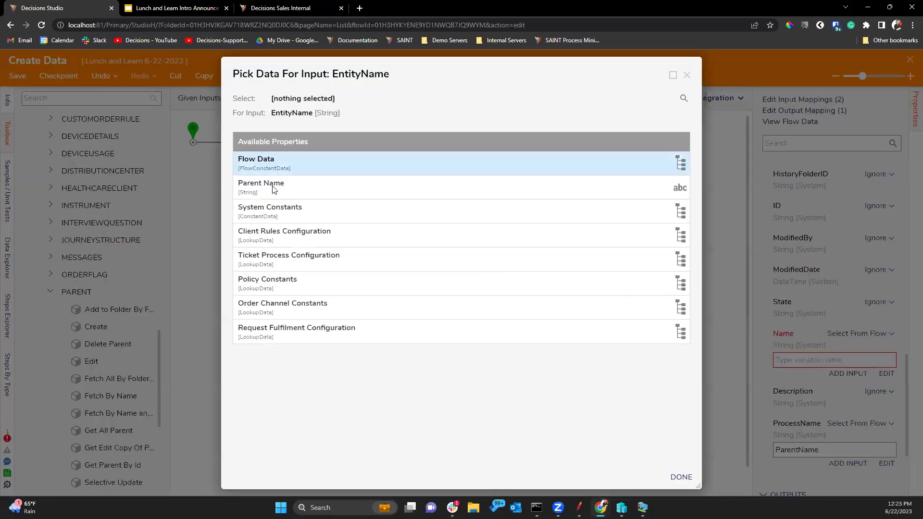
left_click(278, 191)
left_click(682, 477)
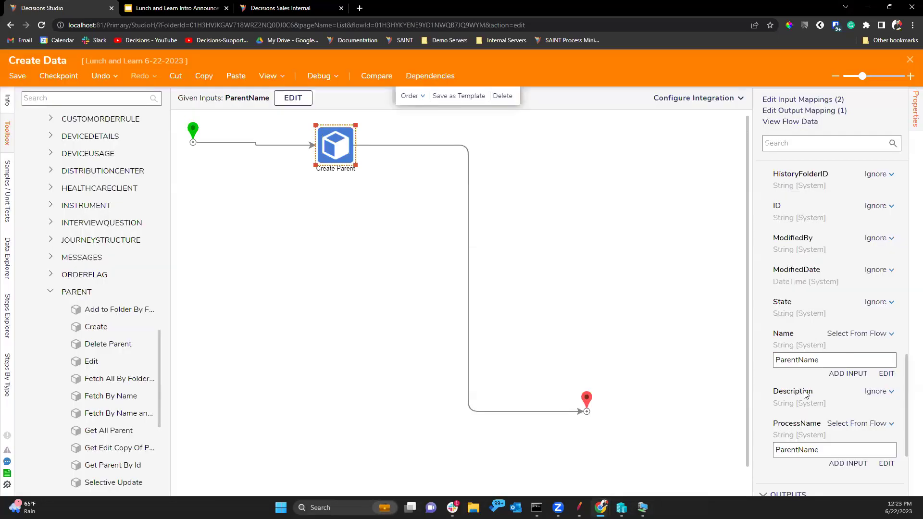
- Debug the Create Data flow again with a sample parent name to create a Parent record, and close the debugger
left_click(320, 77)
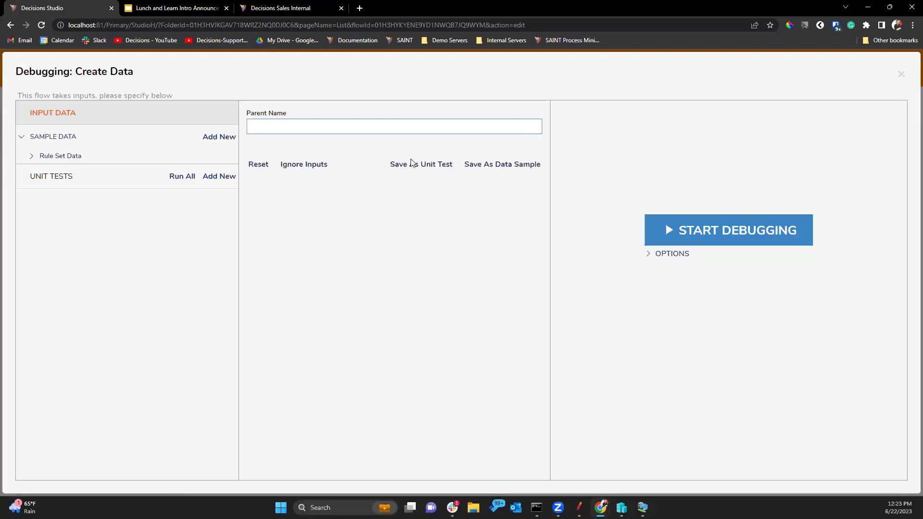
left_click(365, 127)
left_click(308, 149)
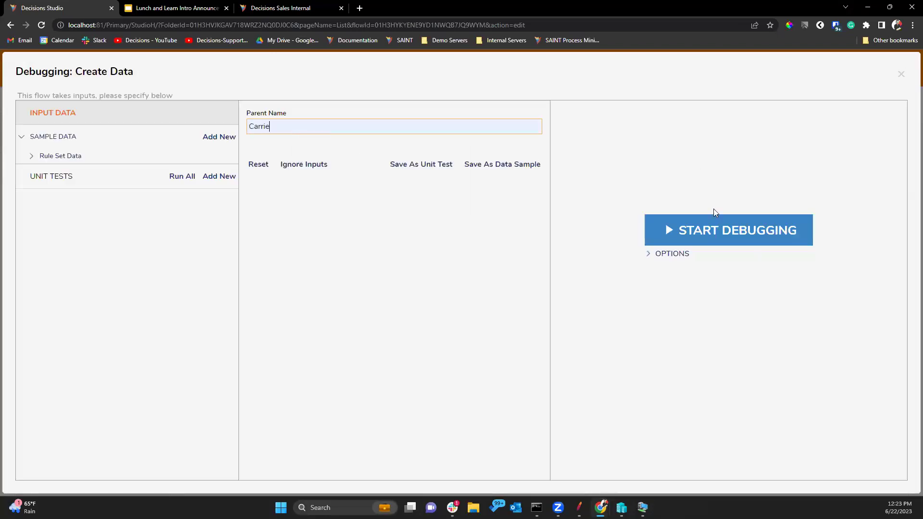
left_click(693, 228)
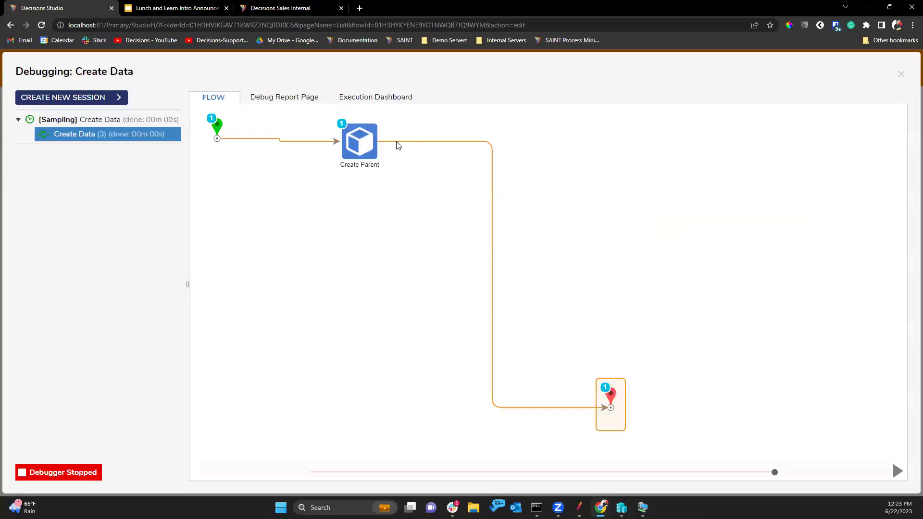
left_click(902, 74)
- Save and close the Create Data flow
left_click(22, 81)
left_click(586, 322)
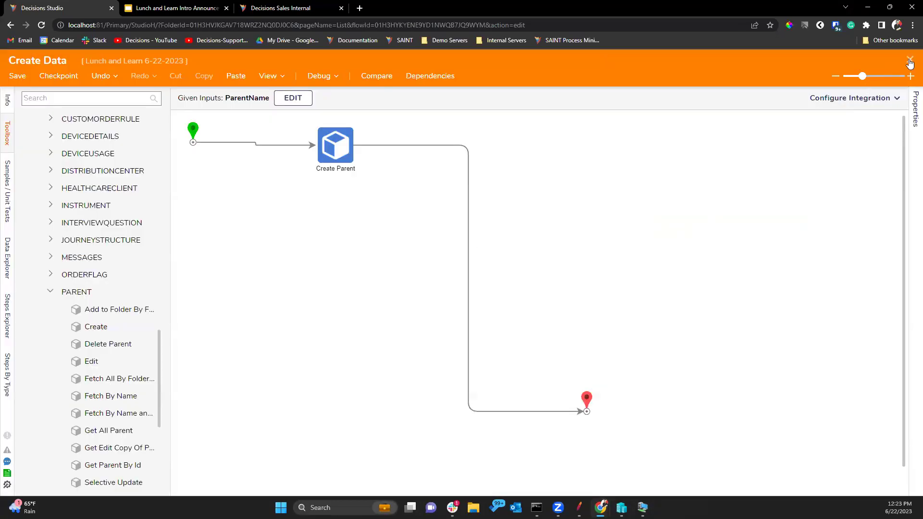
left_click(910, 61)
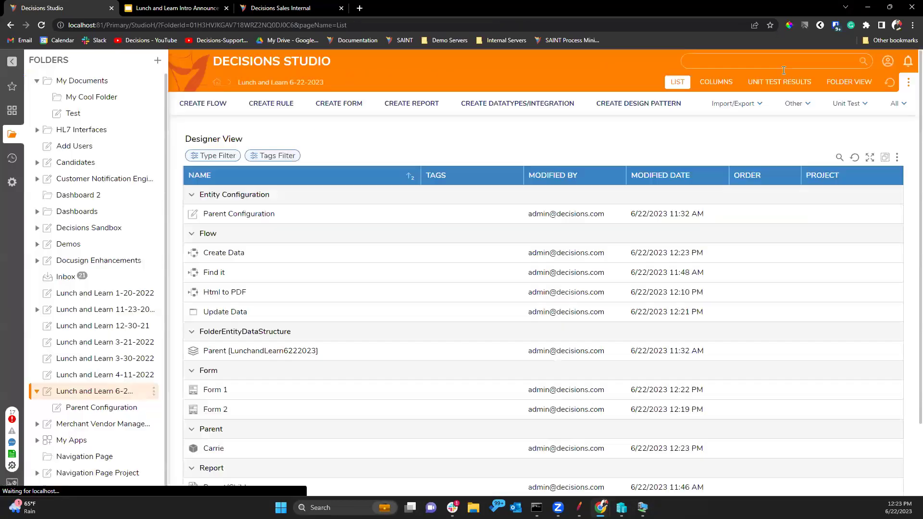
- Create a Flow named Update Data Flow in the Lunch and Learn 6-22-2023 folder
left_click(212, 108)
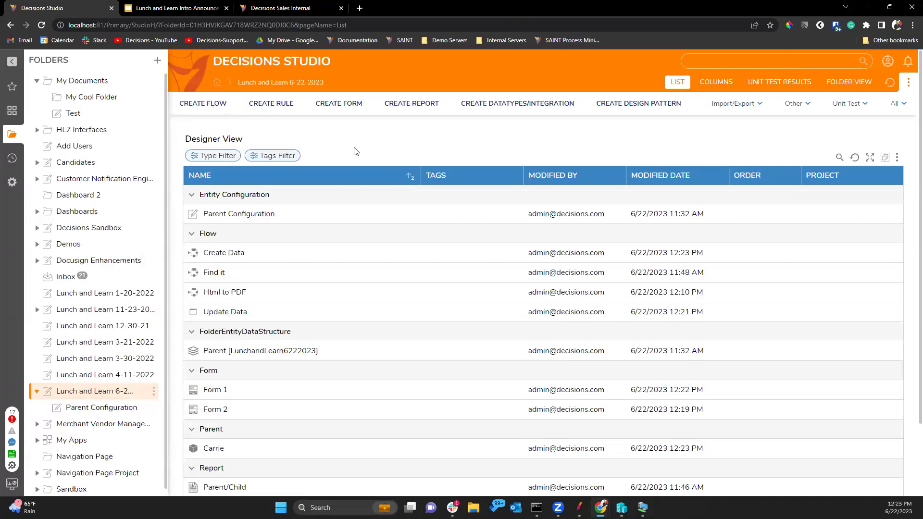
type("Update Data Flow")
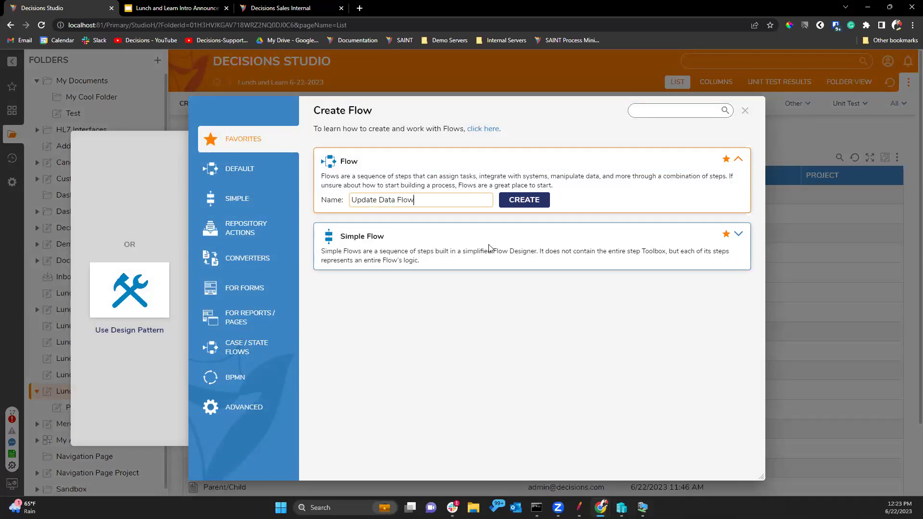
key("Return")
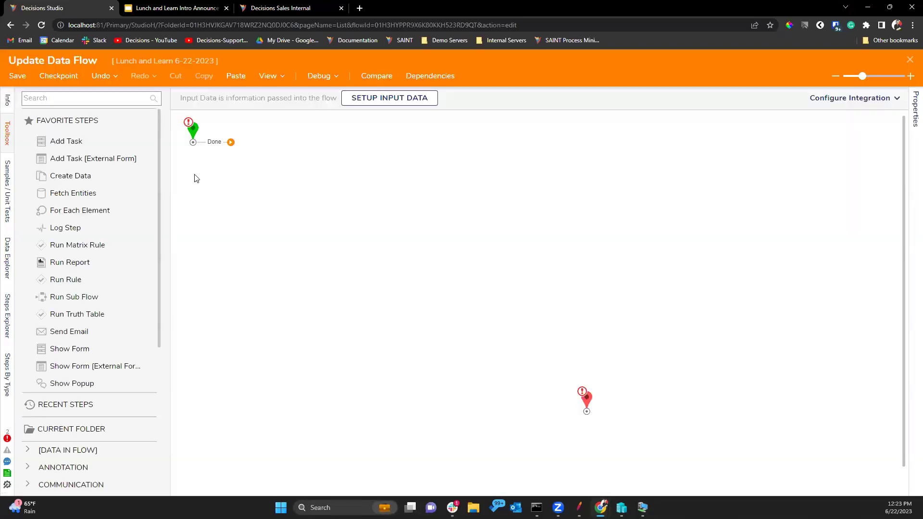
- Add a Show Form step using the existing Form 1 and connect its outcome to the end step
left_click_drag(84, 349, 253, 300)
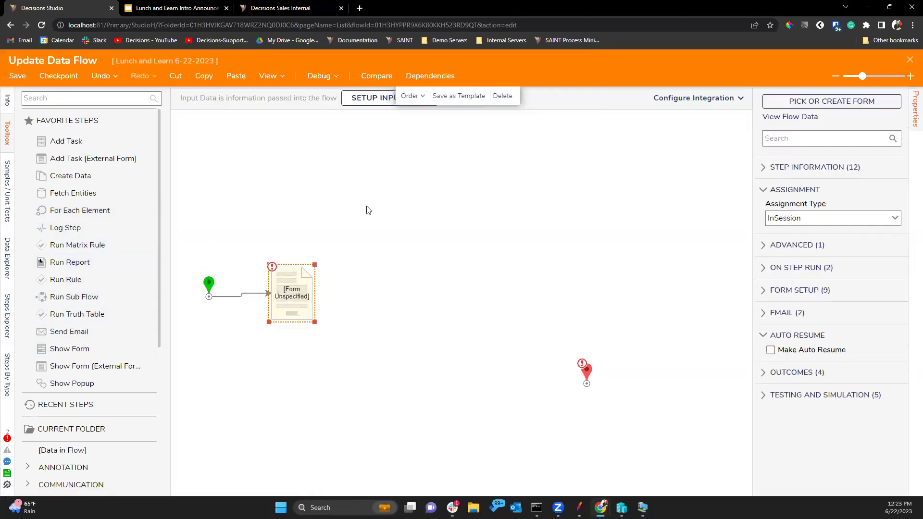
left_click(846, 101)
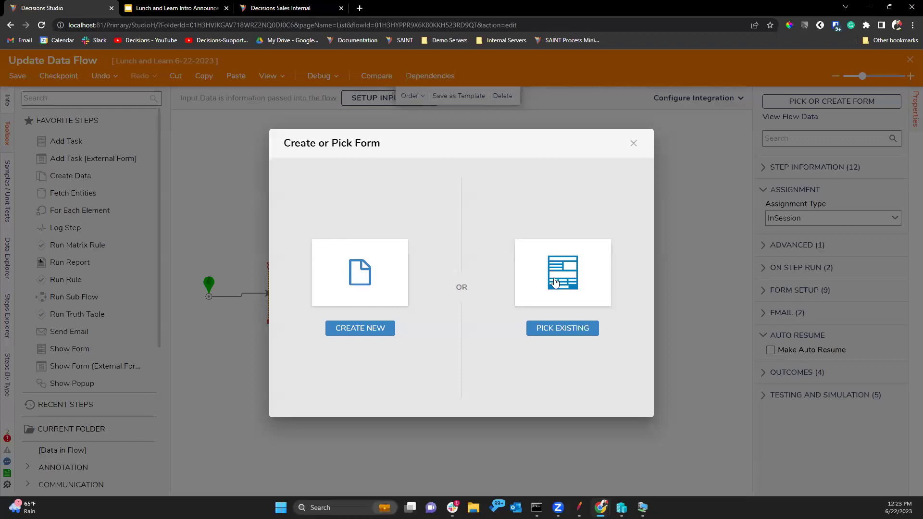
left_click(558, 284)
left_click(385, 113)
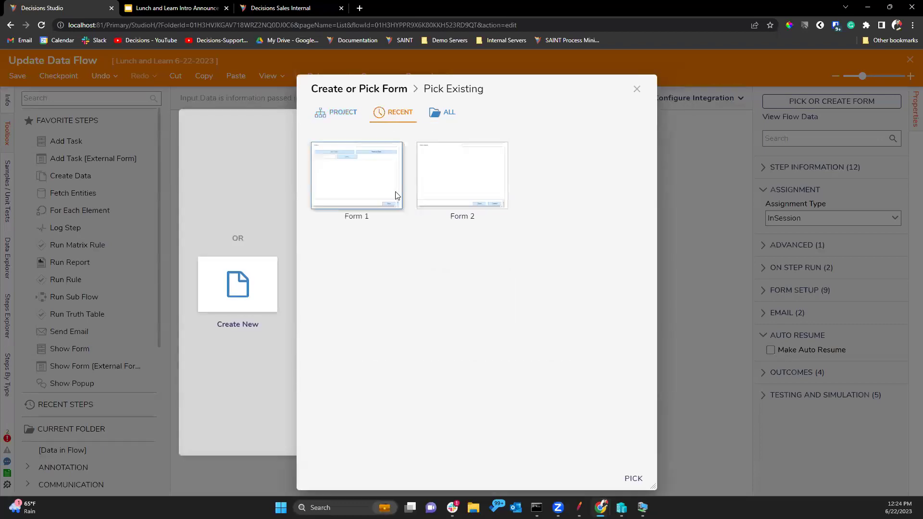
left_click(345, 188)
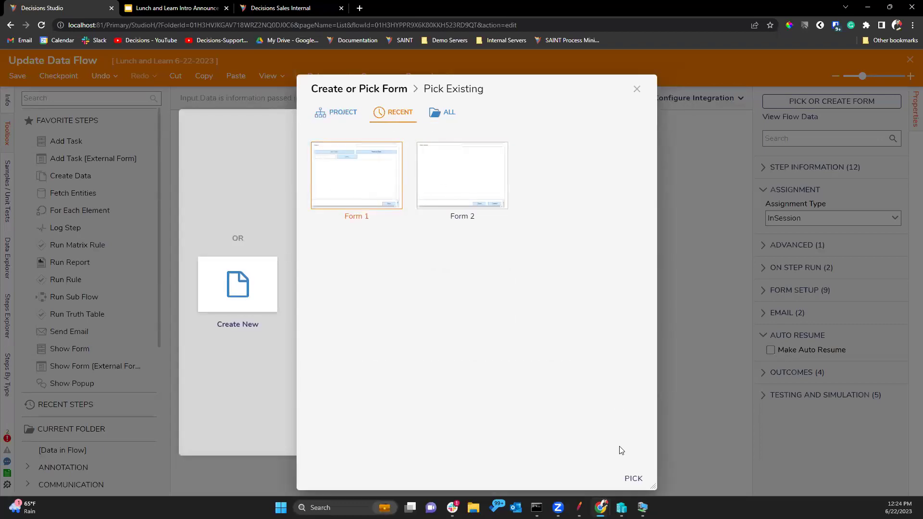
left_click(631, 479)
mouse_move(348, 292)
left_mouse_down()
mouse_move(586, 372)
mouse_move(536, 298)
left_mouse_up()
- Set the Form 1 step's Data 1 input to Ignore
left_click(288, 298)
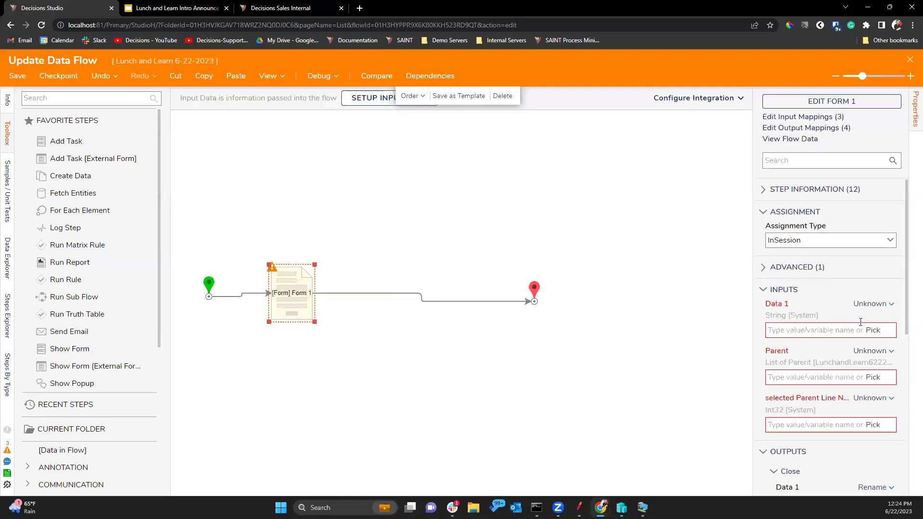
left_click(872, 304)
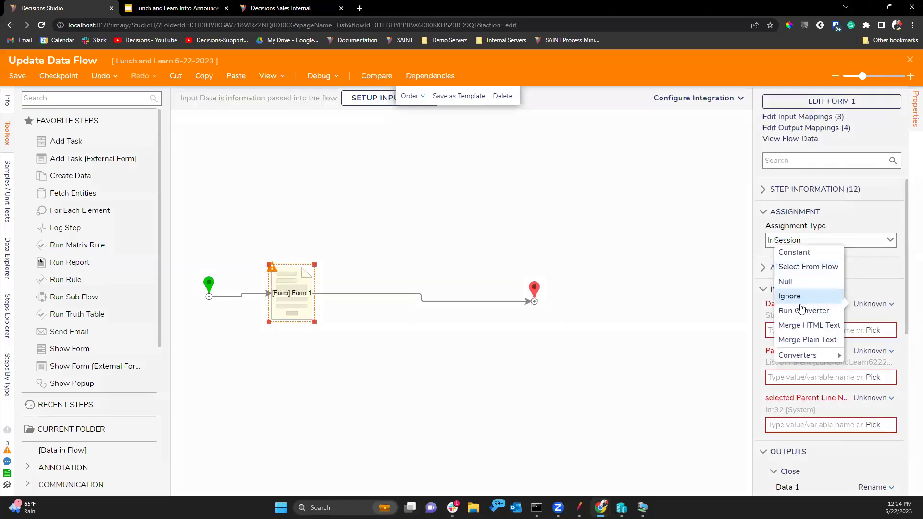
left_click(799, 296)
- Insert a Fetch Entities step before Form 1, route its Results path to the form, and set its Type Name to Parent
left_click_drag(298, 272, 404, 274)
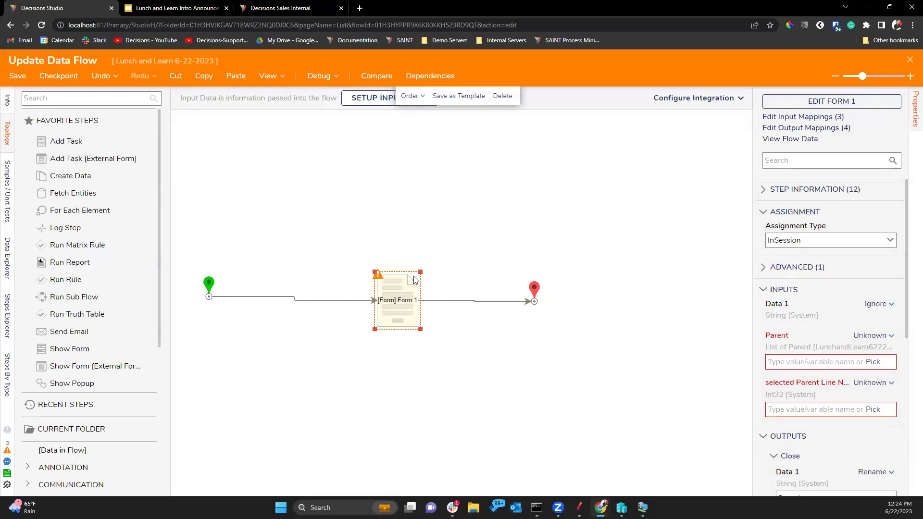
left_click(314, 298)
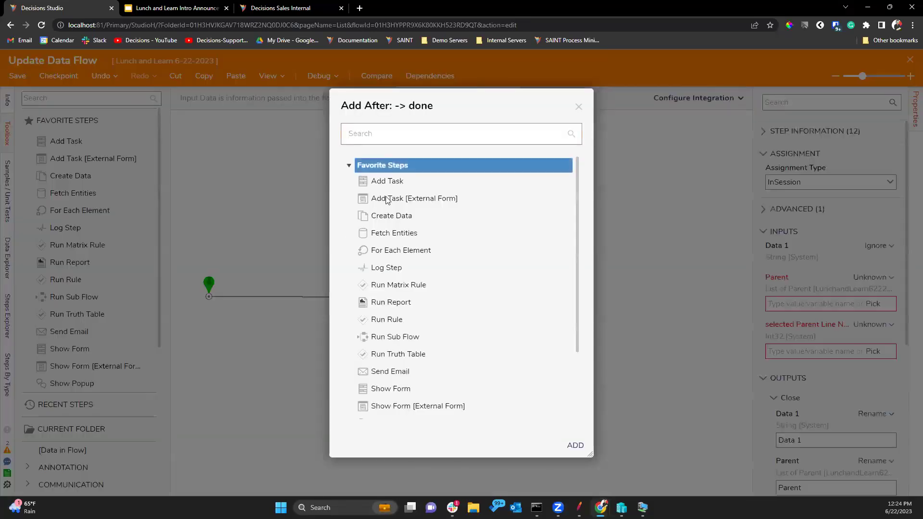
left_click(393, 236)
left_click(575, 445)
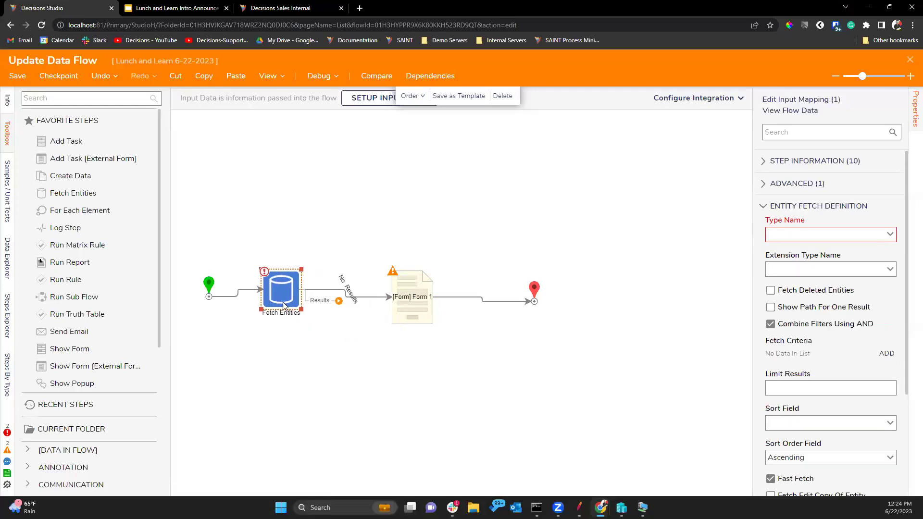
left_click(846, 235)
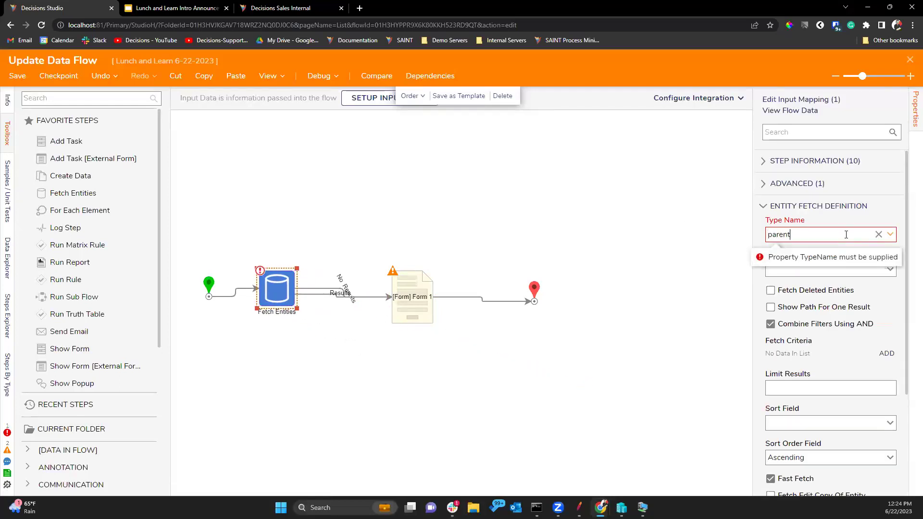
type("parent")
left_click(793, 249)
left_click(533, 192)
- Map the Form 1 step's Parent input from the flow's EntityResults and set selected Parent Line Number to Ignore
left_click(410, 304)
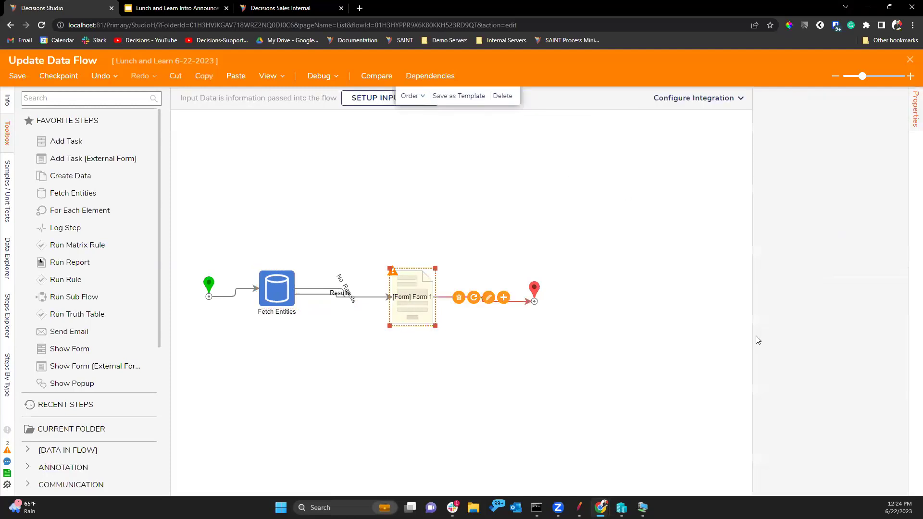
left_click(873, 361)
left_click(320, 335)
left_click(682, 477)
left_click(876, 393)
left_click(802, 405)
scroll(849, 354, "down", 2)
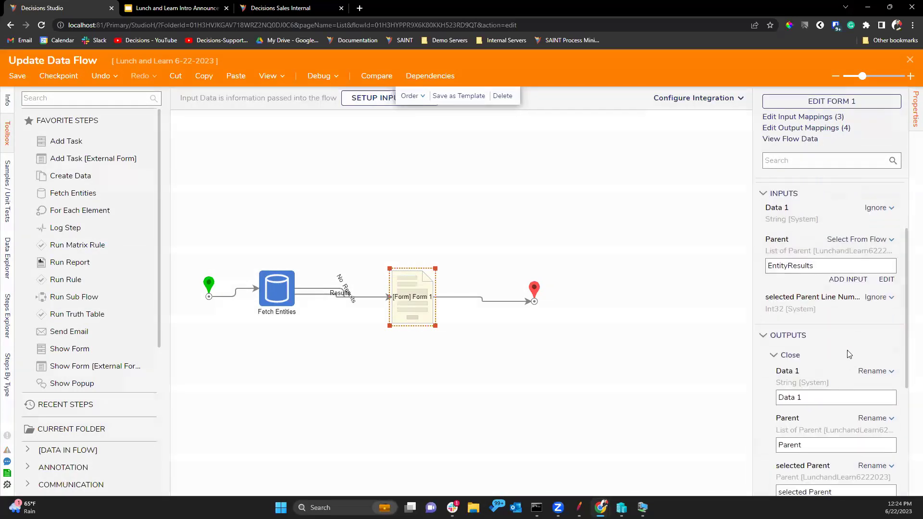
scroll(832, 304, "up", 1)
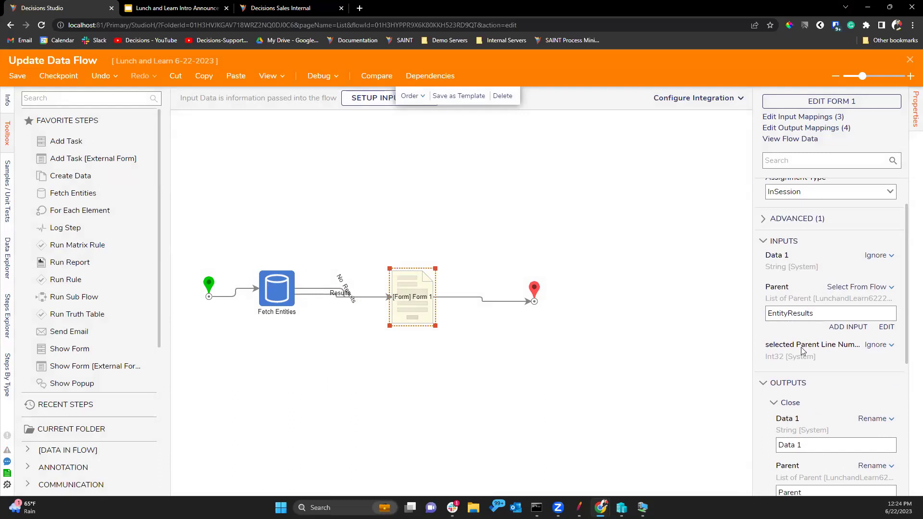
scroll(842, 347, "down", 3)
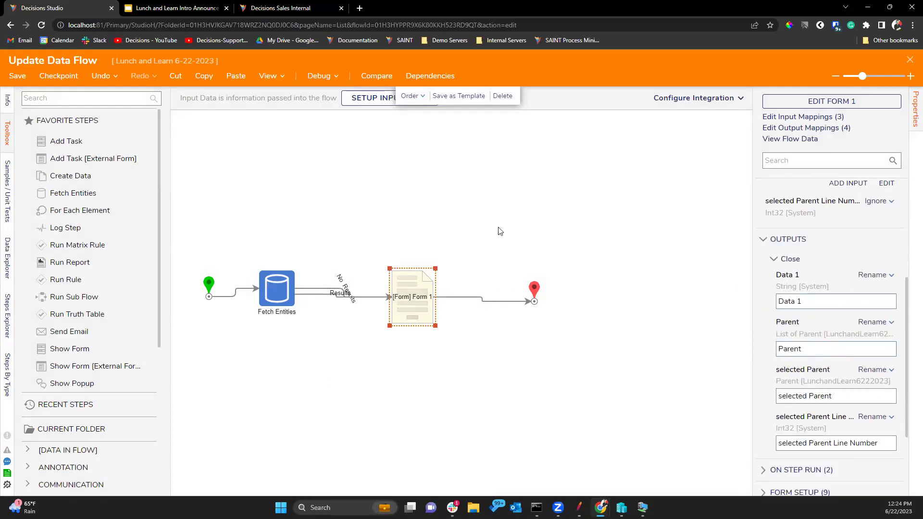
- Debug the Update Data Flow and try to update the listed Parent record with a new sample name
left_click(316, 78)
left_click(459, 225)
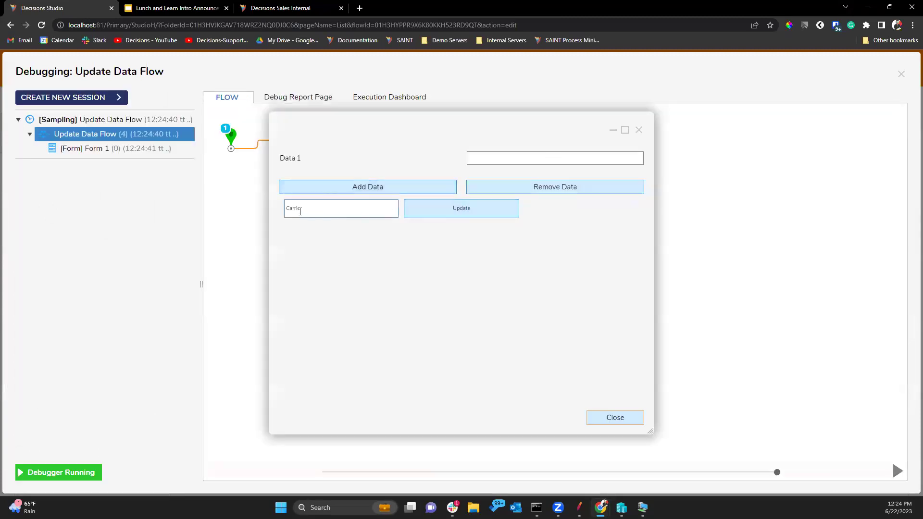
left_click(456, 208)
left_click(501, 159)
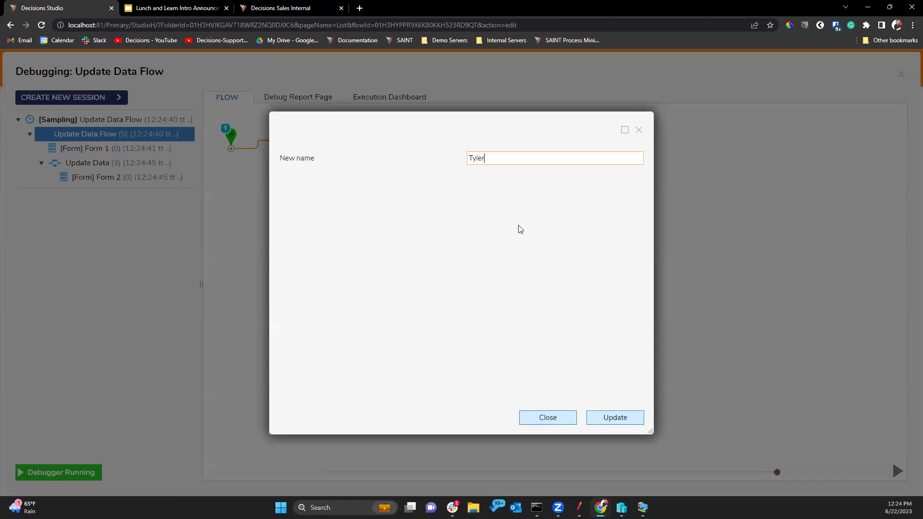
left_click(612, 418)
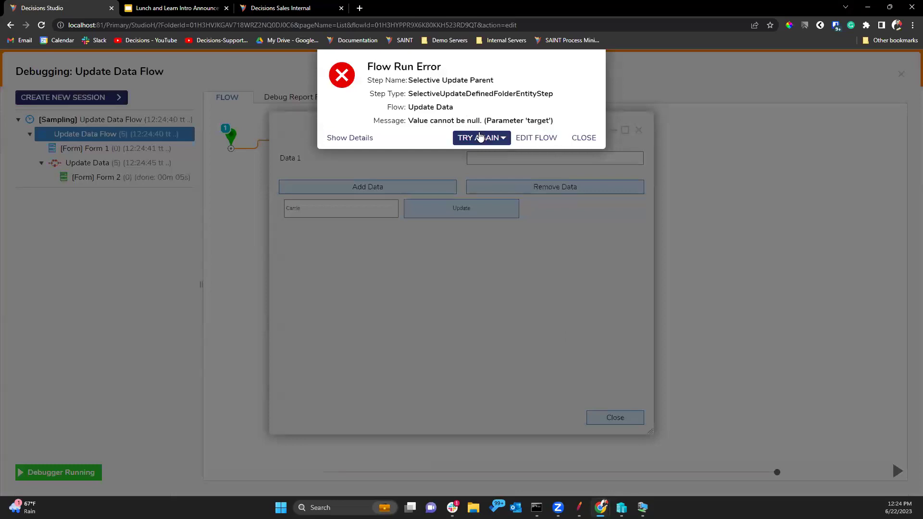
- Inspect the Selective Update Parent step's mappings in the failing Update Data flow, and close the flow and the debugger
left_click(534, 139)
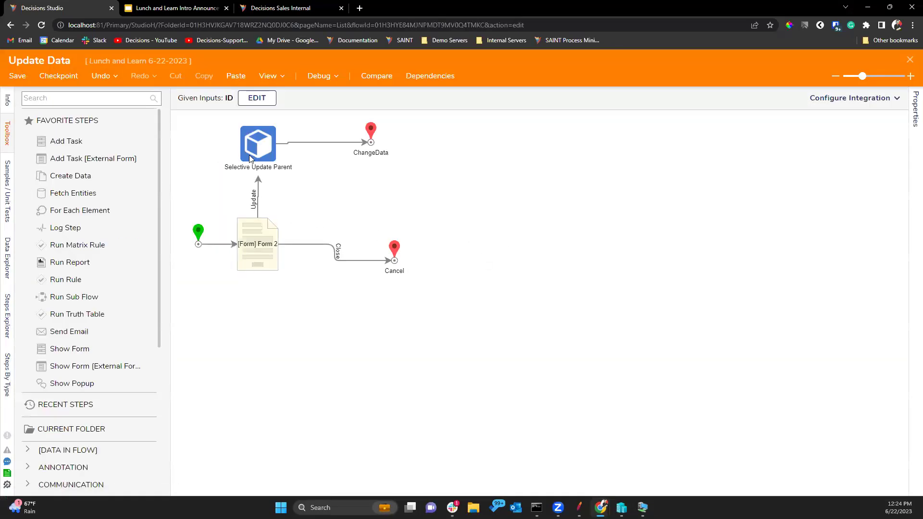
left_click(251, 158)
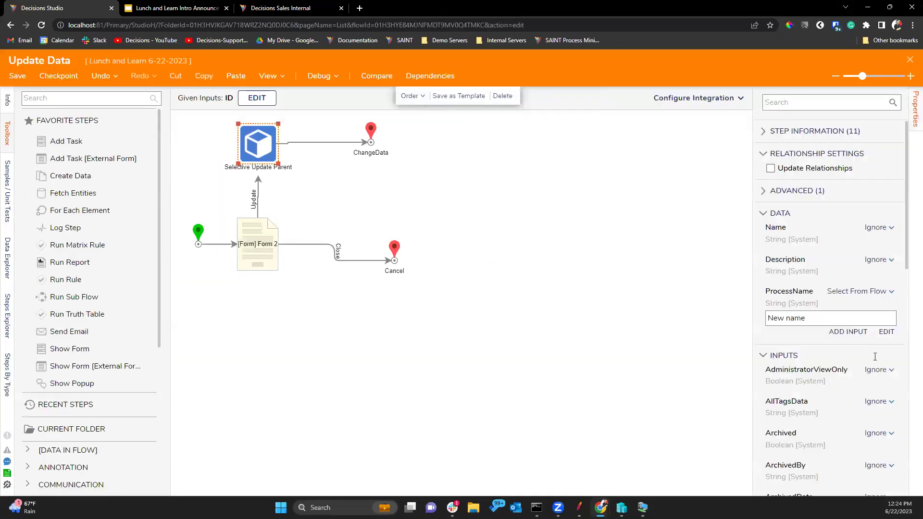
left_click(909, 60)
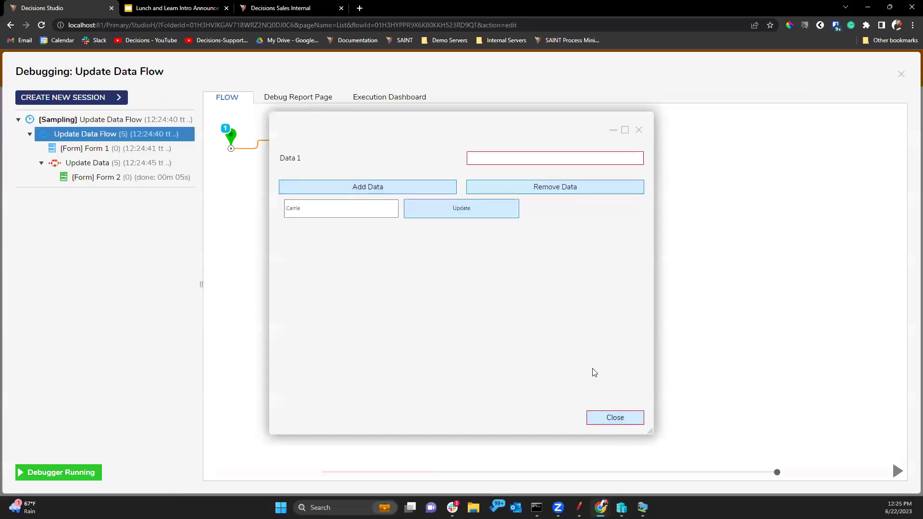
left_click(639, 130)
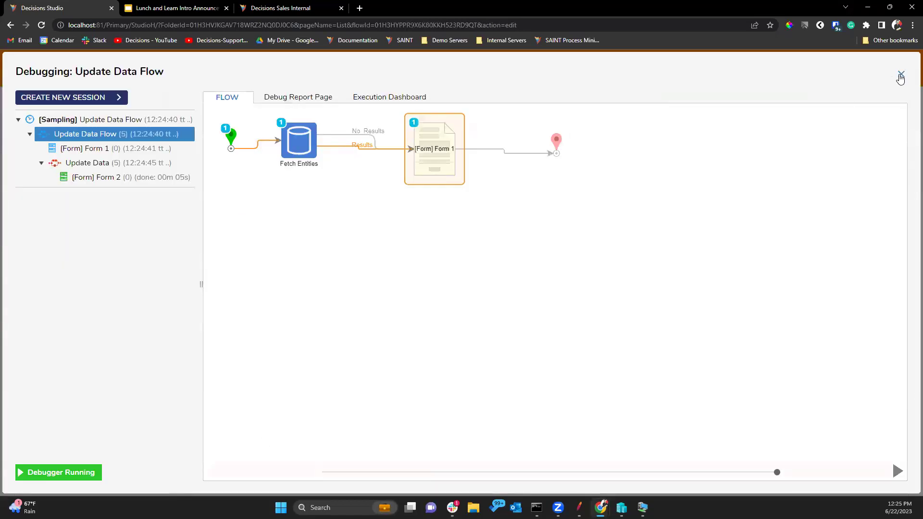
left_click(902, 74)
- Review the Fetch Entities step's settings, and open Form 1 to examine its Data Repeater's properties
left_click(276, 289)
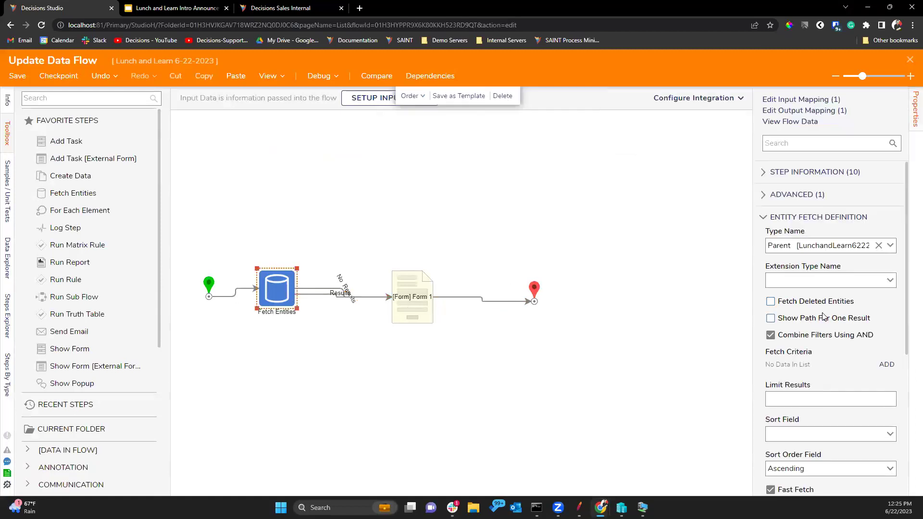
left_click(398, 313)
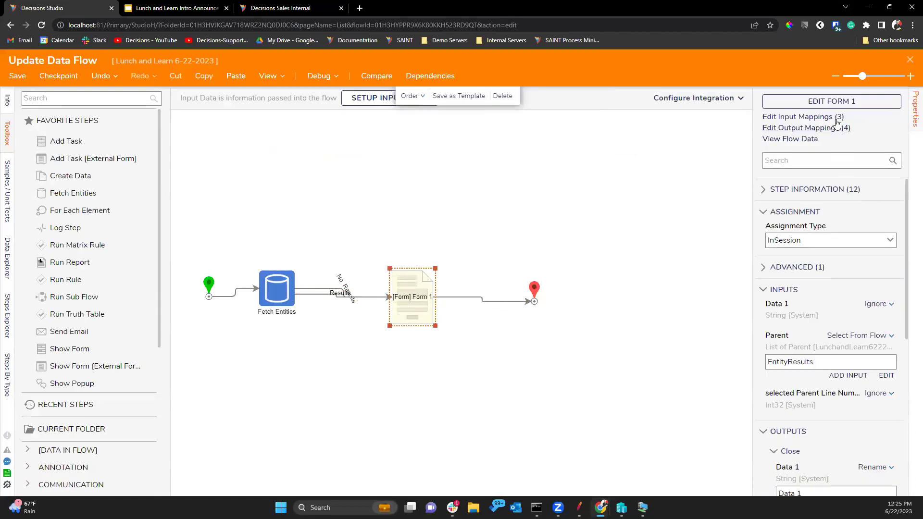
left_click(836, 102)
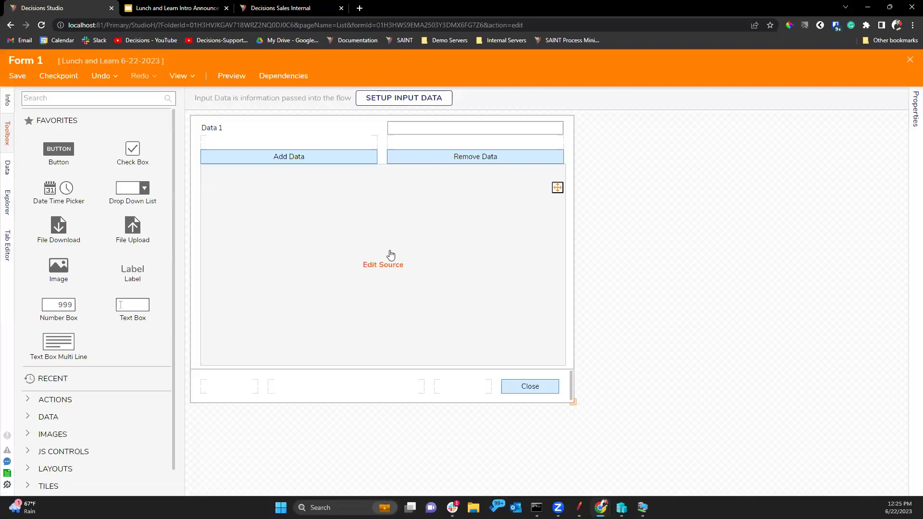
left_click(367, 258)
scroll(836, 302, "down", 5)
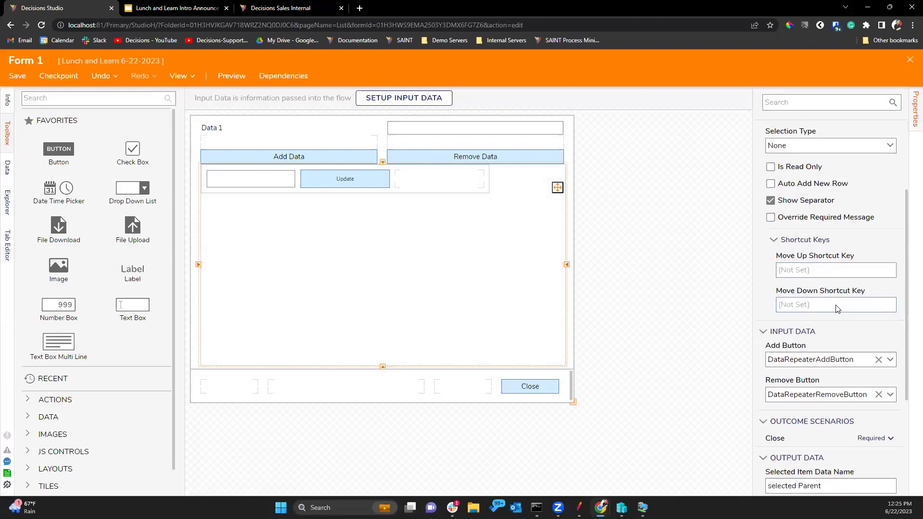
scroll(838, 317, "up", 5)
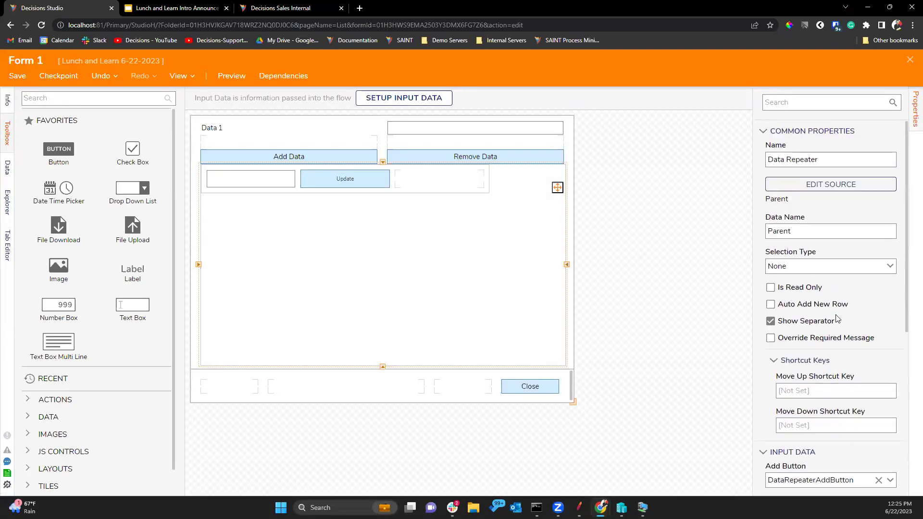
- In the Data Repeater's source form, set the Update button's ID flow input to the form component data Form Data.ProcessName
left_click(816, 186)
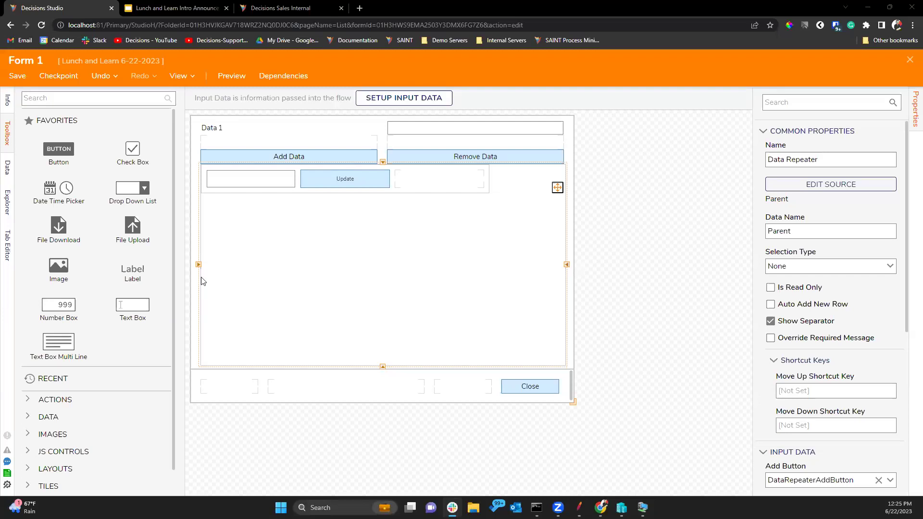
mouse_move(381, 241)
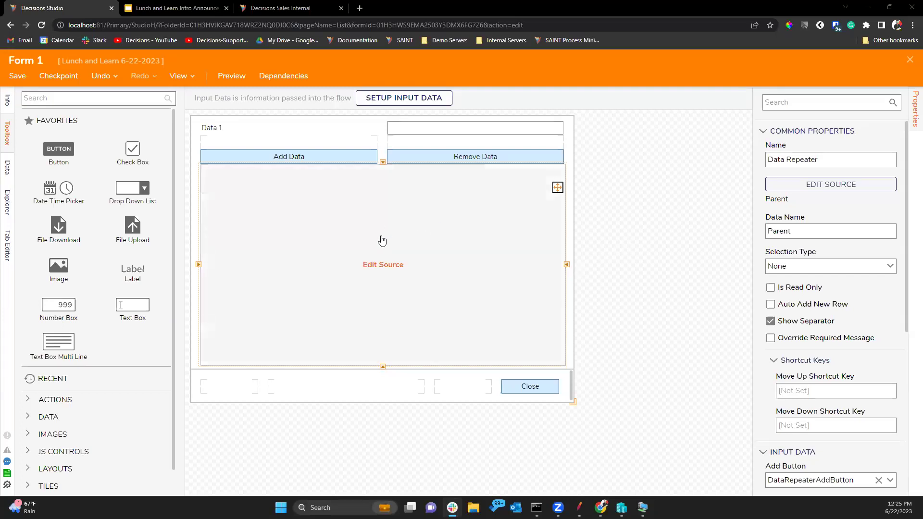
left_click(380, 266)
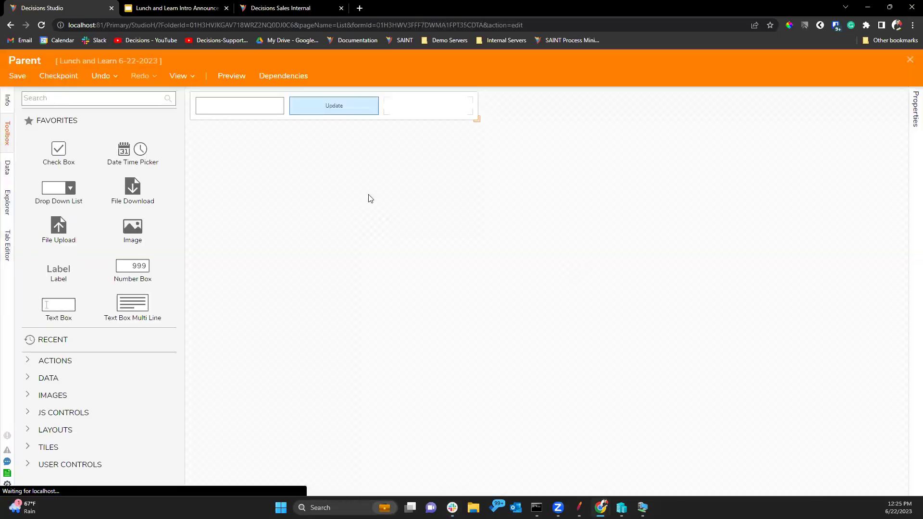
left_click(331, 108)
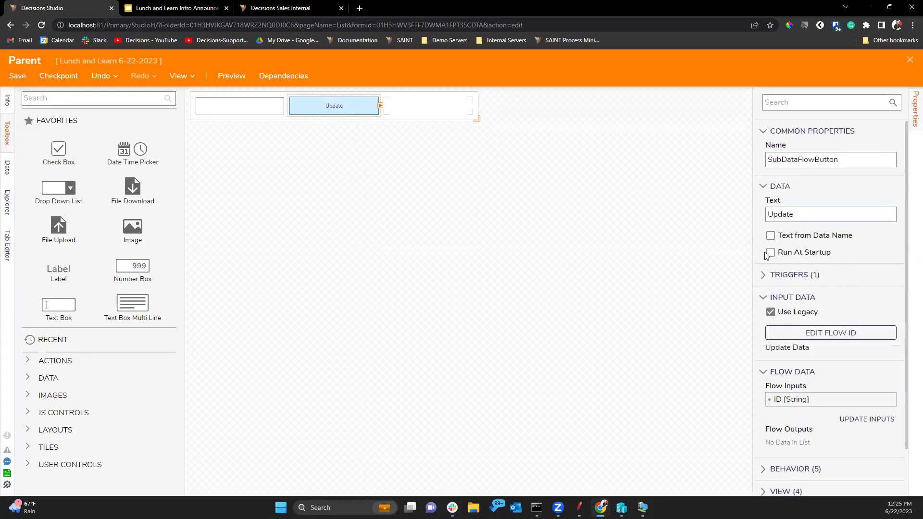
mouse_move(860, 394)
left_click(889, 399)
left_click(580, 208)
left_click(580, 208)
left_click(580, 243)
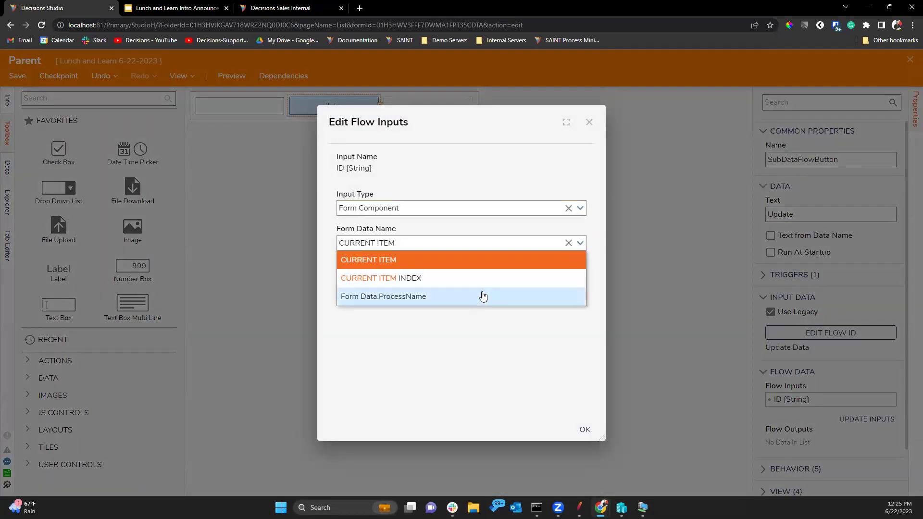
left_click(470, 283)
left_click(580, 244)
left_click(509, 295)
left_click(584, 430)
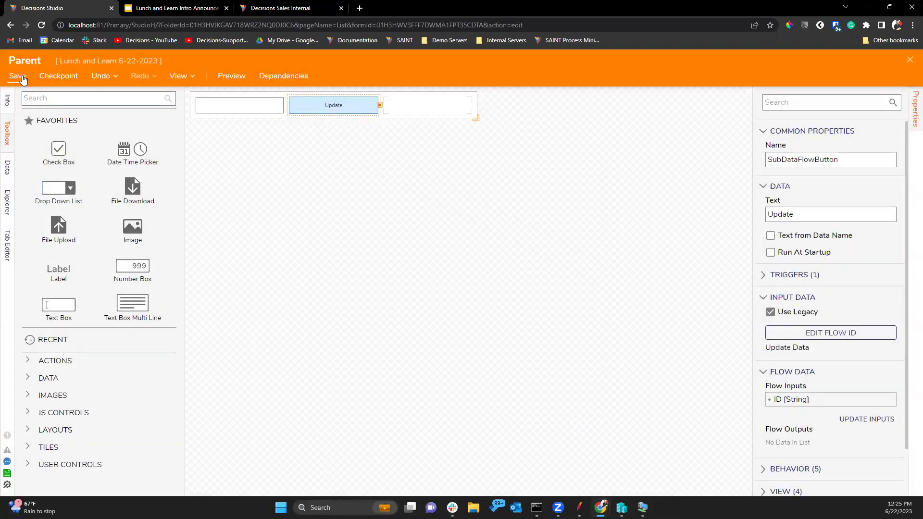
- Save and close the Data Repeater's Parent source form
left_click(23, 78)
left_click(584, 321)
left_click(910, 61)
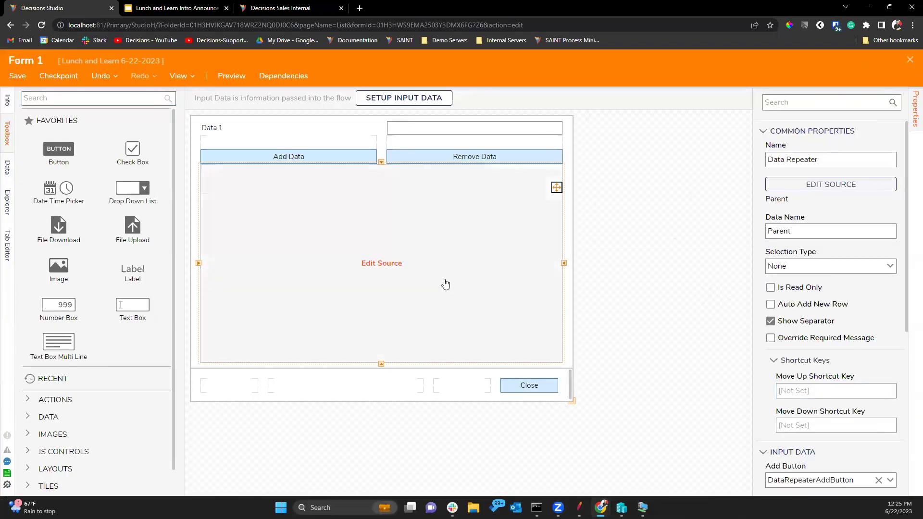
- Open the Update Data flow behind the repeater's Update button, and move its form, update and end steps away from the start to make room
left_click(837, 187)
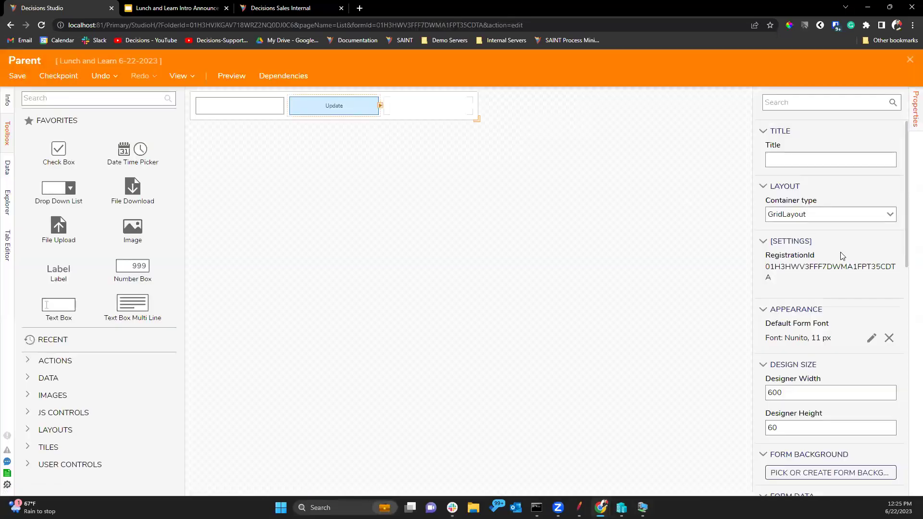
left_click(841, 333)
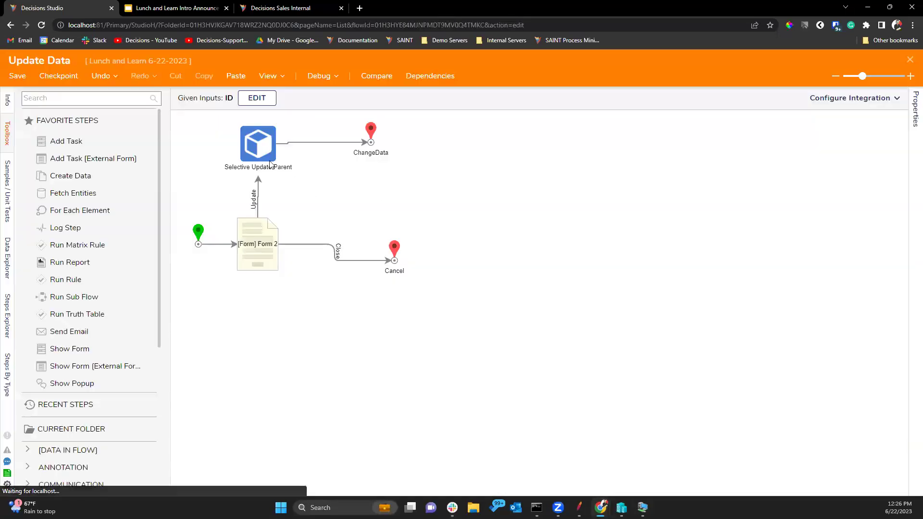
left_click(270, 165)
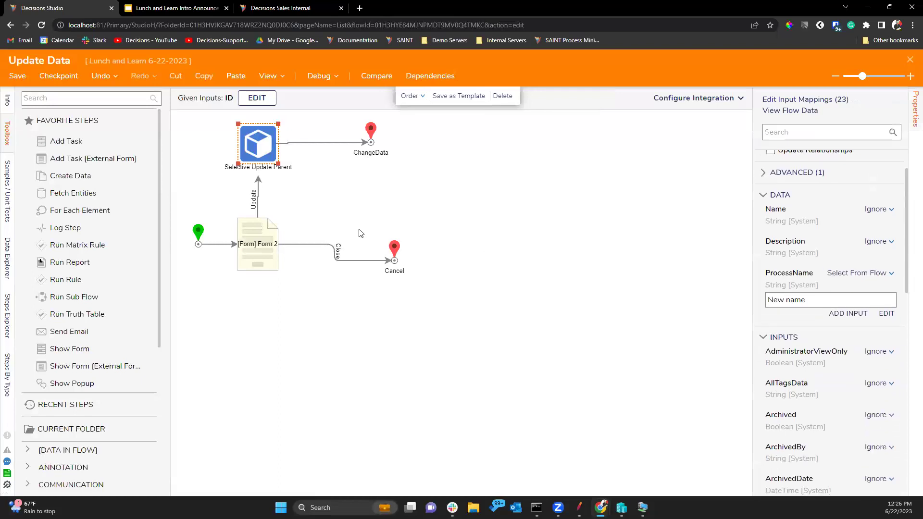
left_click(267, 226)
left_click_drag(228, 122, 652, 313)
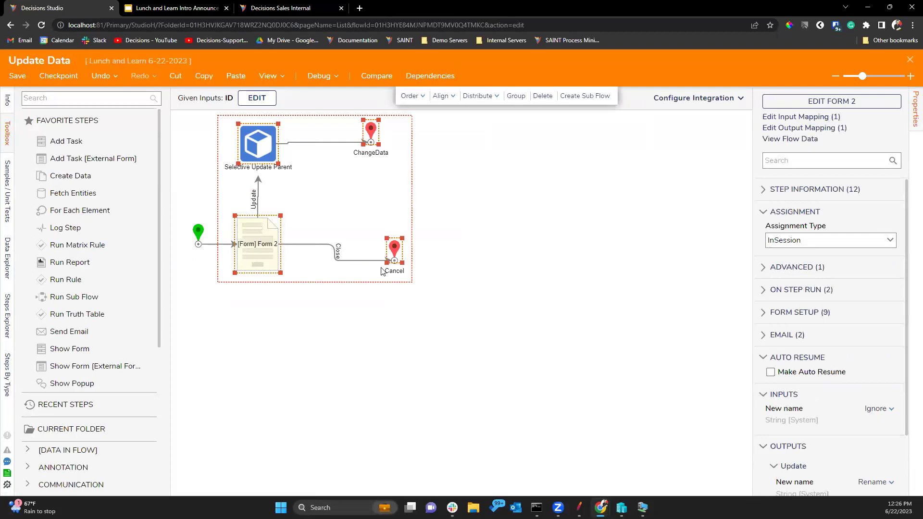
left_click_drag(261, 260, 456, 260)
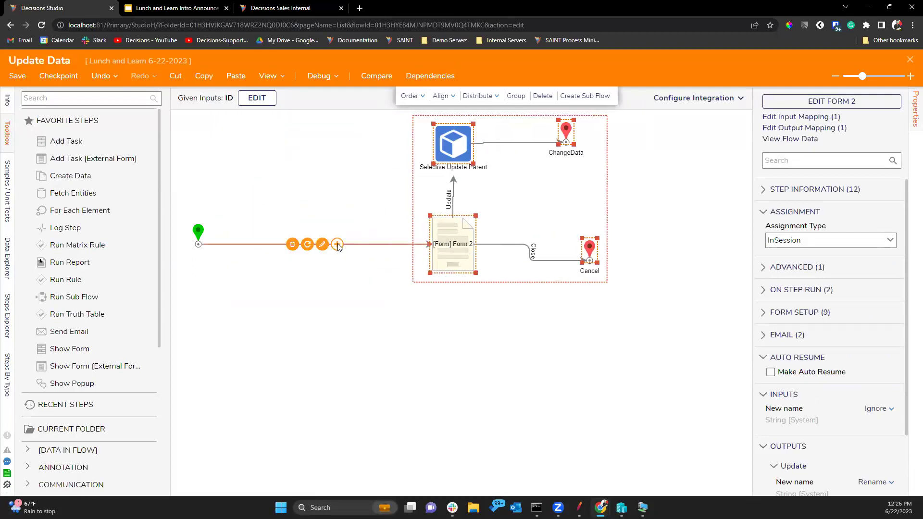
- Insert a Fetch Entities step between the start and Form 2, with both its Results and No Results outcomes leading to Form 2
left_click(337, 244)
left_click(392, 233)
left_click(575, 445)
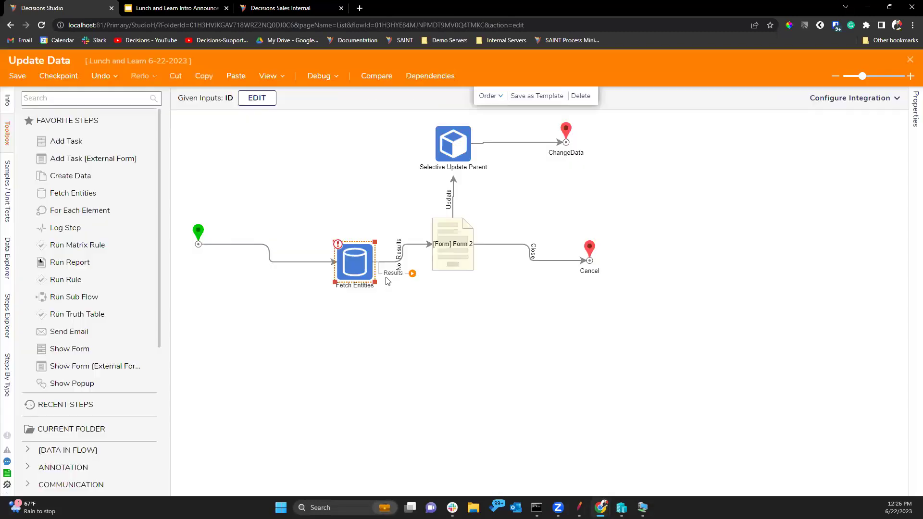
left_click_drag(351, 251, 452, 244)
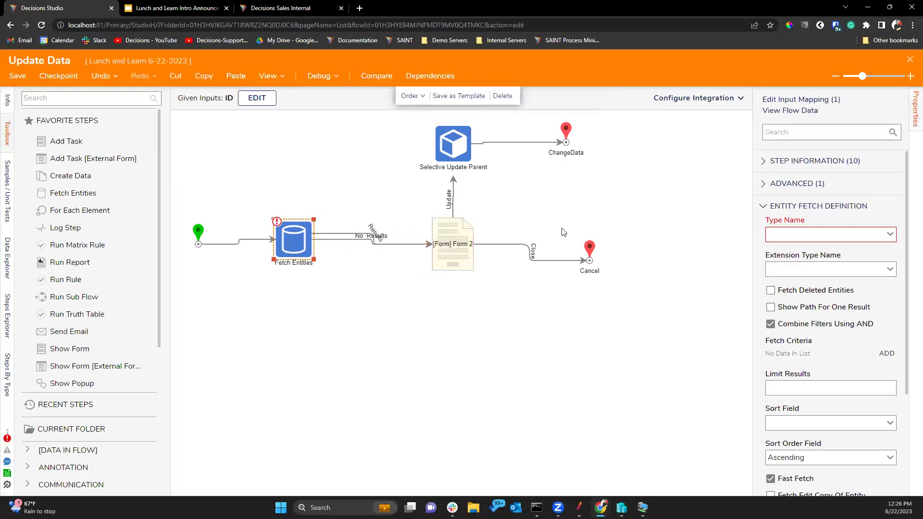
- Set the new Fetch Entities step's type to the Parent entity
left_click(834, 235)
type("parent")
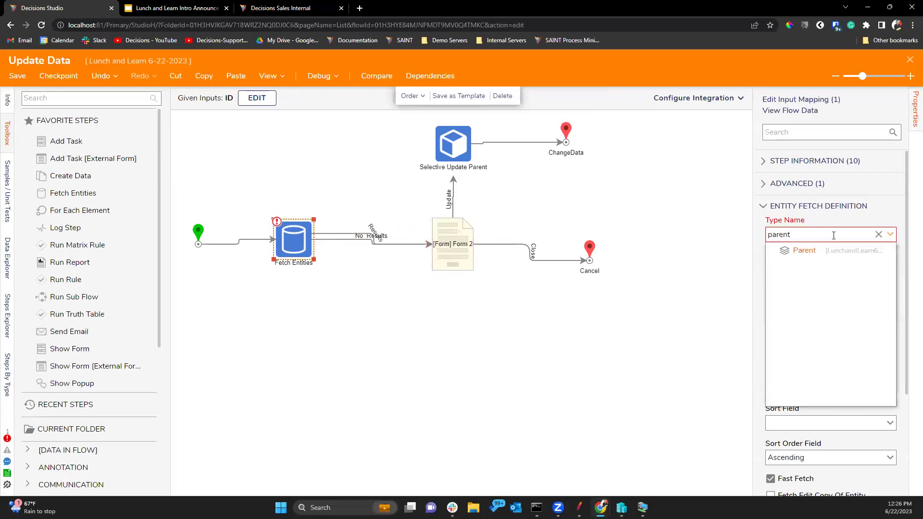
left_click(798, 250)
scroll(854, 330, "down", 2)
scroll(856, 287, "up", 1)
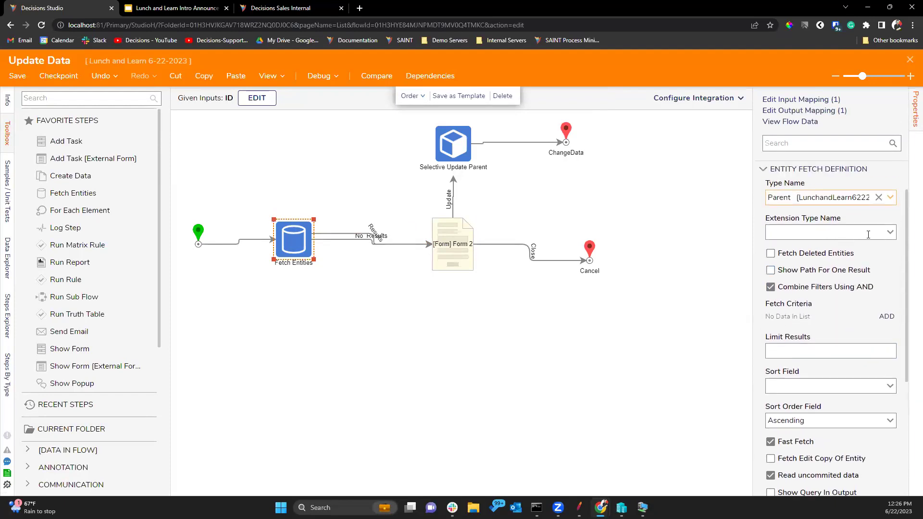
scroll(847, 311, "down", 2)
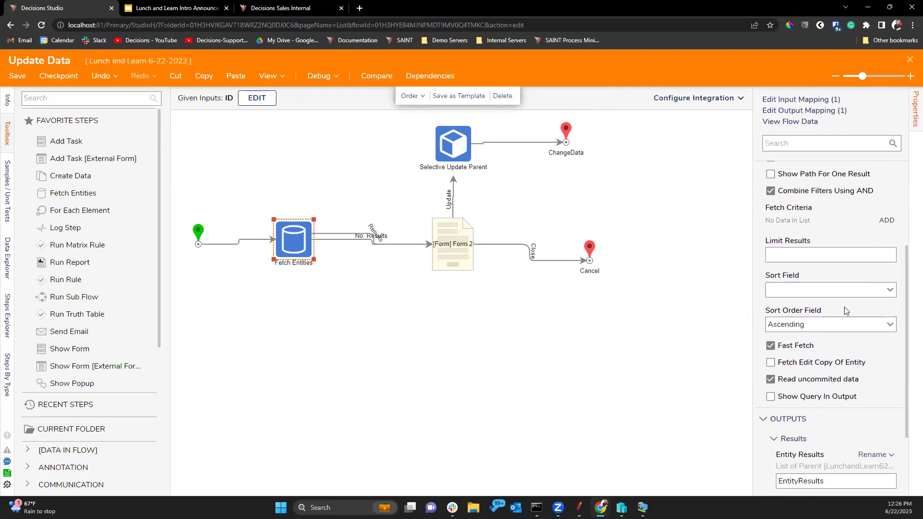
- Add the fetch criterion _ProcessName Equals, map its input to the flow's ID, and align the Fetch Entities step with the start
left_click(886, 225)
left_click(579, 171)
scroll(397, 198, "up", 1)
left_click(397, 192)
left_click(585, 429)
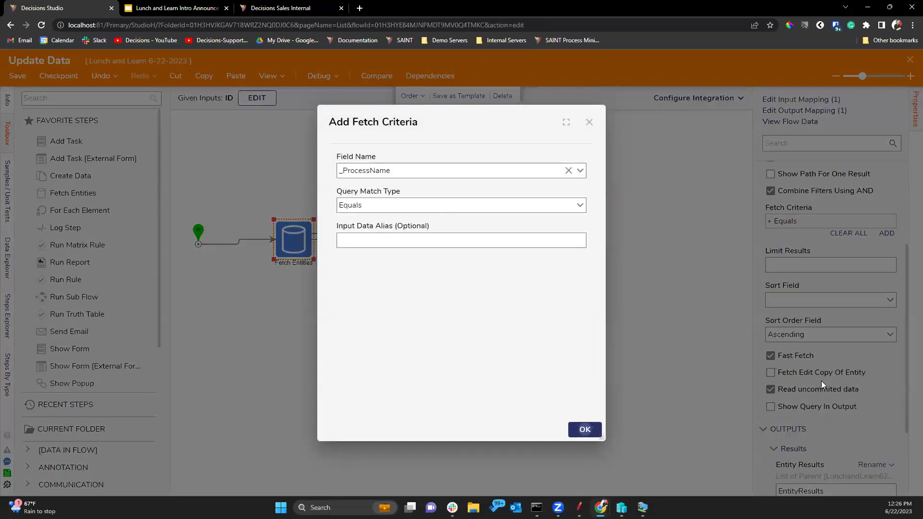
scroll(825, 384, "down", 3)
left_click(873, 403)
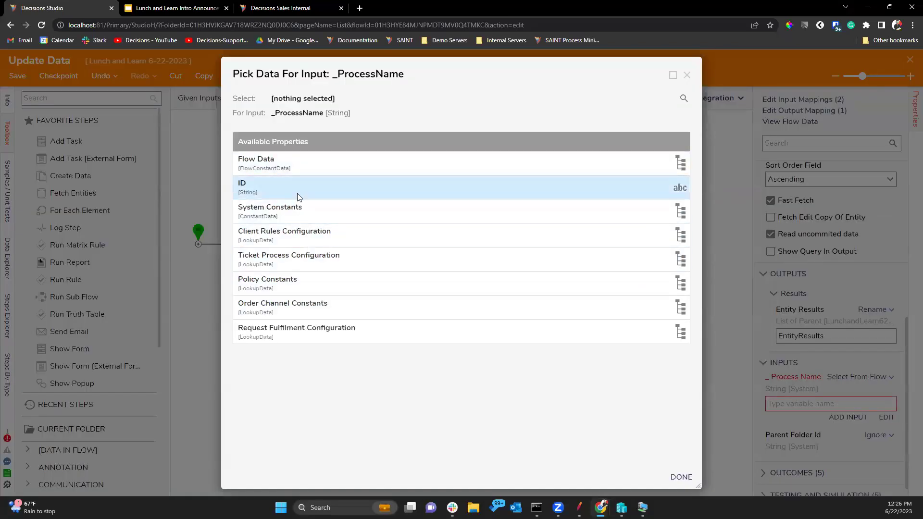
left_click(351, 195)
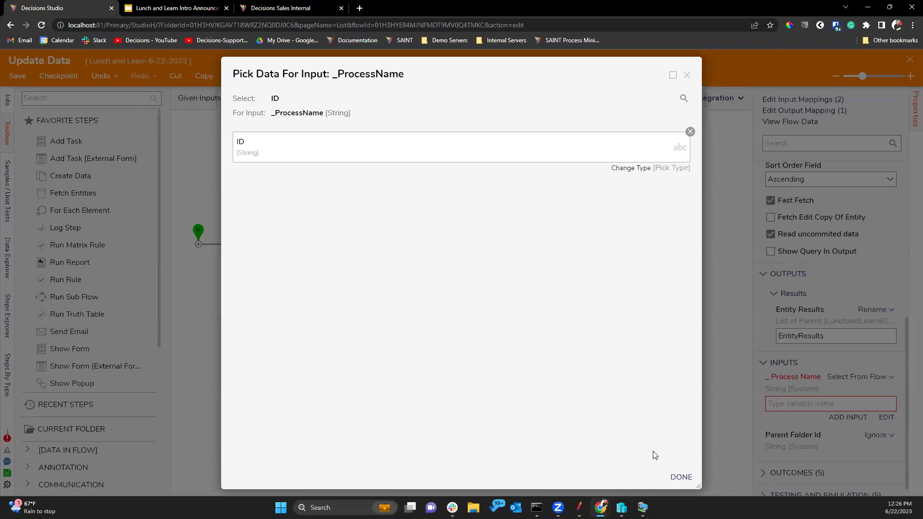
left_click(680, 476)
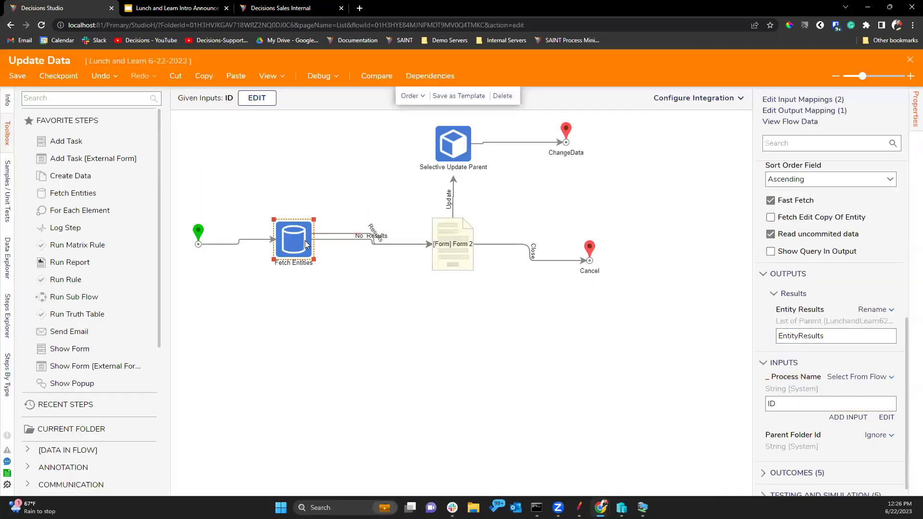
left_click_drag(306, 244, 308, 248)
- Remap the Selective Update Parent step's ID input from the flow input to EntityResults.First.ID
left_click(453, 158)
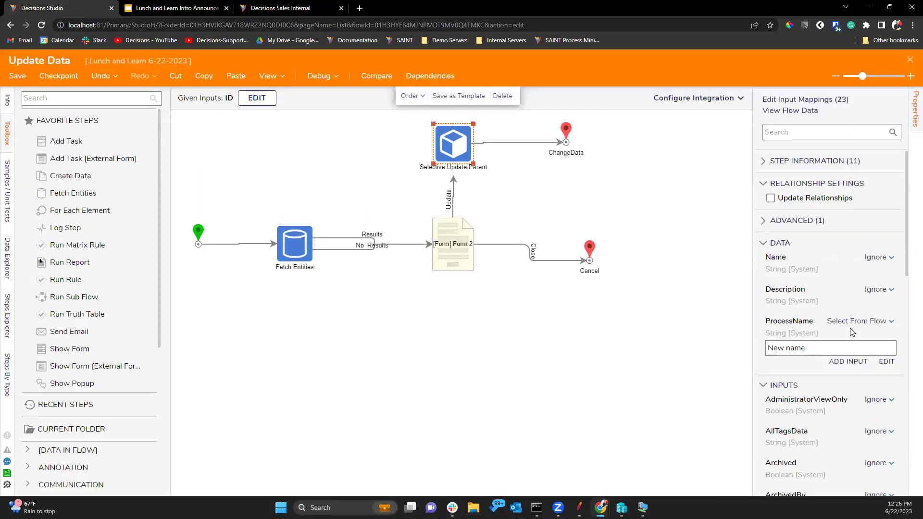
scroll(846, 346, "down", 10)
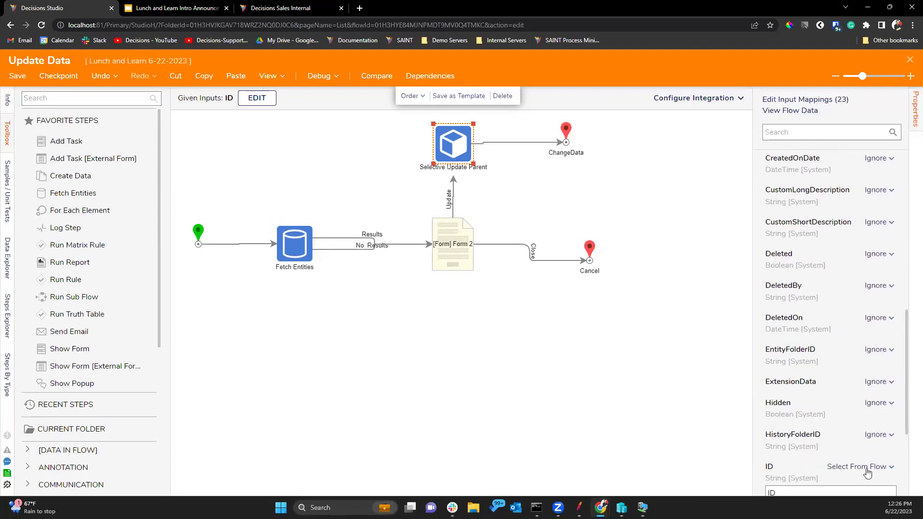
scroll(886, 466, "down", 2)
left_click(886, 363)
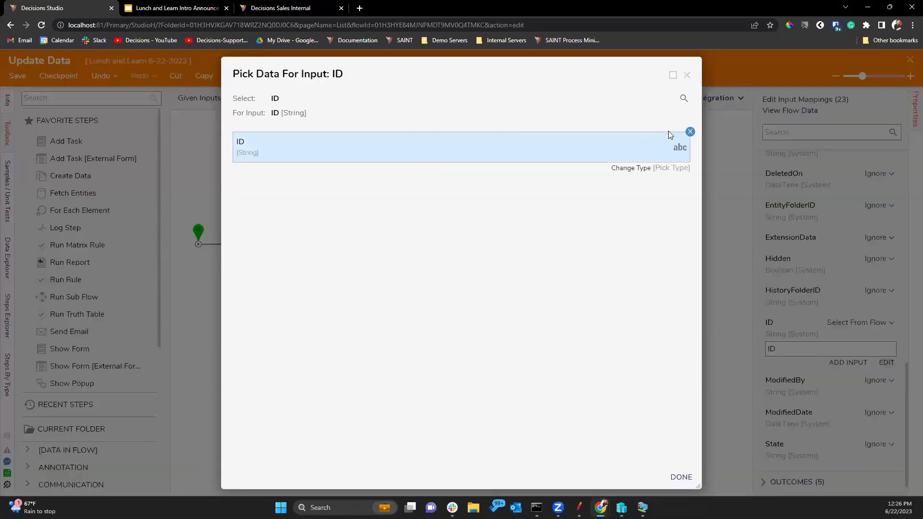
left_click(690, 133)
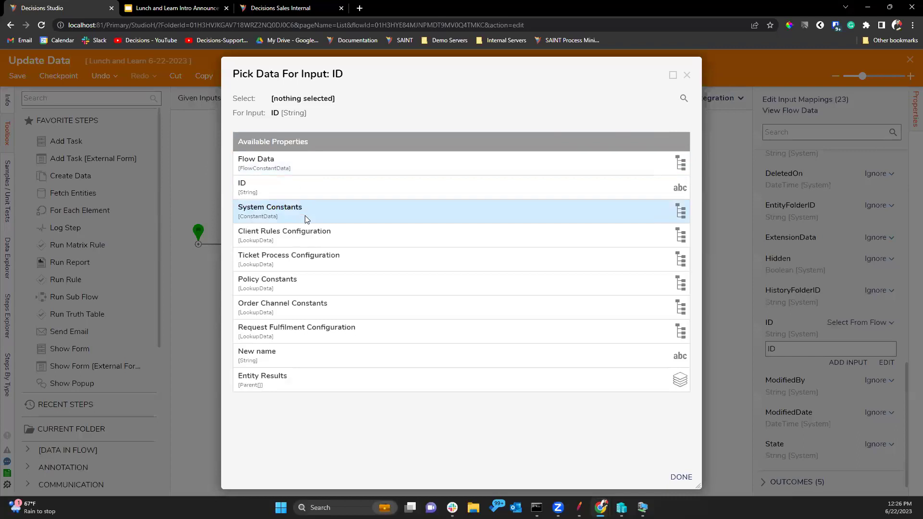
left_click(299, 380)
scroll(318, 298, "down", 10)
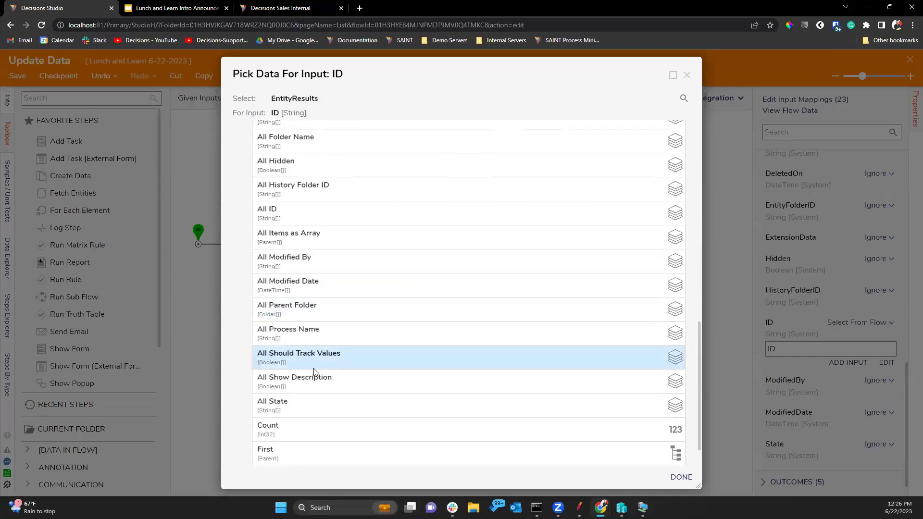
left_click(298, 449)
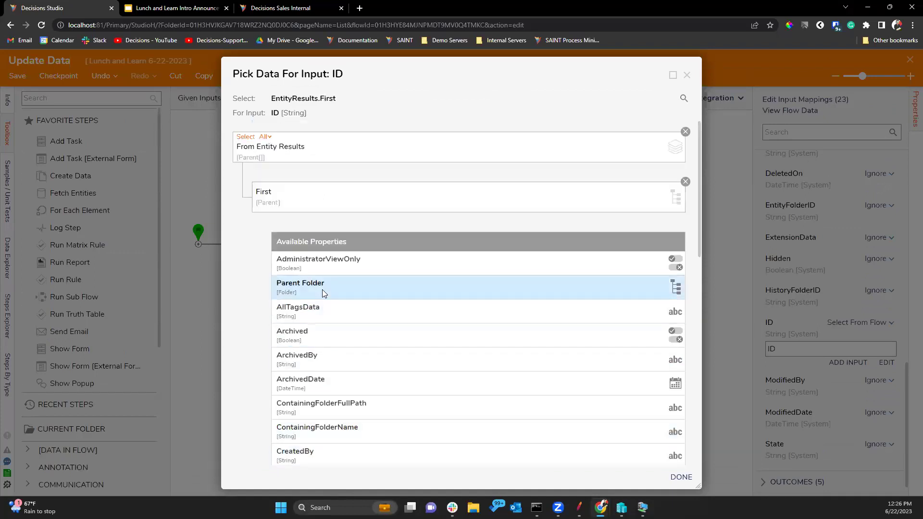
scroll(322, 298, "down", 5)
scroll(322, 307, "down", 5)
left_click(307, 244)
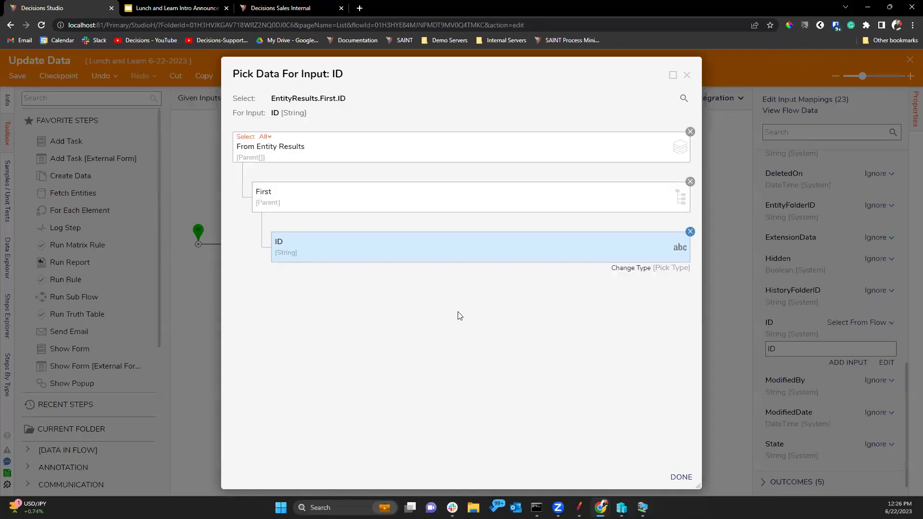
left_click(680, 478)
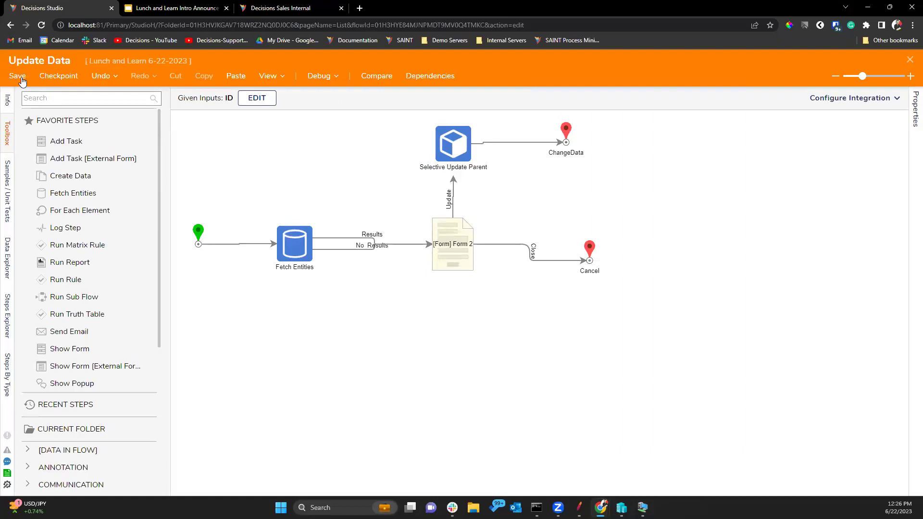
- Save and close the Update Data flow and the Data Repeater's Parent source form
key("ctrl+s")
left_click(589, 323)
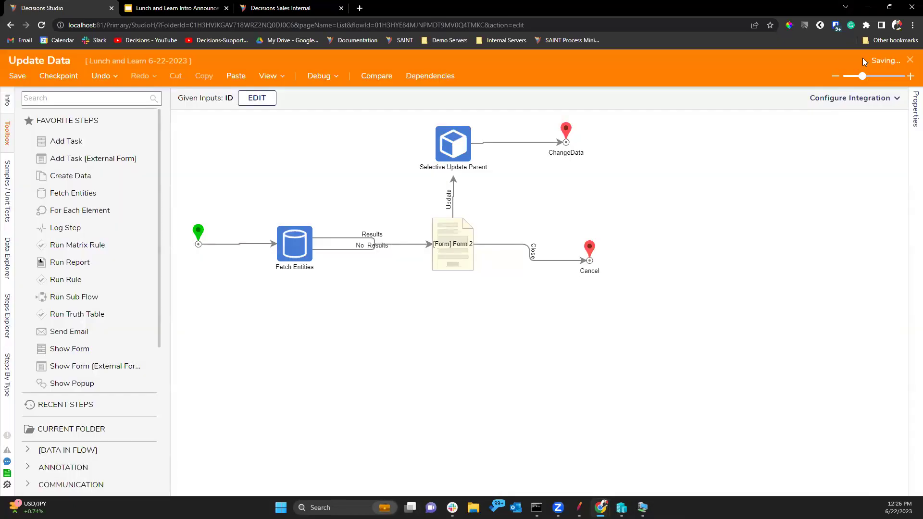
left_click(911, 61)
key("ctrl+s")
left_click(585, 321)
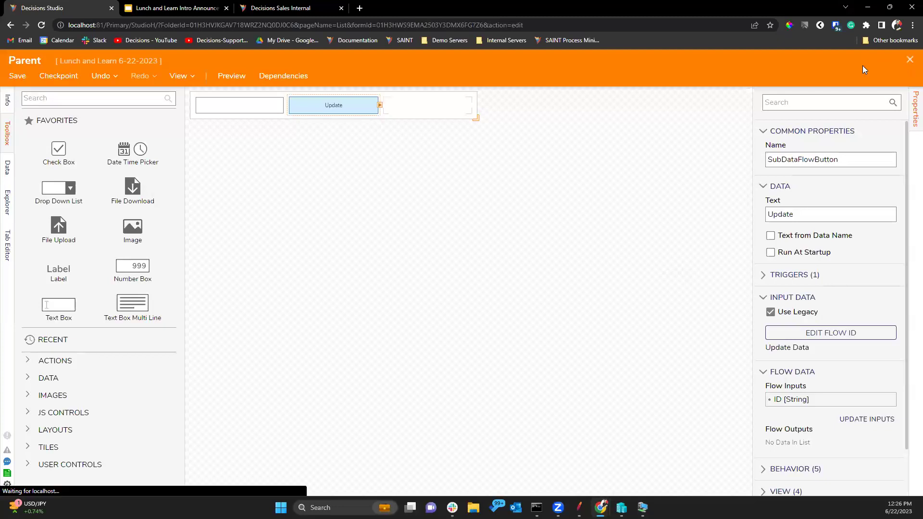
left_click(910, 59)
- Save and close Form 1 and its parent Update Data Flow
key("ctrl+s")
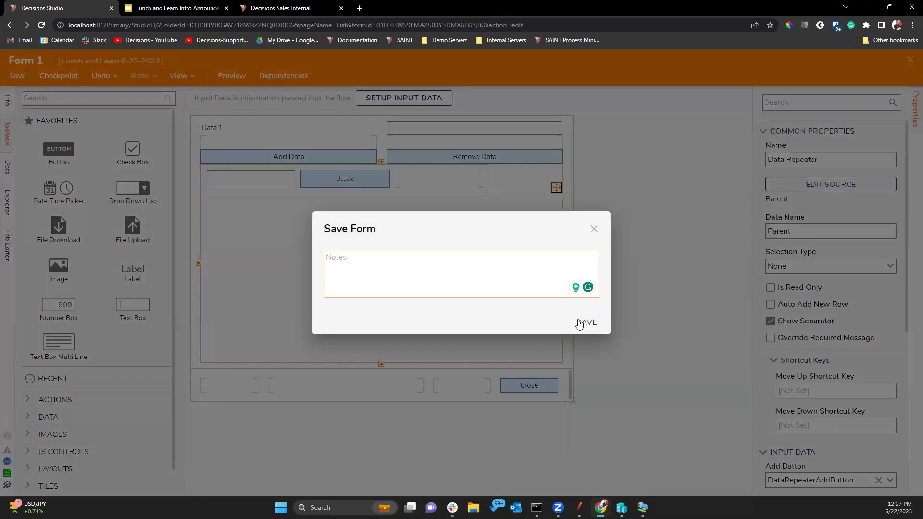
left_click(586, 322)
left_click(910, 60)
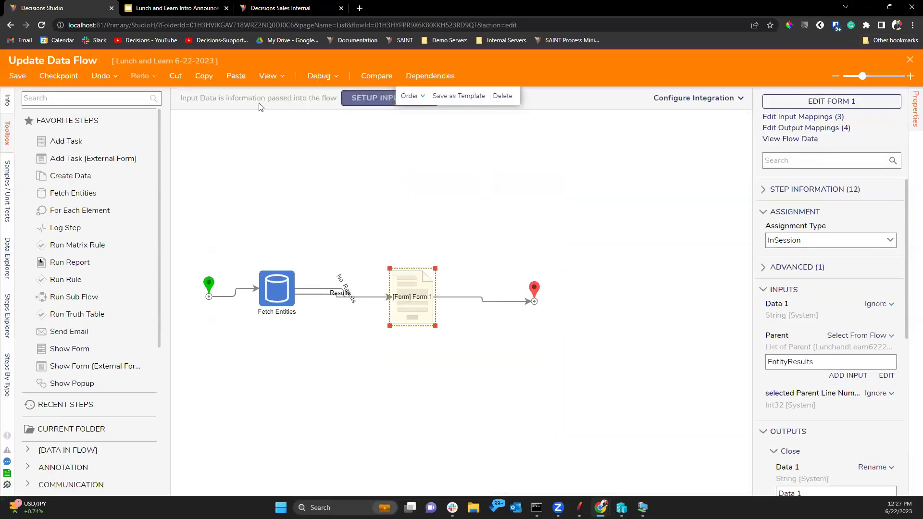
left_click(19, 77)
left_click(587, 323)
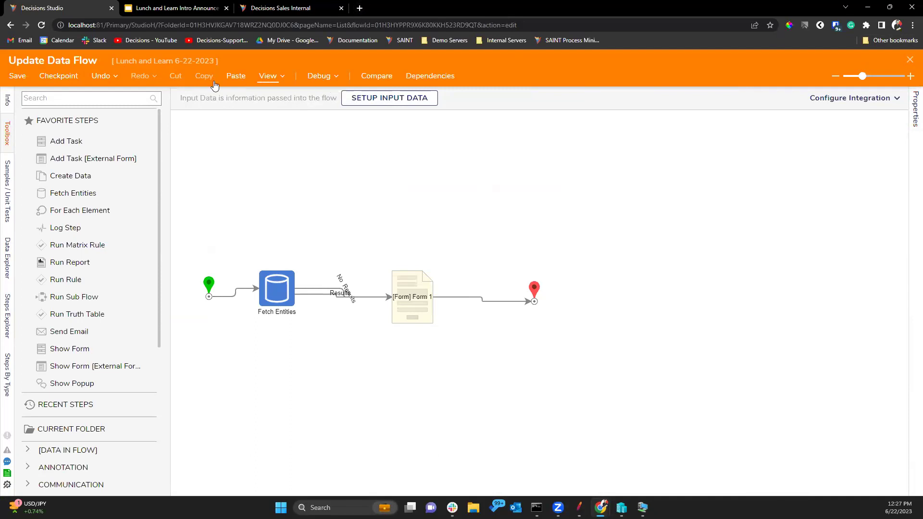
left_click(17, 76)
left_click(587, 326)
left_click(909, 61)
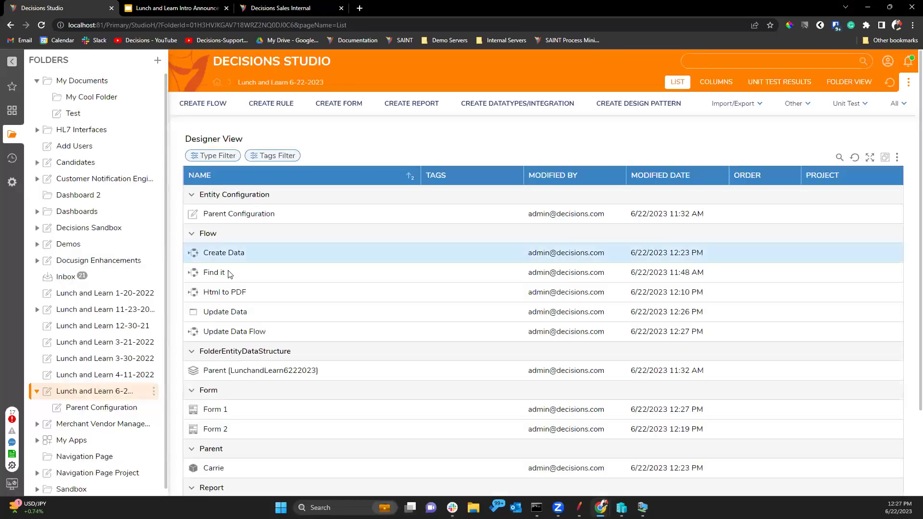
- Open Update Data Flow from the project folder and start a debugging session for it
left_click(227, 333)
left_click(319, 76)
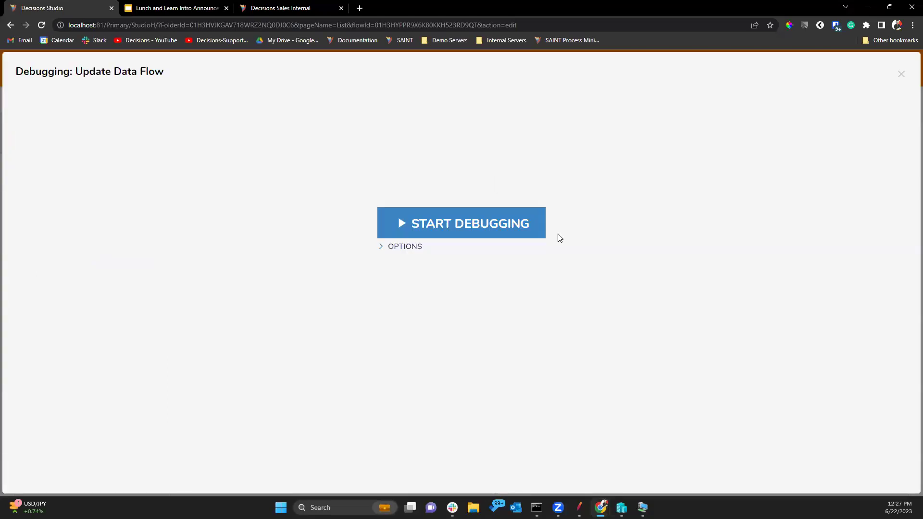
left_click(511, 227)
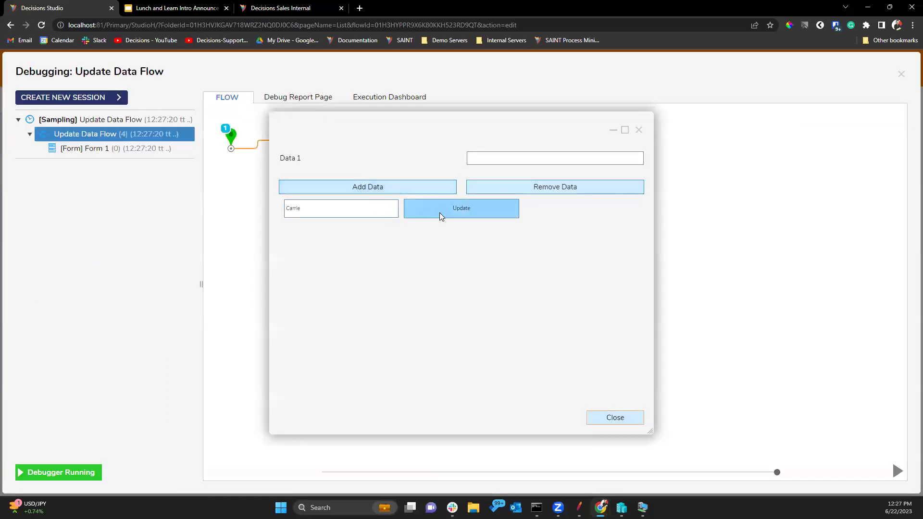
- Test the repeater row's Update button by submitting its New name form, and close the running form and the debugger
left_click(439, 212)
left_click(492, 160)
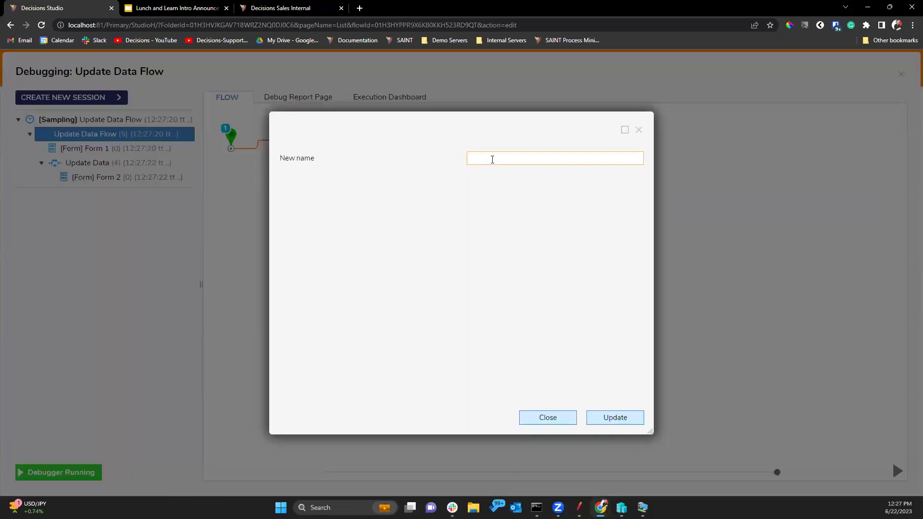
left_click(615, 417)
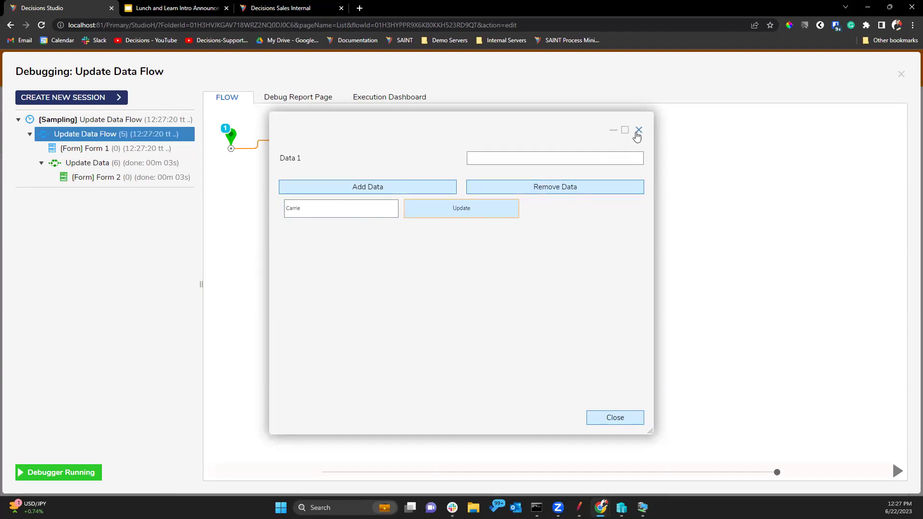
left_click(637, 134)
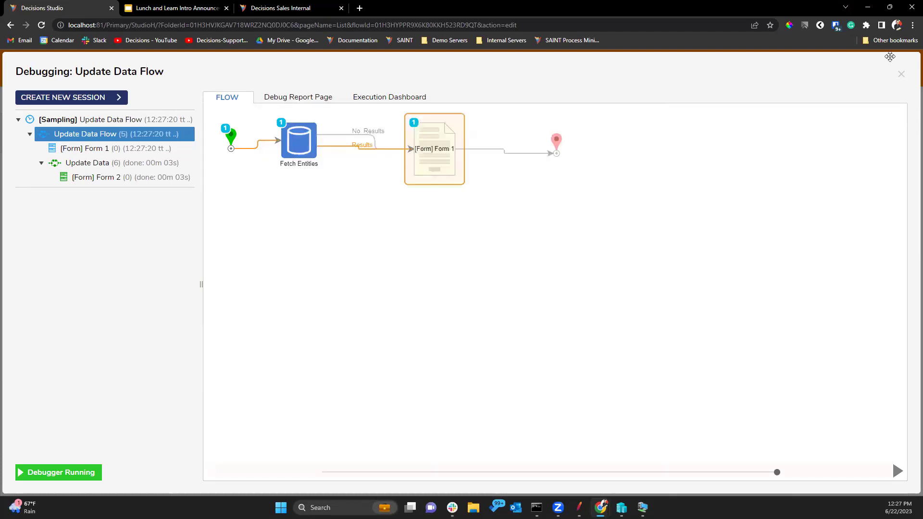
left_click(900, 74)
- Open Form 1 for editing and add an outcome button named Refresh in the footer beside the Close button
left_click(390, 169)
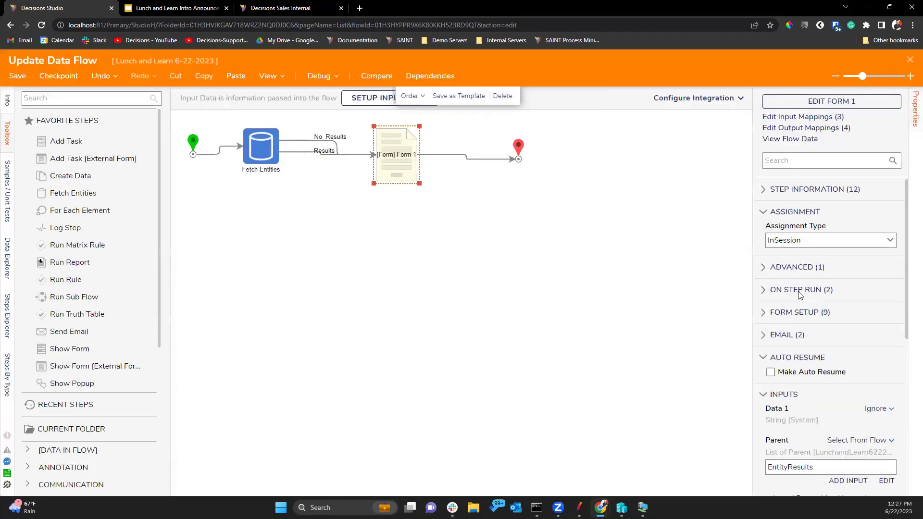
left_click(835, 103)
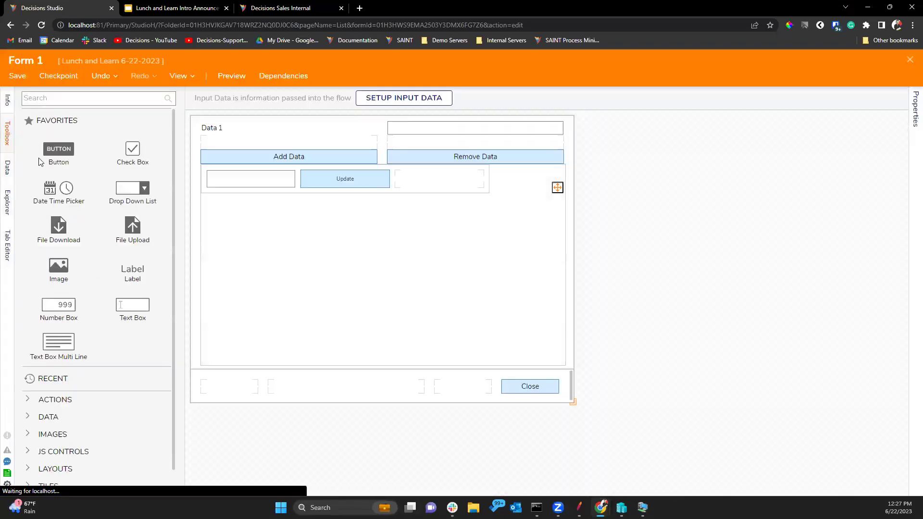
left_click_drag(57, 157, 462, 387)
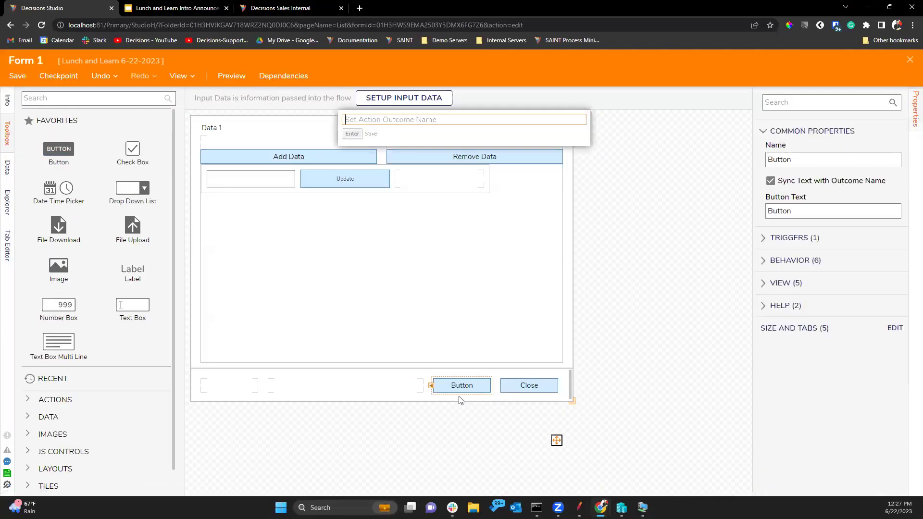
type("Ref")
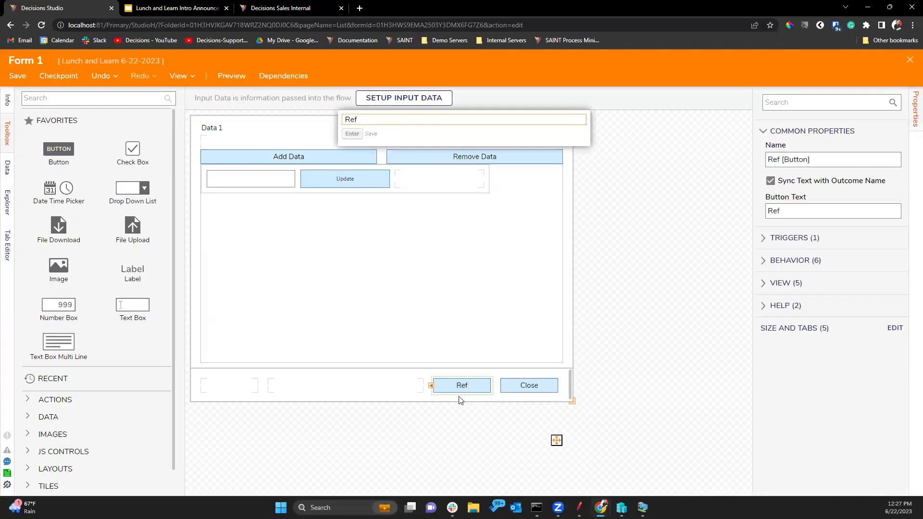
type("e")
type("res")
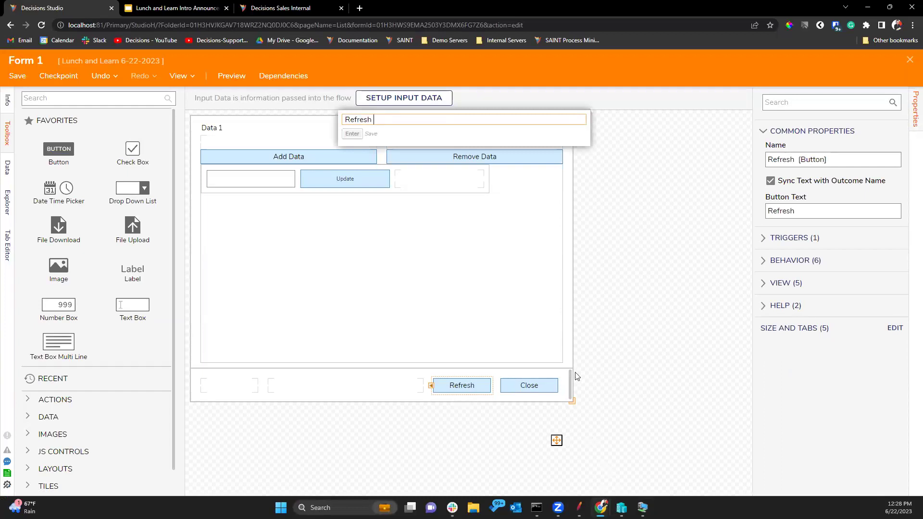
type("h")
left_click(350, 134)
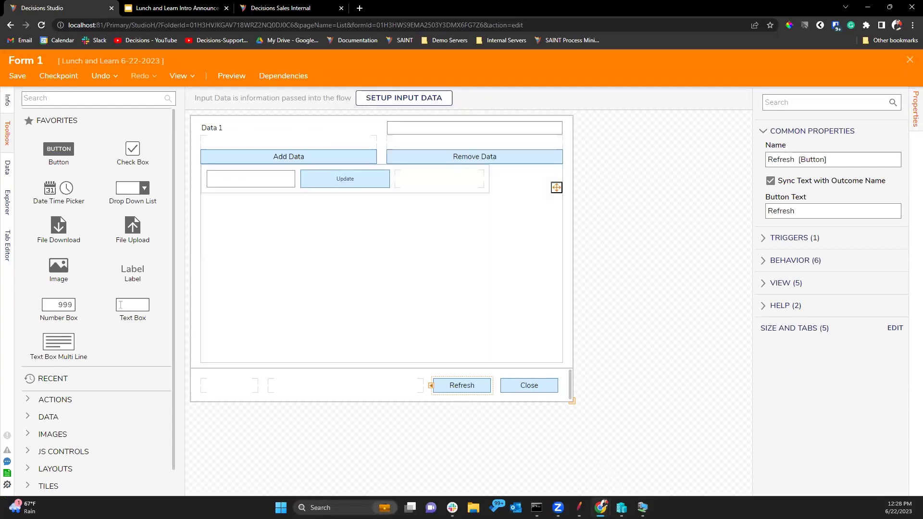
- Save and close Form 1, and route its Refresh outcome back to the Fetch Entities step
left_click(18, 78)
left_click(587, 342)
left_click(910, 60)
left_click_drag(437, 179, 254, 177)
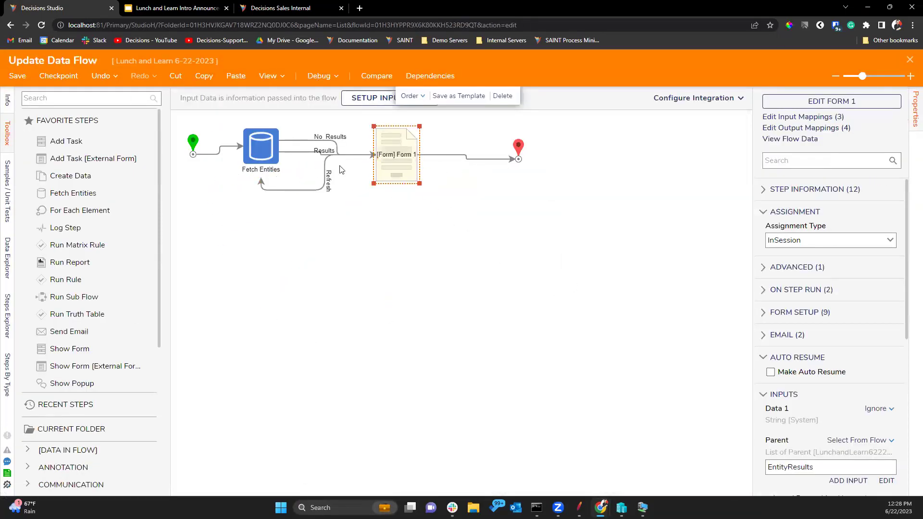
- Start a debugging session for Update Data Flow and replace the name in the repeater row with a different first name
left_click(311, 77)
left_click(461, 220)
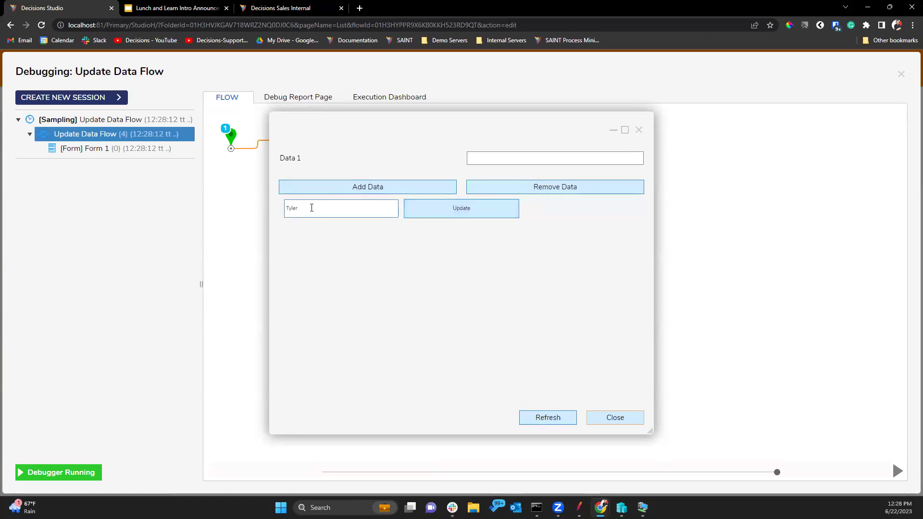
double_click(311, 208)
left_click_drag(311, 207, 277, 205)
type("Carrie")
- Try to update the edited repeater row by submitting a new first name in the New name form, and refresh the list
left_click(454, 215)
left_click(489, 160)
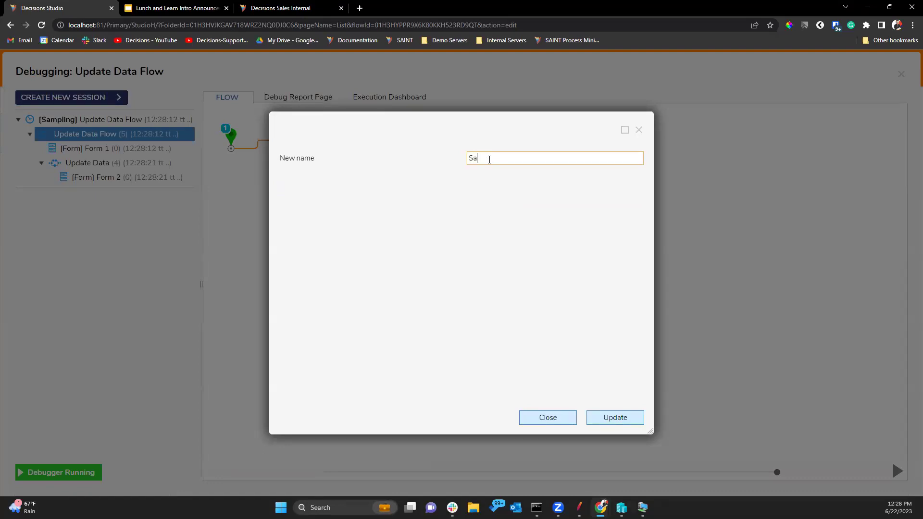
type("Sabrina")
left_click(625, 419)
left_click(568, 102)
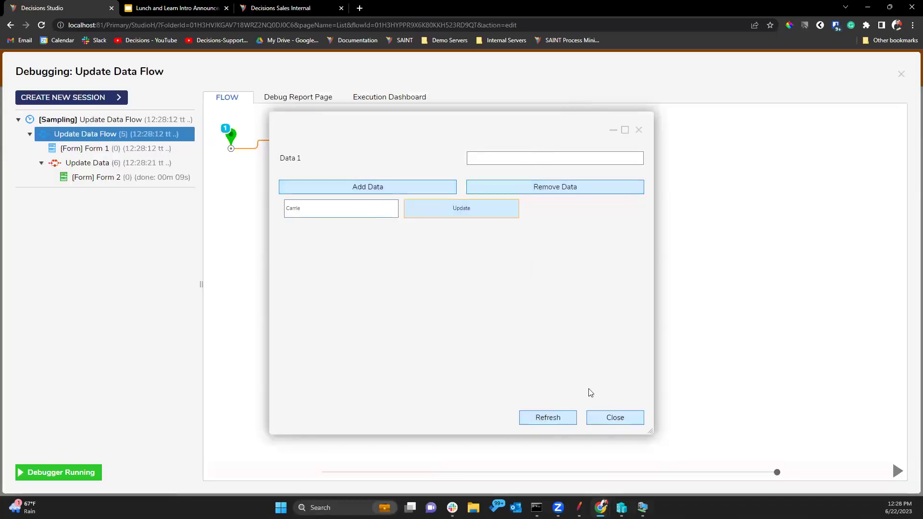
left_click(548, 418)
left_click(553, 423)
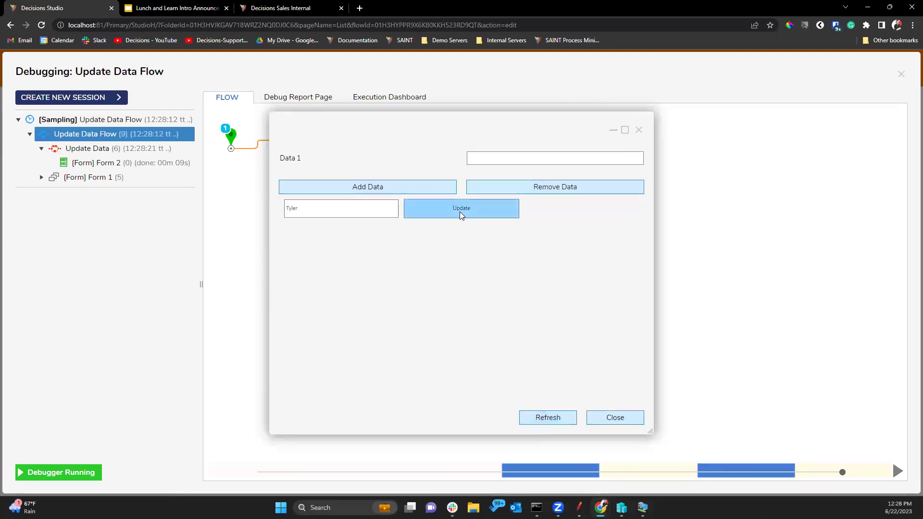
- Run Update on the repeater row with its text unedited, submit a new first name, and refresh the list
left_click(460, 212)
left_click(508, 160)
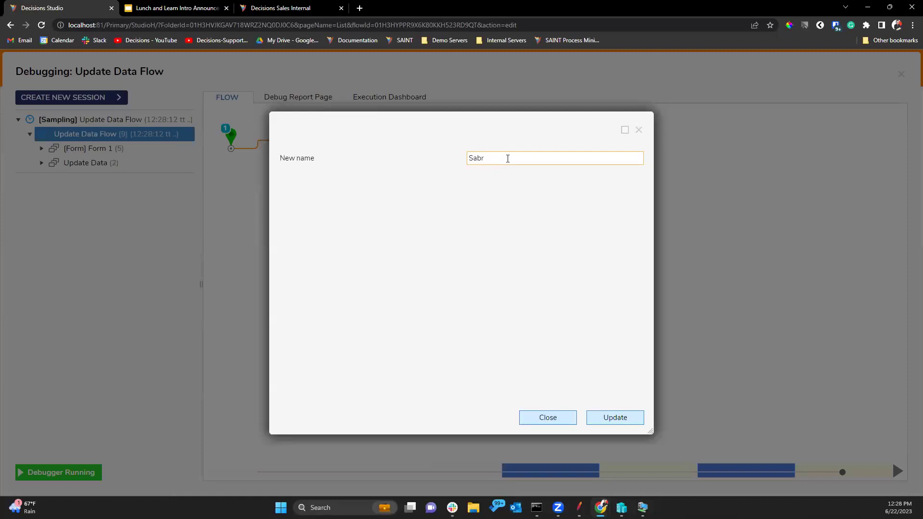
left_click(615, 417)
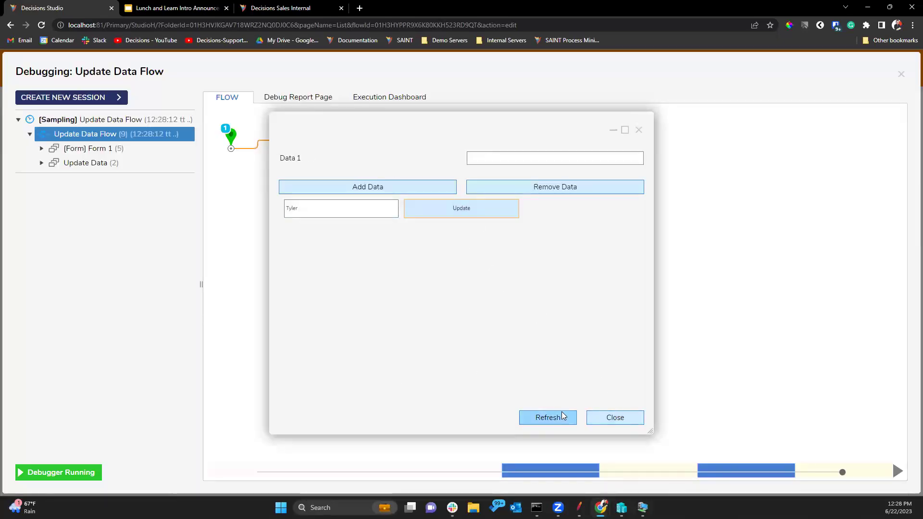
left_click(548, 417)
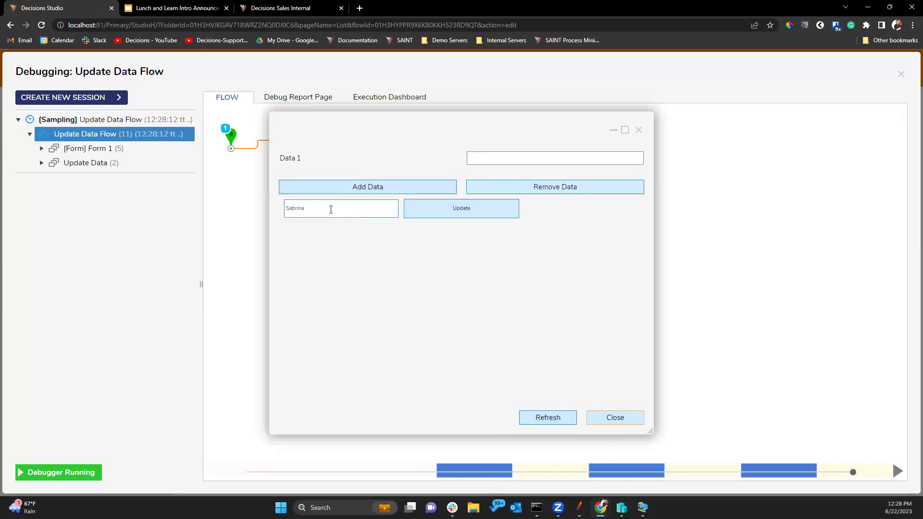
- Close the running form and the debugger to return to the flow designer
left_click(615, 418)
left_click(637, 130)
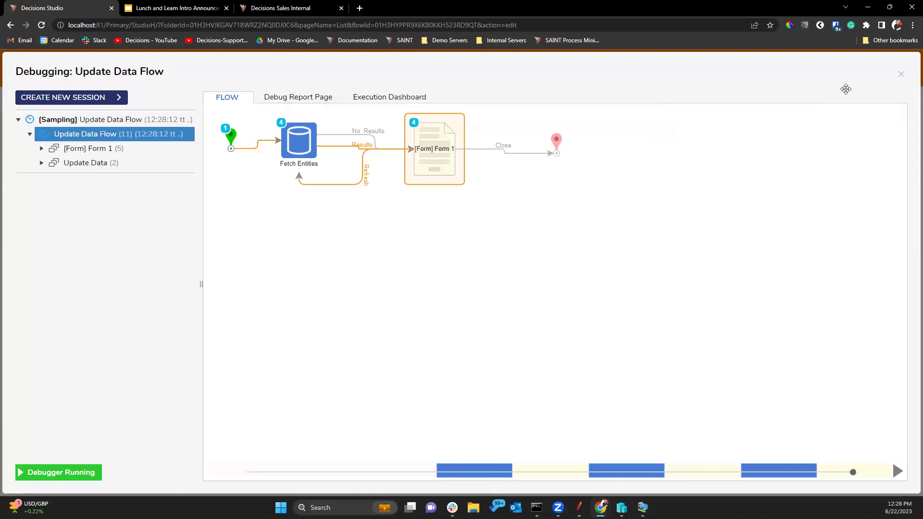
left_click(901, 74)
- Open the Update Data flow behind the repeater's Update button and move the ChangeData end step farther from Selective Update Parent
double_click(393, 156)
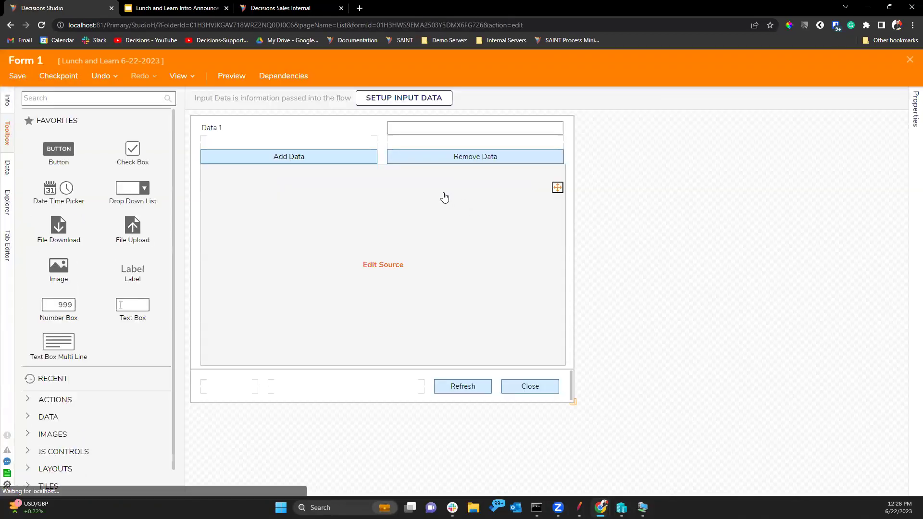
left_click(791, 199)
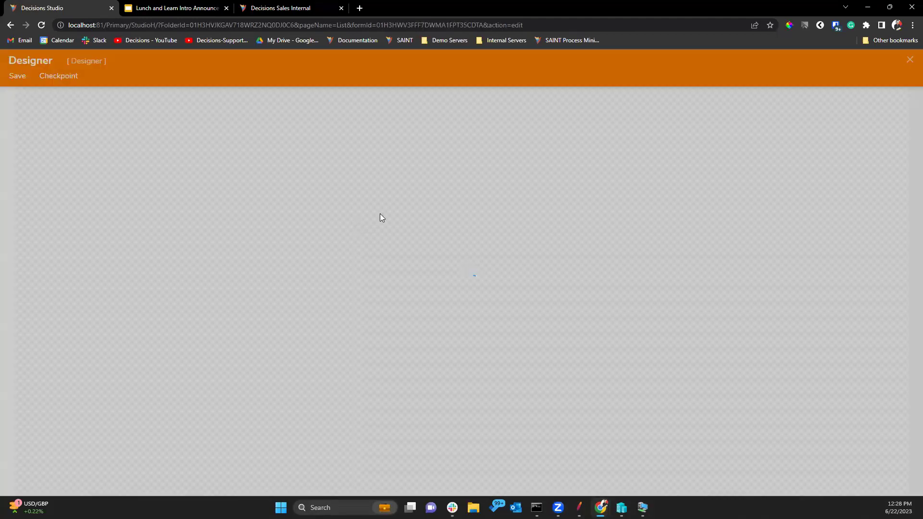
left_click(849, 332)
left_click_drag(563, 137, 629, 139)
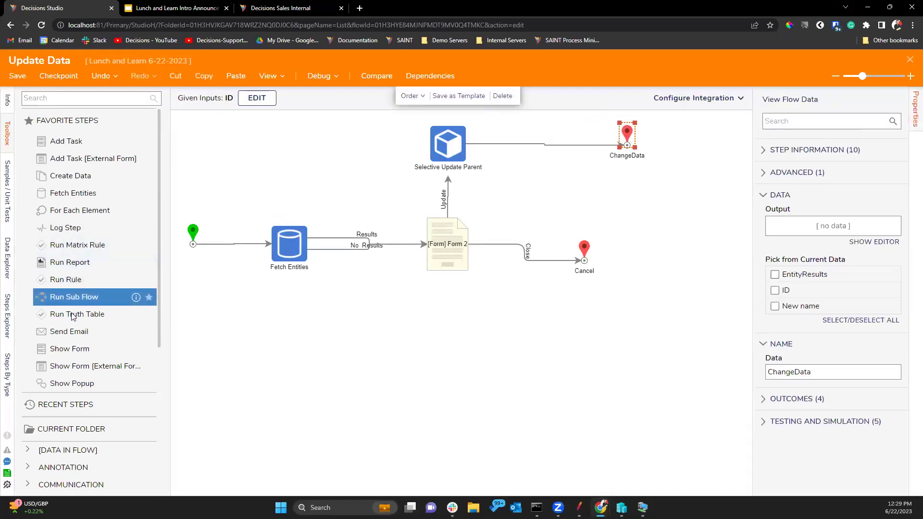
- Examine the event steps available under Dashboard Management, including the folder change and report refresh events
scroll(72, 317, "down", 5)
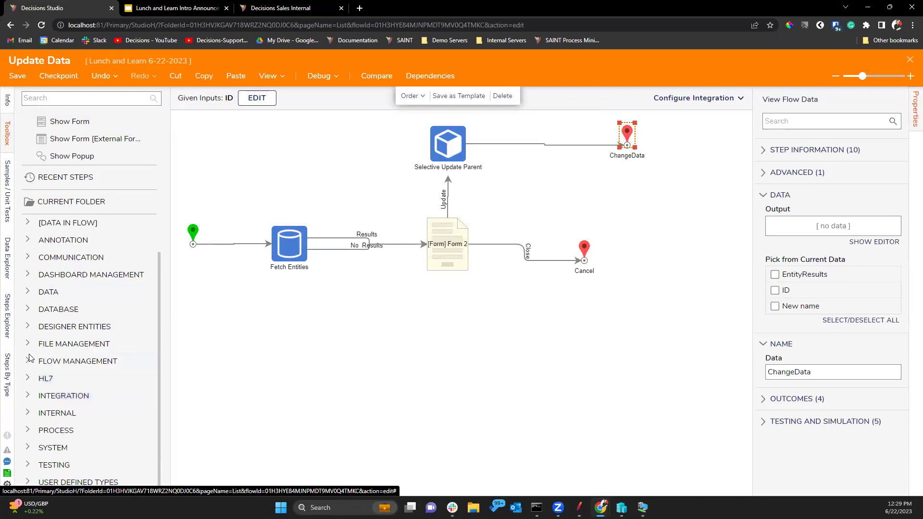
left_click(27, 326)
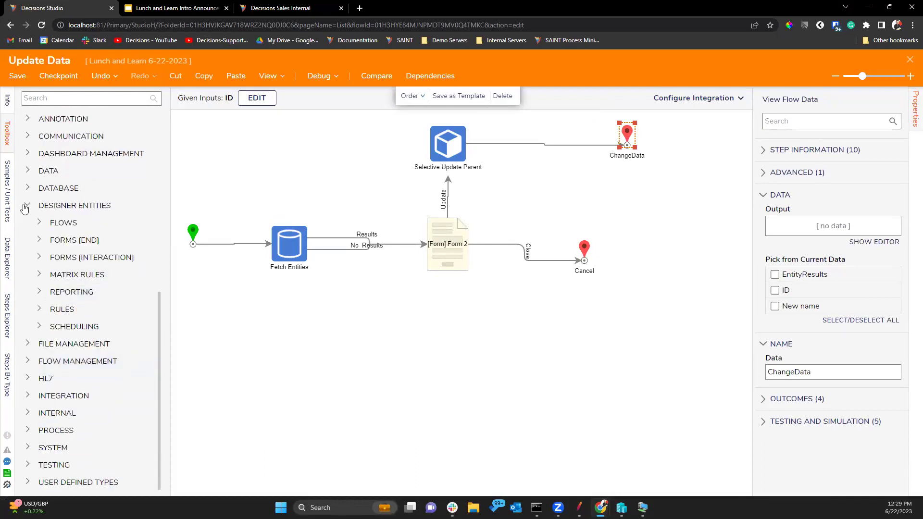
left_click(27, 170)
scroll(33, 186, "up", 2)
left_click(27, 209)
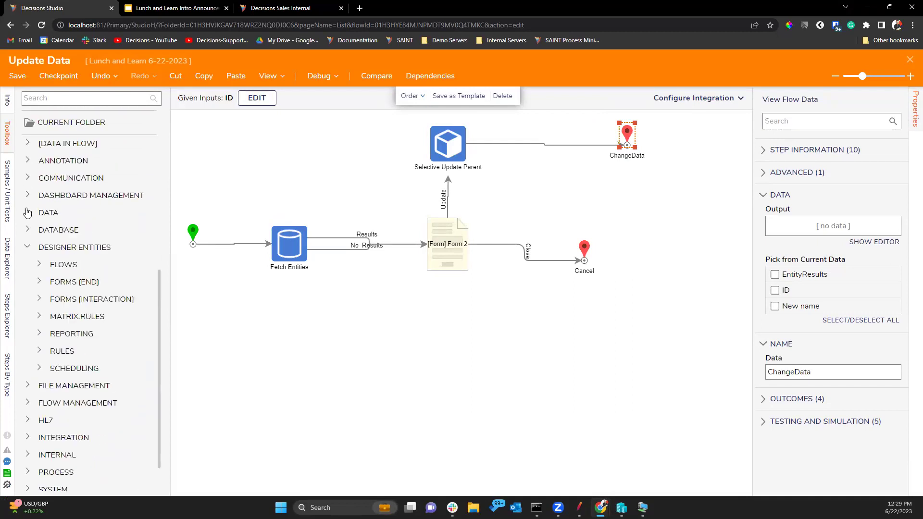
left_click(27, 192)
scroll(69, 187, "up", 3)
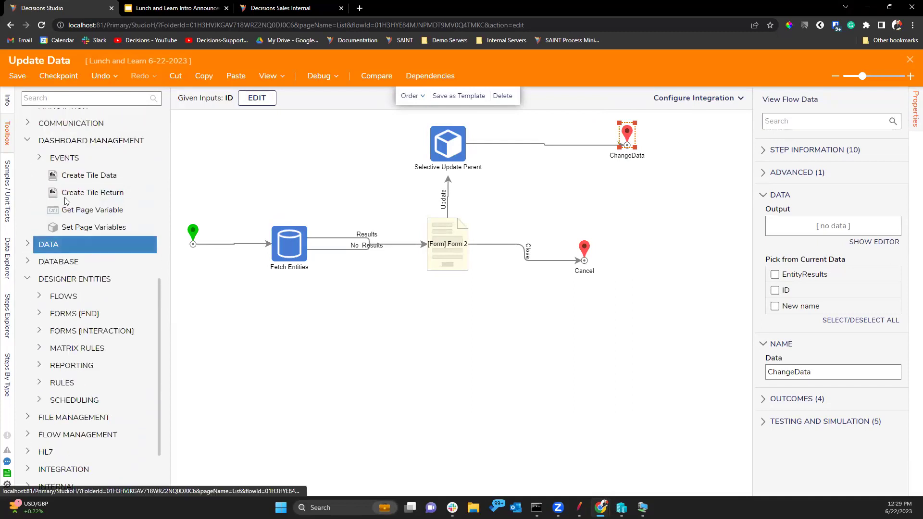
left_click(74, 185)
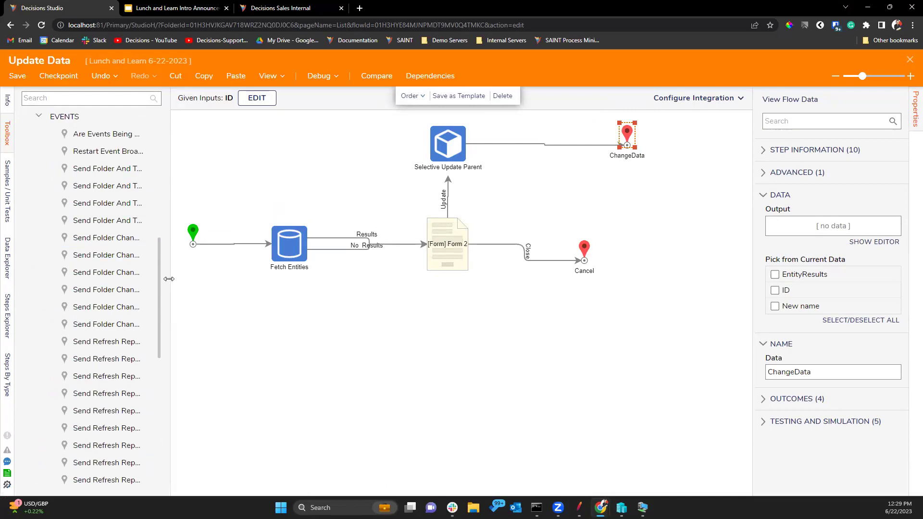
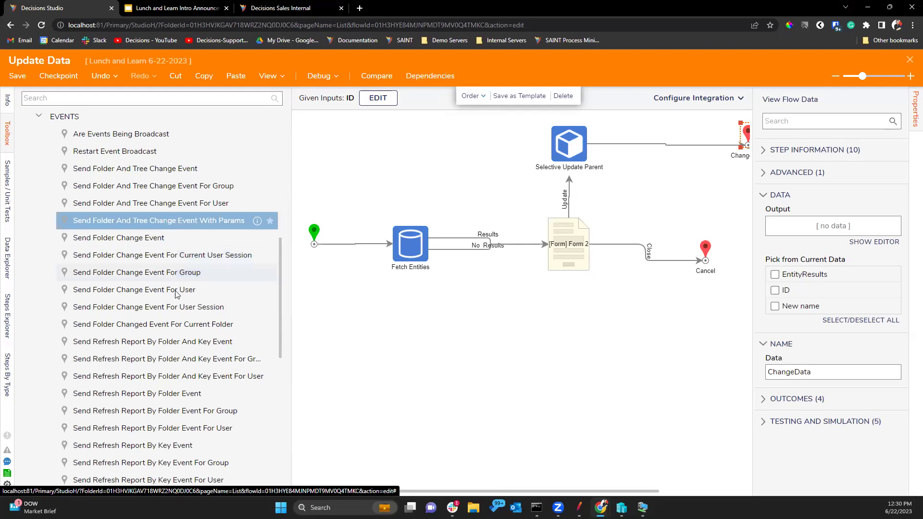
scroll(193, 307, "down", 5)
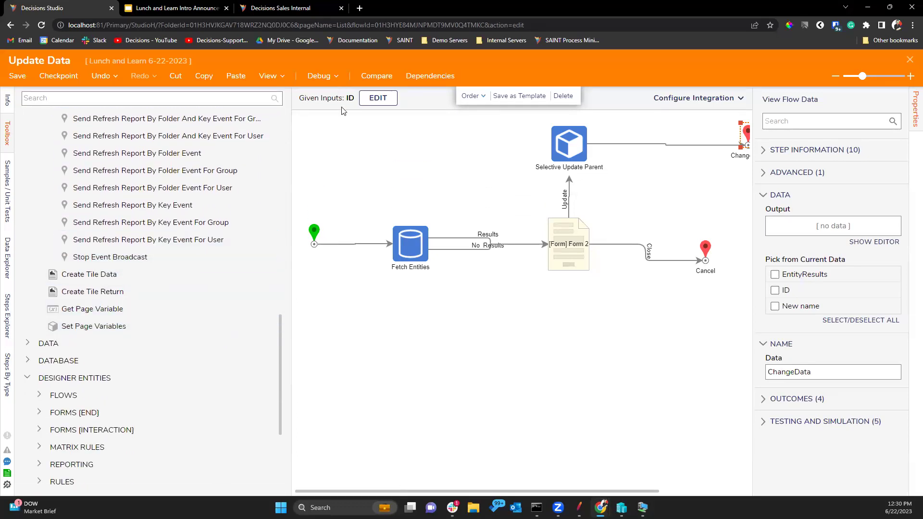
- Save and close the Update Data flow and the repeater's Parent source form
left_click(910, 59)
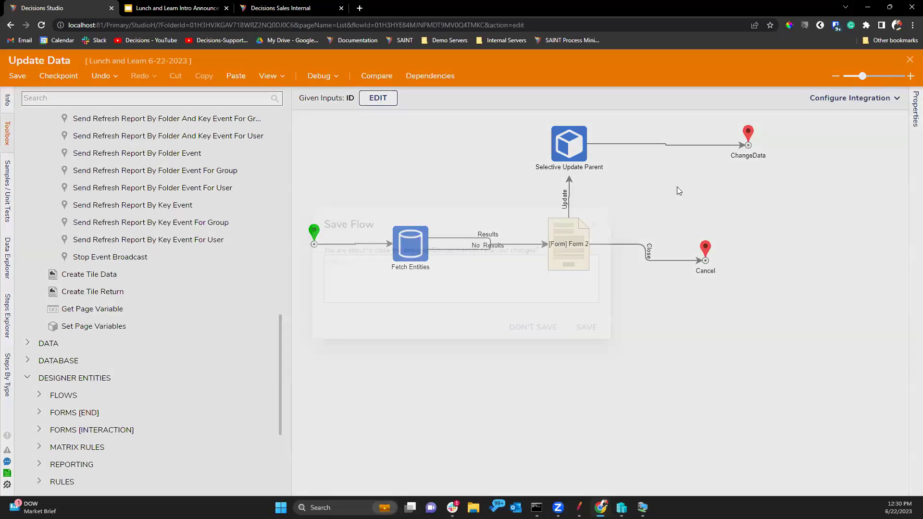
left_click(587, 327)
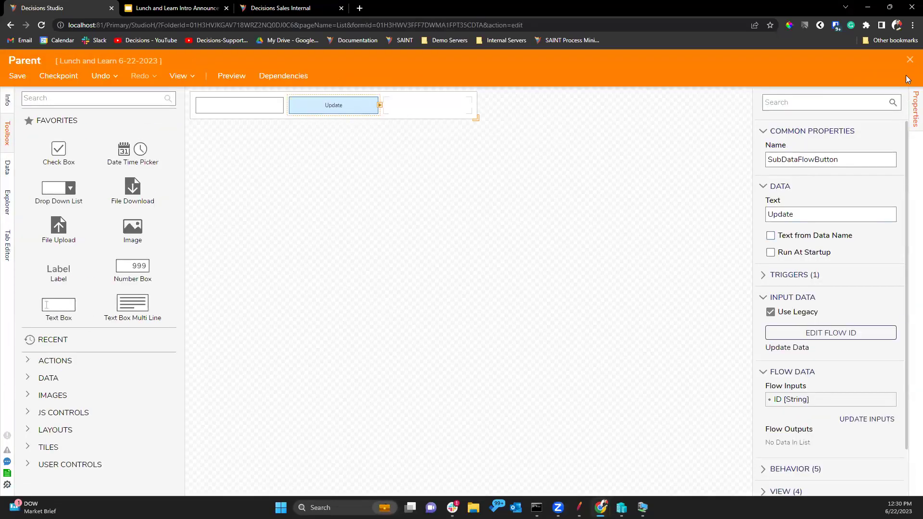
left_click(910, 59)
left_click(586, 326)
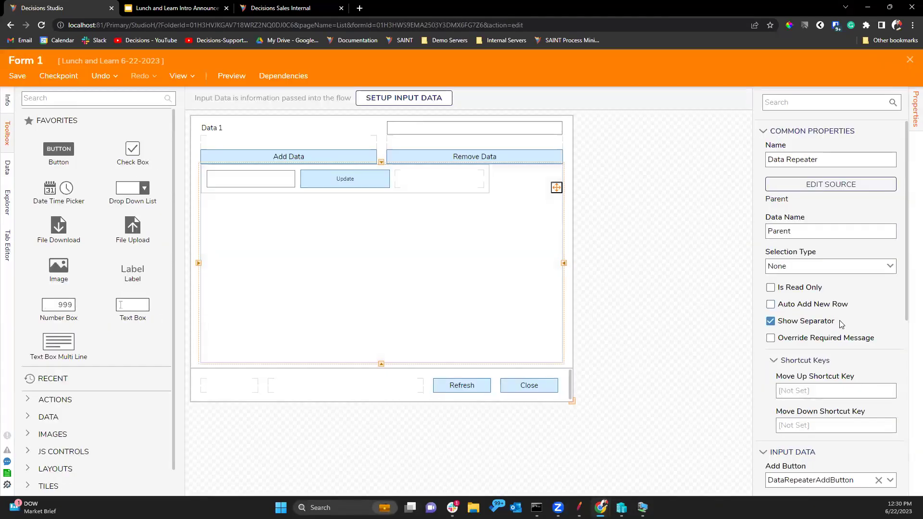
- Examine the Data Repeater's properties in Form 1, including its selection type, optional outcome scenarios, triggers and behavior settings
left_click(889, 269)
left_click(888, 270)
scroll(849, 388, "down", 6)
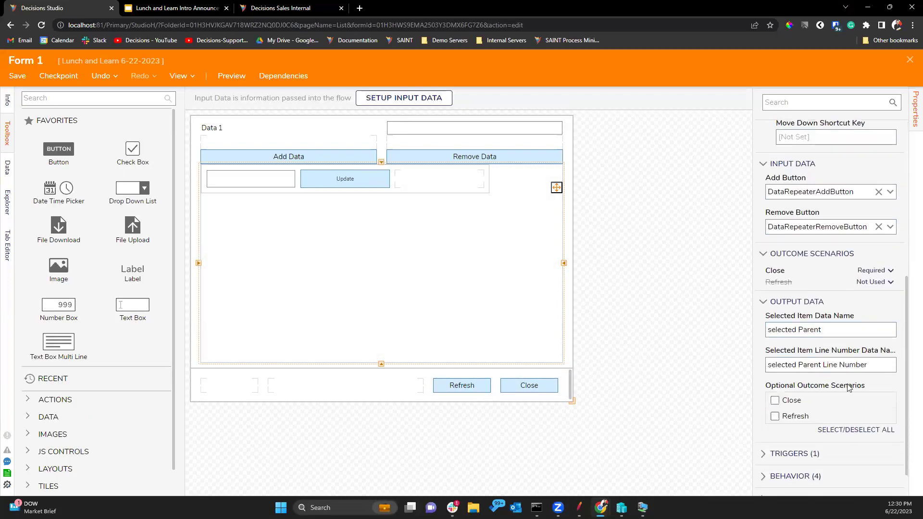
scroll(849, 388, "down", 1)
left_click(807, 418)
scroll(812, 421, "down", 1)
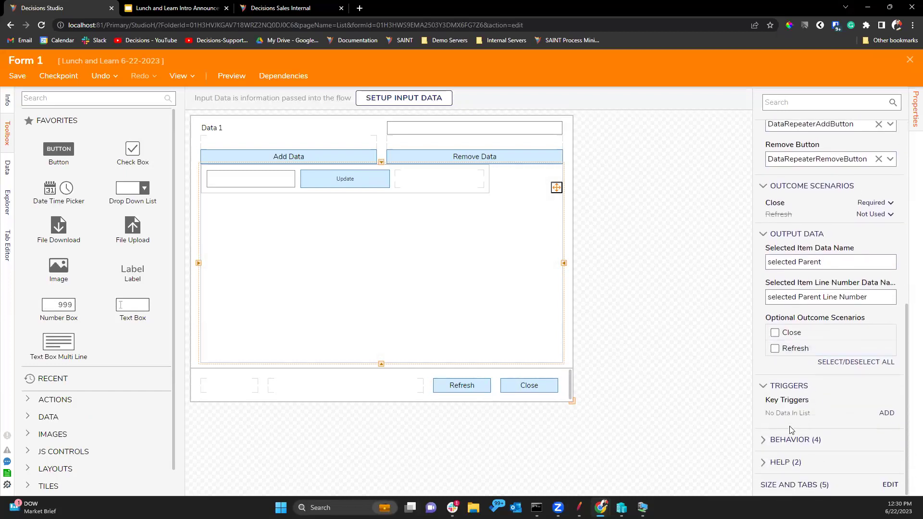
left_click(792, 439)
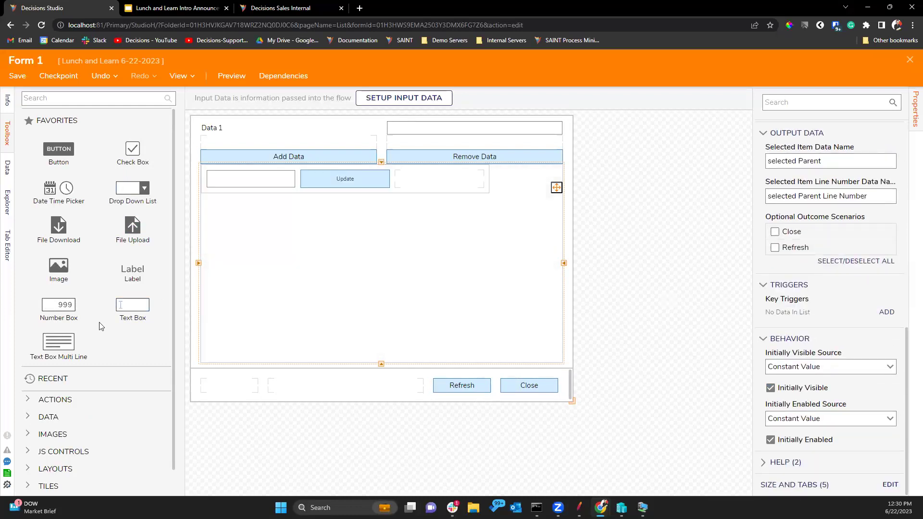
- Search the form toolbox for data Grid controls and close Form 1 without saving
left_click(74, 96)
type("data Grid")
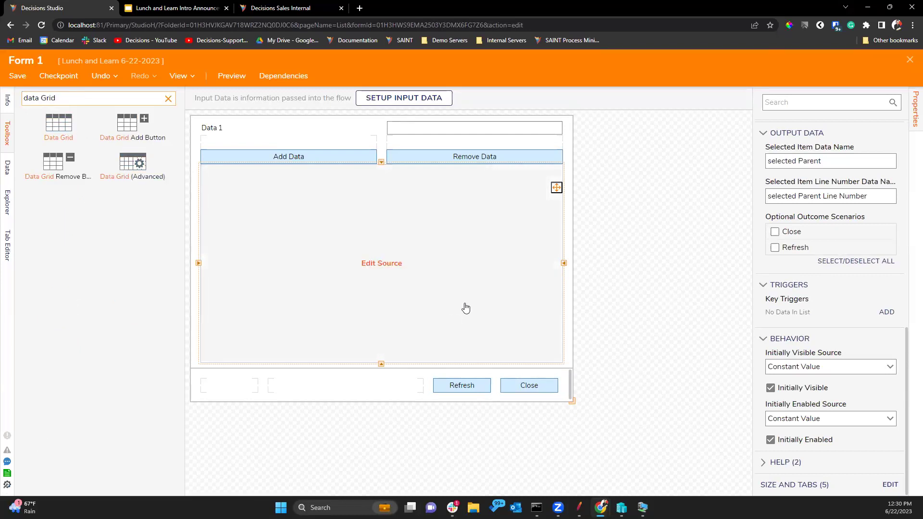
left_click(466, 309)
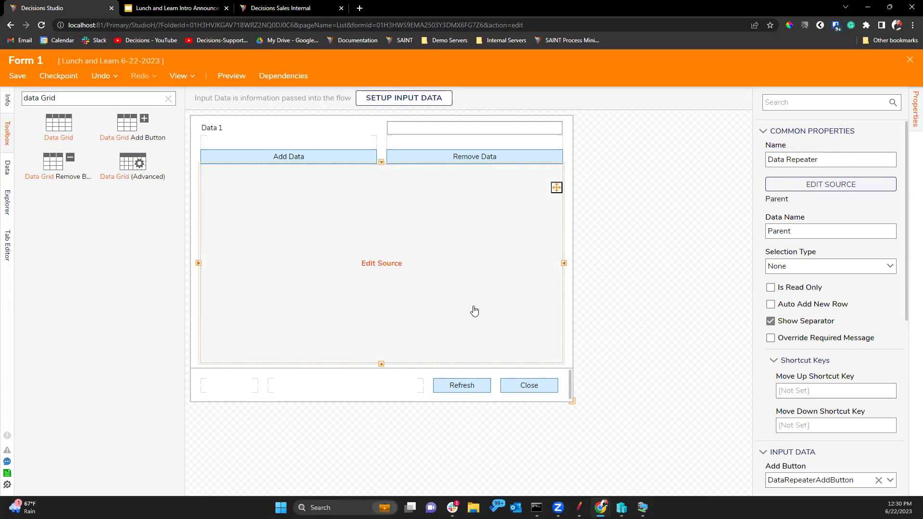
left_click(909, 62)
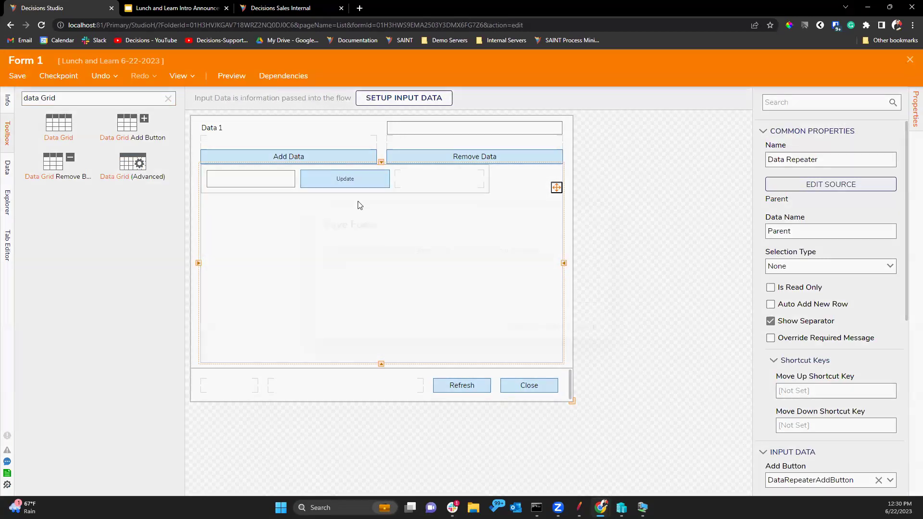
left_click(546, 326)
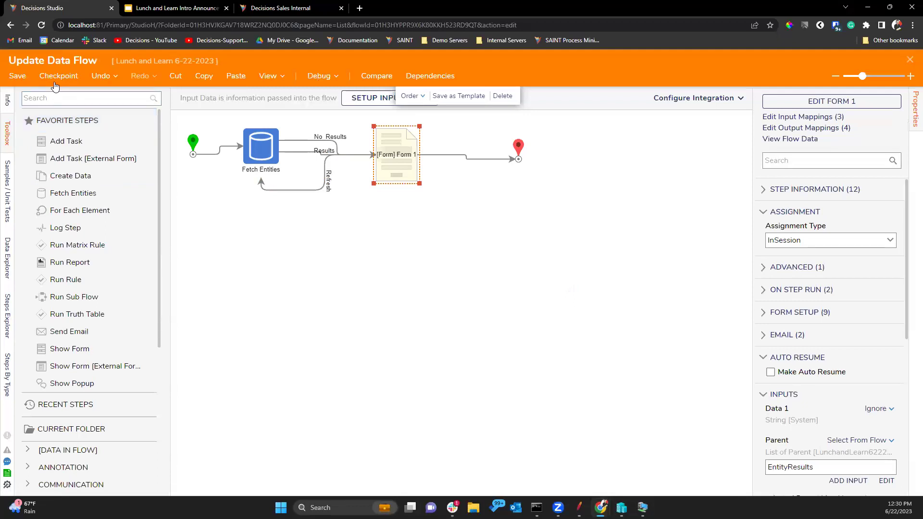
- Save the Update Data Flow without notes and close it
left_click(18, 75)
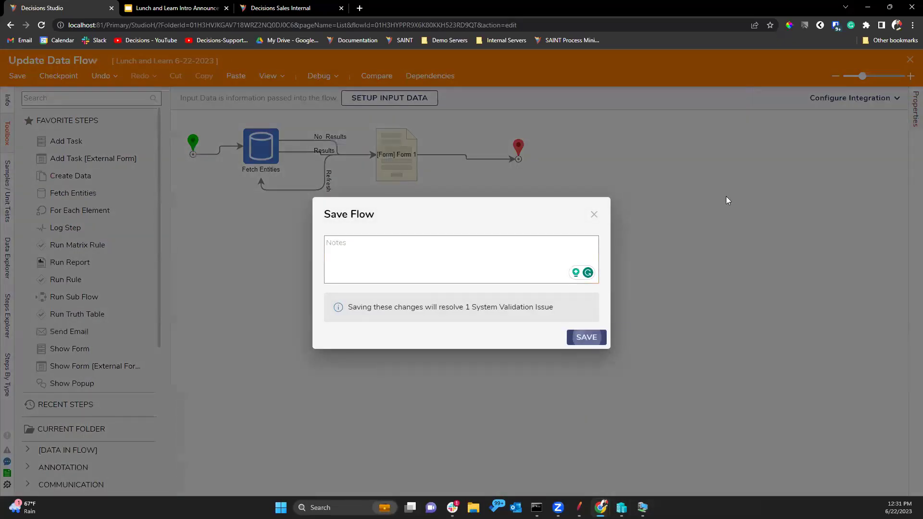
left_click(586, 337)
left_click(910, 59)
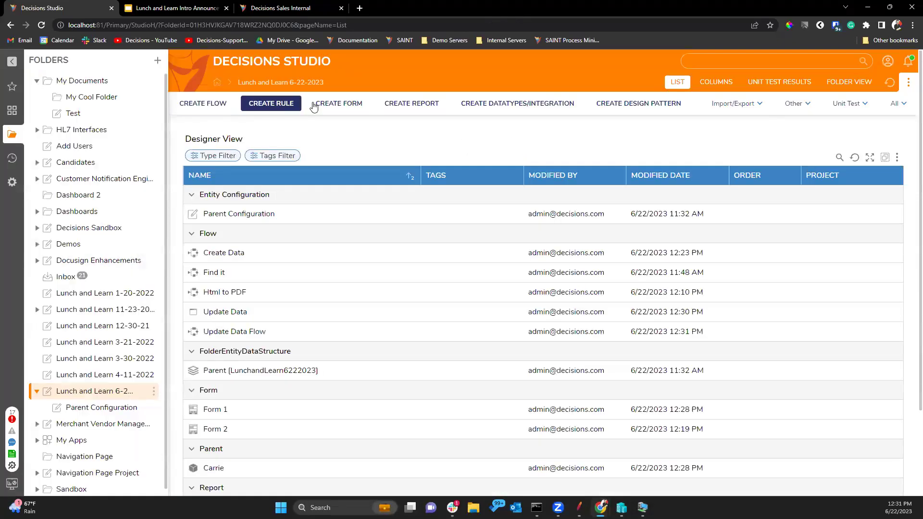
- Create a new standard Form with the default name in the Lunch and Learn 6-22-2023 folder
left_click(339, 104)
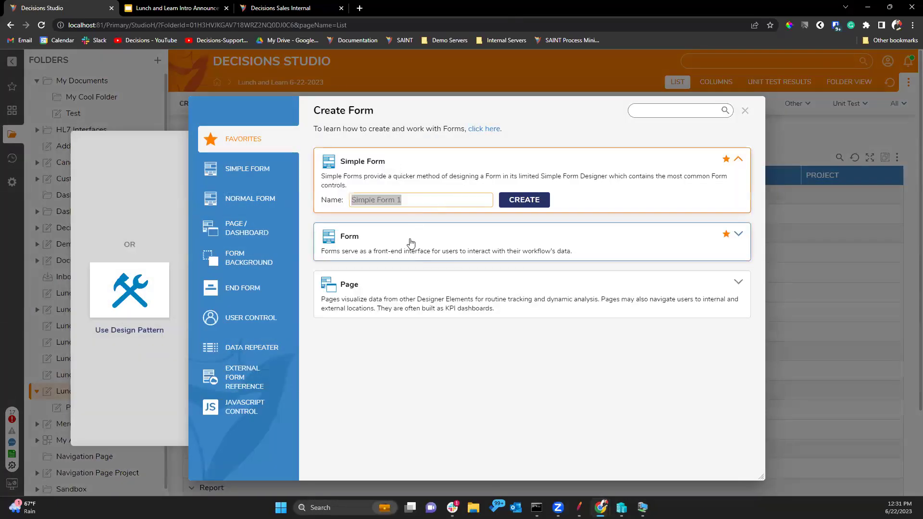
left_click(410, 243)
key("Return")
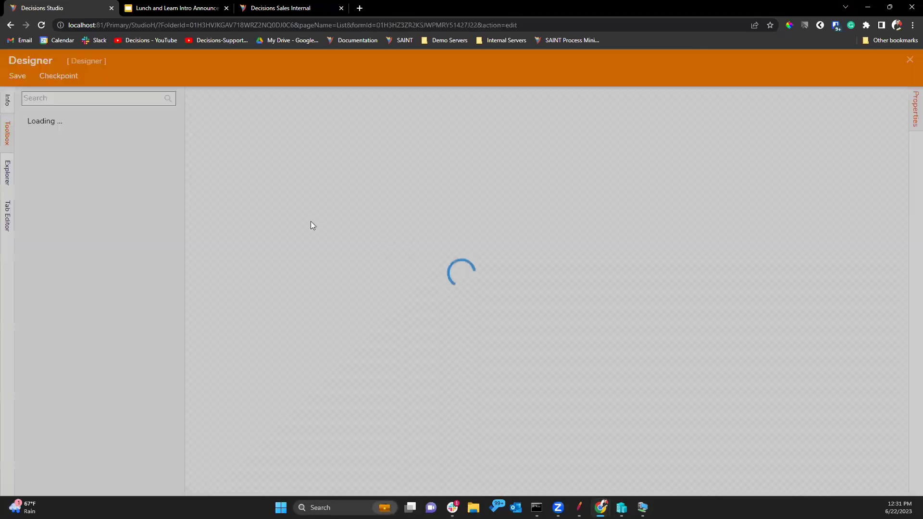
- Add a Data Grid (Advanced) control to the form and stretch it across both columns
type("advance")
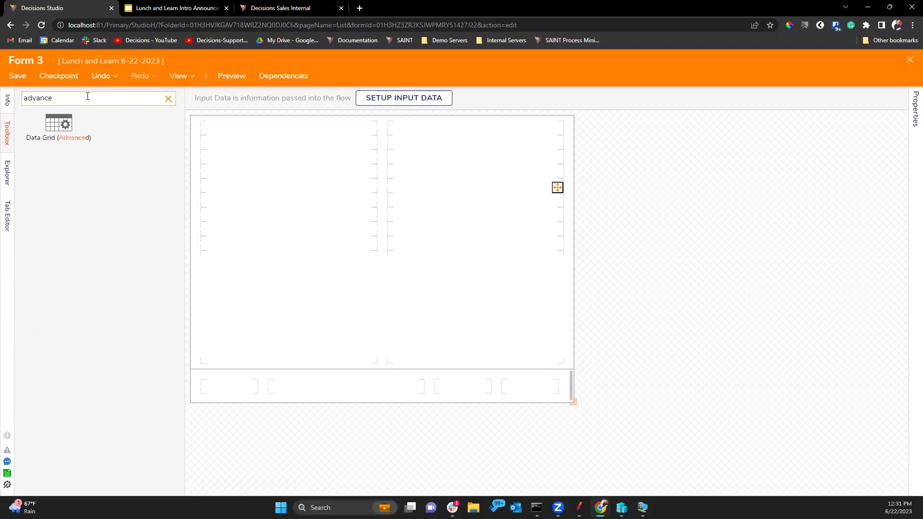
left_click_drag(68, 118, 354, 237)
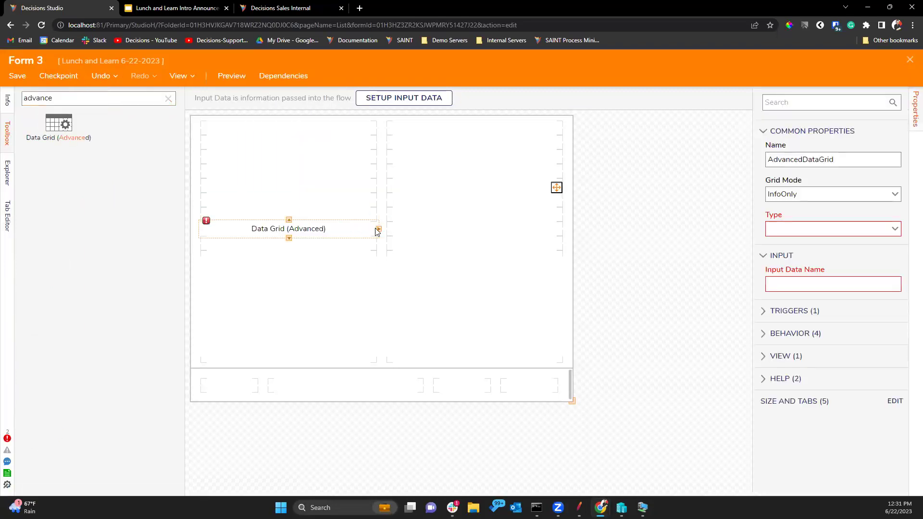
left_click(378, 230)
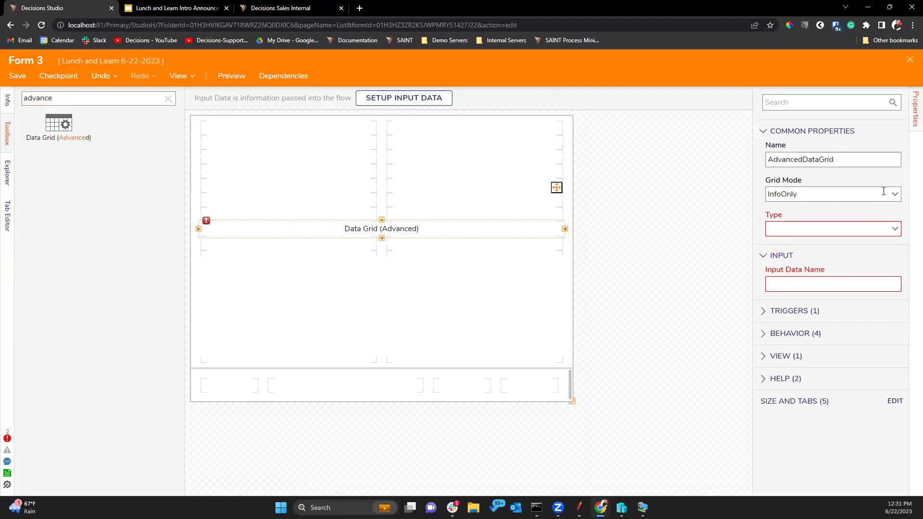
- Set the data grid's mode to InlineEdit and enlarge it vertically to fill most of the form
left_click(893, 195)
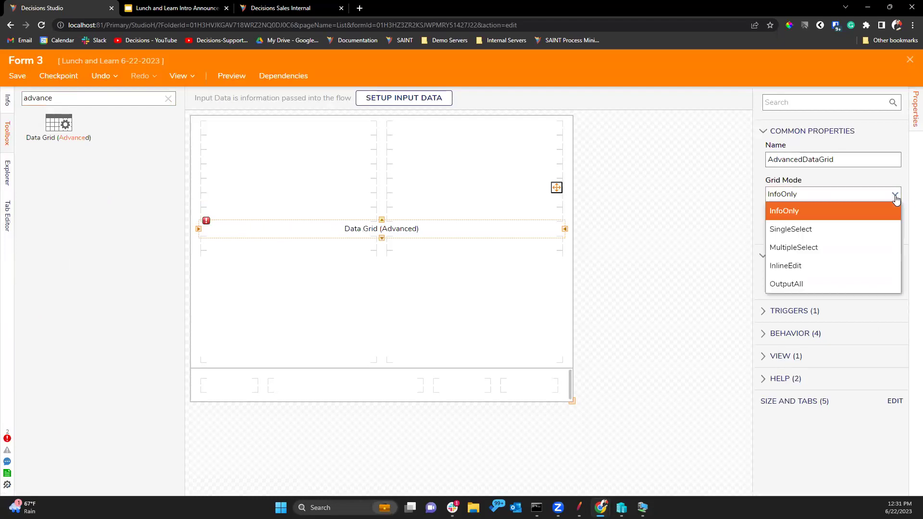
left_click(834, 273)
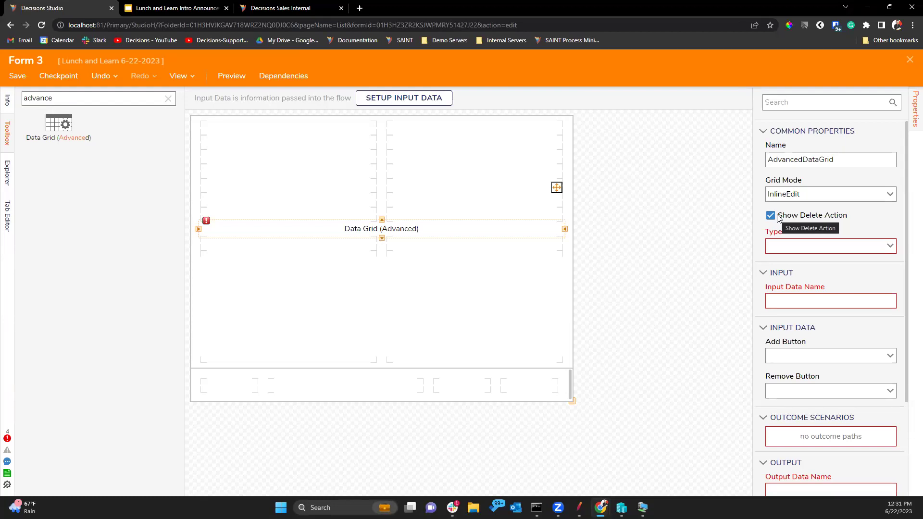
left_click_drag(382, 238, 379, 257)
left_click_drag(378, 219, 378, 179)
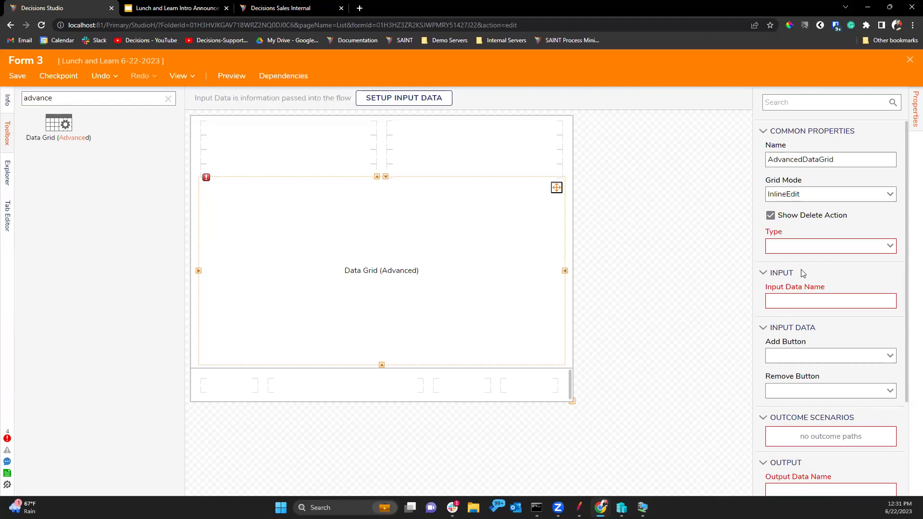
- Set the data grid's type to the Parent data structure from the Lunch and Learn 6-22-2023 folder
scroll(789, 279, "down", 2)
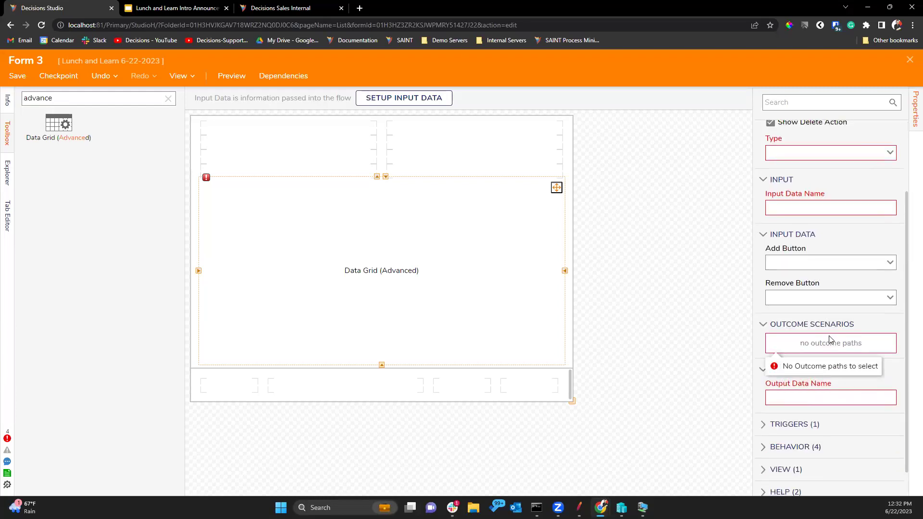
scroll(817, 288, "up", 1)
left_click(890, 199)
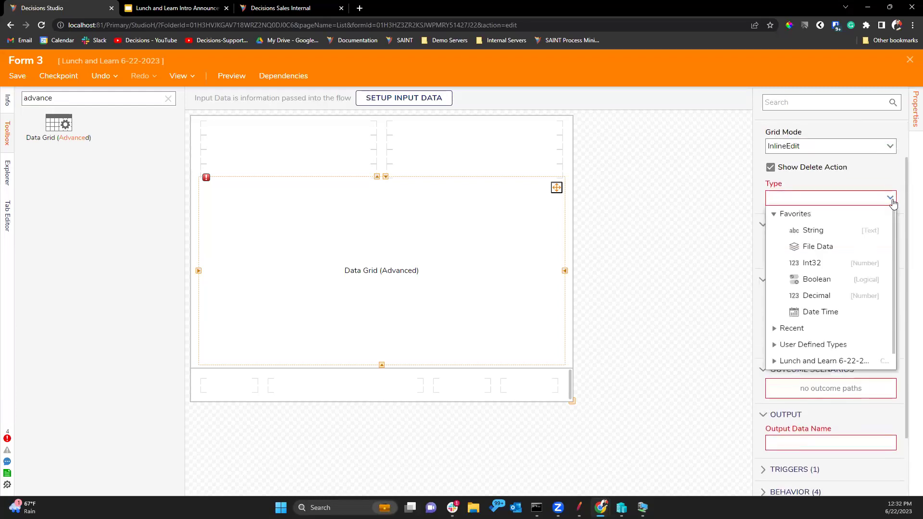
scroll(788, 298, "down", 1)
left_click(784, 344)
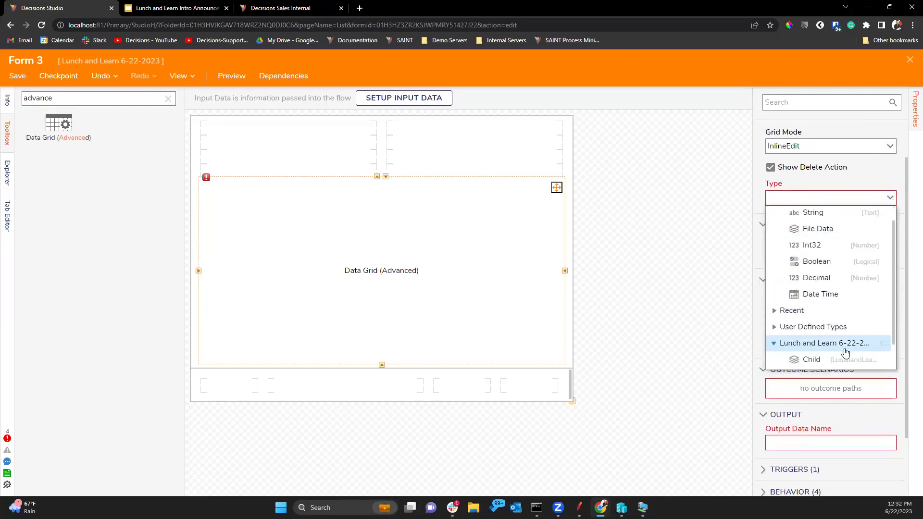
scroll(805, 331, "down", 1)
left_click(812, 345)
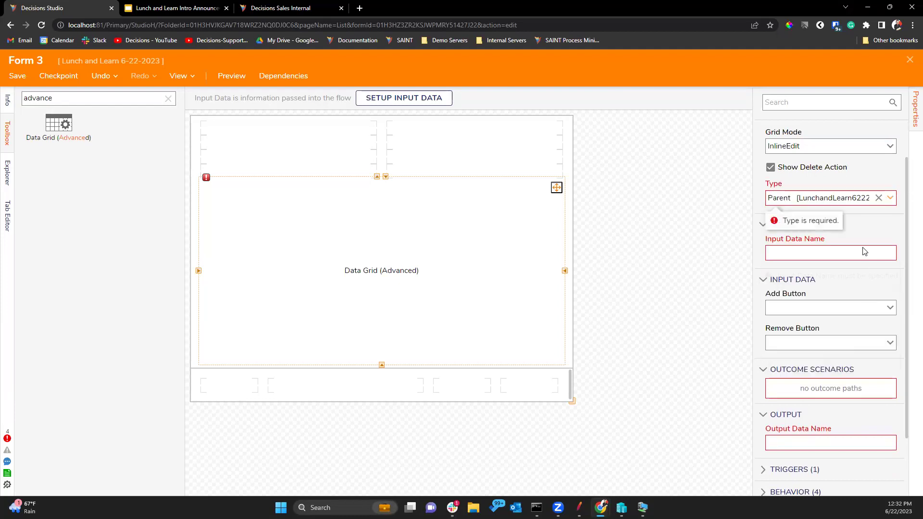
- Open the data grid's source report and add the Process Name and Description columns as data fields
scroll(853, 337, "down", 3)
left_click(849, 372)
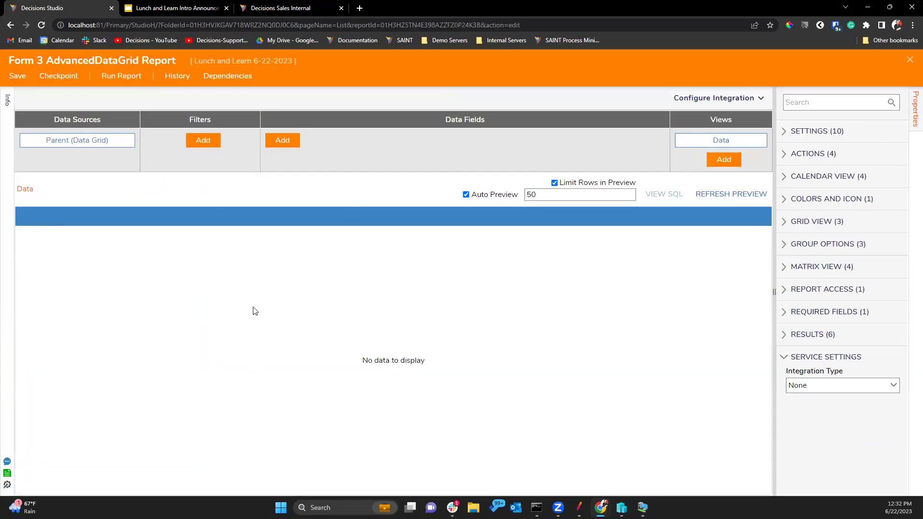
left_click(283, 145)
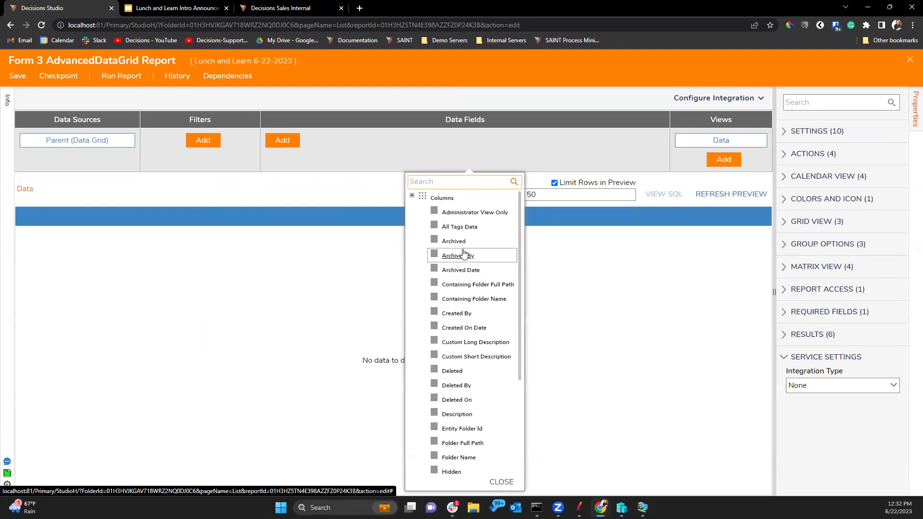
scroll(464, 289, "down", 3)
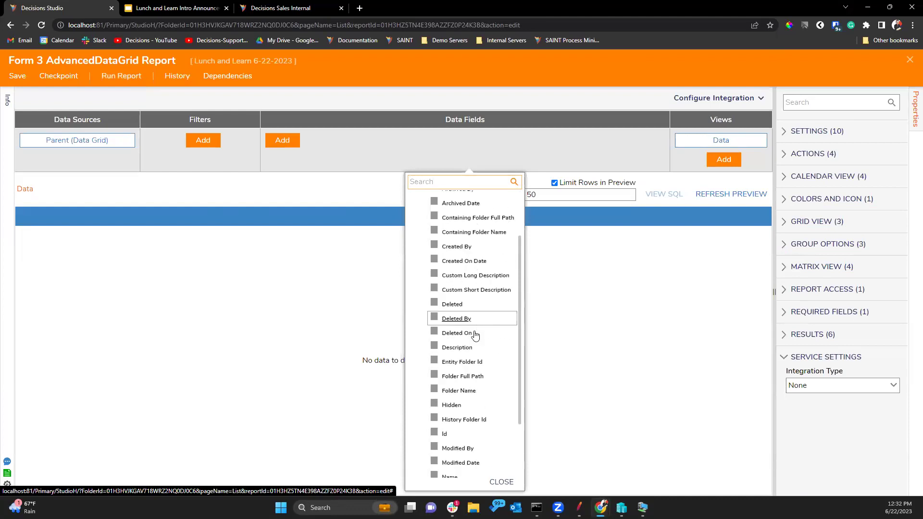
scroll(473, 409, "up", 1)
scroll(474, 413, "down", 1)
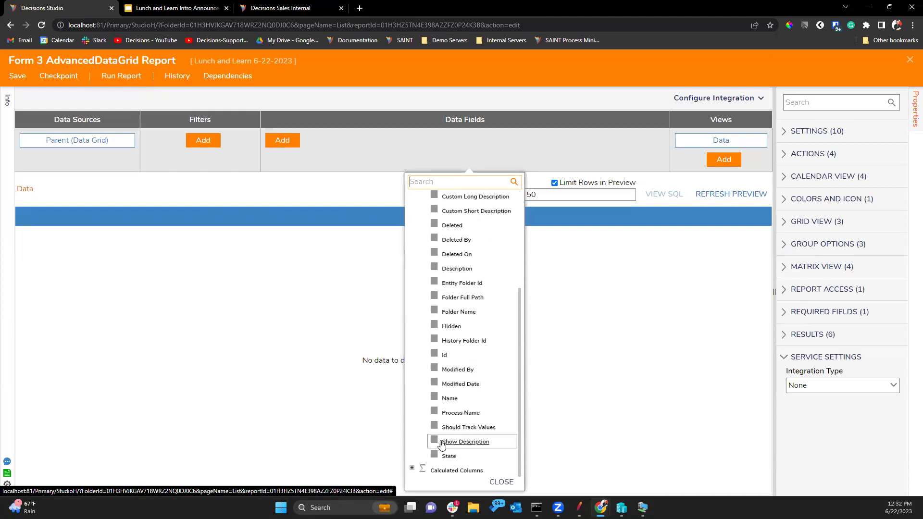
left_click(460, 412)
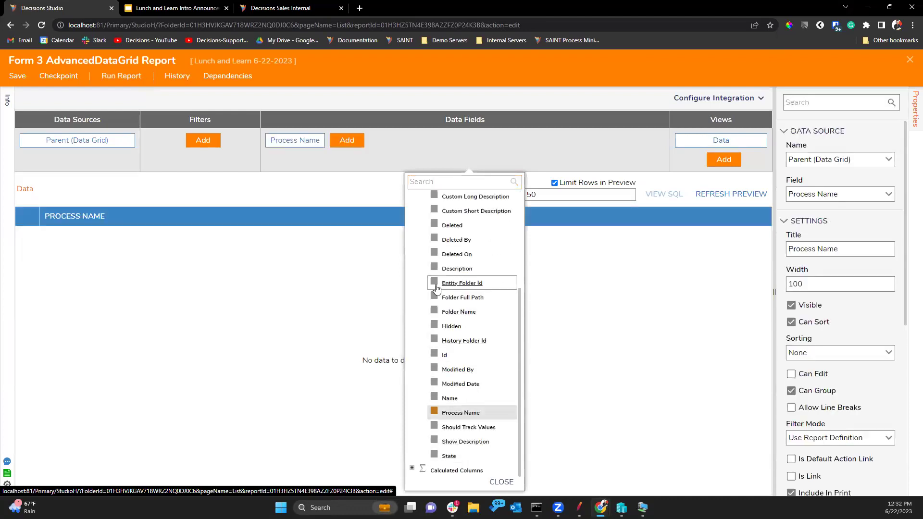
left_click(447, 269)
- Save the data grid's source report without notes and close it
left_click(24, 85)
left_click(19, 78)
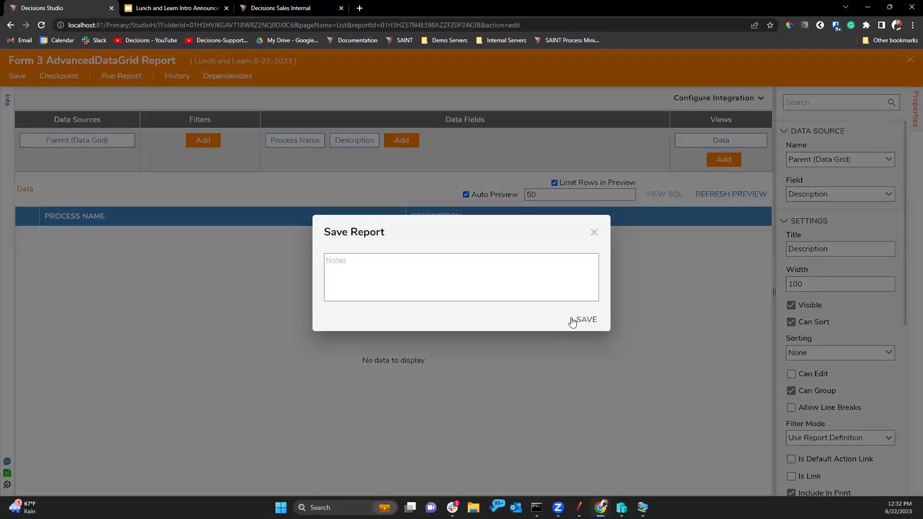
left_click(584, 320)
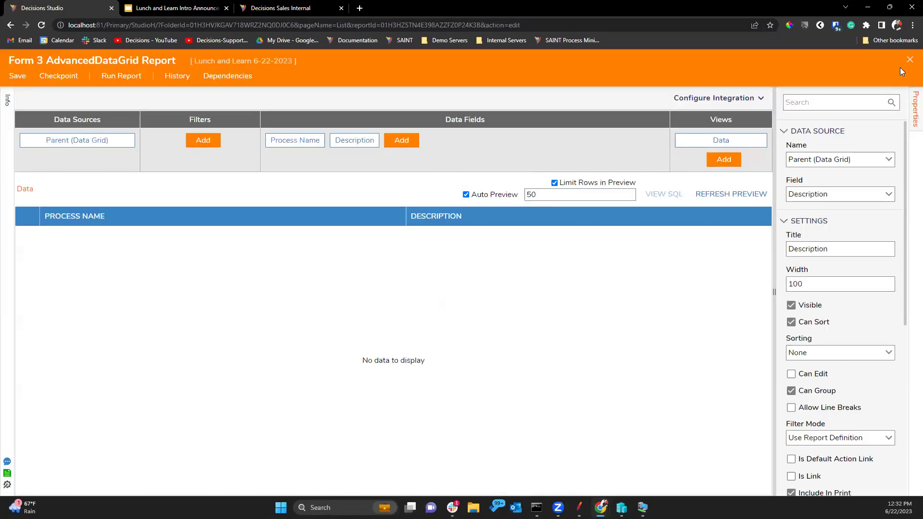
left_click(910, 60)
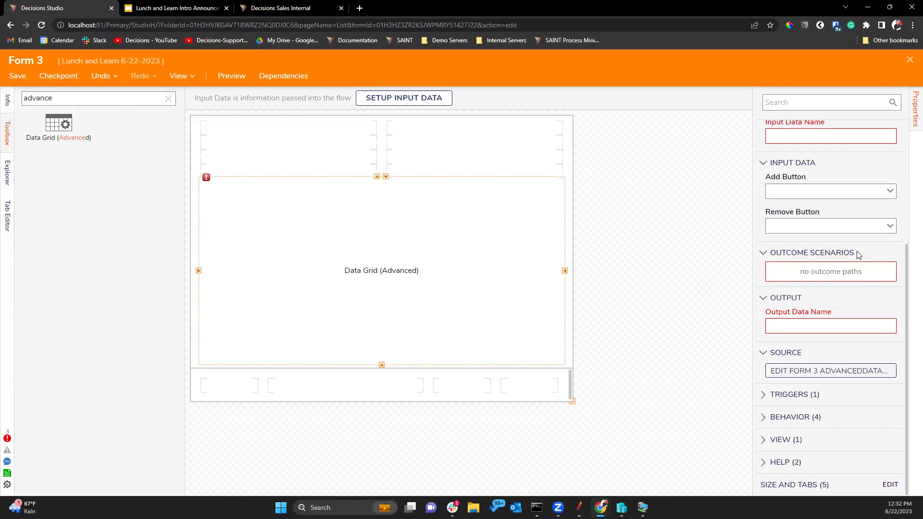
- Reopen the data grid's source report and add a RunFlowInlineField calculated column
left_click(852, 369)
left_click(402, 140)
scroll(461, 336, "down", 3)
left_click(413, 469)
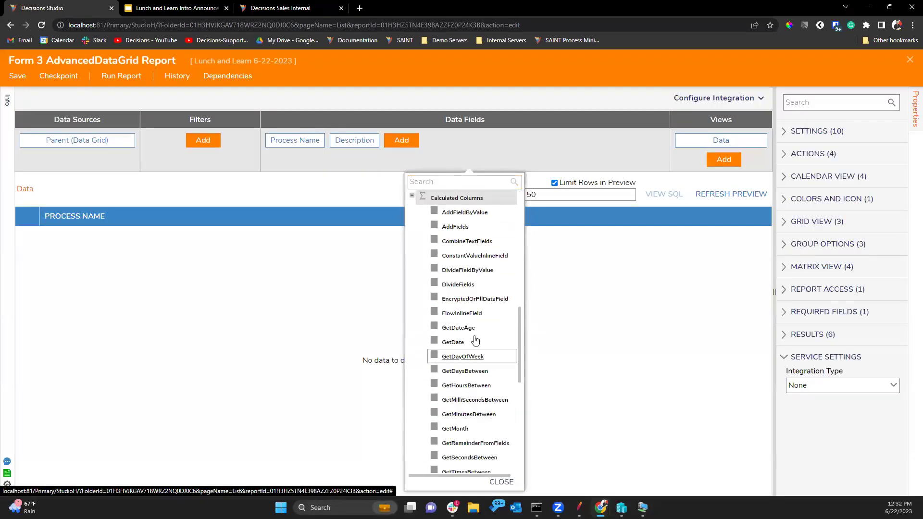
scroll(474, 351, "down", 4)
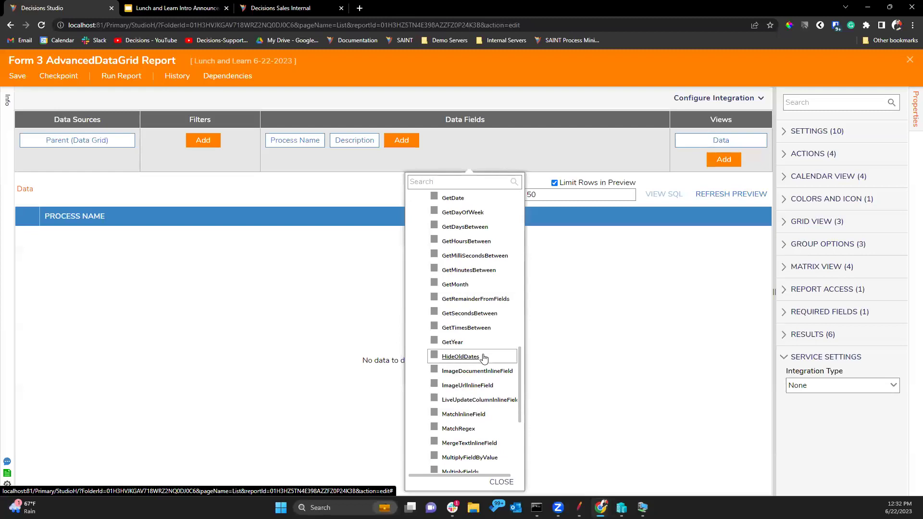
scroll(469, 329, "down", 4)
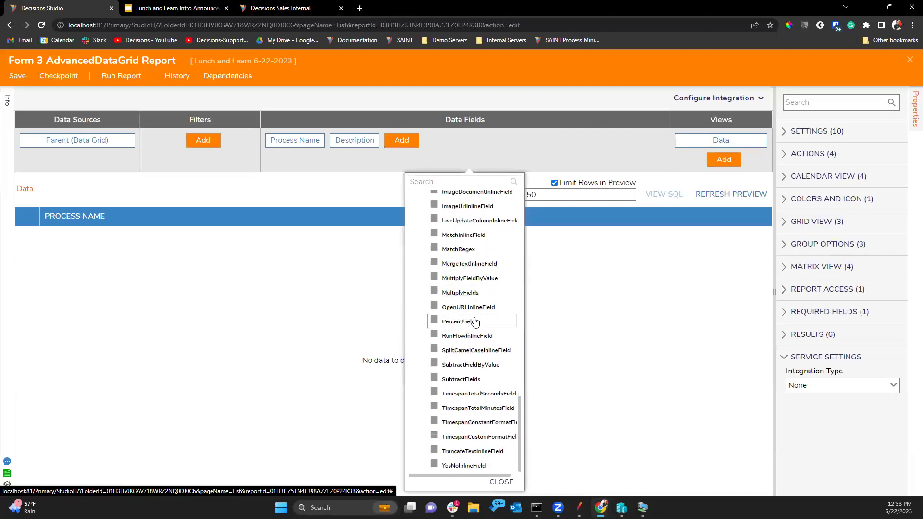
left_click(469, 335)
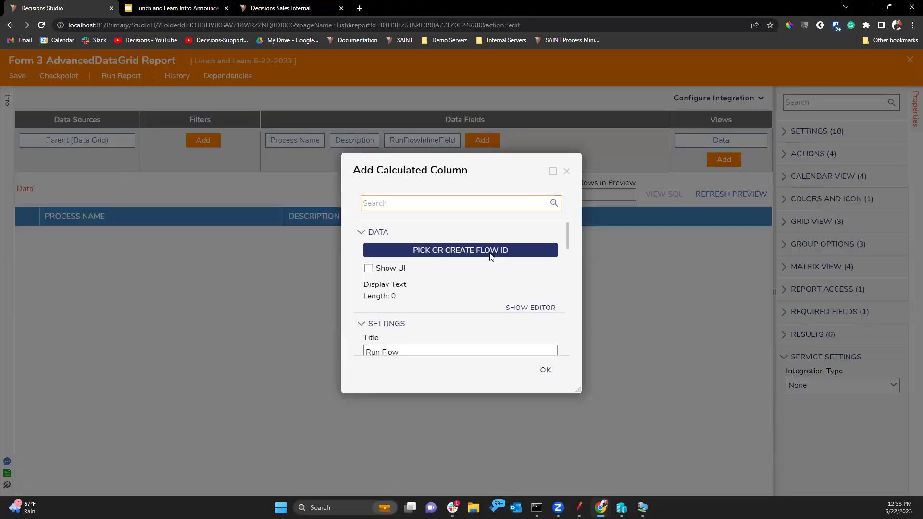
- Set the Run Flow column's display text to "Edit" and enable Show UI
left_click(491, 256)
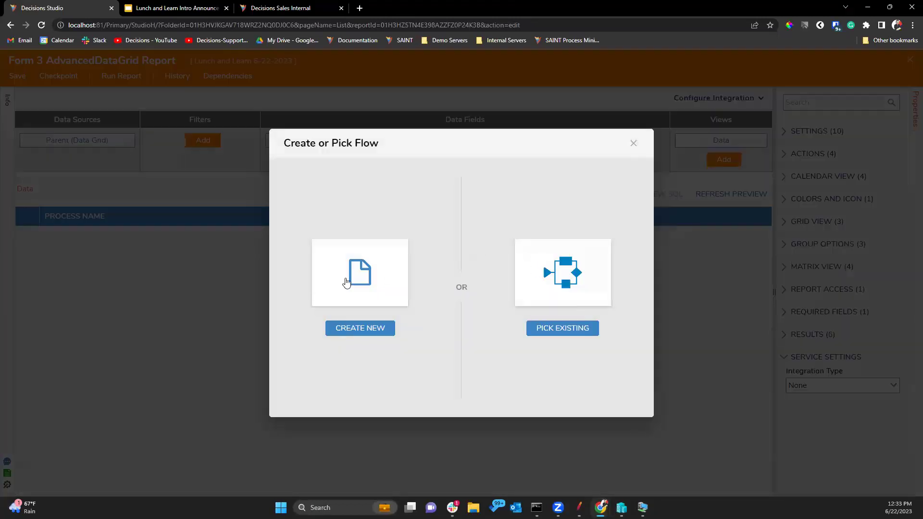
left_click(632, 145)
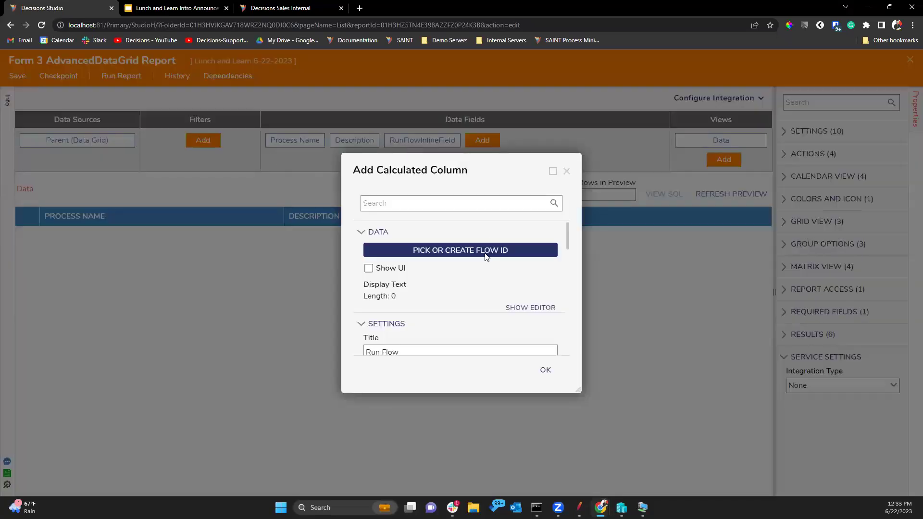
left_click(509, 308)
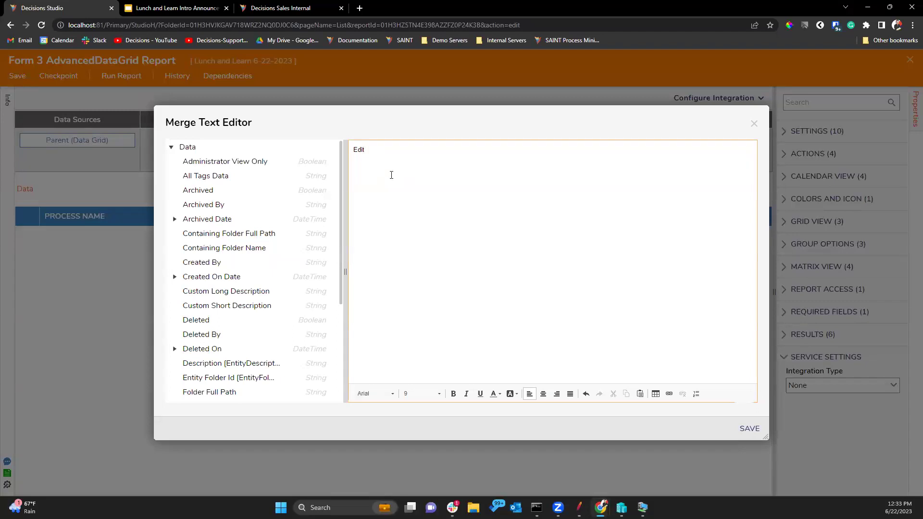
left_click(752, 428)
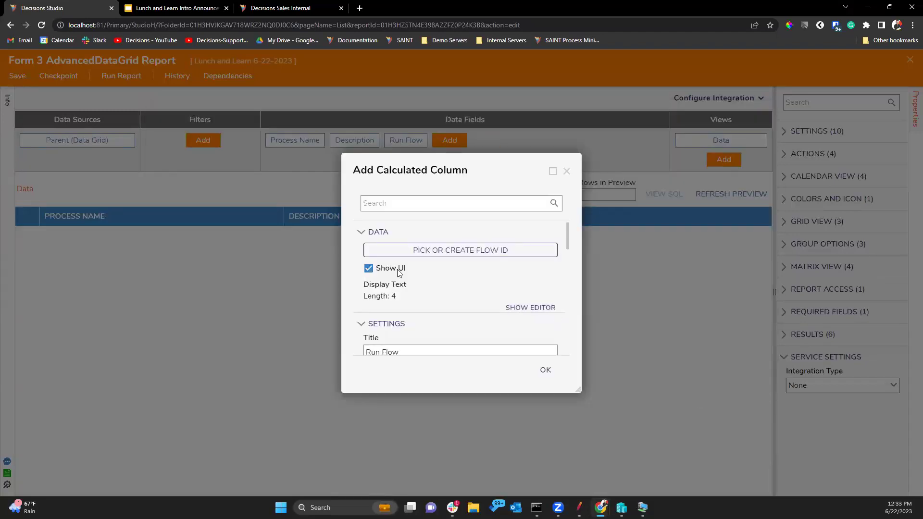
- Create a new Report Field Action Handler Flow named "Update Flow" for the Run Flow column
left_click(436, 254)
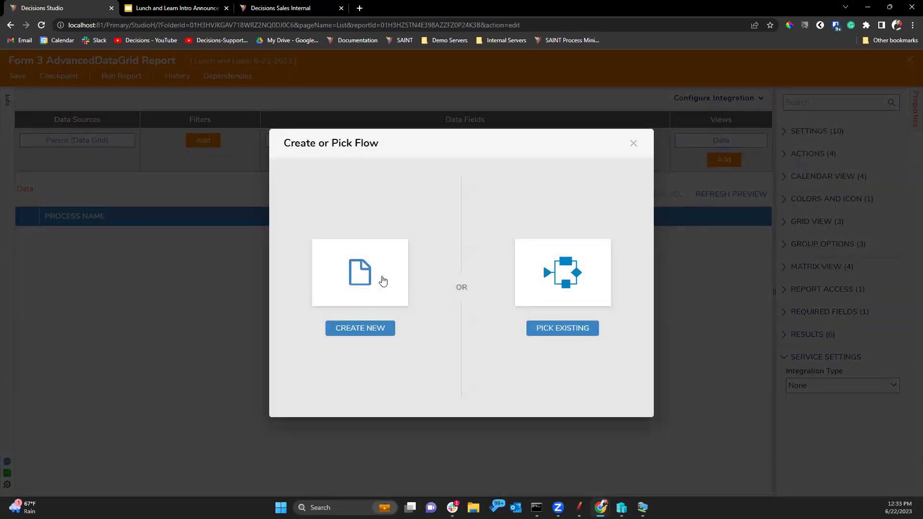
left_click(356, 279)
left_click(402, 172)
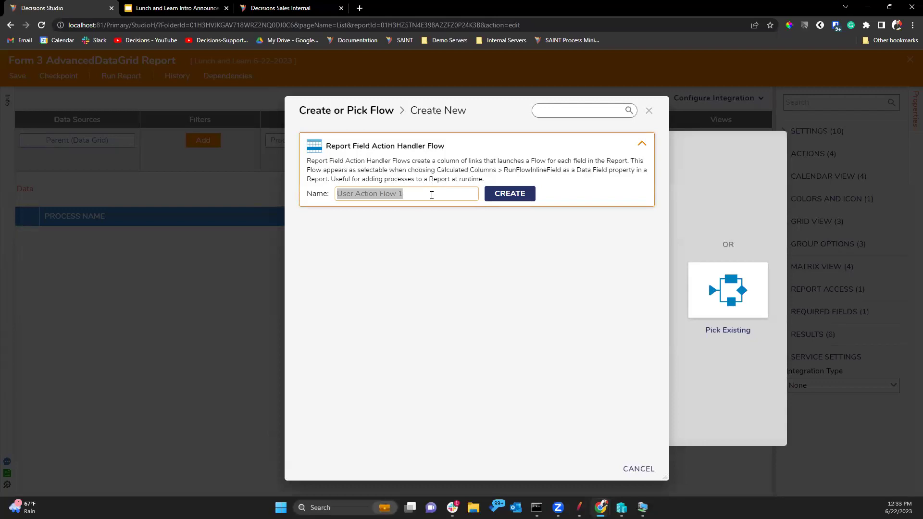
type("Update F")
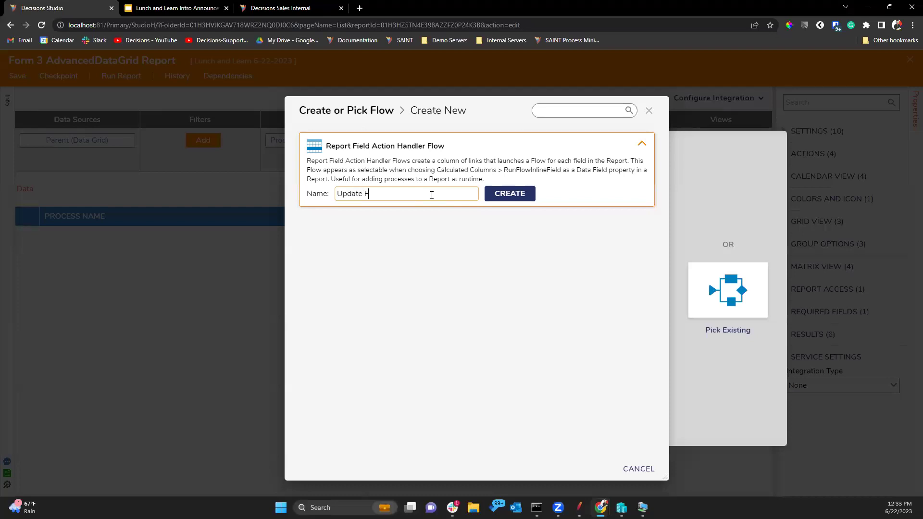
left_click(488, 192)
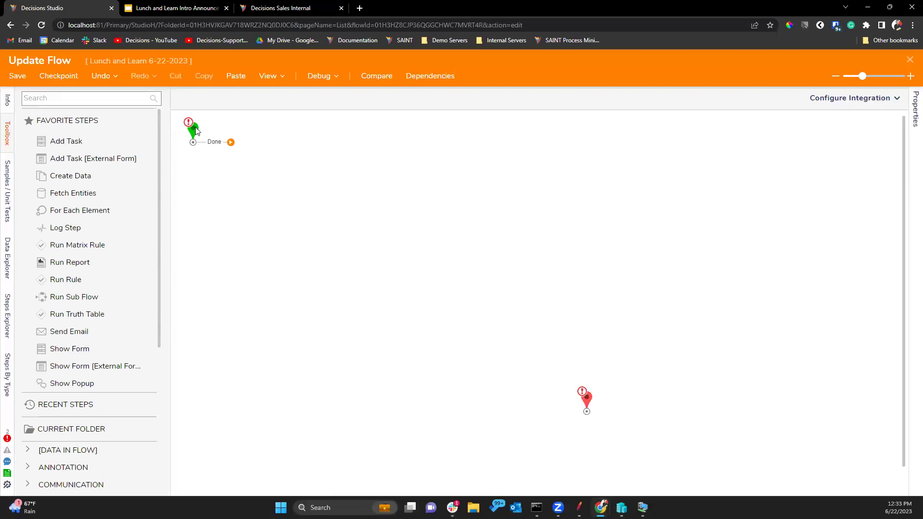
- Reposition the start and end steps of Update Flow so they sit nearer the same height on the canvas
left_click(194, 129)
left_click_drag(588, 375, 586, 210)
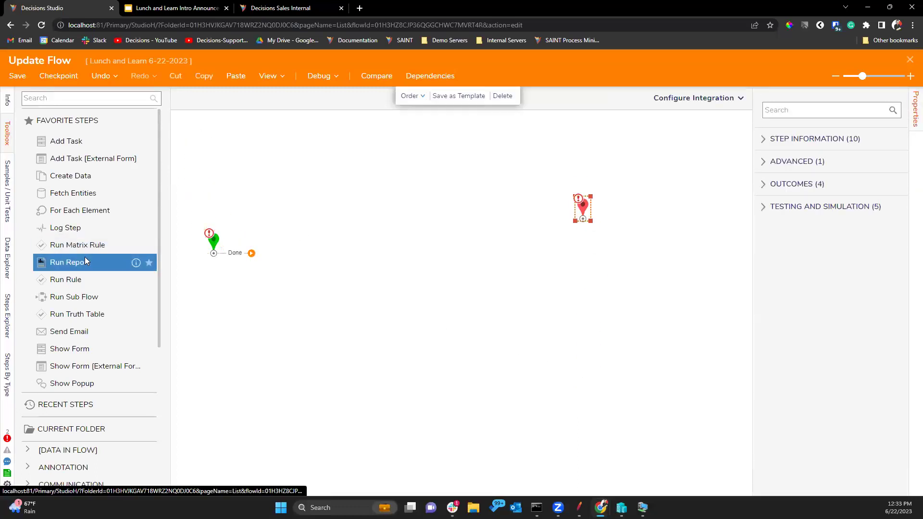
- Lower the end step to the start step's height and add a Show Form step connected after the start
scroll(85, 256, "down", 1)
scroll(101, 191, "up", 1)
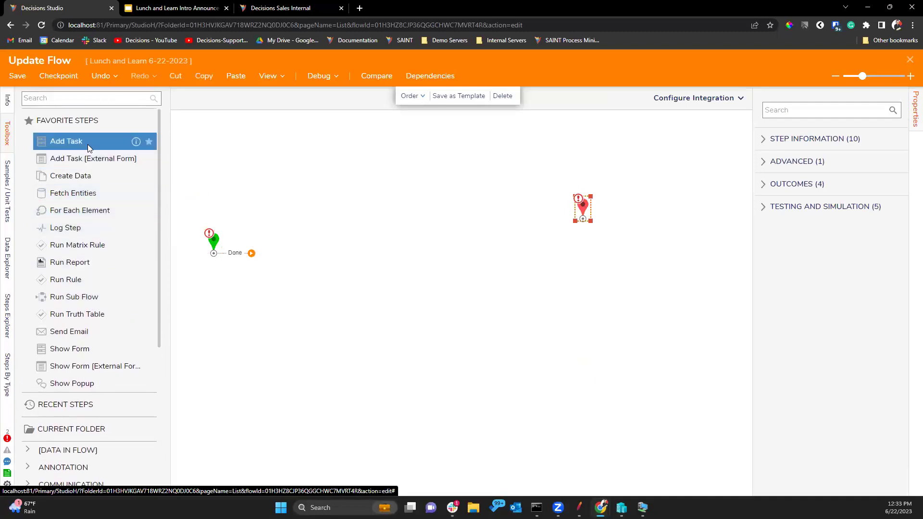
left_click_drag(584, 210, 585, 241)
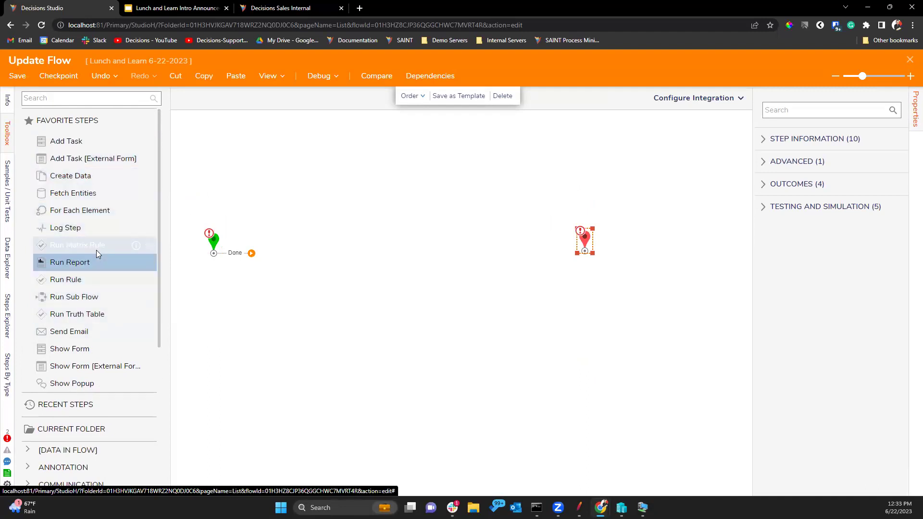
left_click_drag(72, 349, 318, 260)
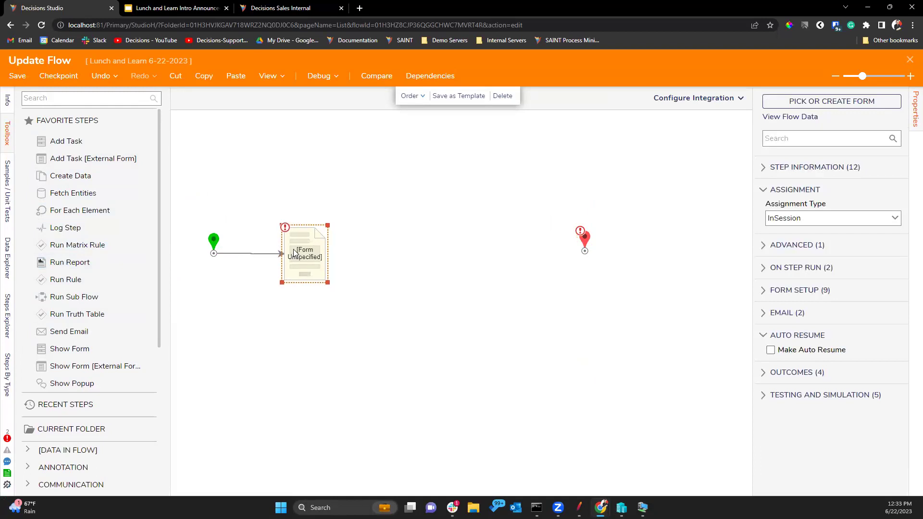
left_click_drag(295, 253, 307, 251)
- Assign the existing Form 2 to the Show Form step and move the step slightly closer to the end step
left_click(835, 102)
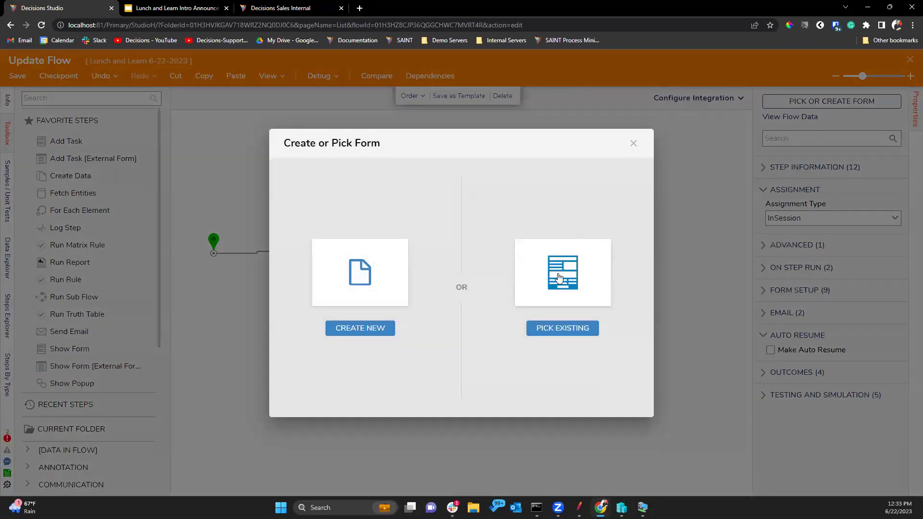
left_click(557, 276)
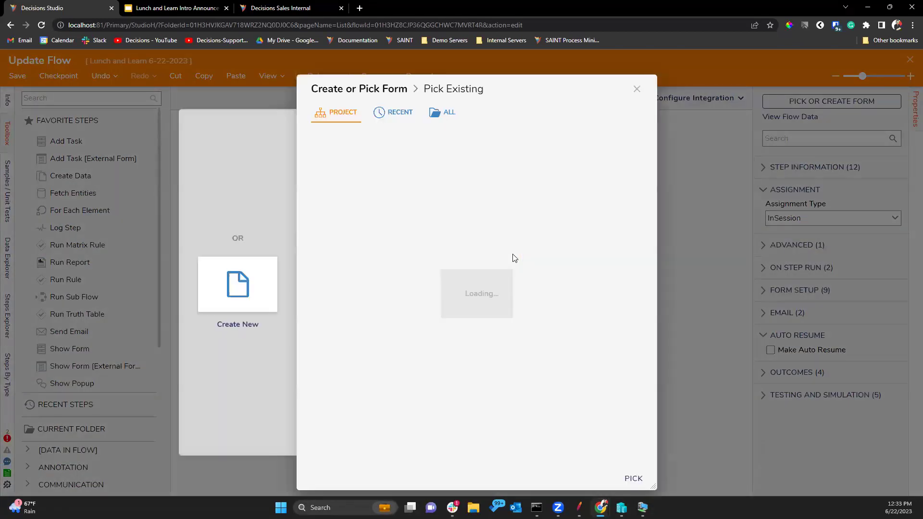
left_click(397, 121)
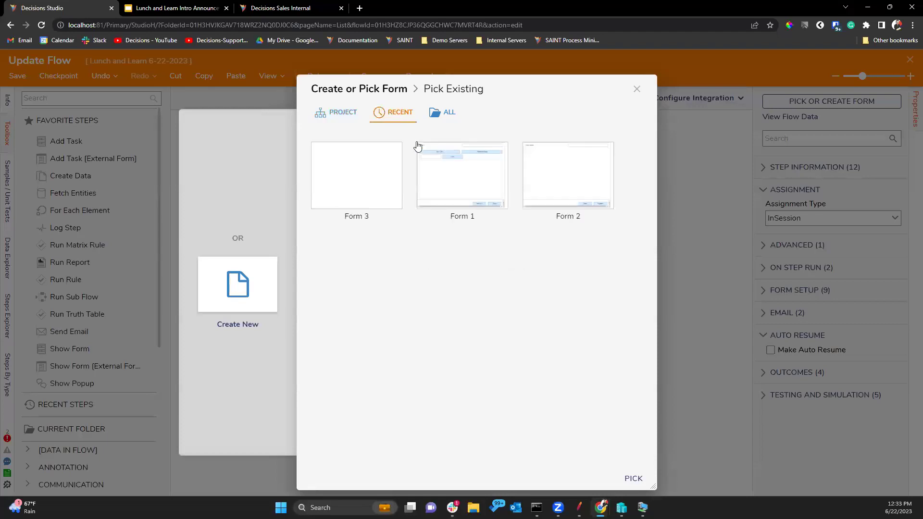
left_click(583, 190)
left_click(635, 480)
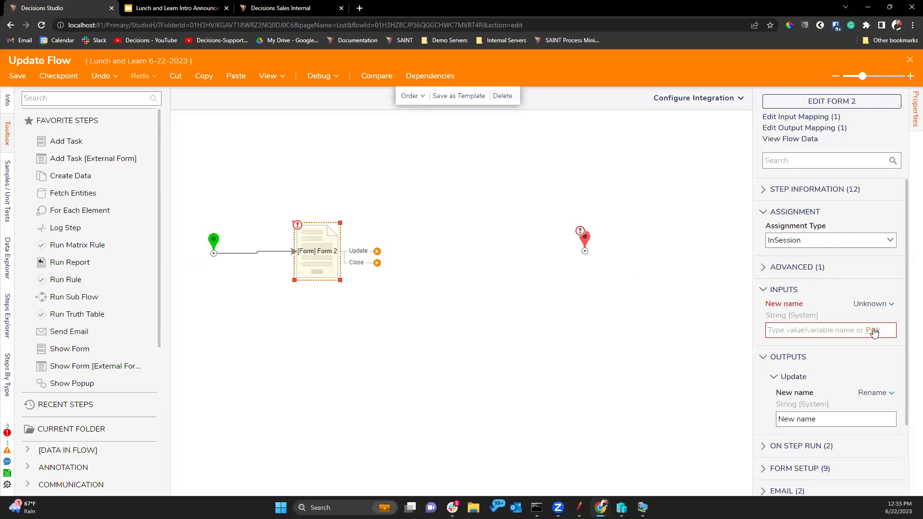
left_click_drag(316, 259, 328, 259)
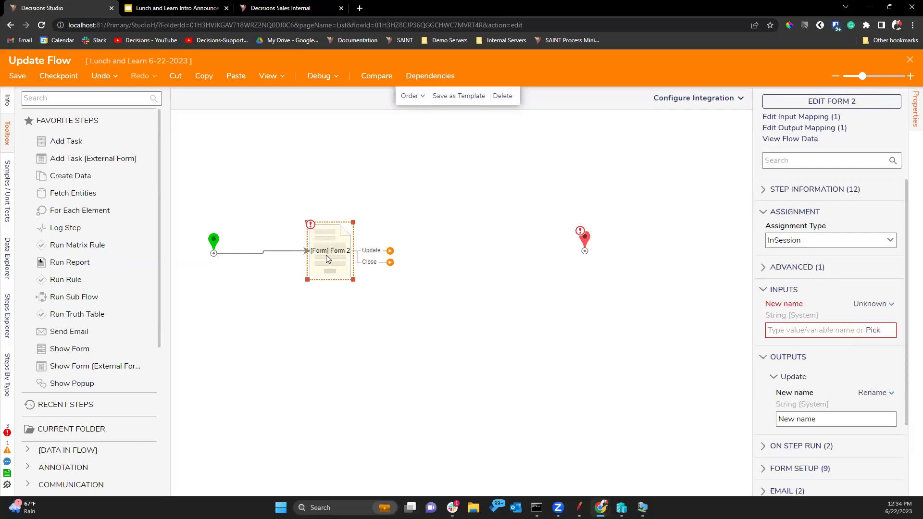
- Open the flow data selection for the Form 2 step's New name input
left_click(872, 330)
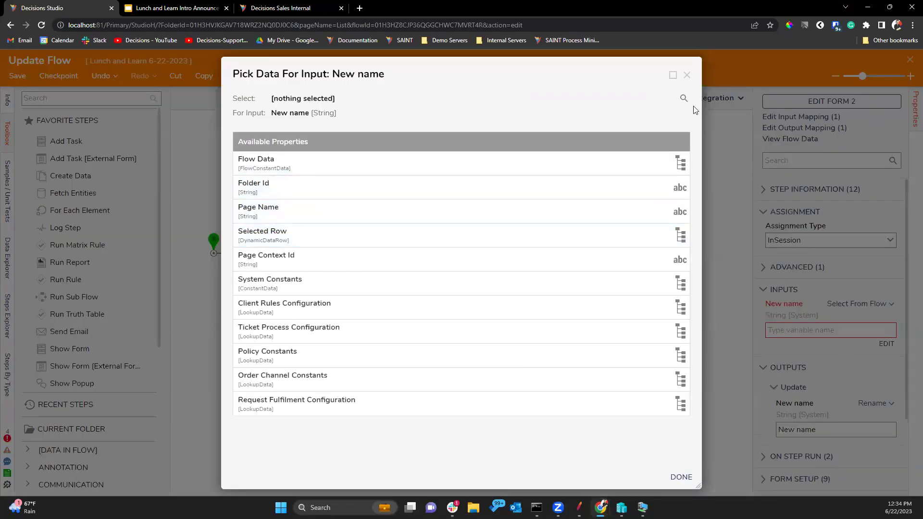
- Dismiss the data picker for the form step's New name input and set that input's mapping to Ignore
left_click(686, 76)
left_click(865, 304)
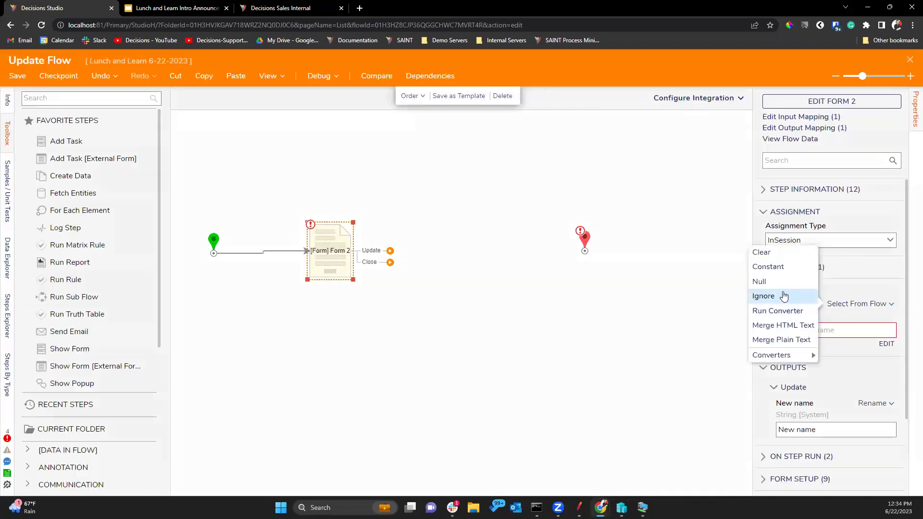
left_click(723, 295)
left_click_drag(377, 254, 383, 140)
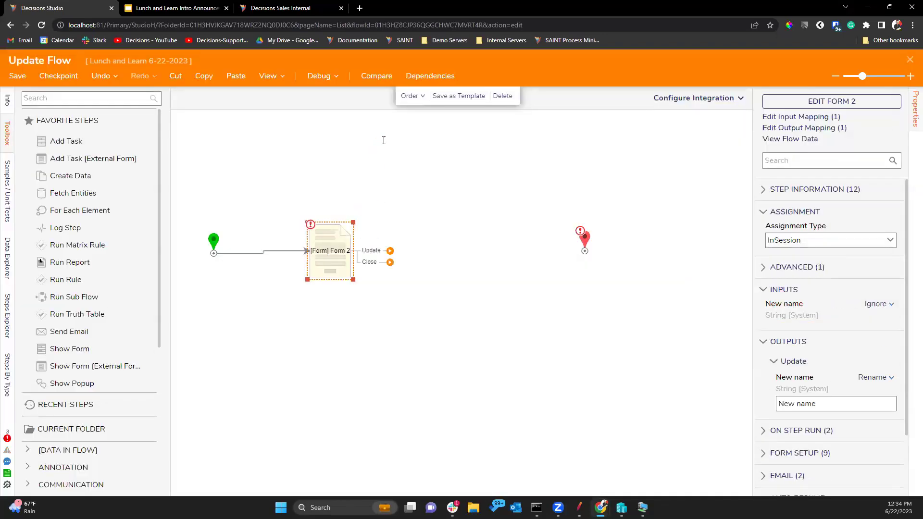
scroll(418, 264, "down", 2)
scroll(418, 284, "up", 3)
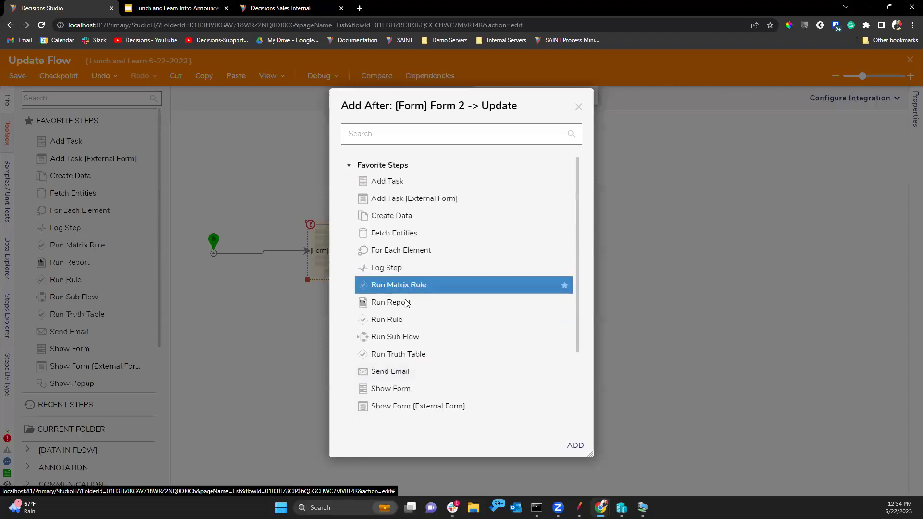
left_click(401, 135)
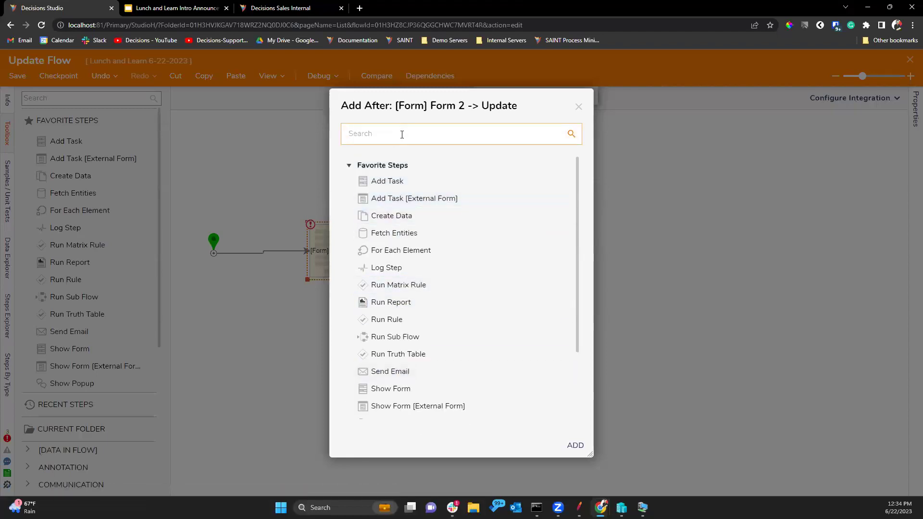
left_click(578, 106)
- Look through the database structures under the user defined types for the Parent type's steps
scroll(92, 327, "down", 5)
left_click(27, 482)
scroll(37, 408, "down", 5)
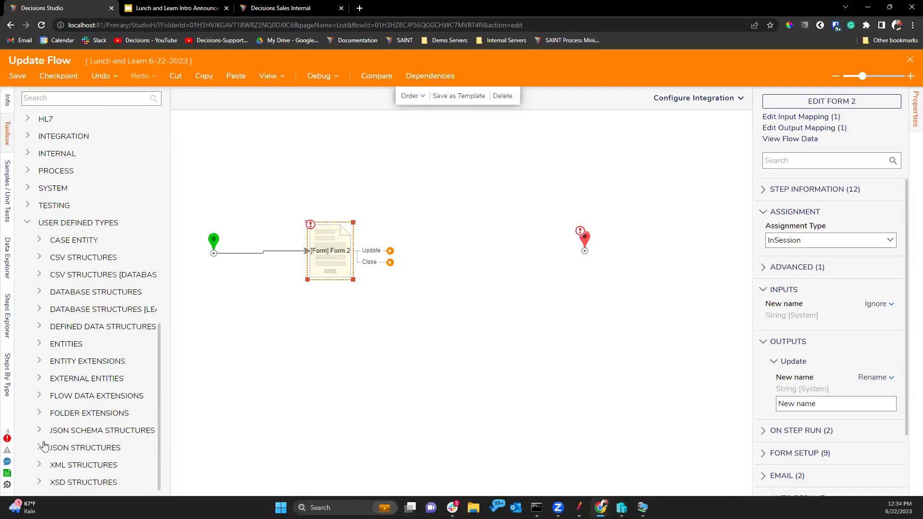
left_click(38, 293)
scroll(53, 274, "down", 3)
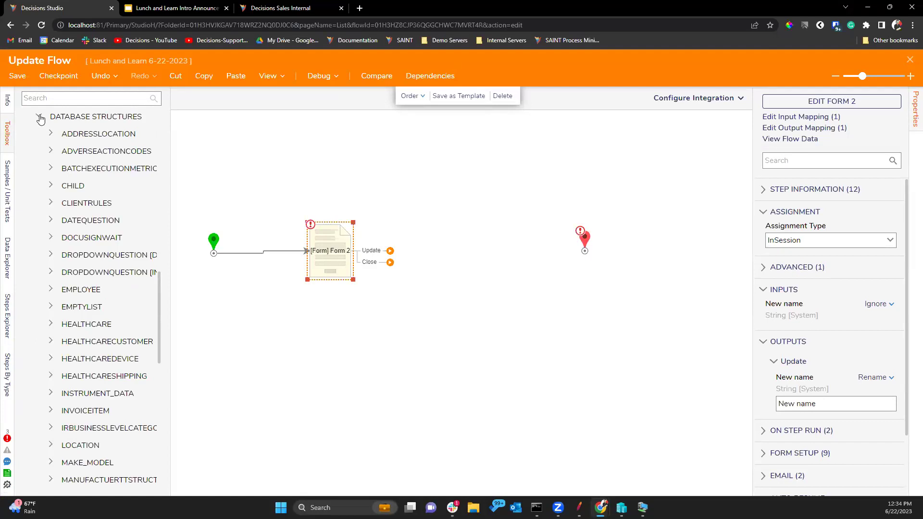
scroll(92, 288, "down", 6)
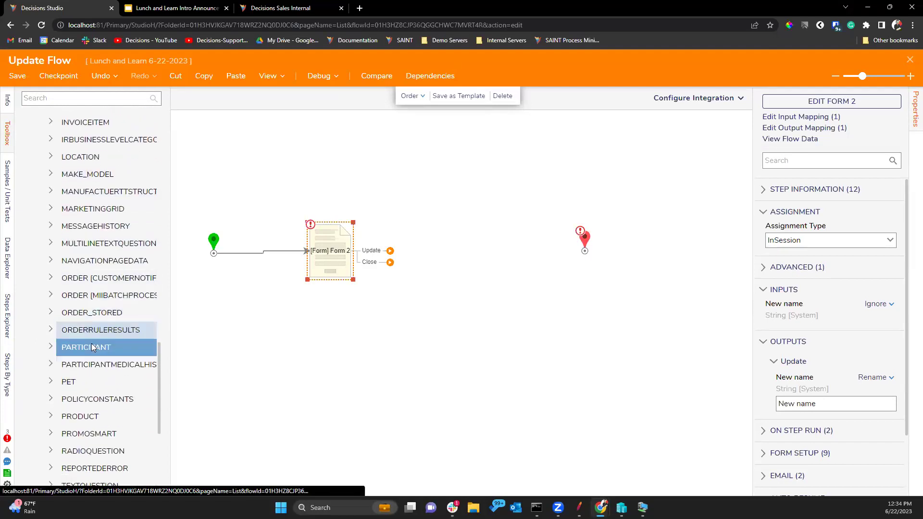
scroll(91, 345, "down", 3)
scroll(92, 337, "up", 9)
scroll(65, 233, "up", 4)
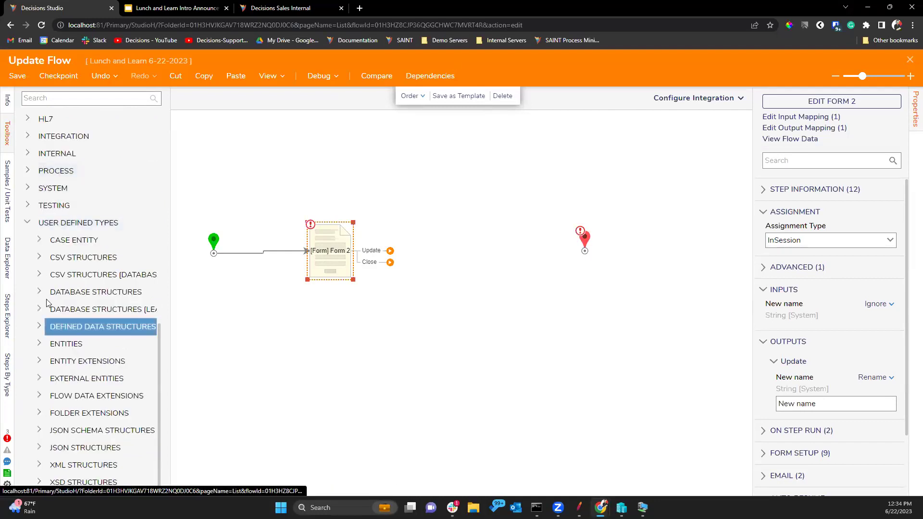
- Add the Selective Update step of the Parent entity to the flow, attached to the form's Update outcome
left_click(39, 345)
scroll(70, 380, "down", 6)
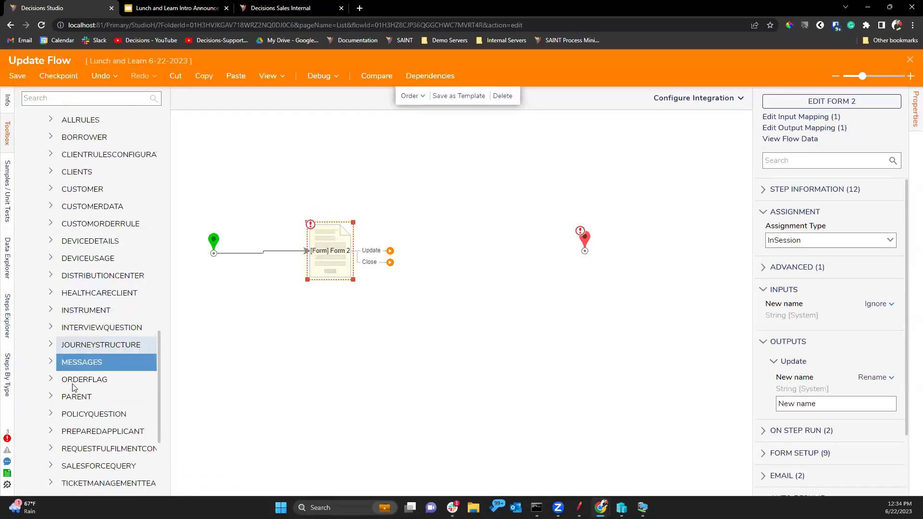
scroll(73, 387, "down", 3)
left_click(84, 328)
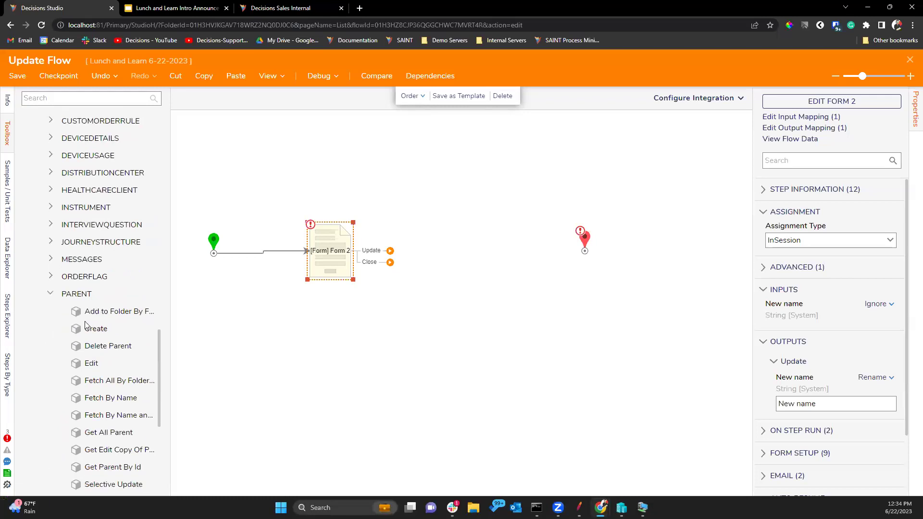
scroll(103, 392, "down", 2)
left_click_drag(108, 383, 379, 172)
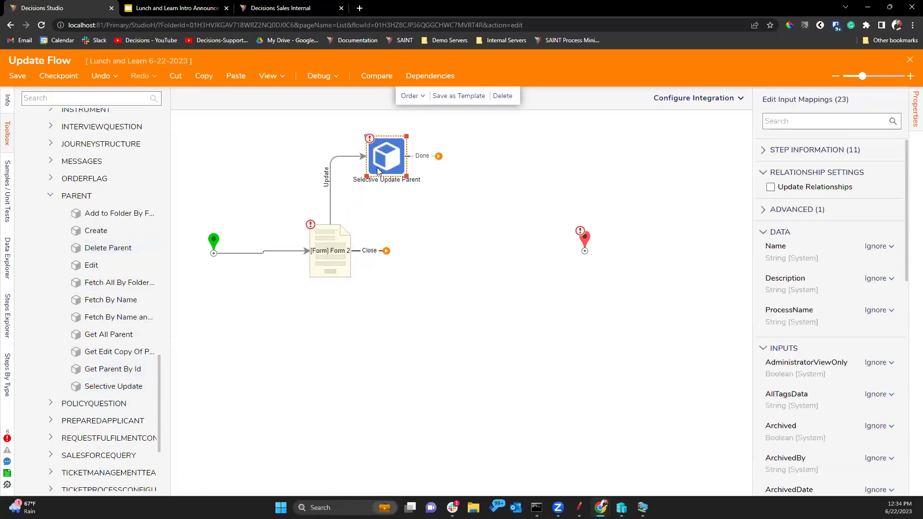
- Map the ProcessName input of the Selective Update Parent step to the flow value New name
scroll(852, 320, "down", 4)
scroll(874, 289, "up", 3)
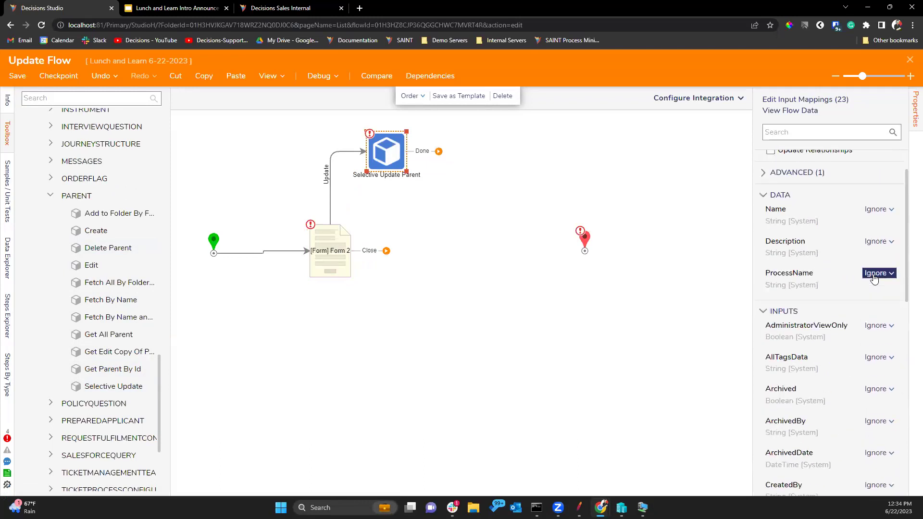
left_click(877, 273)
left_click(817, 249)
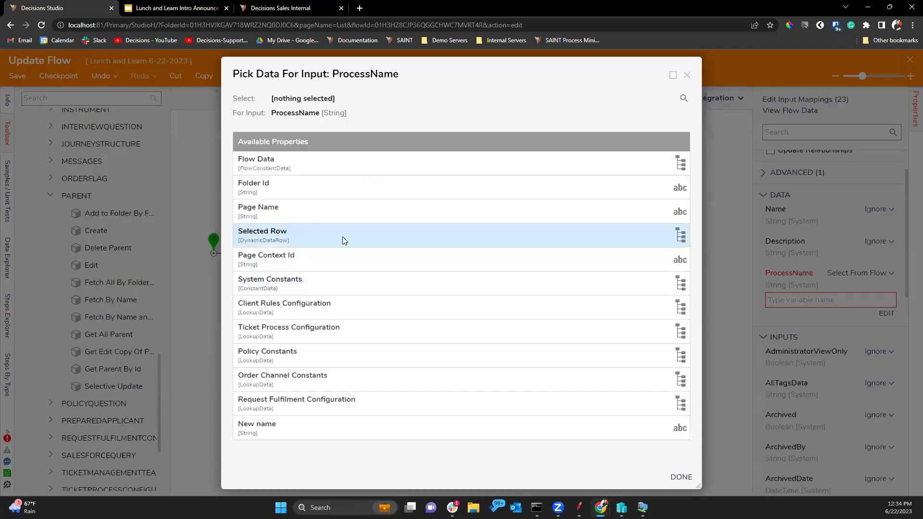
left_click(279, 431)
left_click(681, 477)
- Map the ID input of the Selective Update Parent step to SelectedRow.Field04.TextValue from the flow
scroll(882, 393, "down", 8)
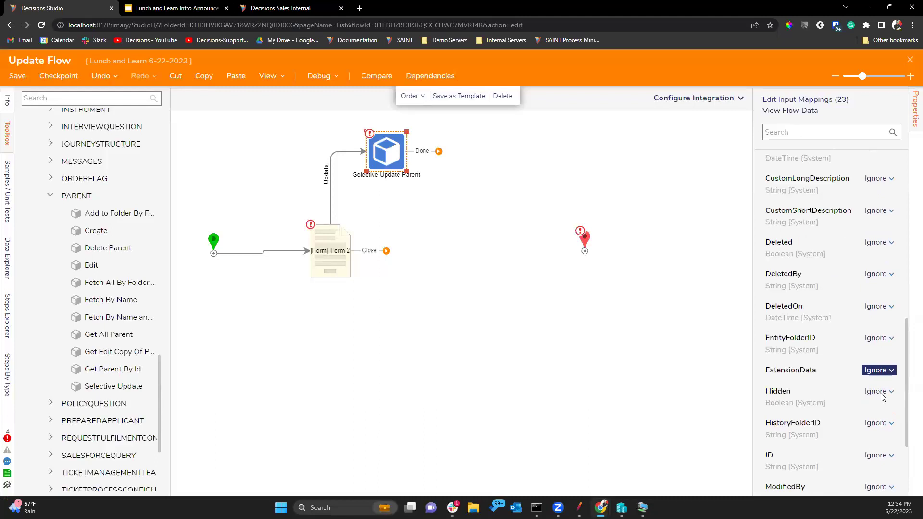
scroll(883, 394, "down", 1)
left_click(875, 329)
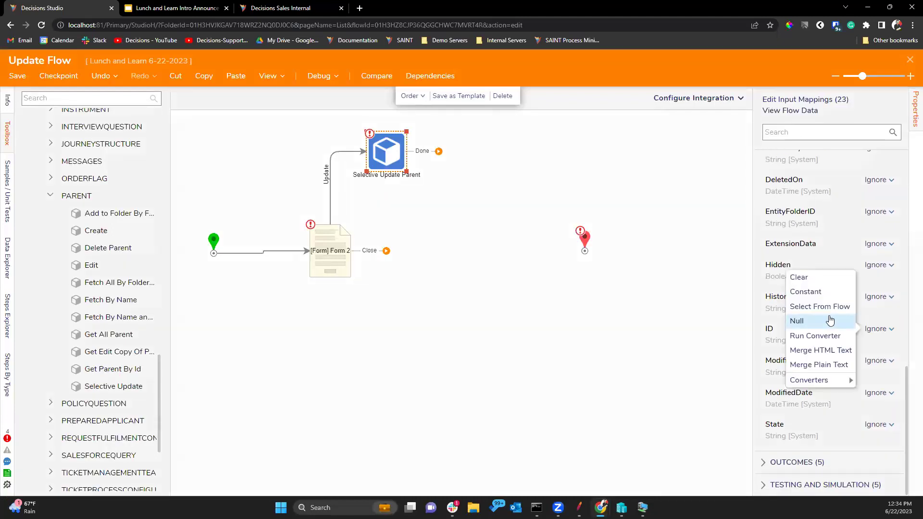
left_click(819, 306)
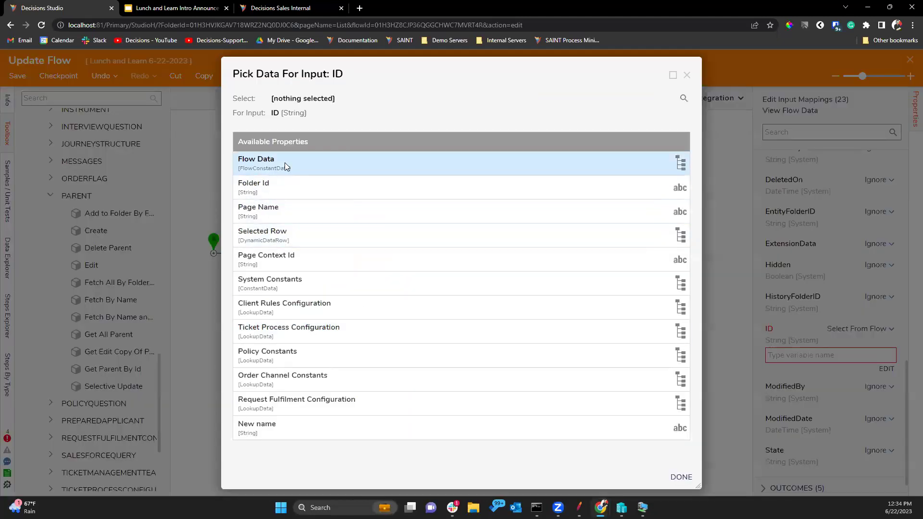
left_click(323, 236)
scroll(336, 255, "down", 4)
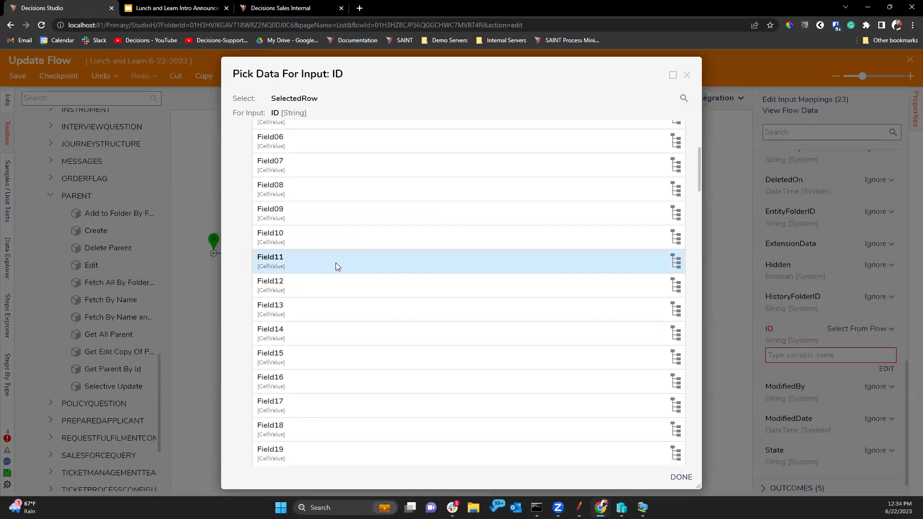
scroll(335, 262, "up", 3)
left_click(282, 232)
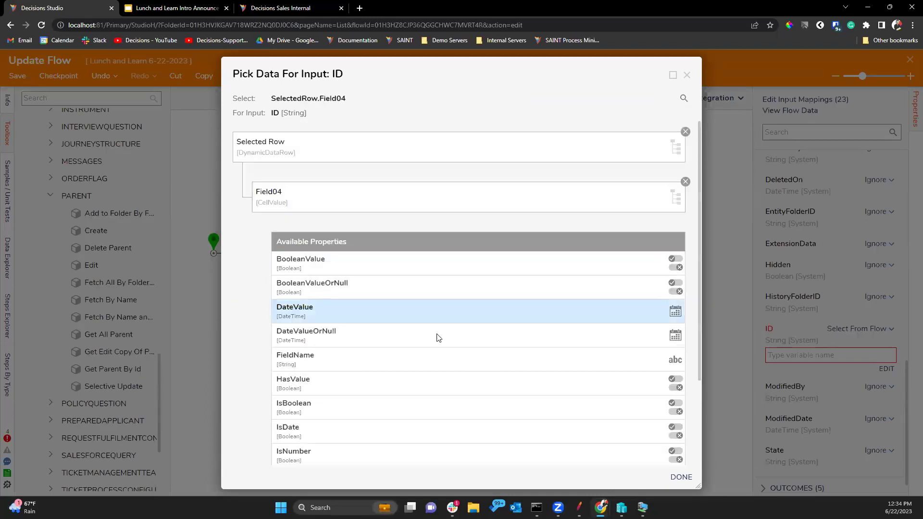
scroll(513, 371, "down", 3)
left_click(417, 439)
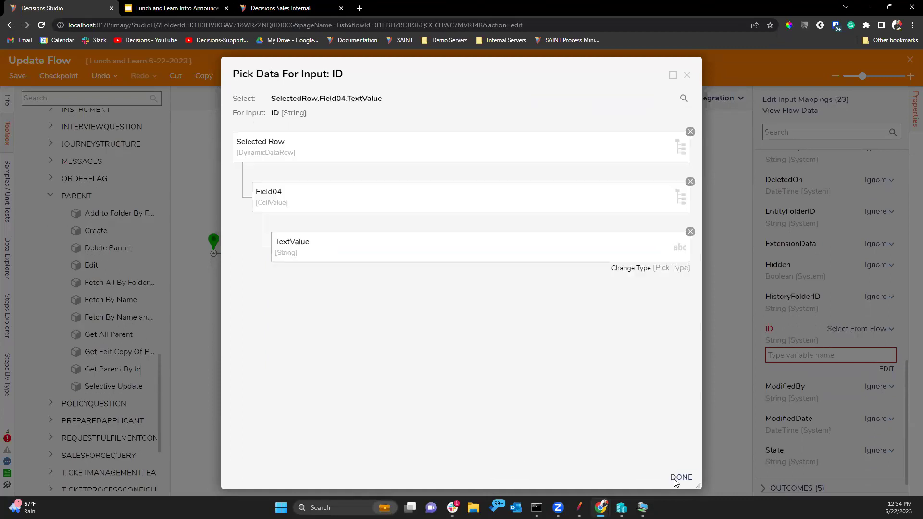
left_click(676, 480)
- Save the flow, and connect the update step's Done outcome and the form's Close outcome to the end step
left_click(17, 76)
left_click(587, 331)
left_click_drag(439, 151, 585, 250)
left_click_drag(390, 251, 584, 251)
- Close Update Flow and accept the calculated column settings that run it from the report
left_click(910, 59)
left_click(584, 328)
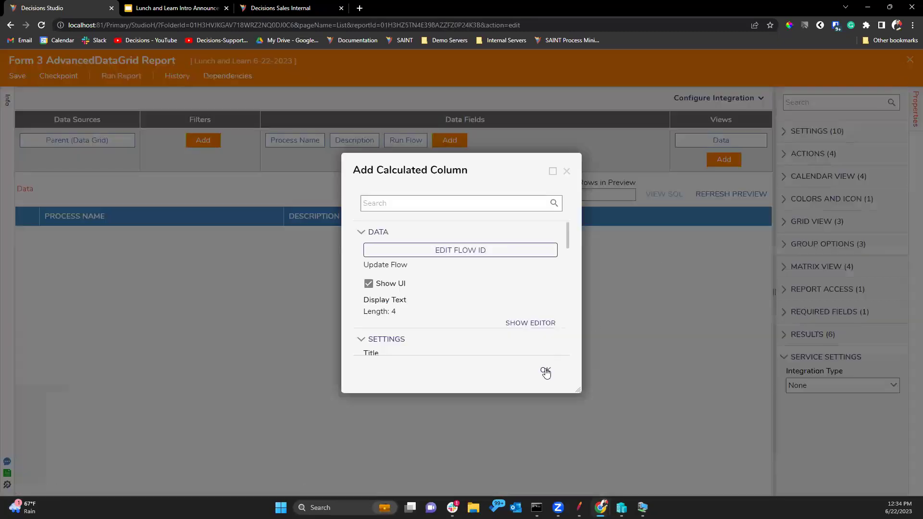
left_click(545, 371)
- Add the Id data field to the report and make its column not visible
left_click(450, 139)
scroll(460, 336, "down", 5)
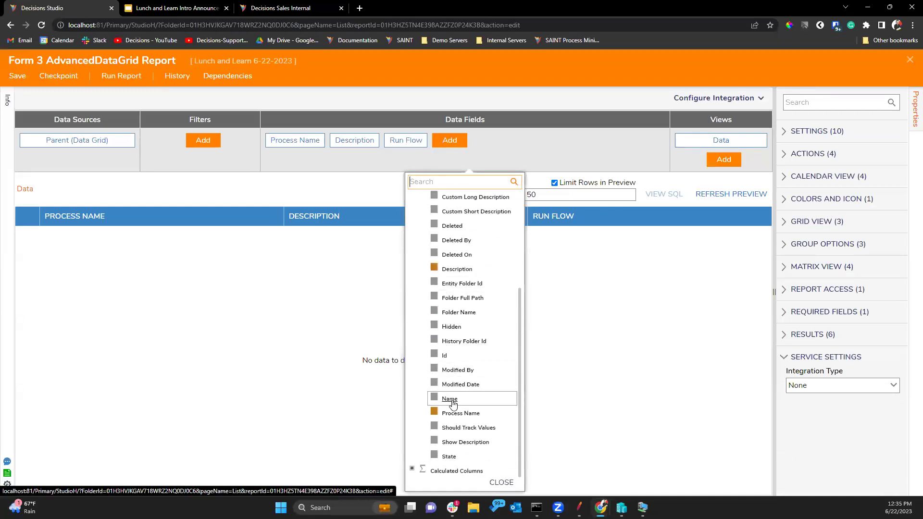
left_click(474, 357)
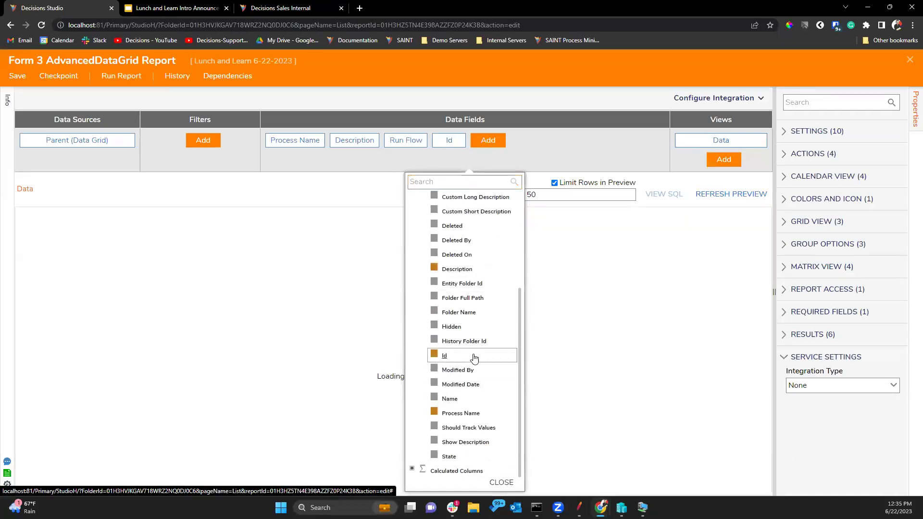
left_click(459, 147)
scroll(793, 270, "down", 1)
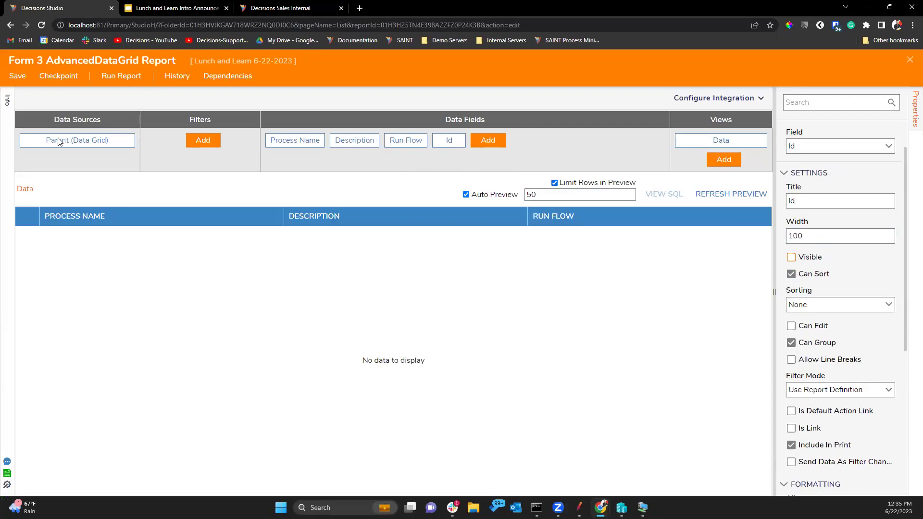
- Save the Form 3 AdvancedDataGrid Report and close it to return to Form 3
left_click(17, 76)
left_click(587, 320)
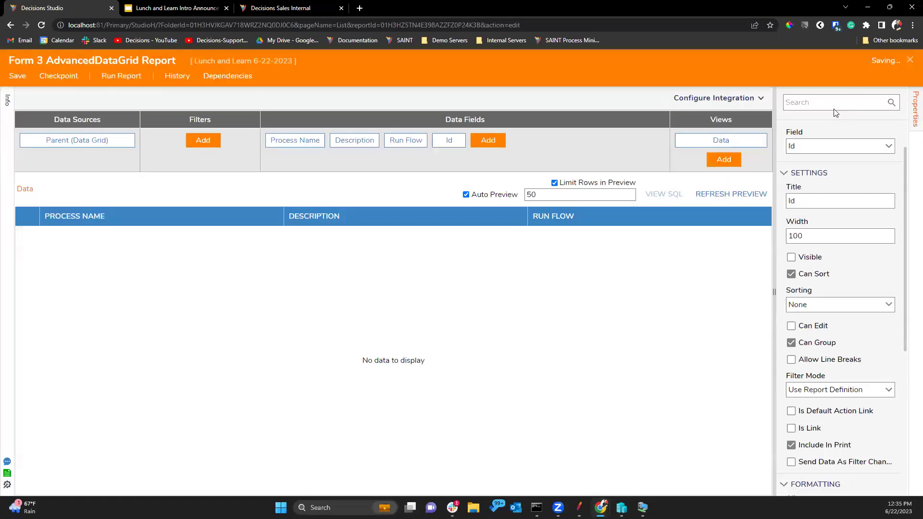
left_click(909, 61)
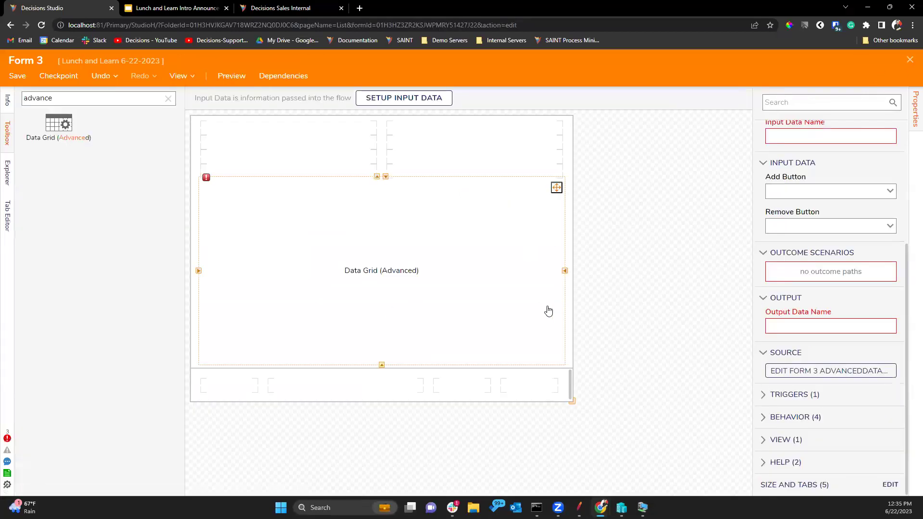
- Place a button in the last cell of the form's bottom row with the outcome name Close
left_click(168, 99)
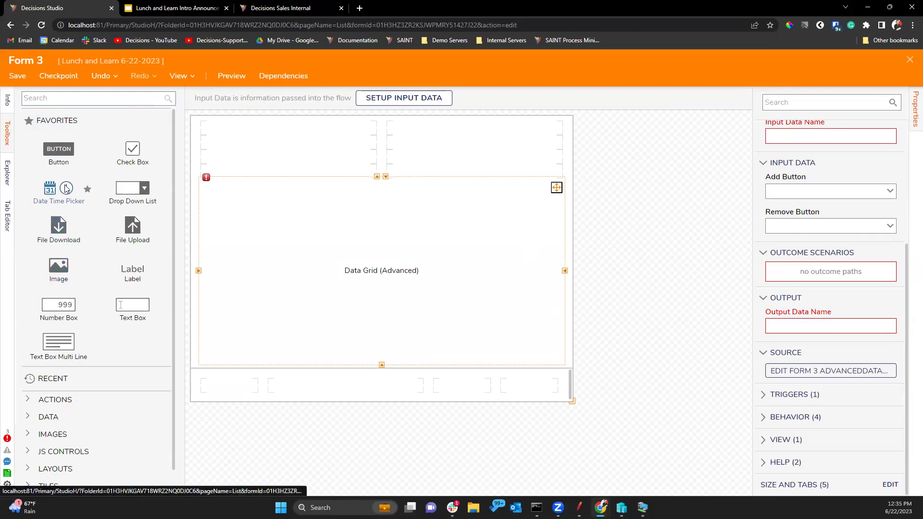
left_click_drag(62, 149, 552, 393)
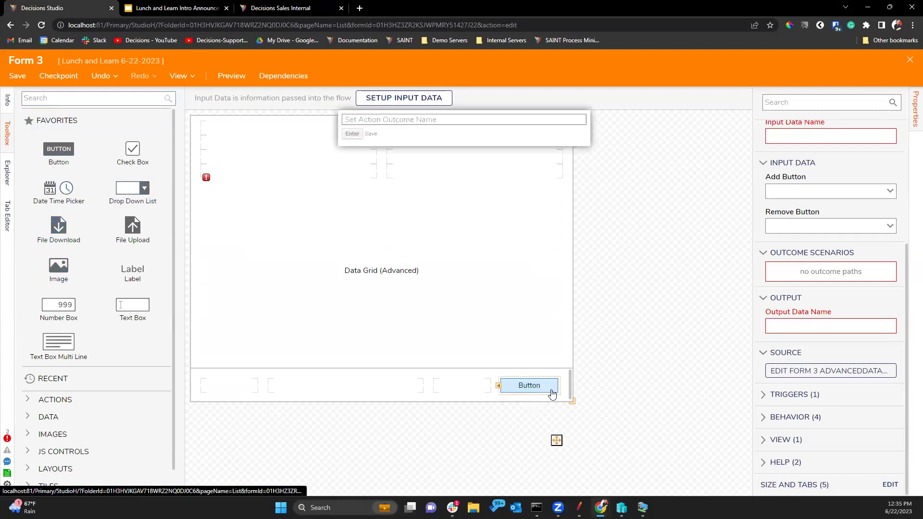
type("Clo")
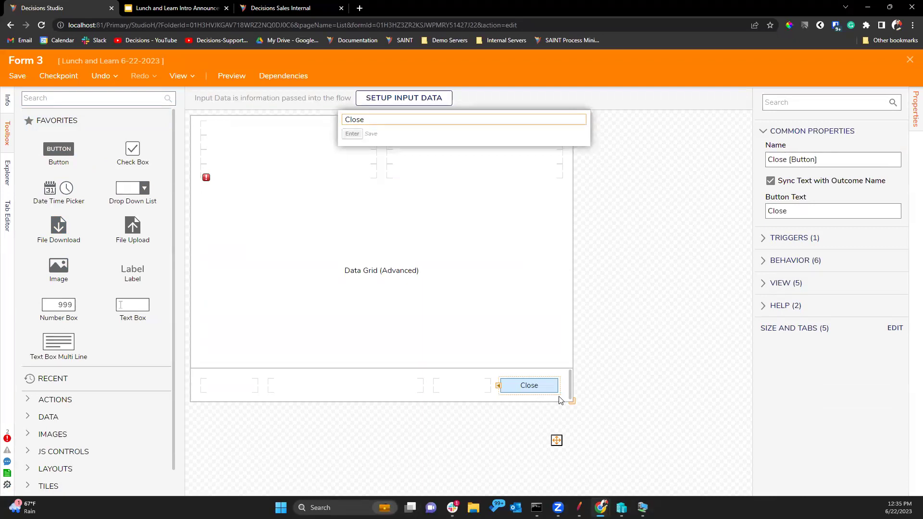
type("se")
key("Return")
- Set the advanced data grid's input data name to Parentlist and open its Add Button choices
left_click(556, 187)
left_click(847, 315)
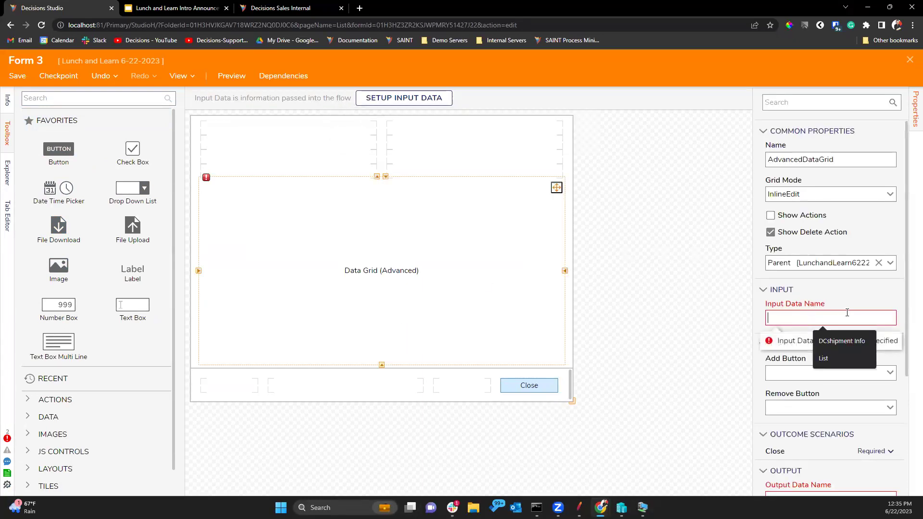
type("Par")
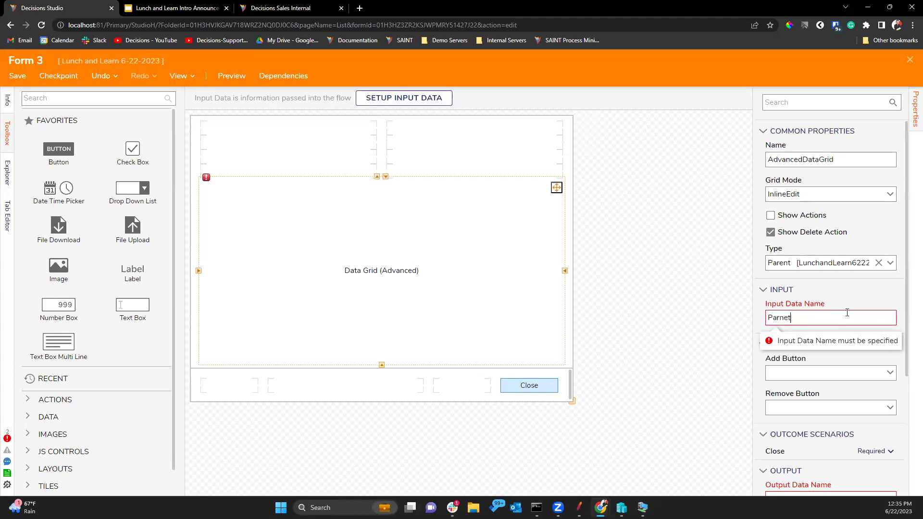
type("net")
key("BackSpace")
key("BackSpace")
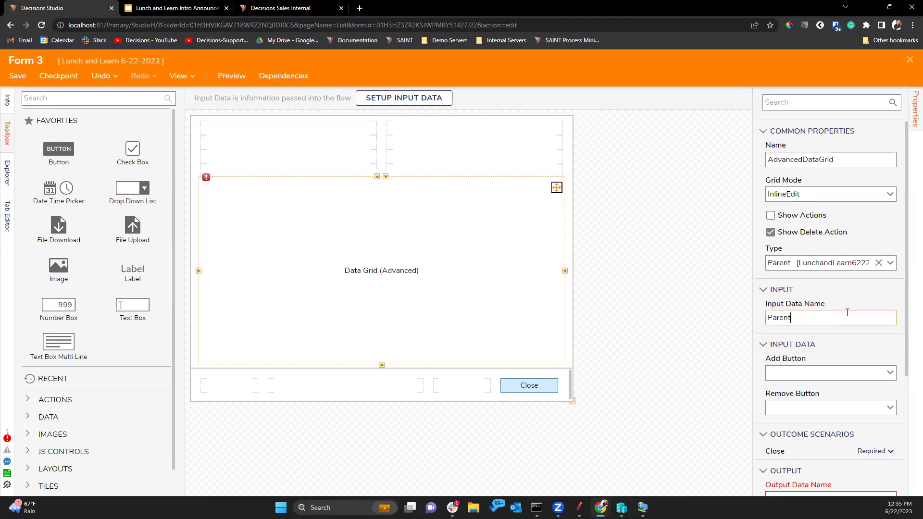
left_click(889, 375)
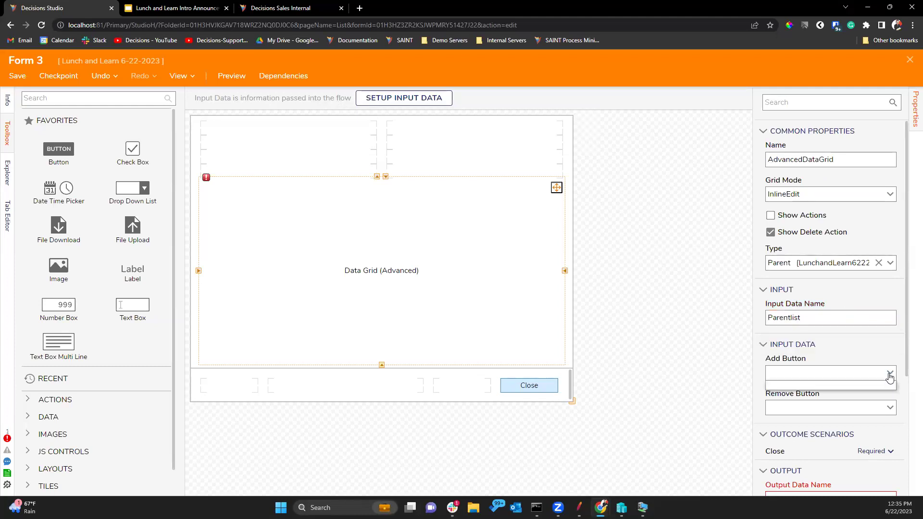
- Place a Data Grid Add Button and a Data Grid Remove Button side by side directly above the advanced data grid
left_click(69, 99)
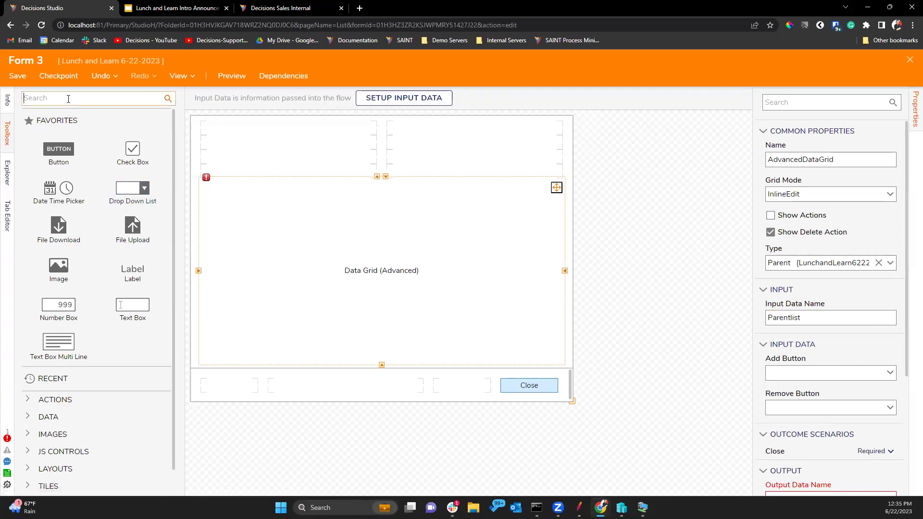
type("data grid")
left_click_drag(120, 124, 275, 172)
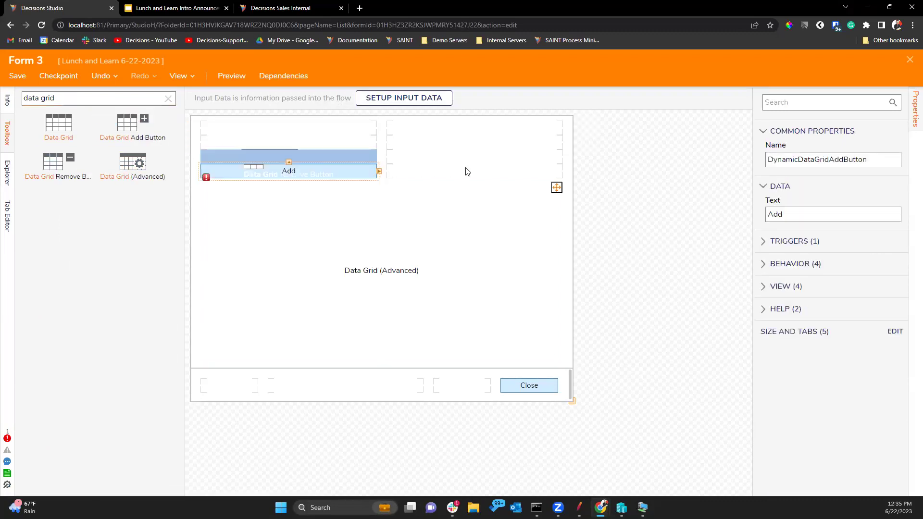
left_click_drag(466, 171, 461, 173)
left_click(346, 176)
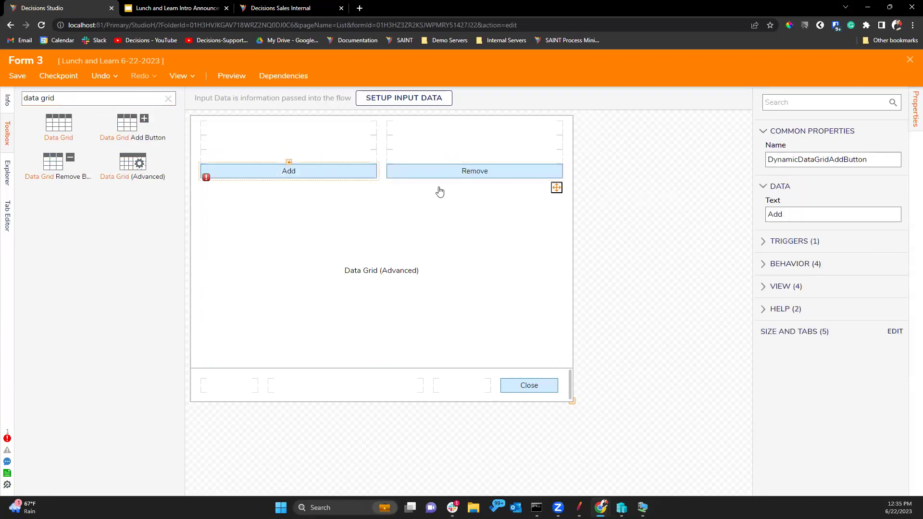
- Link the advanced data grid's Add Button to DynamicDataGridAddButton and its Remove Button to the data grid remove button
left_click(399, 231)
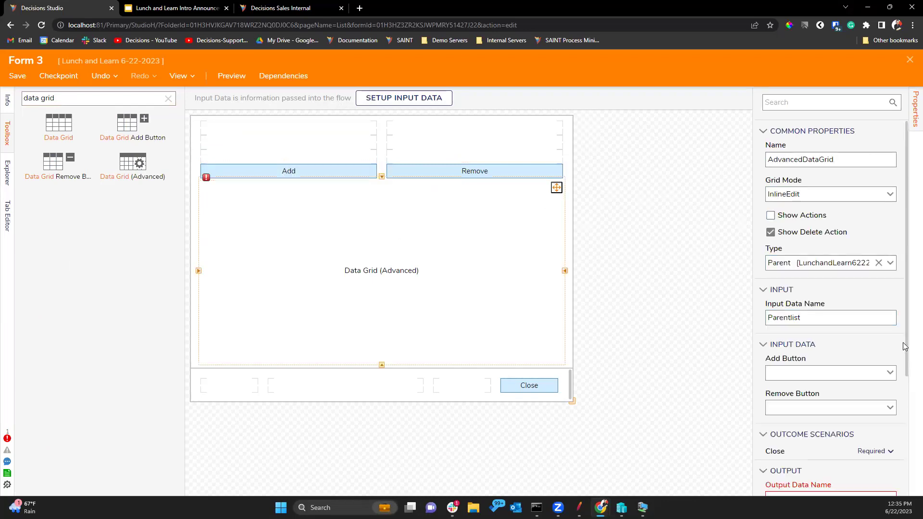
left_click(891, 372)
left_click(889, 389)
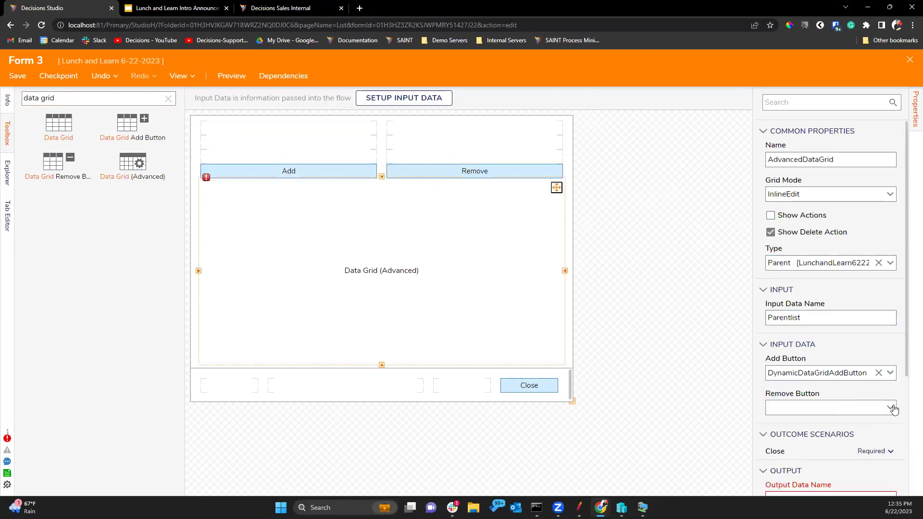
left_click(849, 408)
left_click(824, 423)
- Set the advanced data grid's output data name to List, and save and close Form 3
scroll(814, 365, "down", 3)
left_click(807, 328)
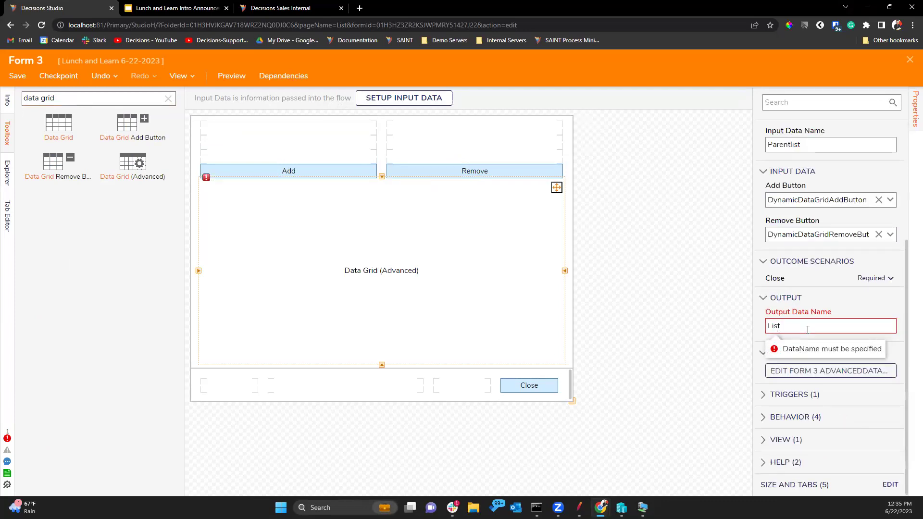
key("Return")
scroll(824, 338, "up", 3)
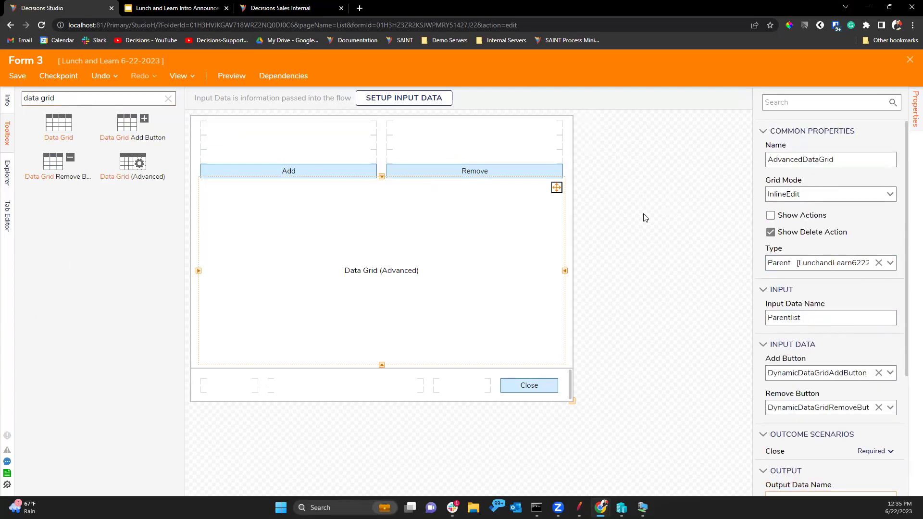
left_click(19, 77)
left_click(909, 61)
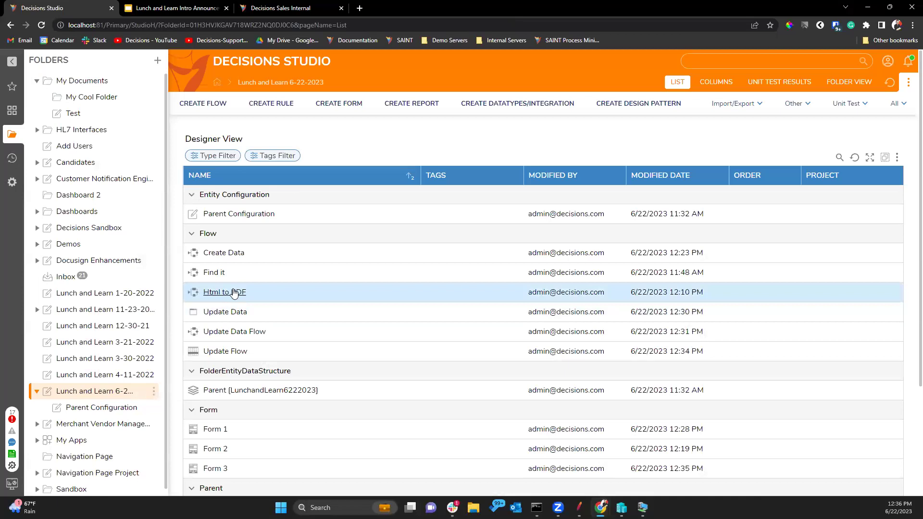
- Open Update Data Flow for editing and delete its Form 1 step
double_click(234, 331)
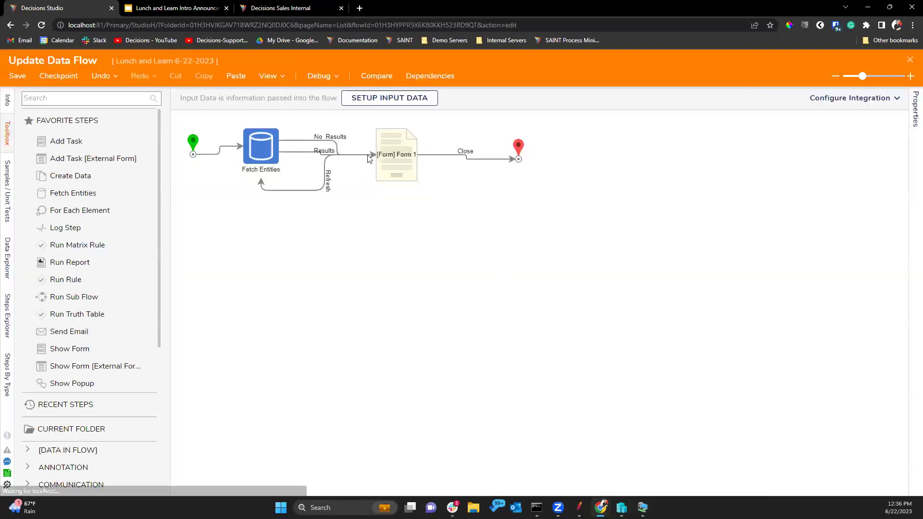
left_click(414, 179)
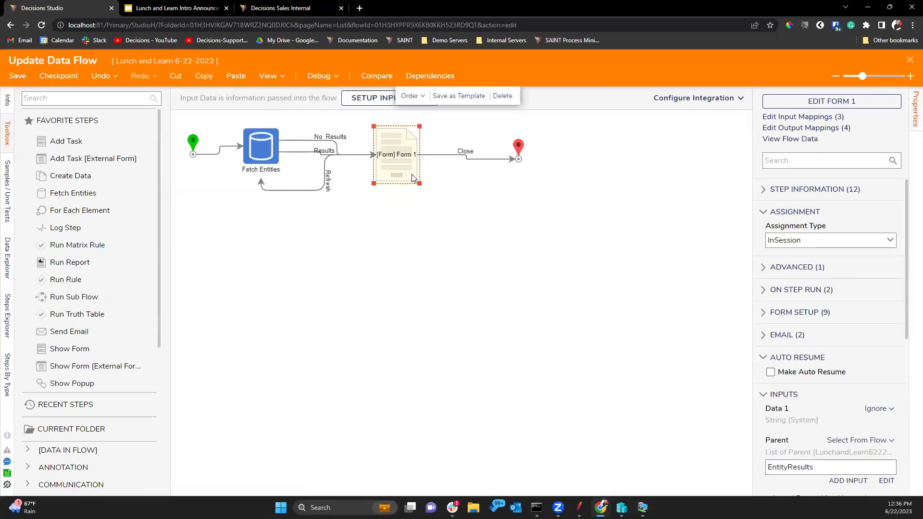
key("Delete")
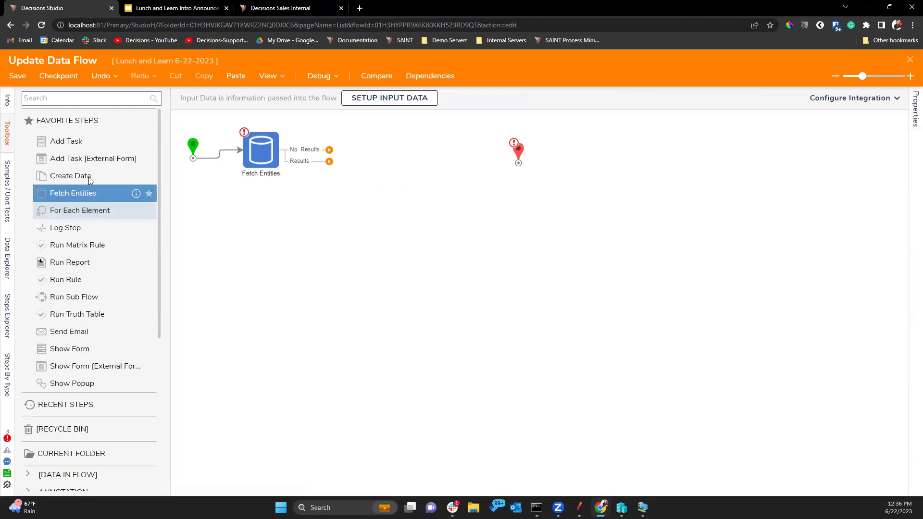
- Add a form step after Fetch Entities, fed by both its outcomes, and assign the existing Form 3 to it
left_click_drag(466, 159, 374, 164)
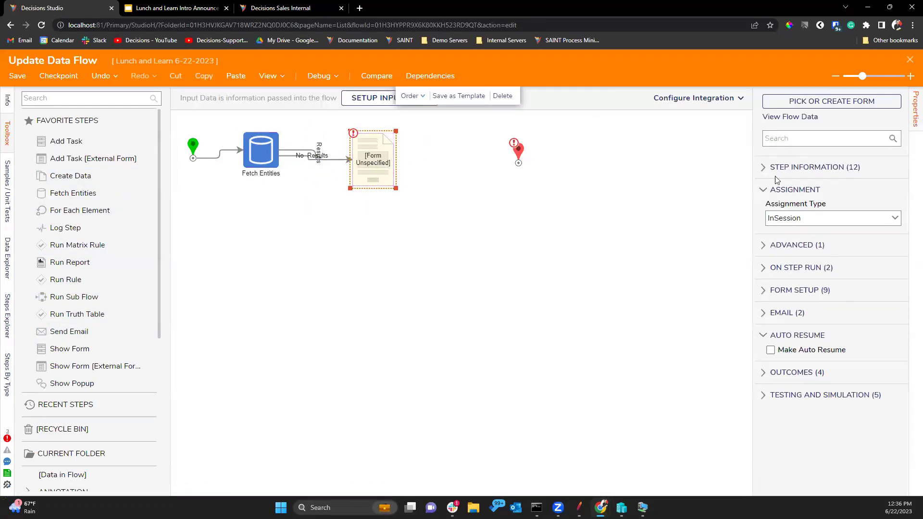
left_click(842, 110)
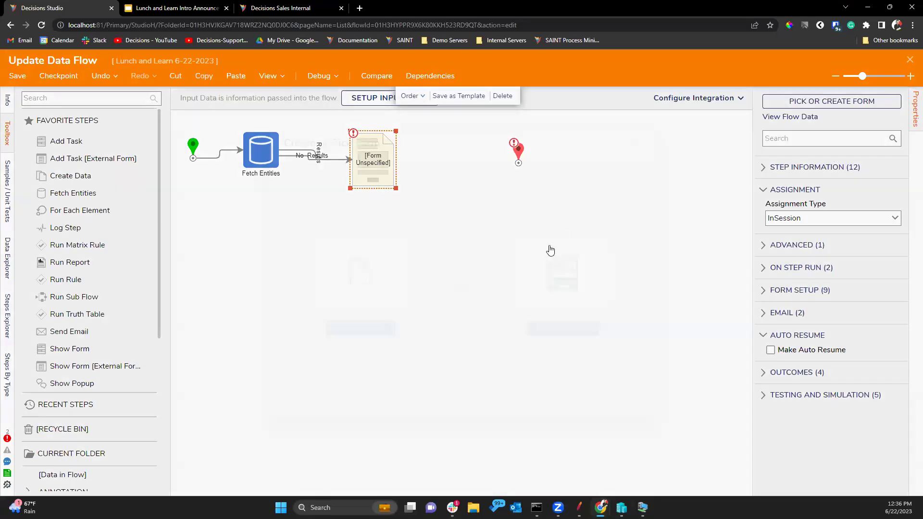
left_click(557, 262)
left_click(398, 126)
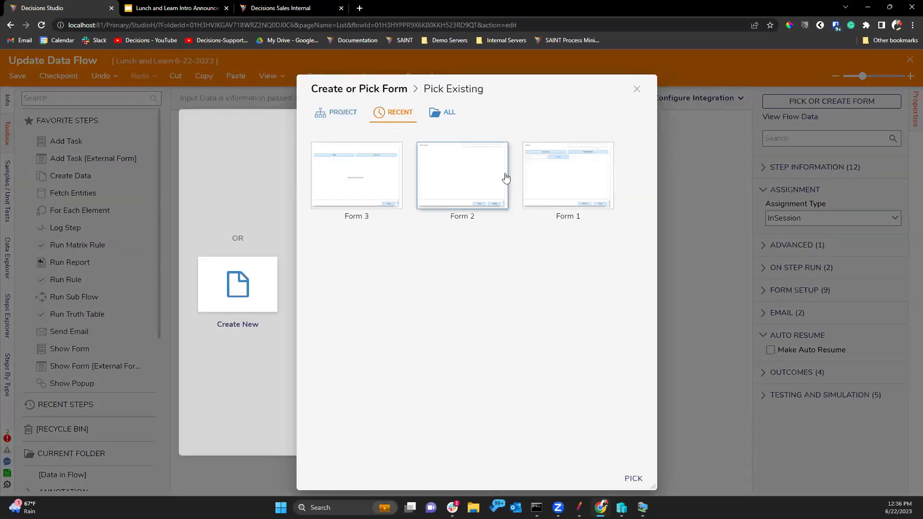
left_click(376, 186)
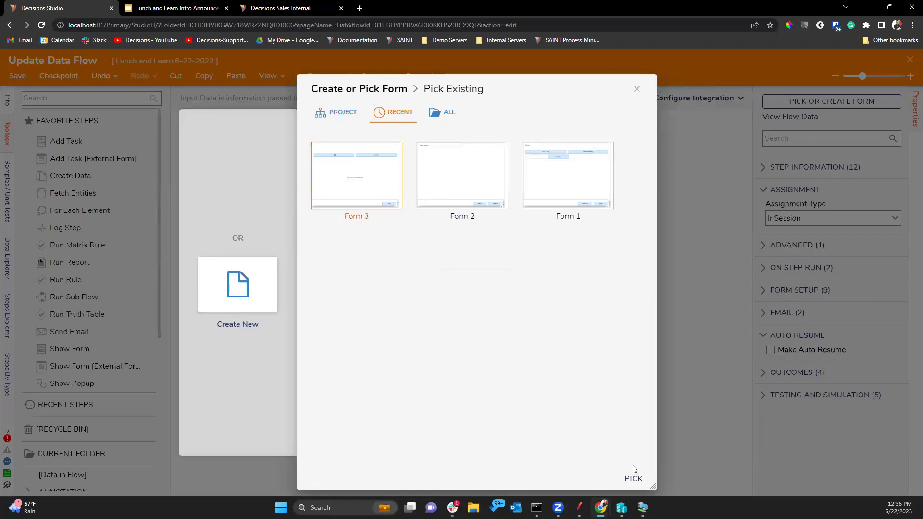
left_click(633, 478)
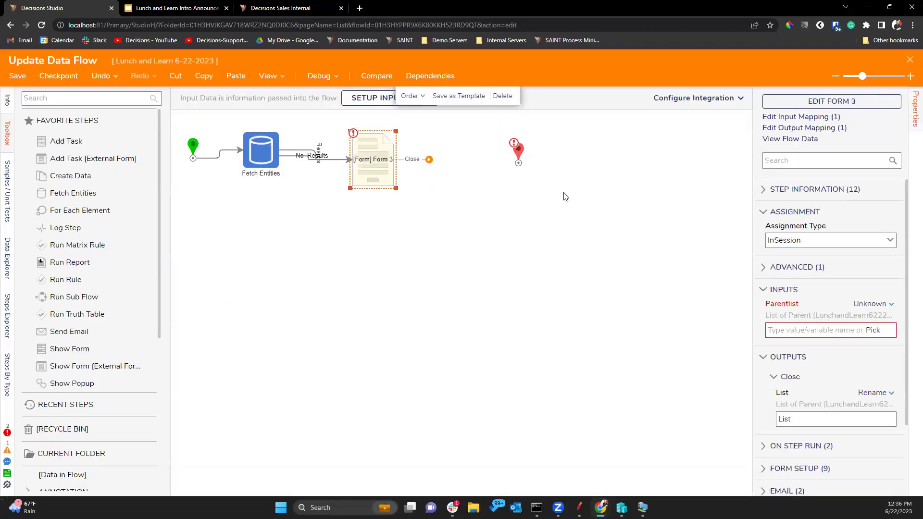
- Map the form step's Parentlist input to EntityResults and connect its Close outcome to the end step
left_click(872, 332)
left_click(276, 336)
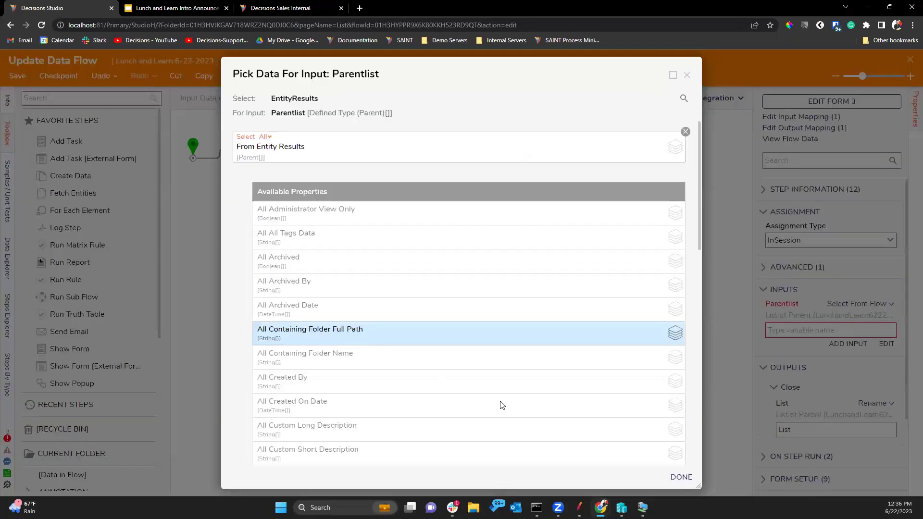
left_click(681, 478)
left_click_drag(428, 159, 518, 144)
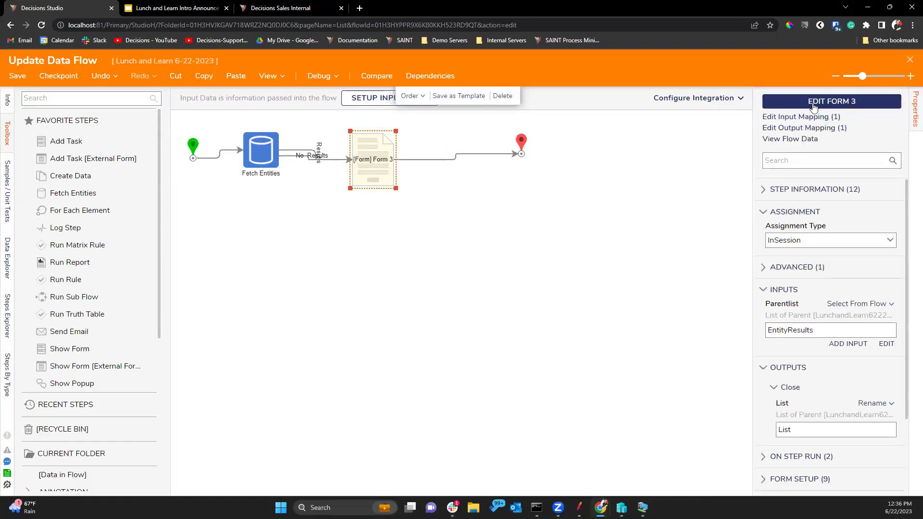
- Debug Update Data Flow and test the grid row's Edit link by submitting a new name
left_click(316, 78)
left_click(472, 226)
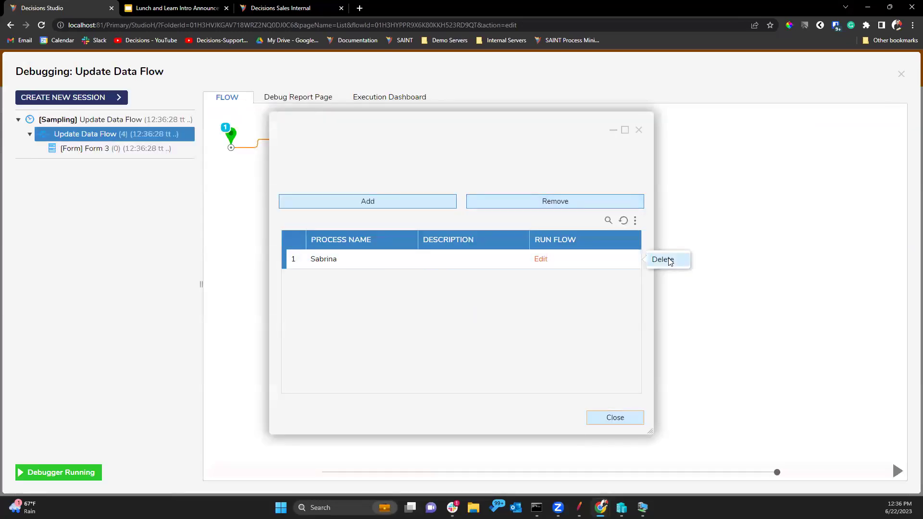
left_click(544, 259)
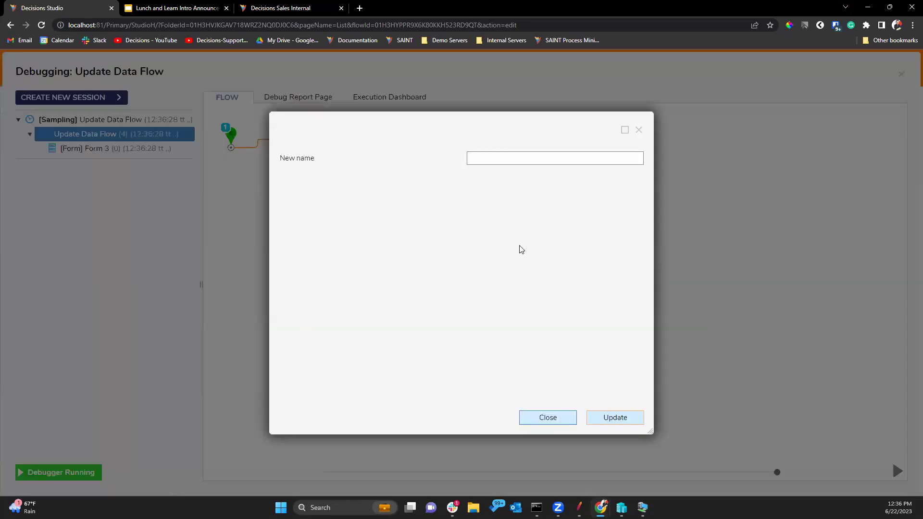
left_click(514, 157)
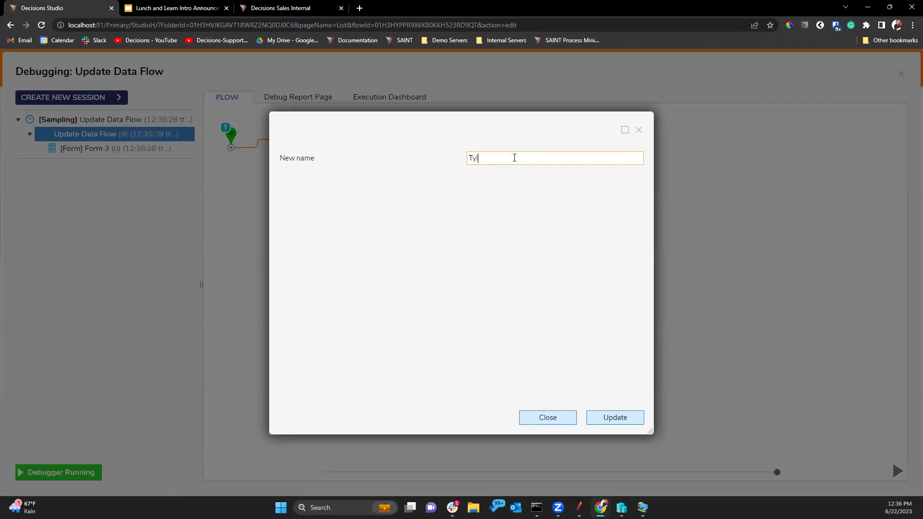
left_click(623, 416)
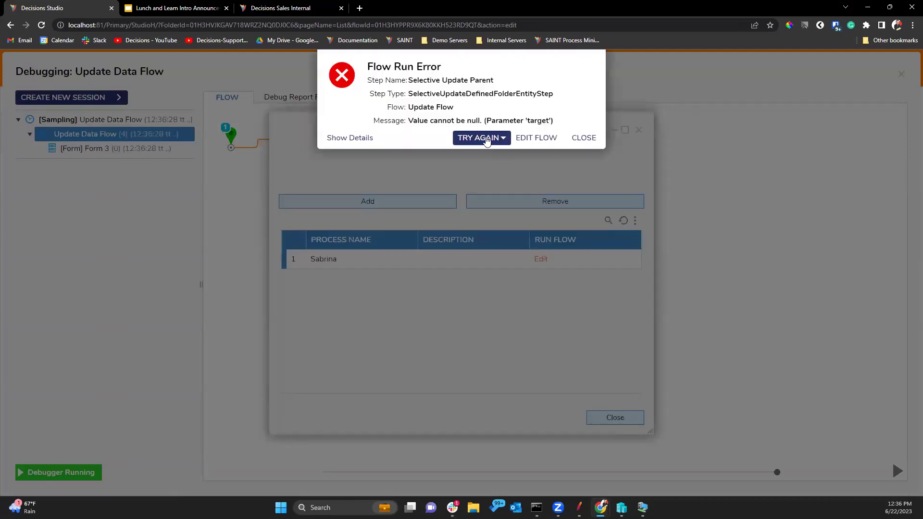
- Inspect the Selective Update Parent step's ID input mapping in the failing Update Flow, and close the debug session
left_click(544, 143)
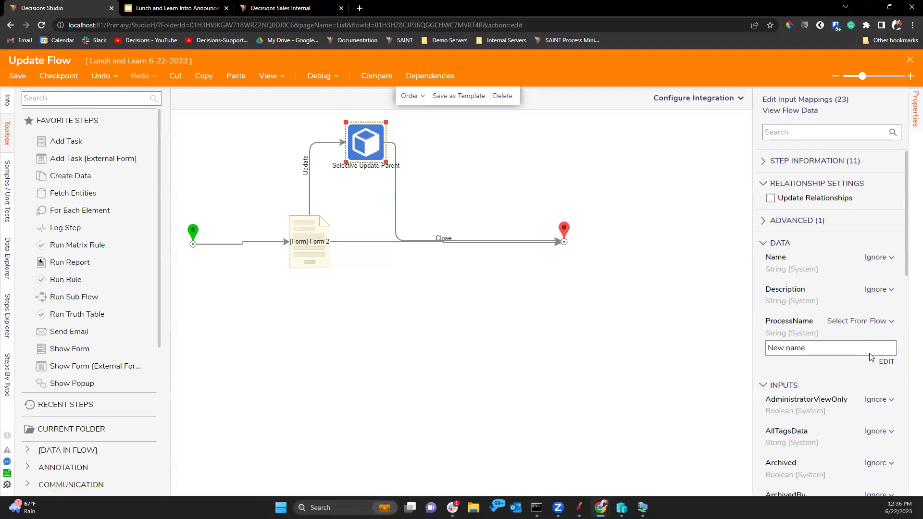
scroll(871, 357, "down", 10)
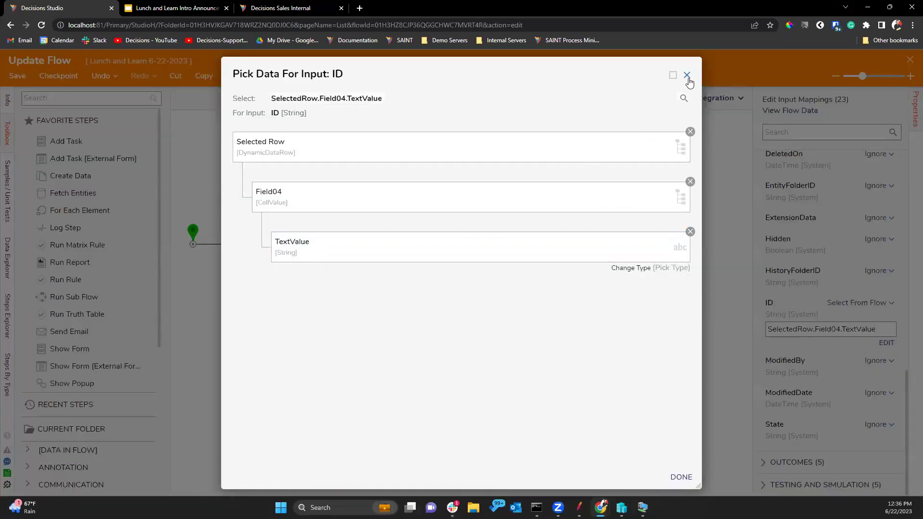
left_click(689, 79)
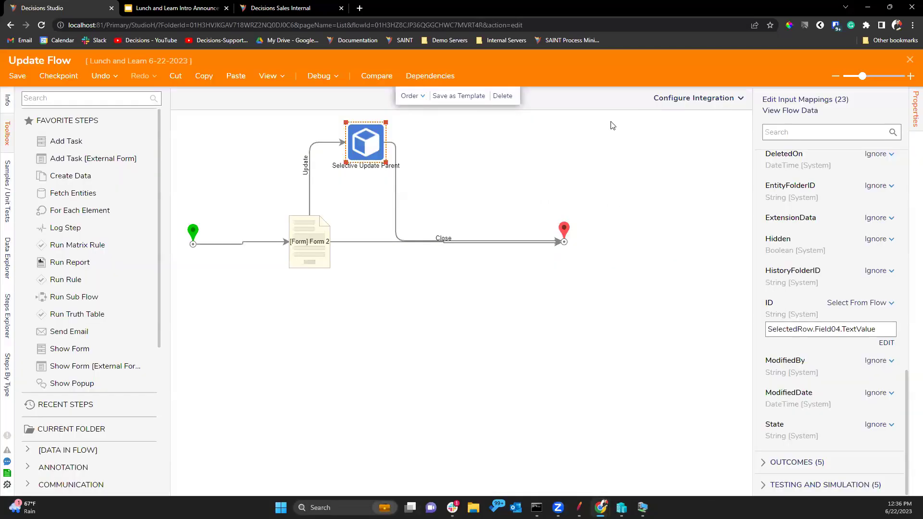
left_click(910, 59)
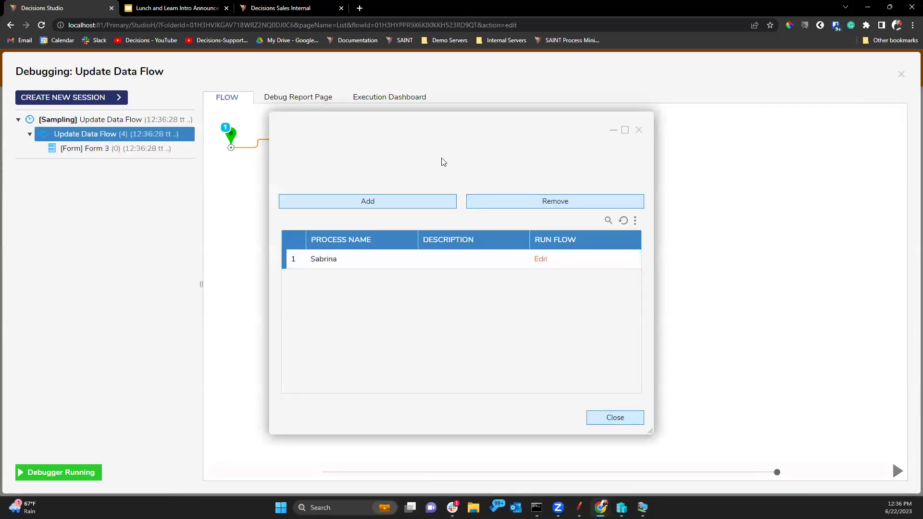
left_click(639, 130)
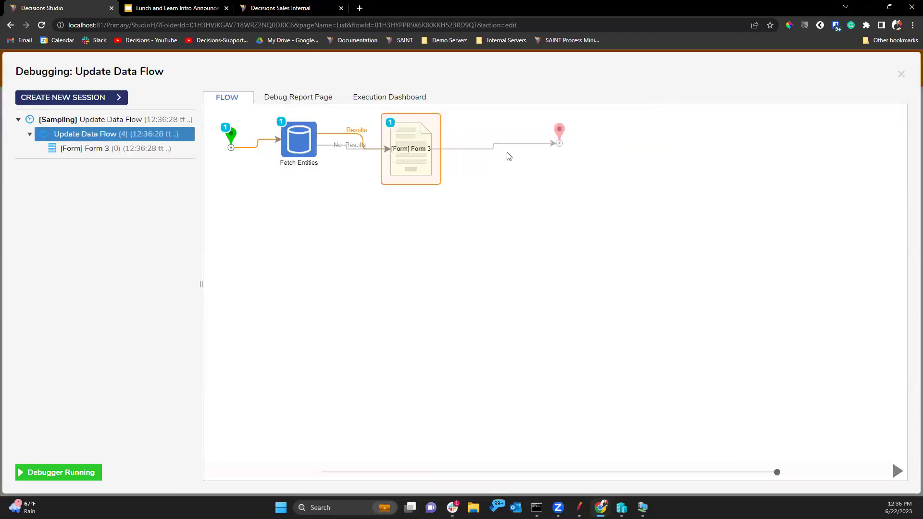
left_click(900, 75)
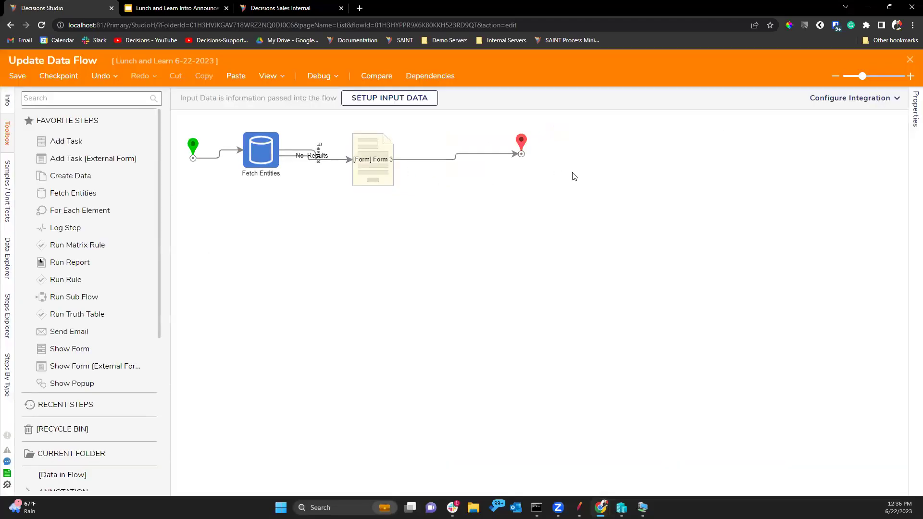
- Open Form 3 from its step in Update Data Flow and edit the advanced data grid's source report
left_click(373, 161)
left_click(834, 103)
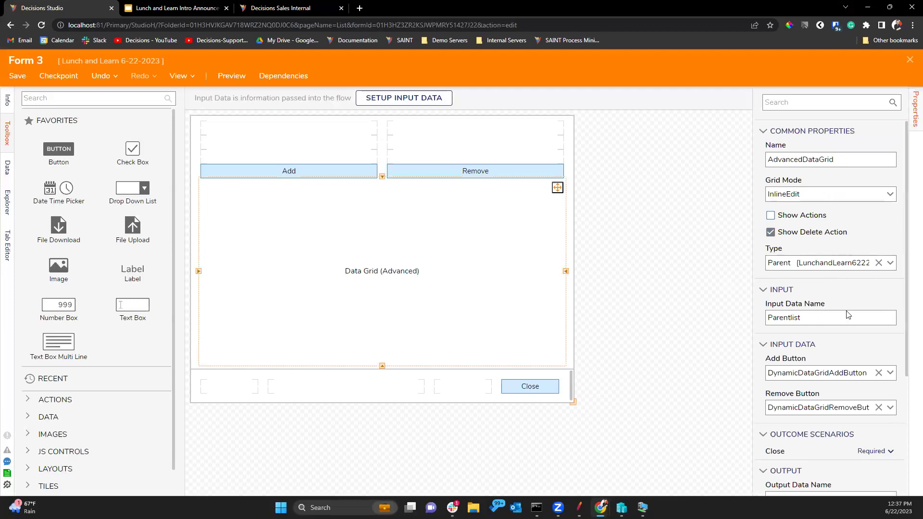
scroll(848, 314, "down", 3)
left_click(844, 371)
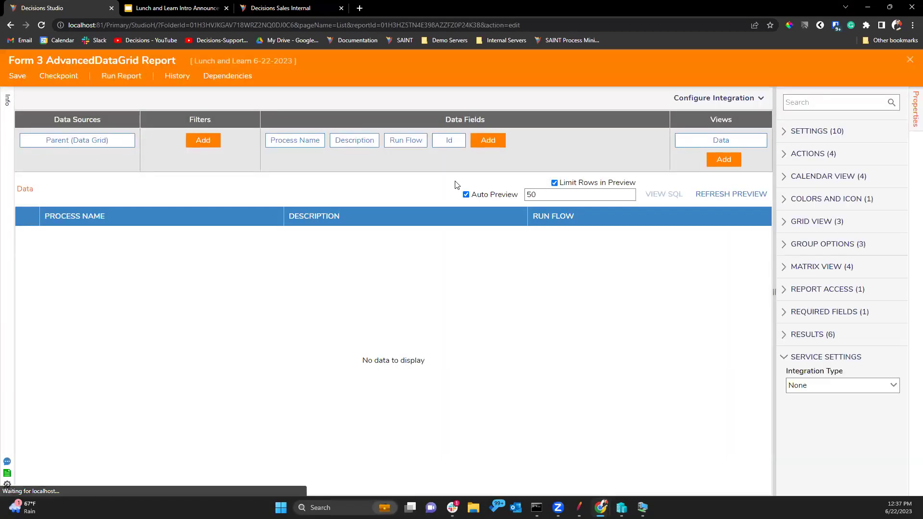
- Review the report's Id and Run Flow field settings, including the Run Flow display text
left_click(448, 141)
left_click(410, 144)
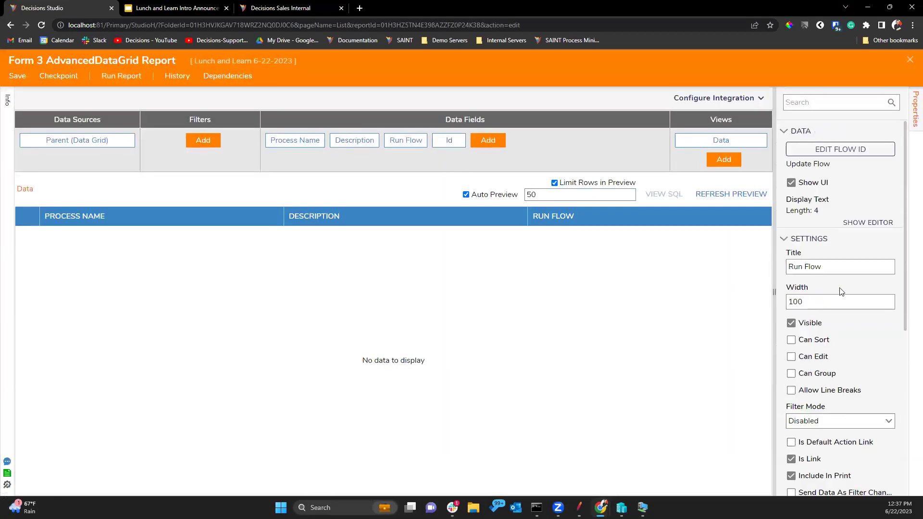
left_click(862, 222)
left_click(755, 125)
- In the Run Flow field's Update Flow, map the Selective Update Parent step's ID input to SelectedRow.Field03.TextValue
left_click(840, 149)
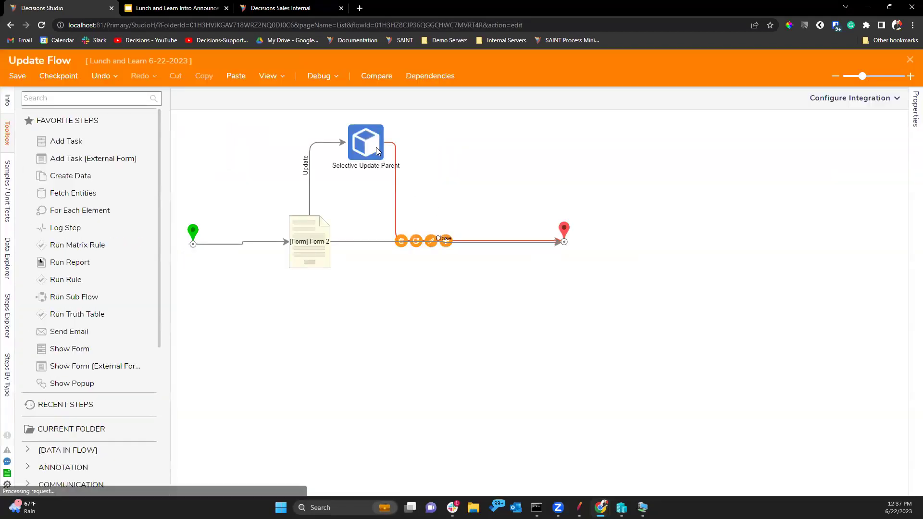
left_click(375, 148)
scroll(880, 323, "down", 15)
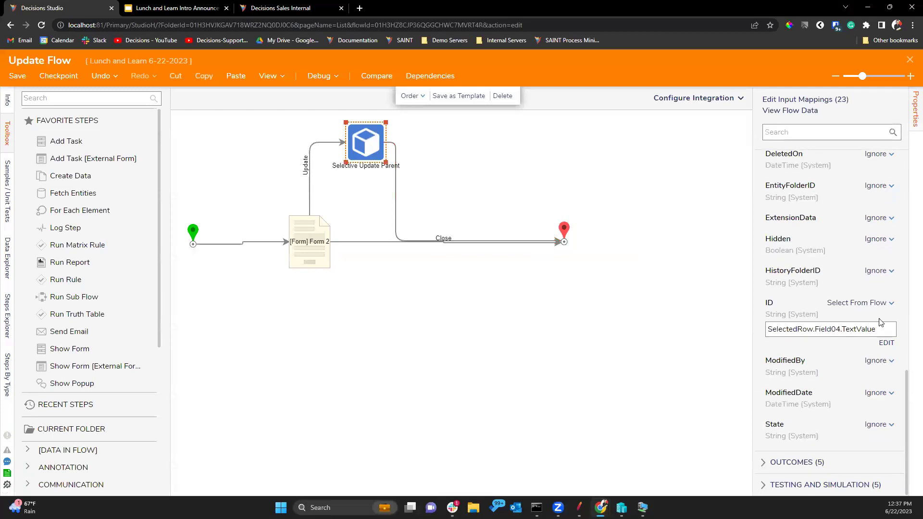
left_click(886, 342)
left_click(687, 178)
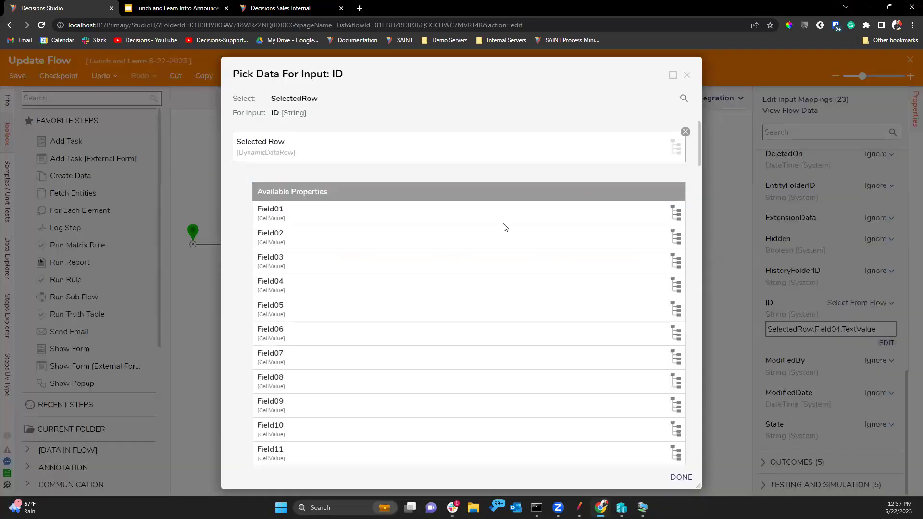
left_click(320, 266)
scroll(338, 336, "down", 3)
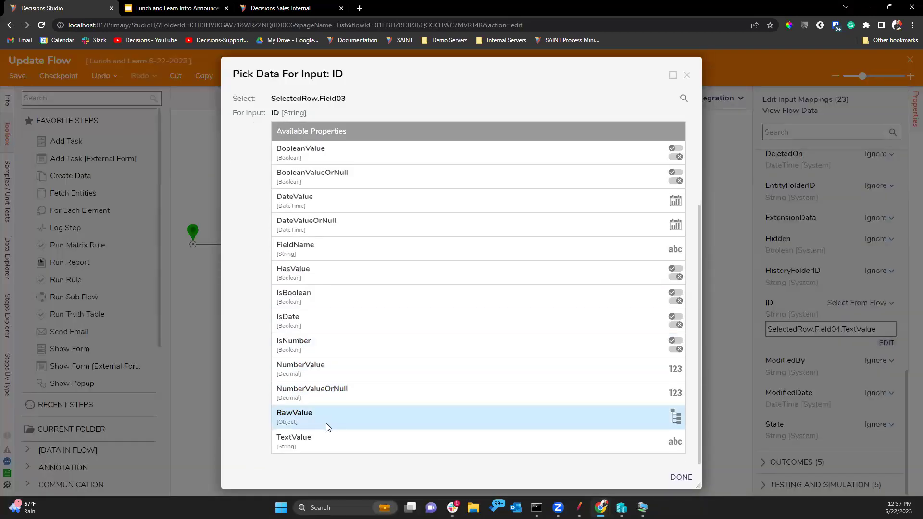
left_click(327, 441)
left_click(681, 477)
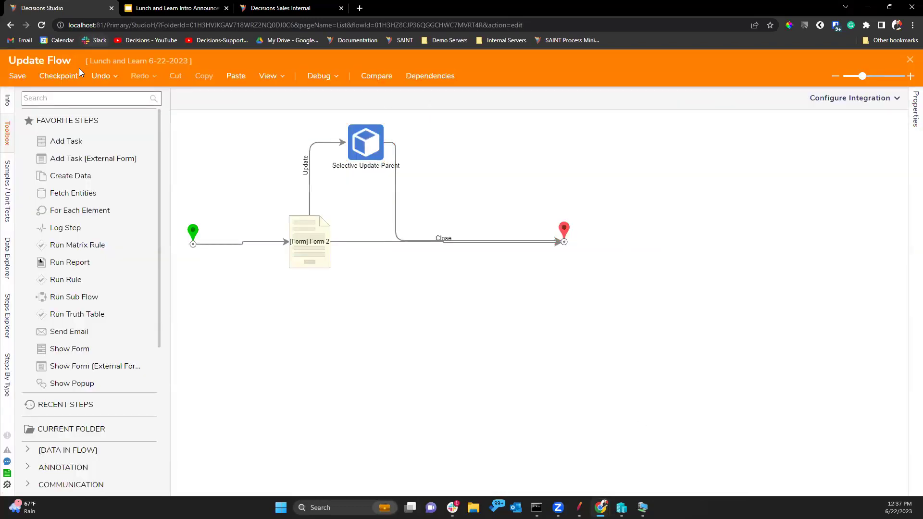
- Save and close both Update Flow and the Form 3 AdvancedDataGrid Report to return to Form 3
left_click(18, 76)
left_click(587, 321)
left_click(909, 61)
left_click(20, 77)
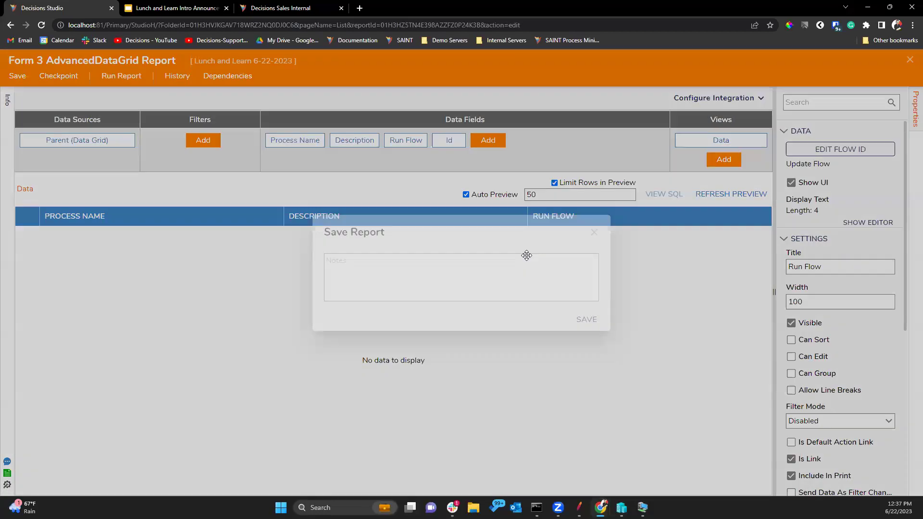
left_click(585, 320)
left_click(910, 61)
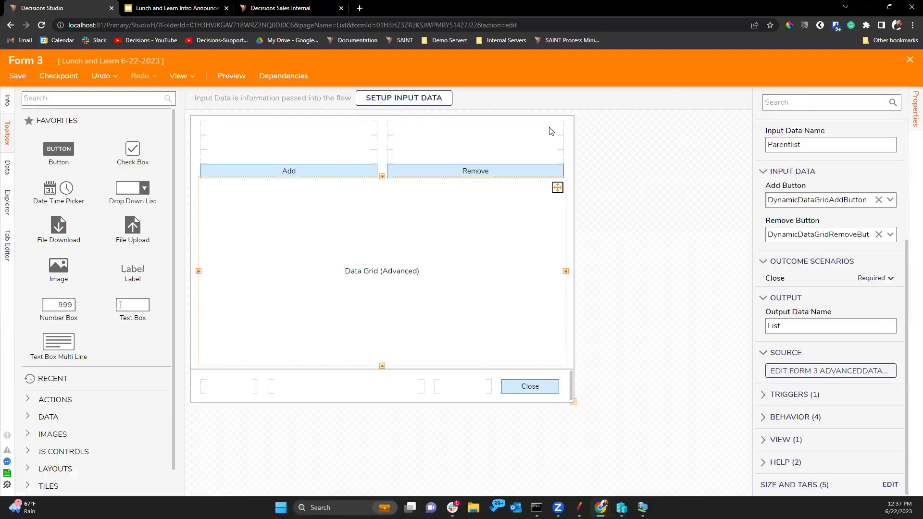
- Save Form 3 and close it to return to Update Data Flow
key("ctrl+s")
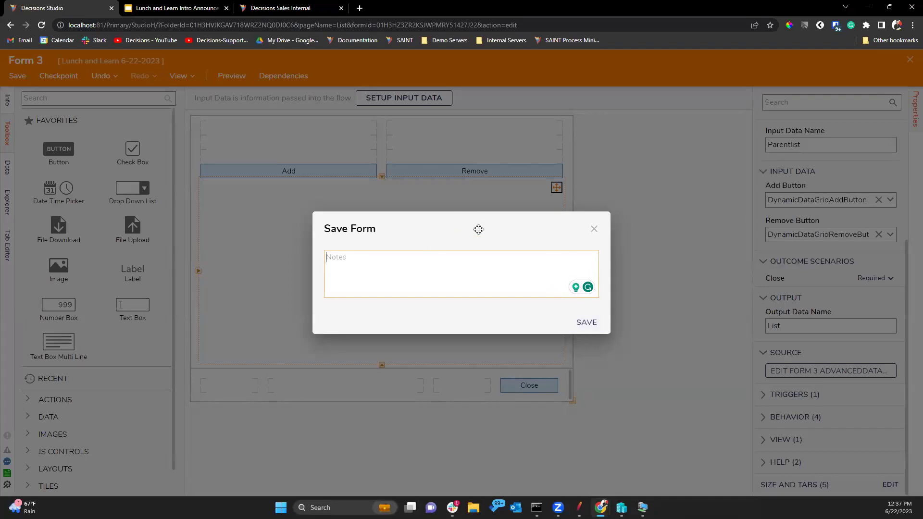
left_click(586, 323)
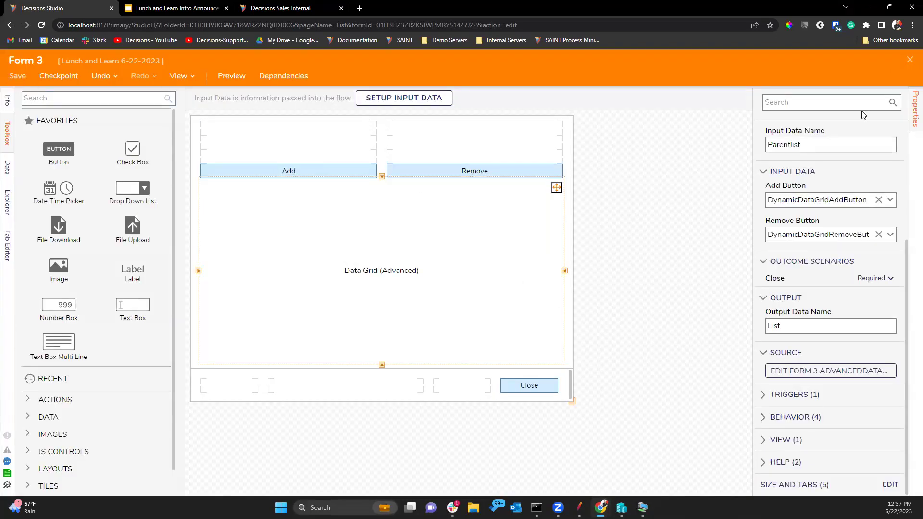
key("ctrl+s")
left_click(585, 323)
left_click(910, 59)
- Debug Update Data Flow, submit a new name through the grid row's Edit link, and close the debugger
left_click(321, 75)
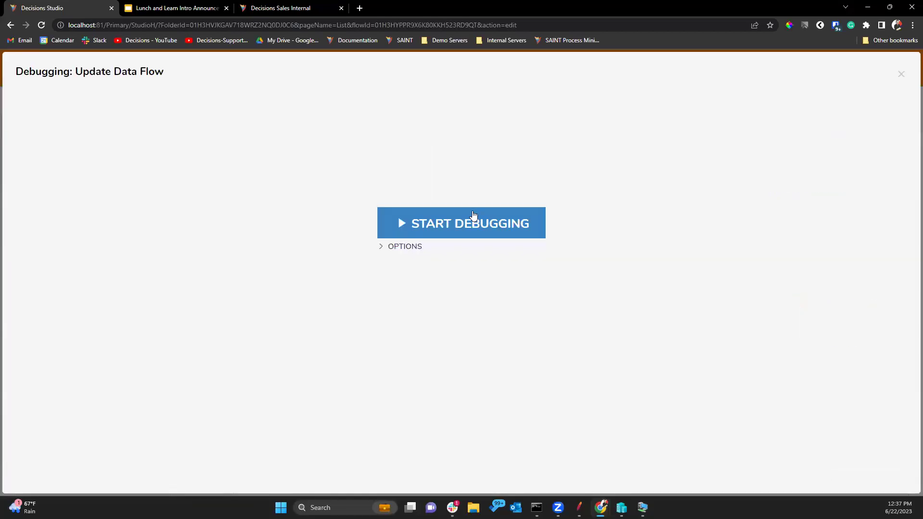
left_click(474, 221)
left_click(540, 259)
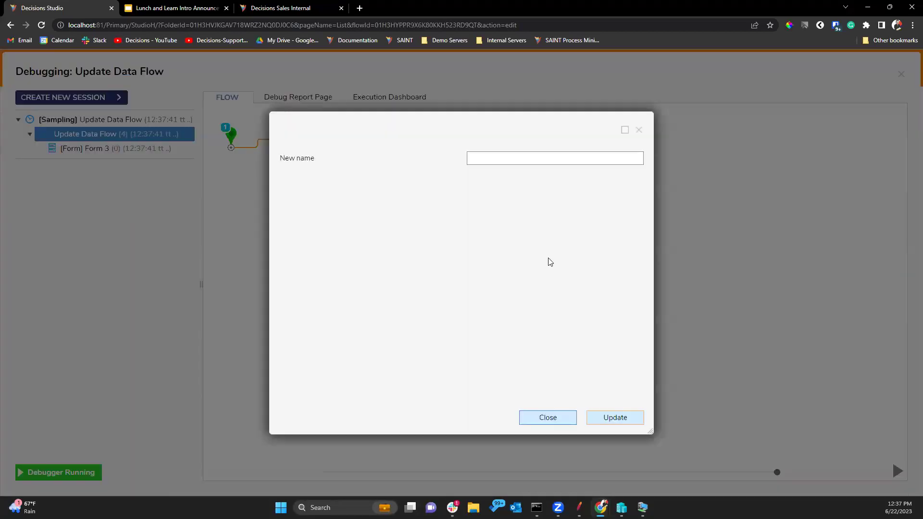
left_click(485, 163)
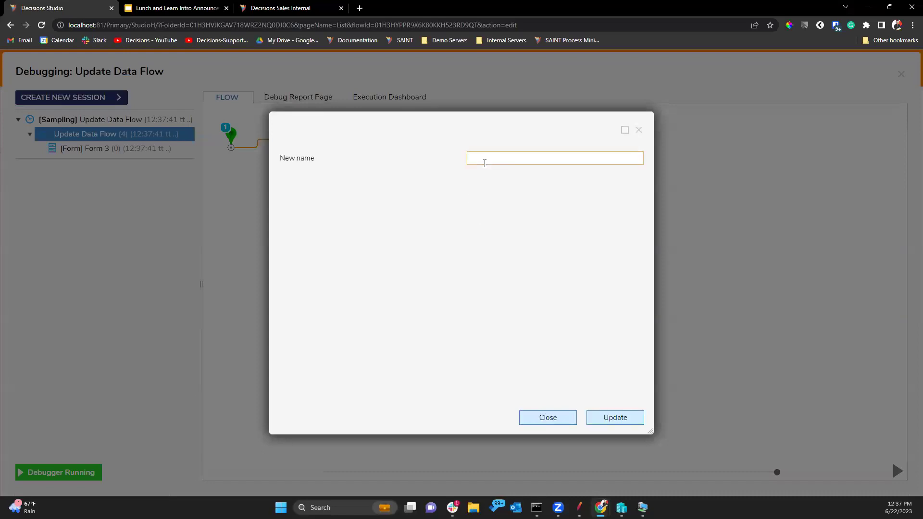
type("Tyler")
left_click(619, 416)
left_click(580, 101)
left_click(639, 131)
left_click(899, 76)
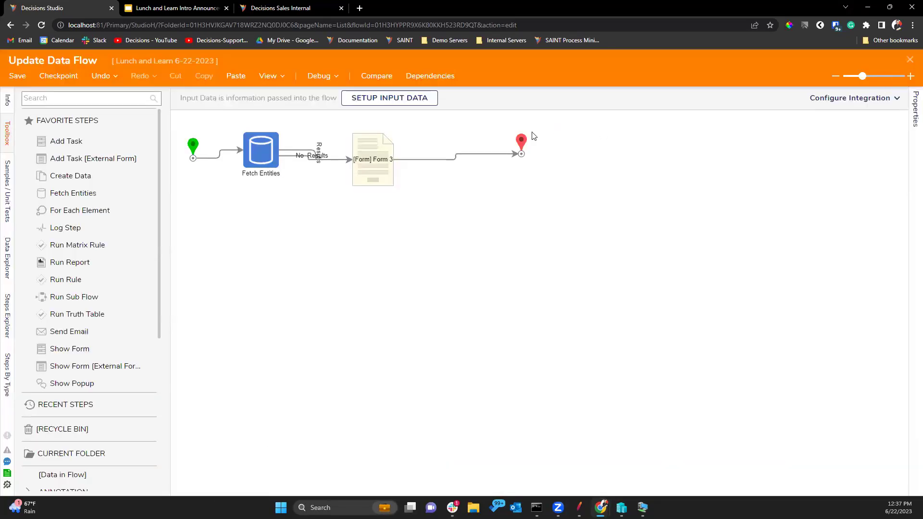
- Open Form 3's advanced data grid report and edit the Update Flow behind its Run Flow field
left_click(356, 166)
left_click(842, 102)
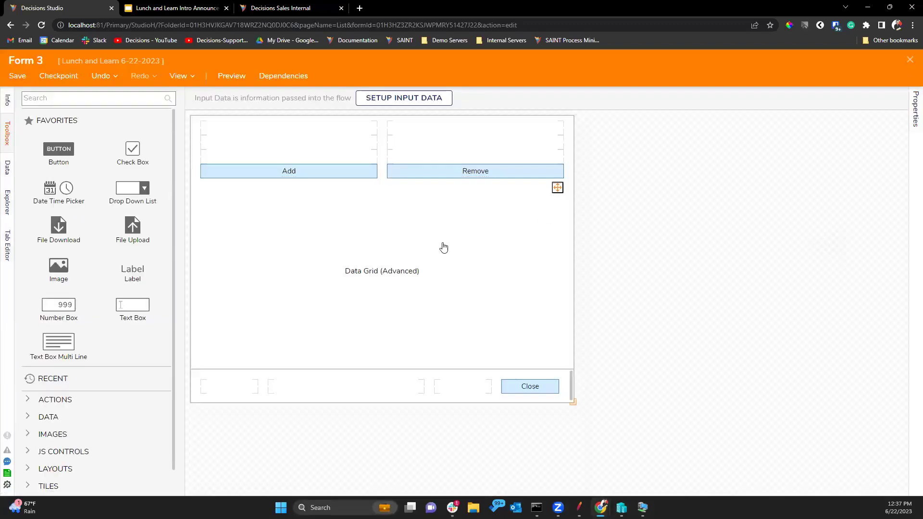
left_click(442, 247)
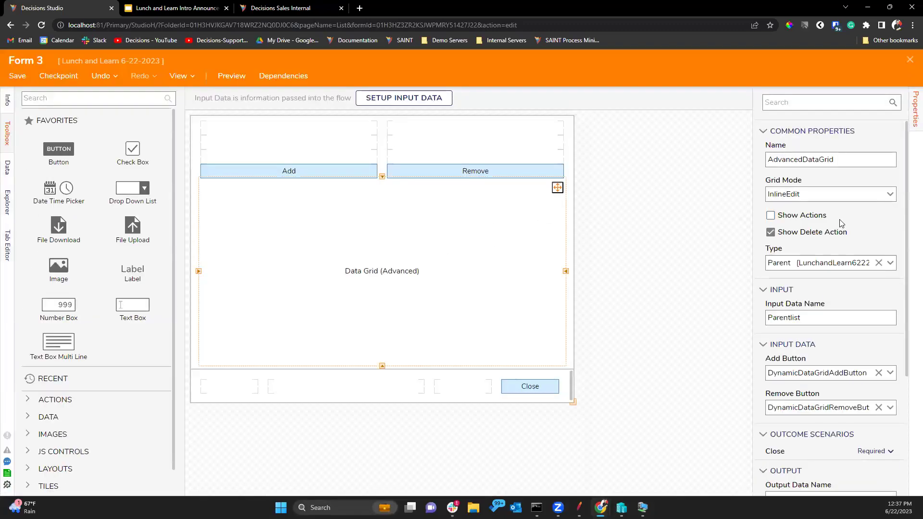
scroll(840, 333, "down", 3)
left_click(846, 373)
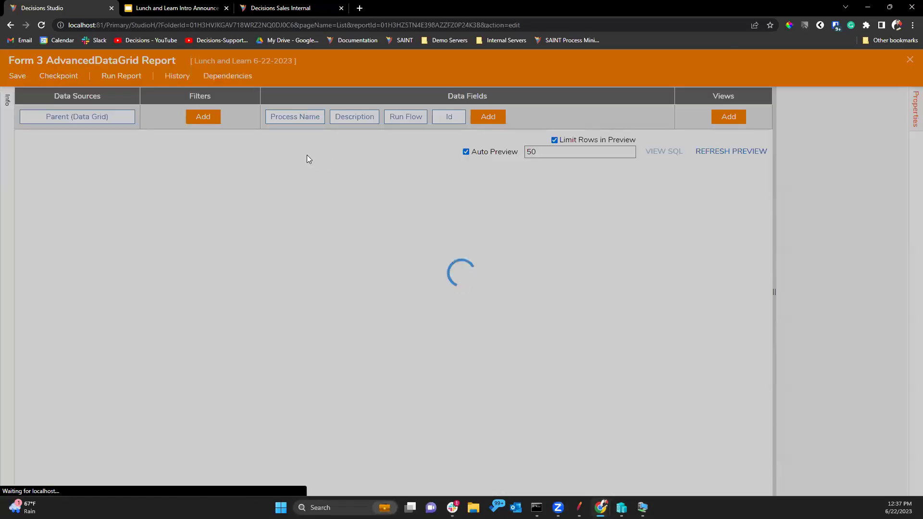
left_click(399, 143)
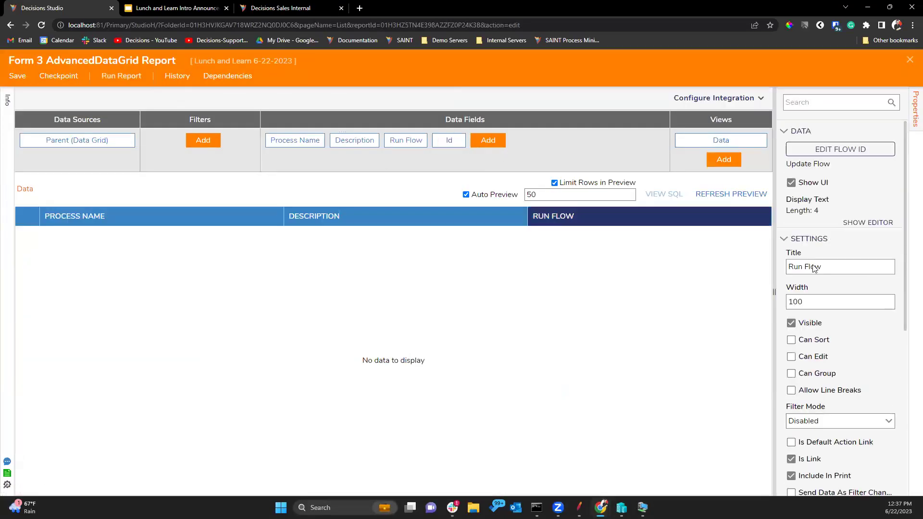
left_click(846, 150)
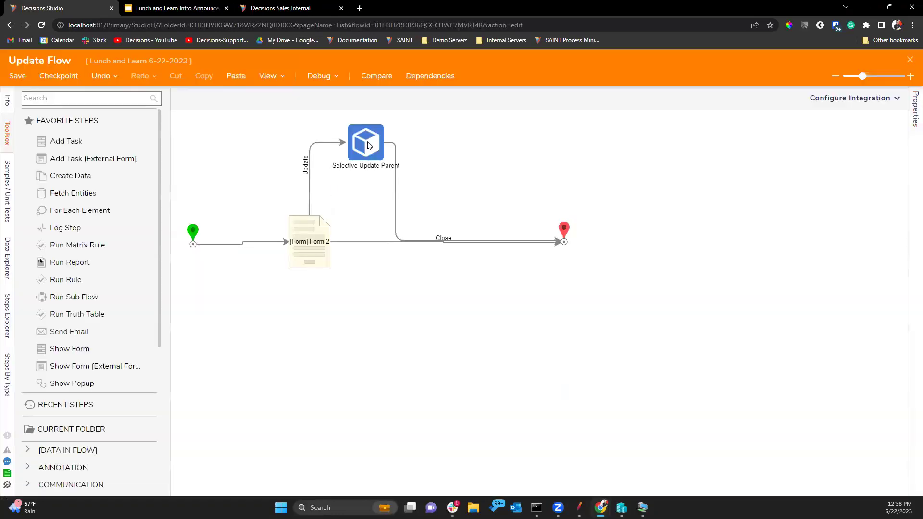
- Insert a Fetch Entities step between the start and Form 2, with Parent as its type name
left_click(262, 246)
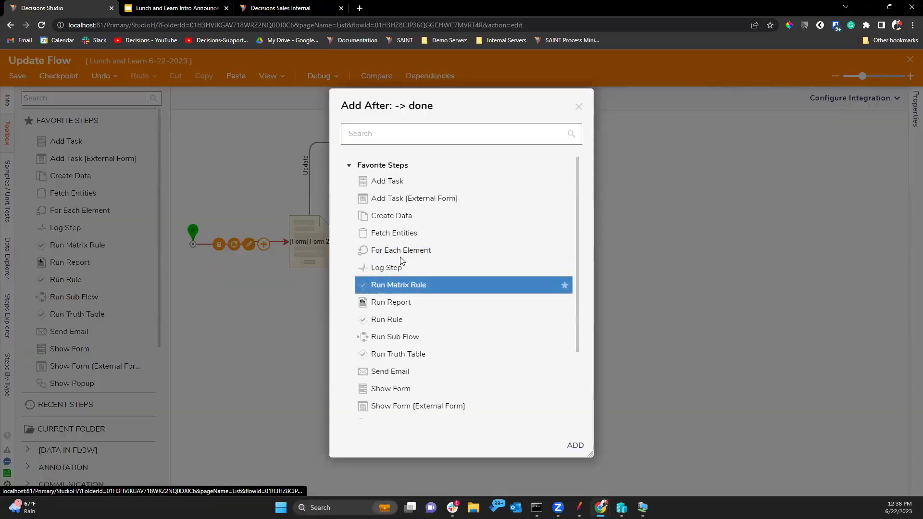
left_click(399, 233)
left_click(575, 445)
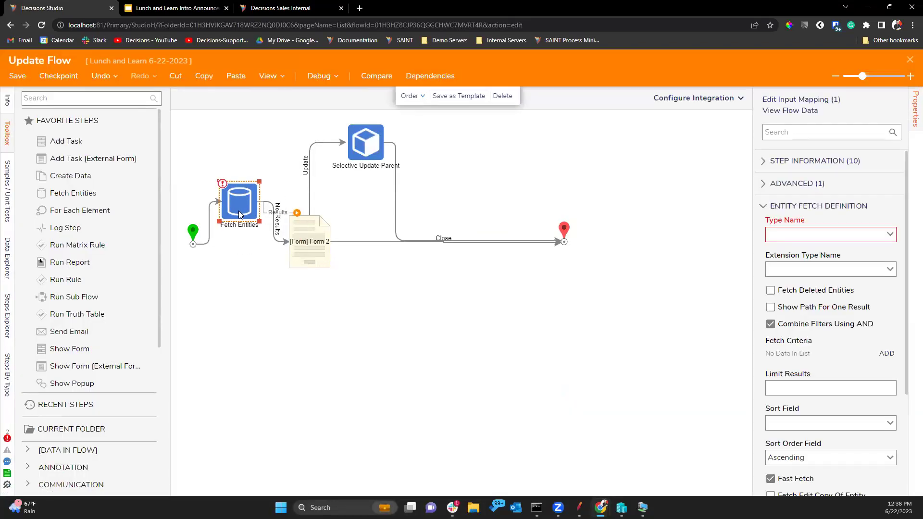
left_click(821, 235)
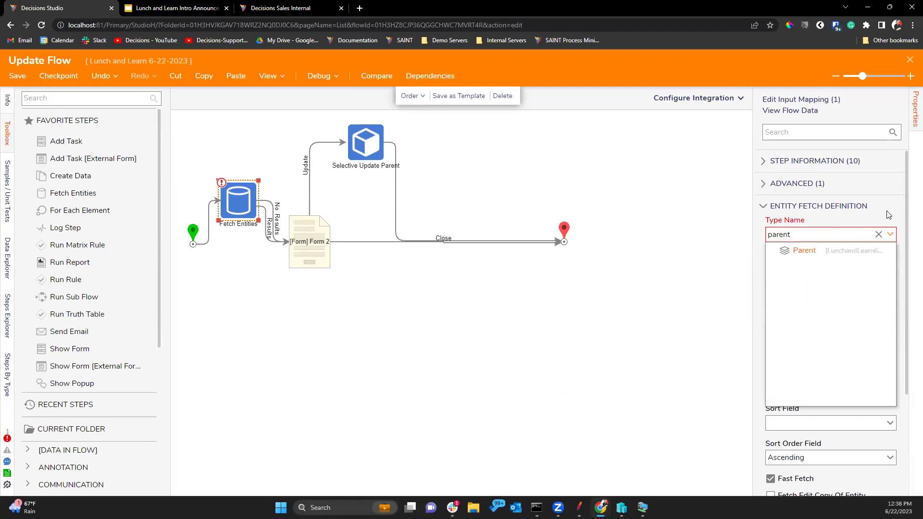
left_click(804, 250)
- Add an Equals fetch criterion on the _ProcessName field to the Fetch Entities step
scroll(879, 365, "down", 5)
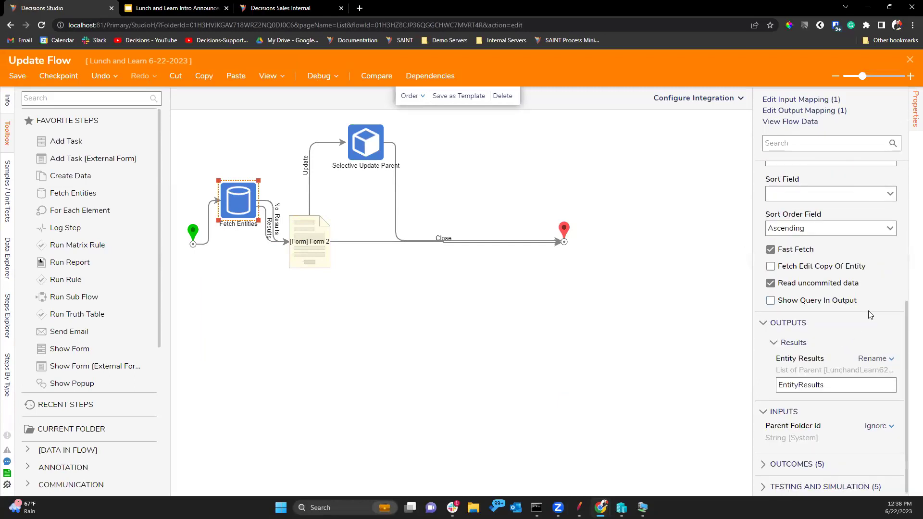
scroll(873, 337, "up", 2)
scroll(873, 319, "up", 1)
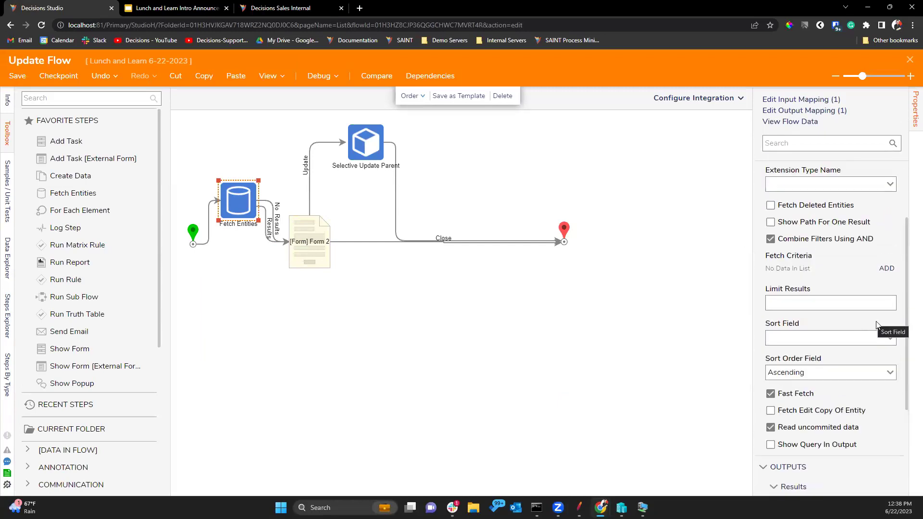
left_click(887, 269)
left_click(555, 173)
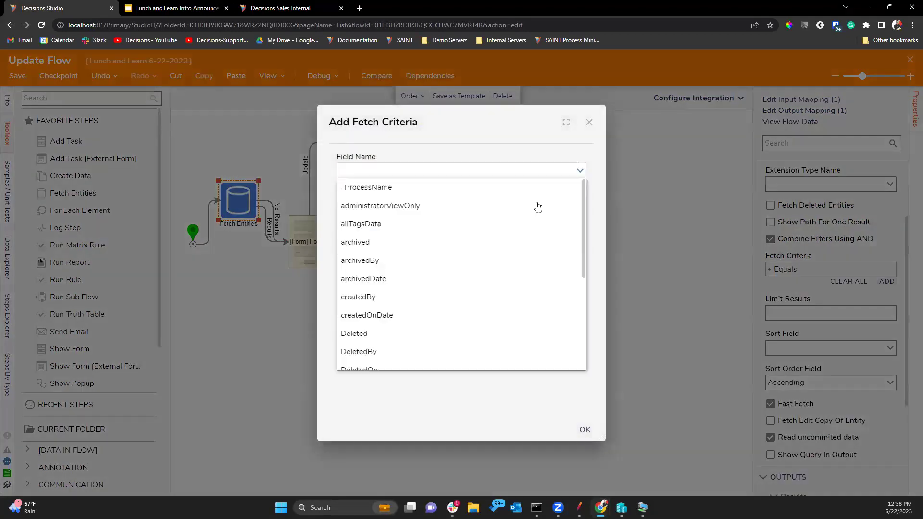
scroll(457, 269, "down", 3)
scroll(451, 270, "up", 3)
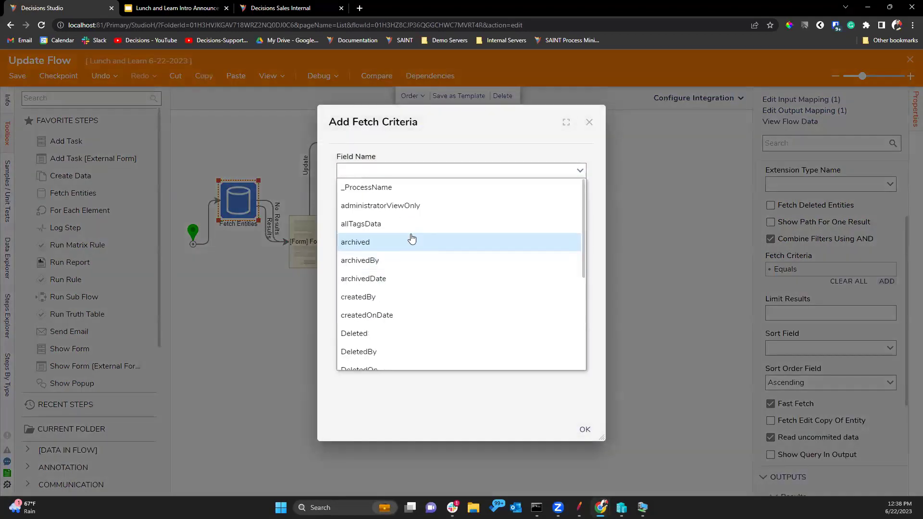
left_click(397, 190)
left_click(584, 429)
- Map the Fetch Entities step's _ProcessName input to SelectedRow.Field01.TextValue
scroll(830, 365, "down", 5)
left_click(874, 404)
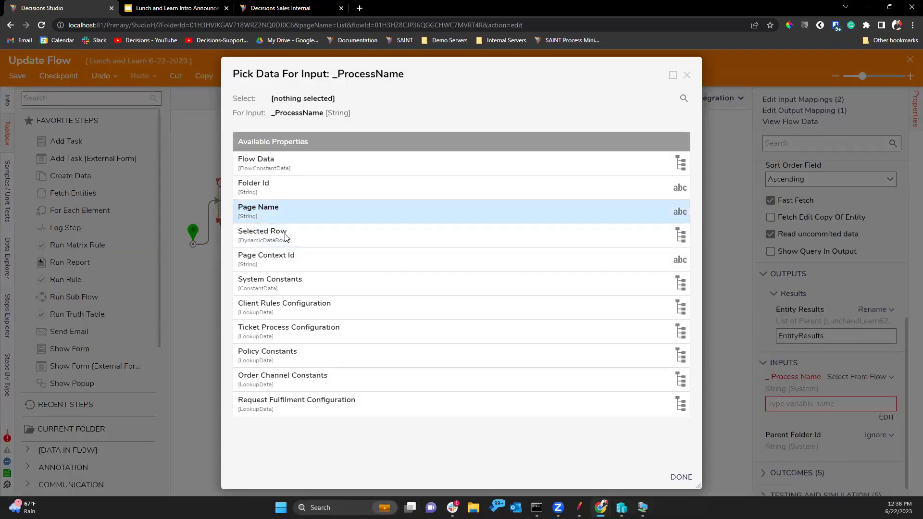
left_click(308, 236)
left_click(308, 231)
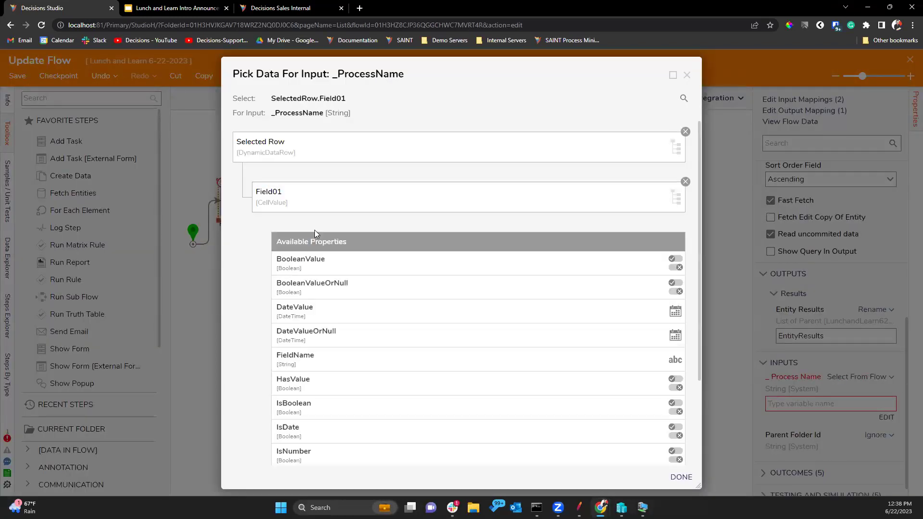
scroll(339, 395, "down", 3)
left_click(433, 440)
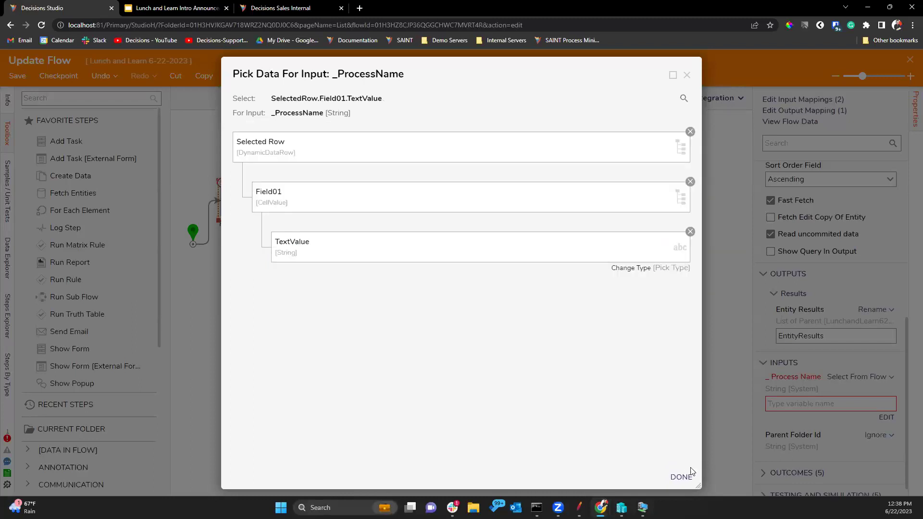
left_click(681, 476)
left_click(460, 176)
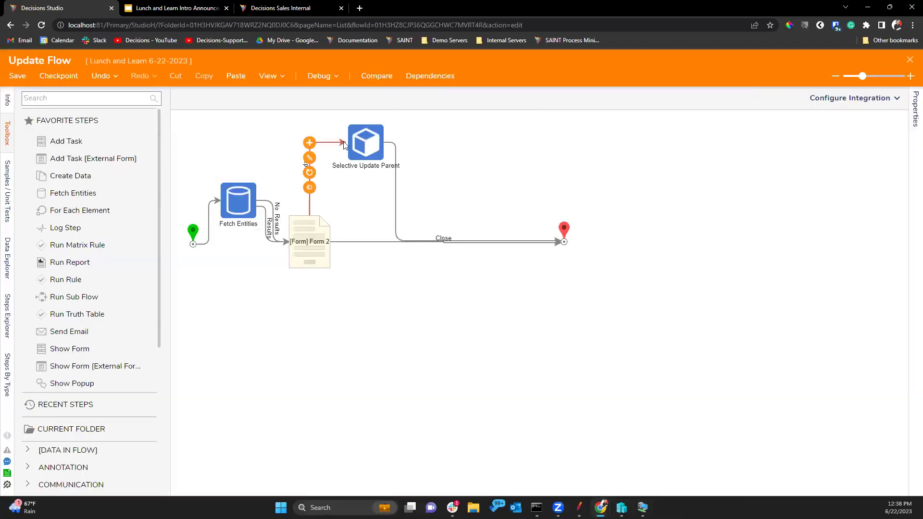
- Remap the Selective Update Parent step's ID input to the ID of EntityResults.First
left_click(366, 142)
scroll(894, 384, "down", 10)
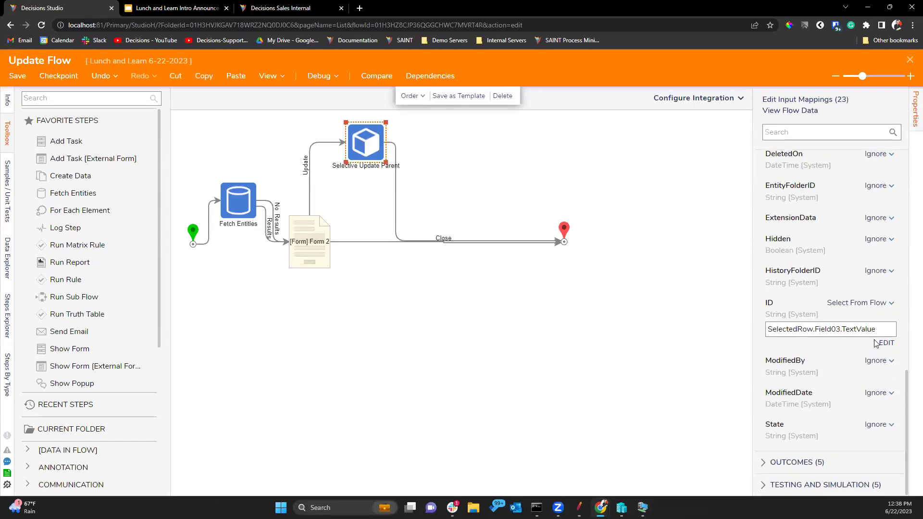
left_click(884, 344)
left_click(682, 139)
scroll(289, 384, "down", 1)
left_click(264, 450)
scroll(295, 402, "down", 4)
scroll(295, 385, "down", 2)
left_click(292, 417)
scroll(308, 371, "down", 5)
scroll(307, 289, "down", 5)
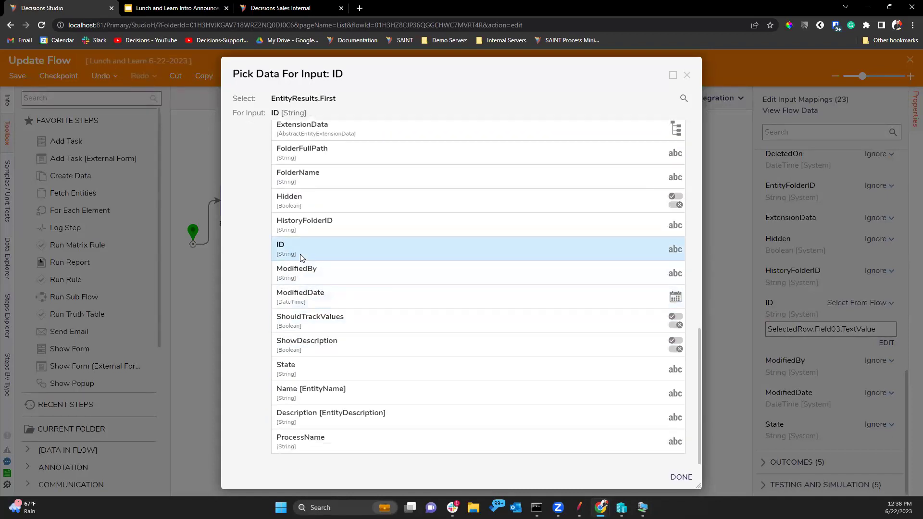
left_click(300, 252)
left_click(678, 476)
- Save and close Update Flow, then save and close the Form 3 AdvancedDataGrid Report
key("ctrl+s")
left_click(589, 321)
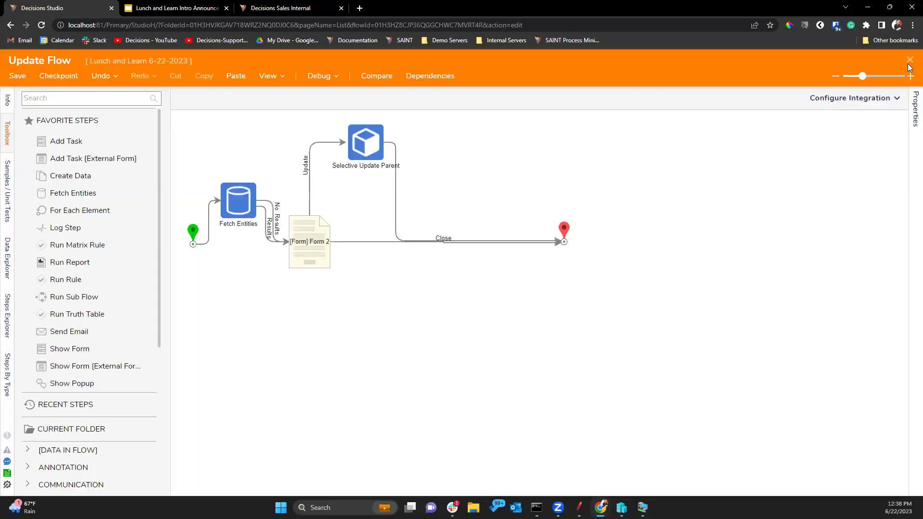
left_click(910, 60)
left_click(22, 77)
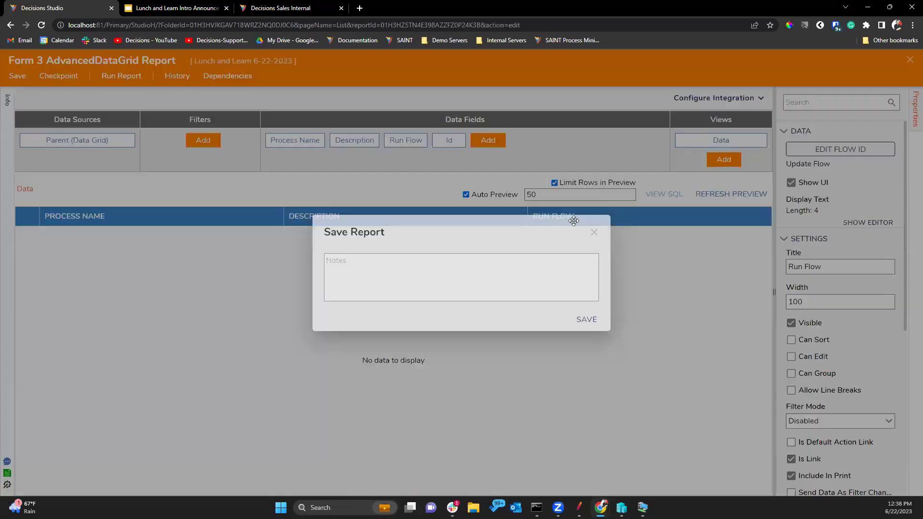
left_click(588, 320)
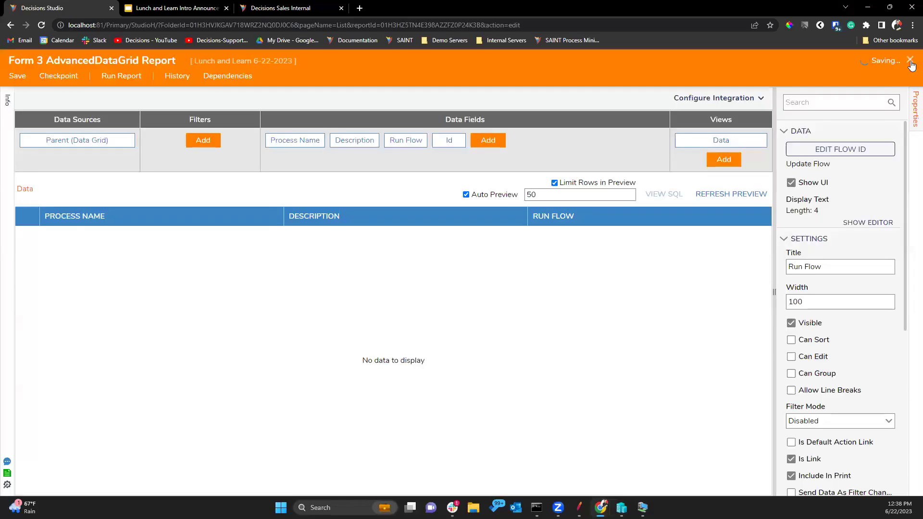
left_click(910, 61)
- Save Form 3 and return to the Lunch and Learn 6-22-2023 folder
key("ctrl+s")
left_click(585, 320)
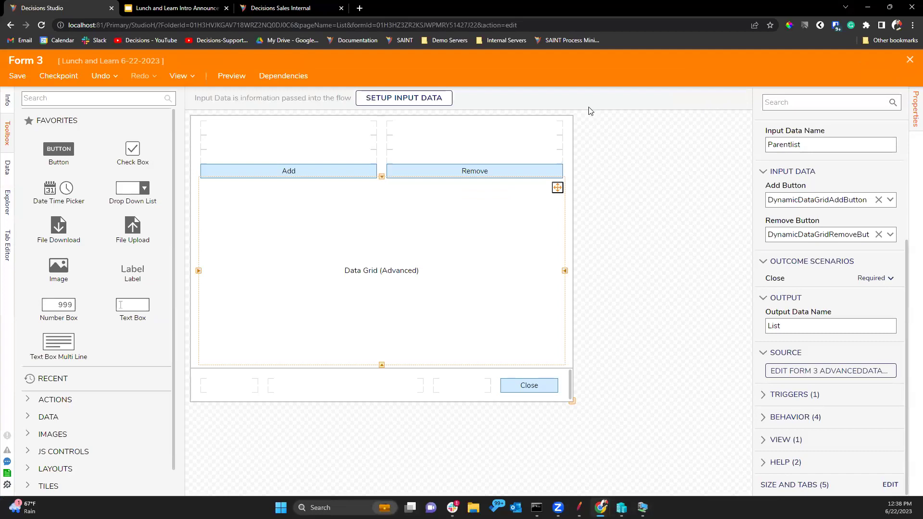
left_click(21, 79)
left_click(586, 322)
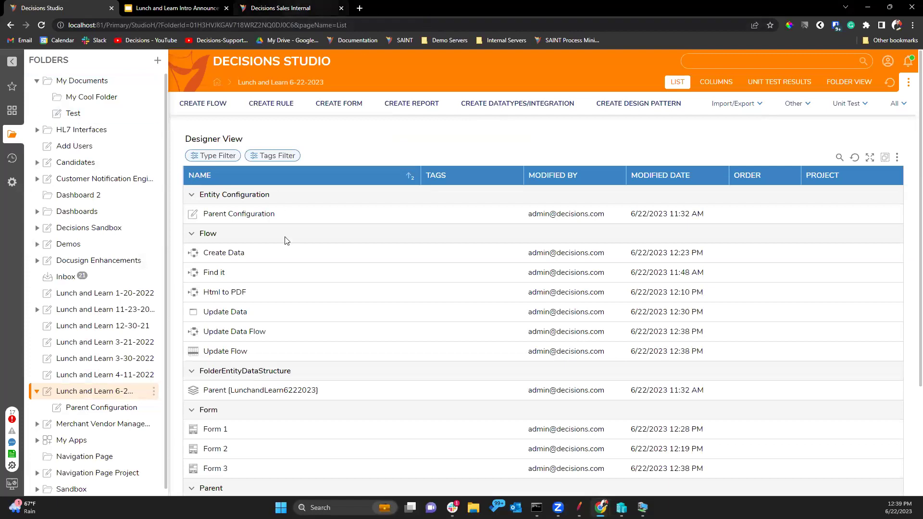
- Reopen Update Data Flow, debug it, and submit a new name for the grid row through its Edit link
double_click(242, 331)
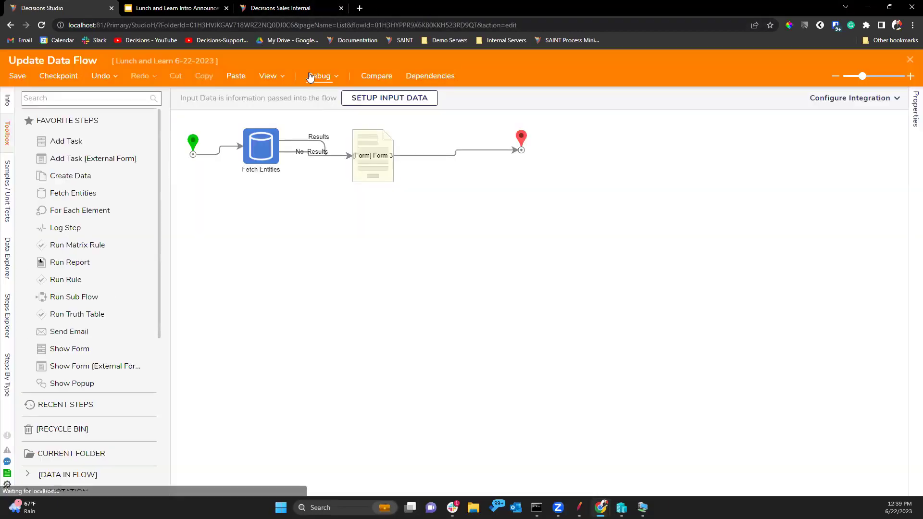
left_click(314, 77)
left_click(515, 221)
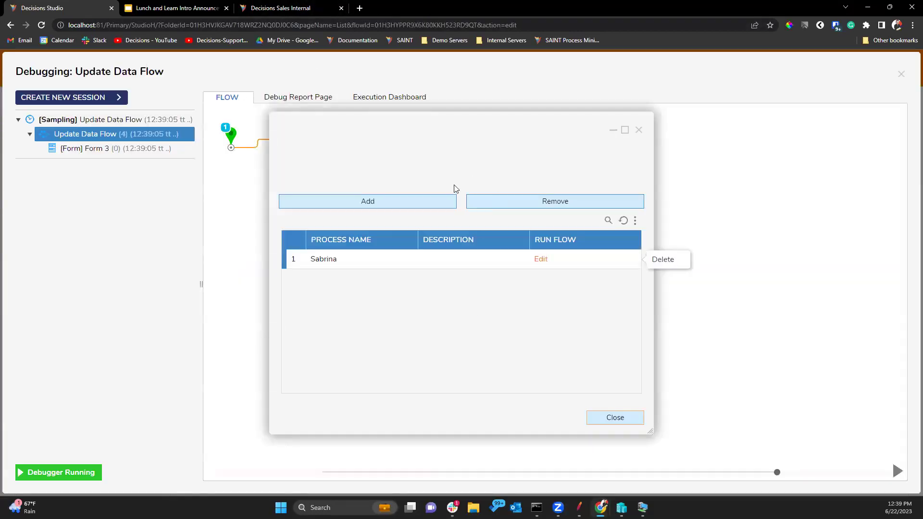
left_click(542, 263)
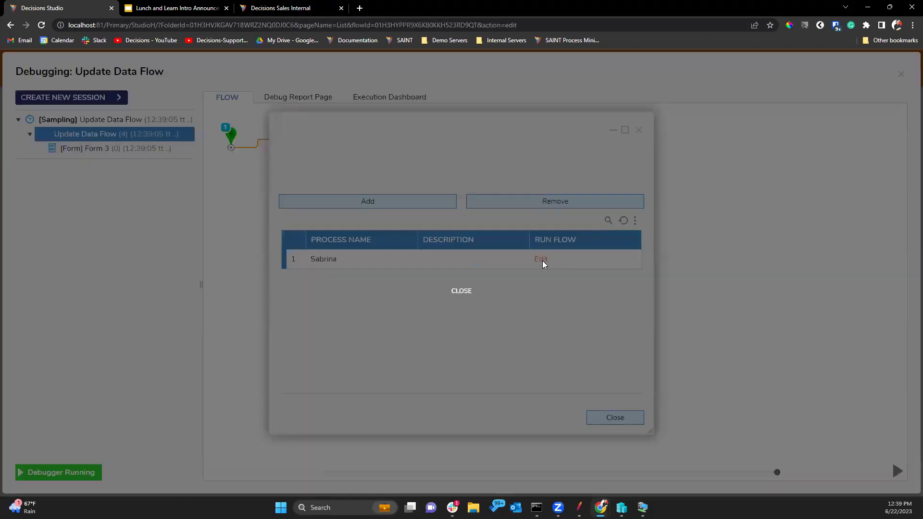
left_click(496, 162)
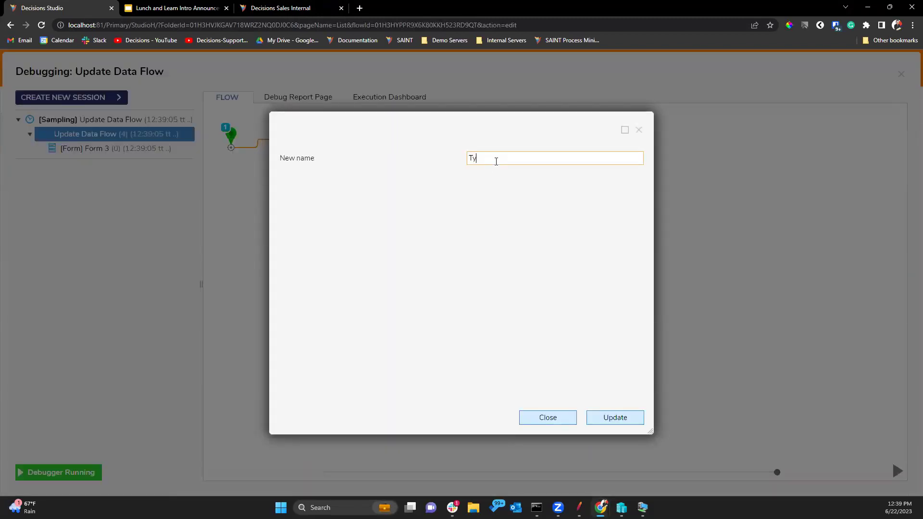
left_click(613, 417)
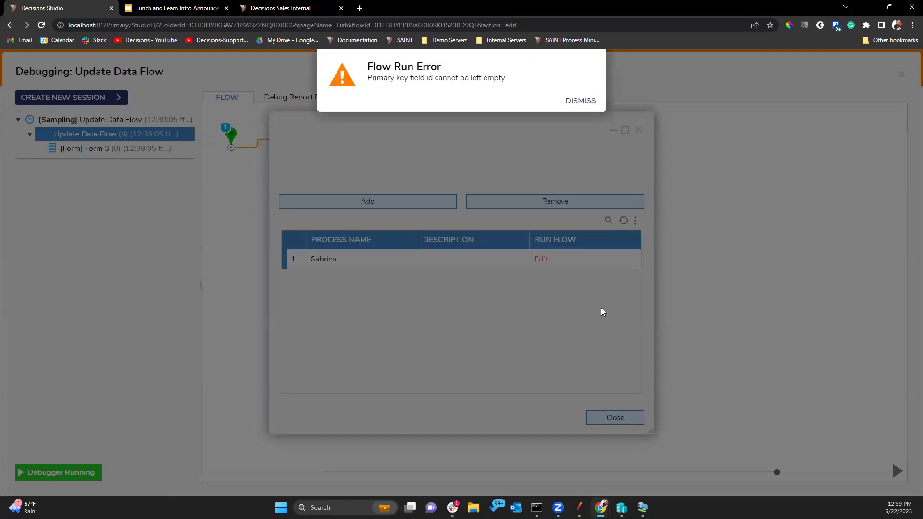
left_click(580, 102)
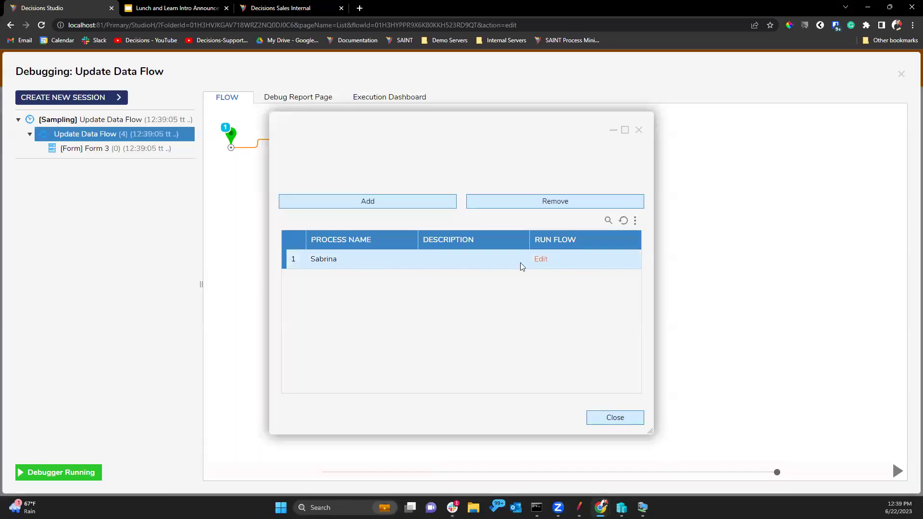
- Check the form's Add dialog without adding an entry, and end the Update Data Flow debug session
left_click(378, 198)
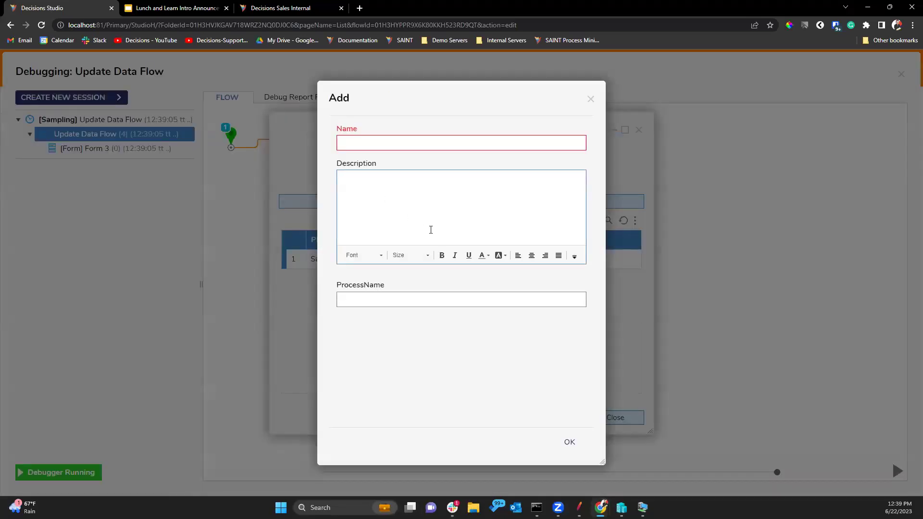
left_click(591, 100)
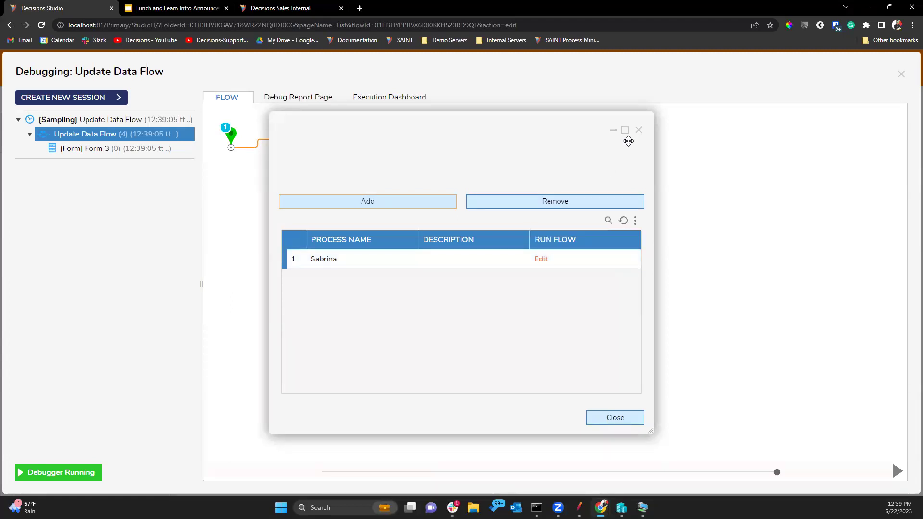
left_click(639, 129)
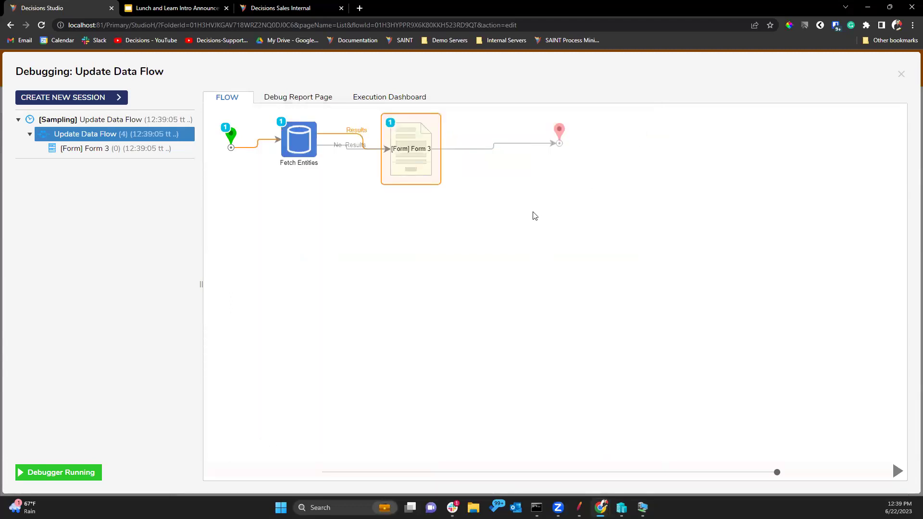
left_click(901, 73)
- Open Form 3's advanced data grid report from Update Data Flow and open the Update Flow behind its Run Flow field
left_click(846, 101)
left_click(391, 268)
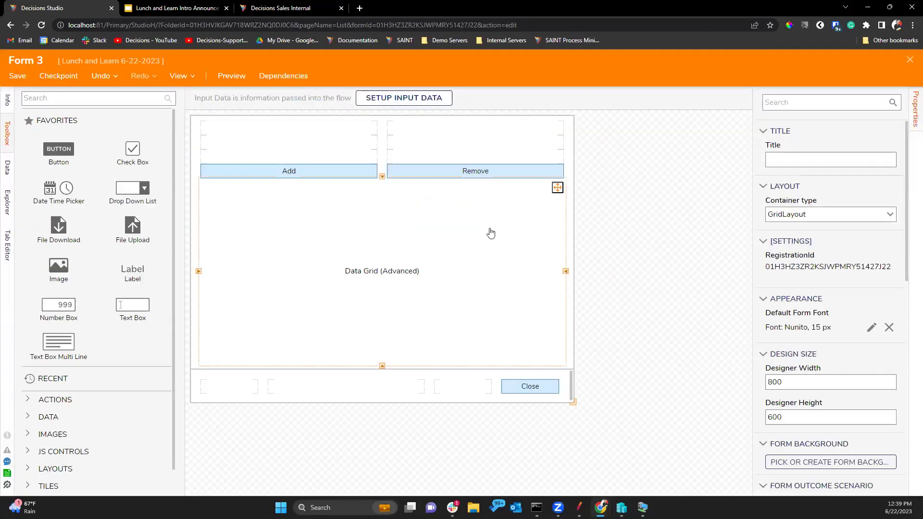
scroll(825, 152, "down", 5)
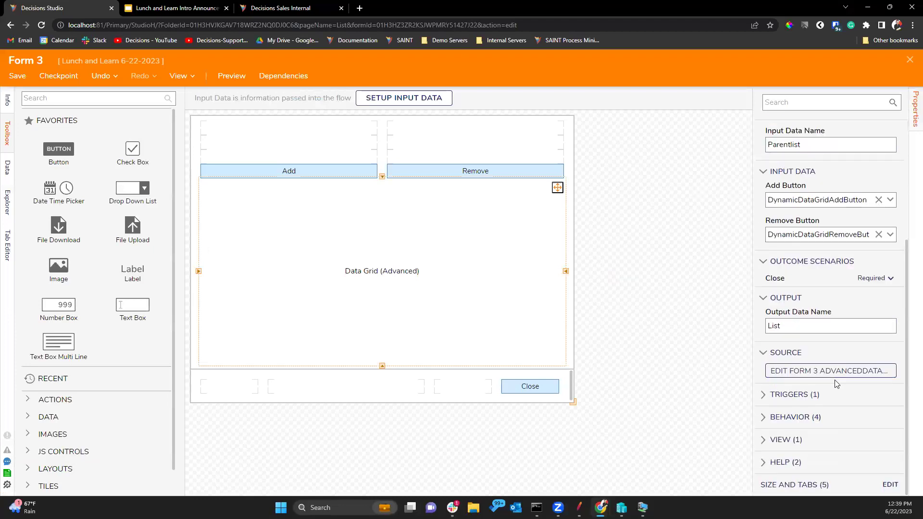
left_click(839, 375)
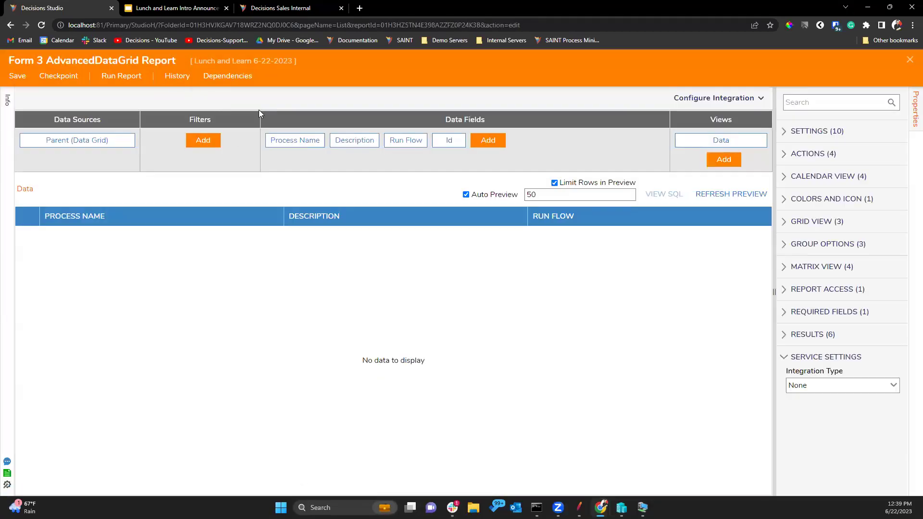
left_click(401, 142)
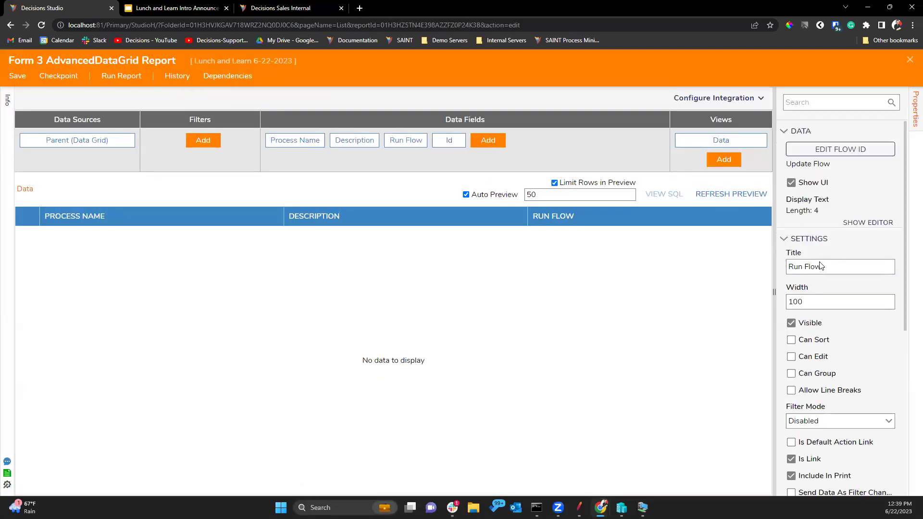
left_click(840, 152)
- Debug Update Flow with a default DynamicDataRow as the Selected Row input, and close the debugger
left_click(239, 202)
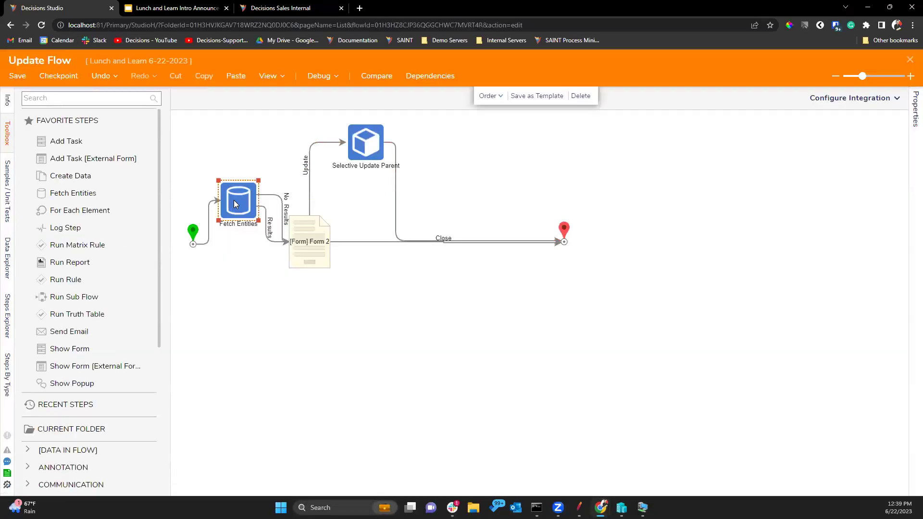
left_click(414, 91)
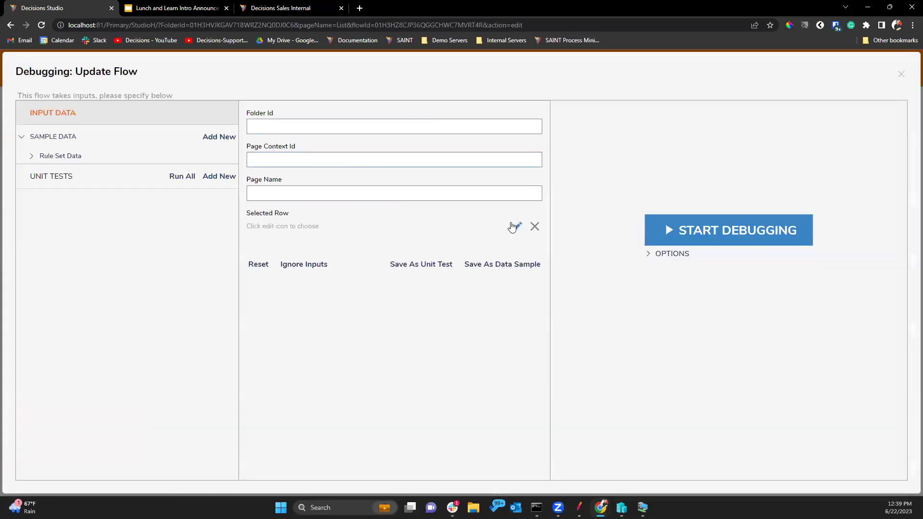
left_click(513, 227)
left_click(591, 197)
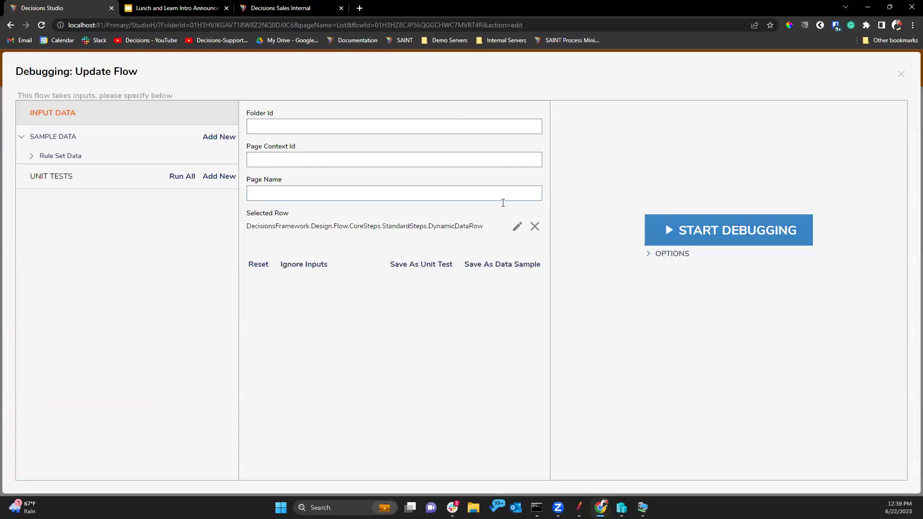
left_click(712, 239)
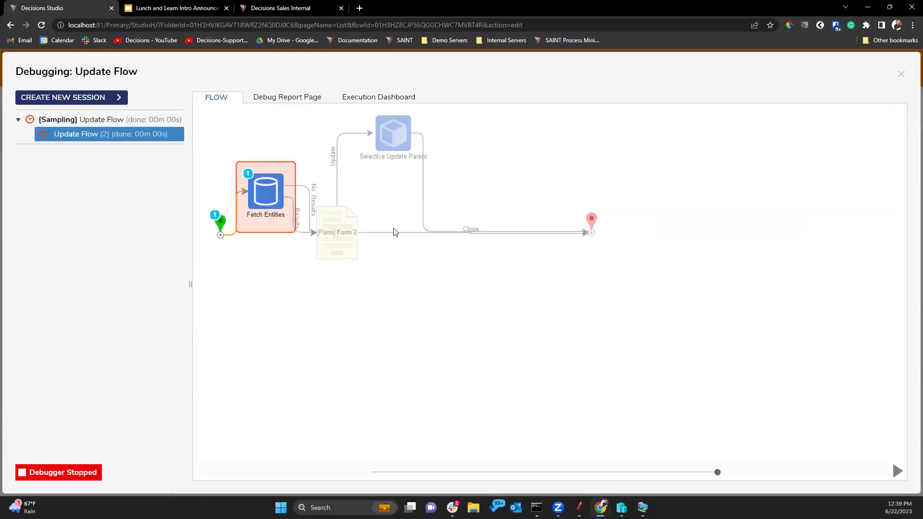
left_click(902, 73)
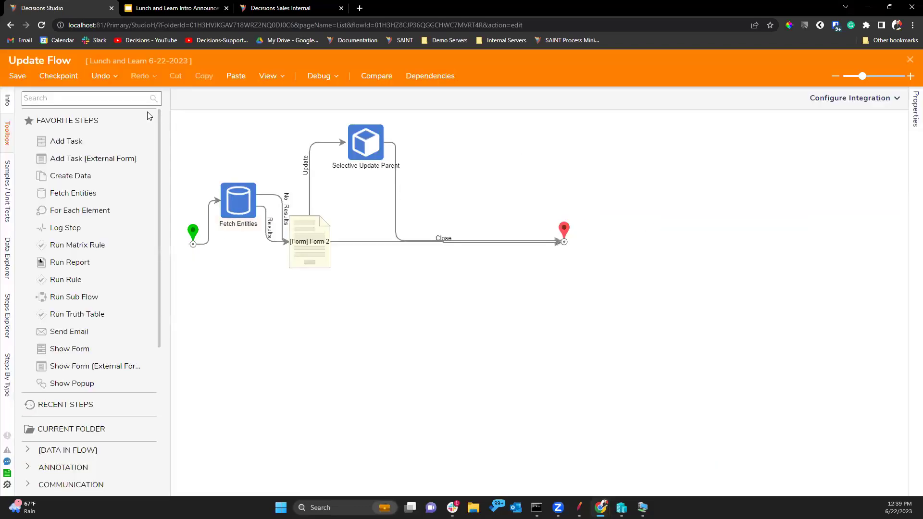
- Save and close Update Flow and the Form 3 AdvancedDataGrid Report
left_click(18, 81)
left_click(582, 326)
left_click(910, 60)
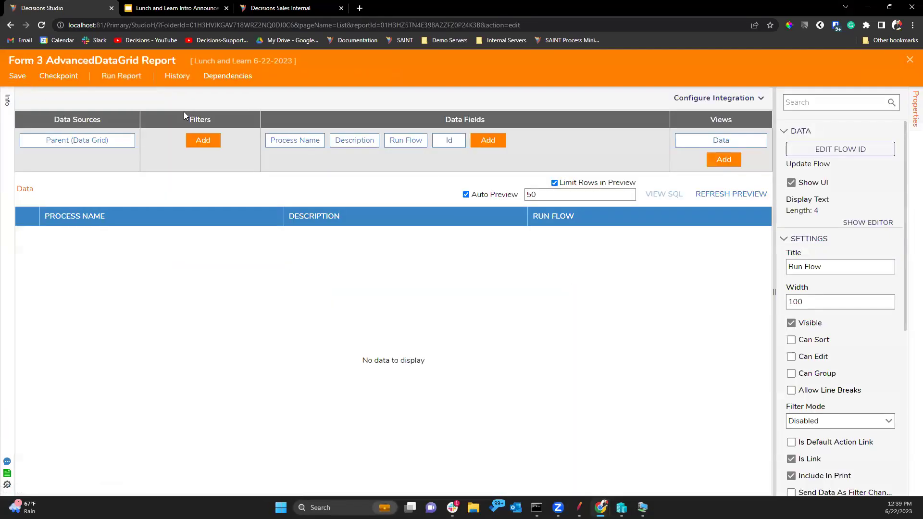
left_click(18, 75)
left_click(585, 317)
left_click(910, 61)
- Save and close Form 3 and Update Data Flow to return to the Lunch and Learn 6-22-2023 folder
left_click(17, 76)
left_click(585, 319)
left_click(910, 60)
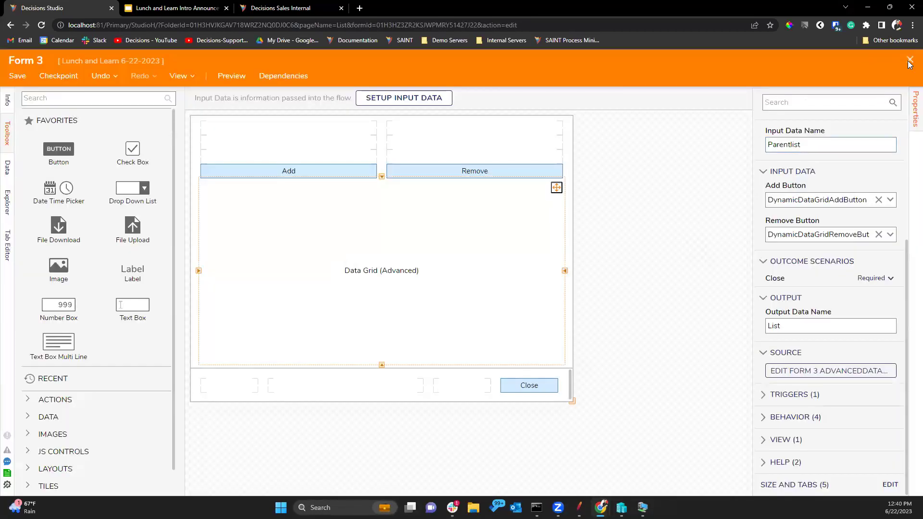
left_click(17, 75)
left_click(587, 322)
left_click(909, 58)
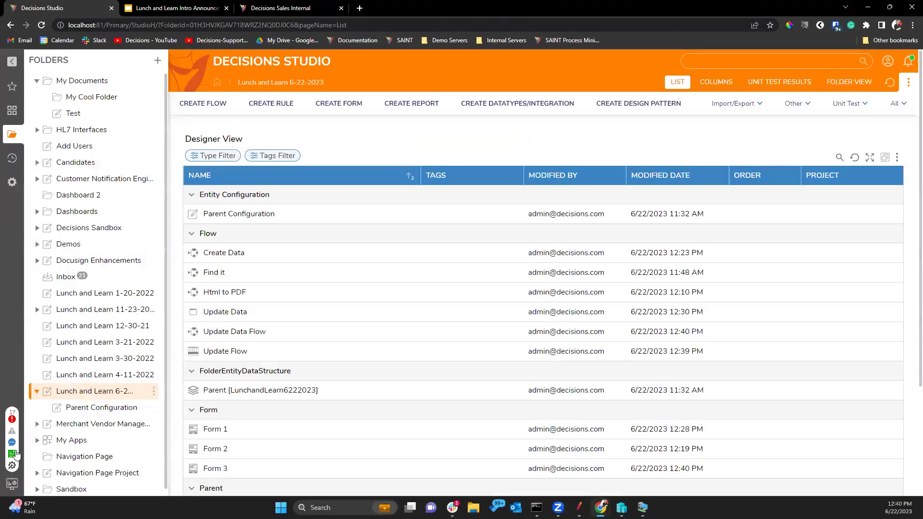
- Open the Global Debugger and turn it on
left_click(12, 466)
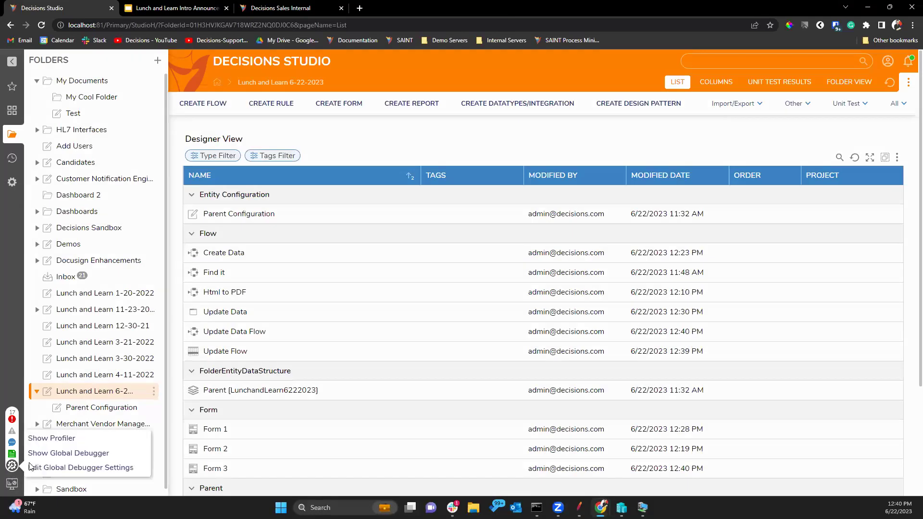
left_click(69, 454)
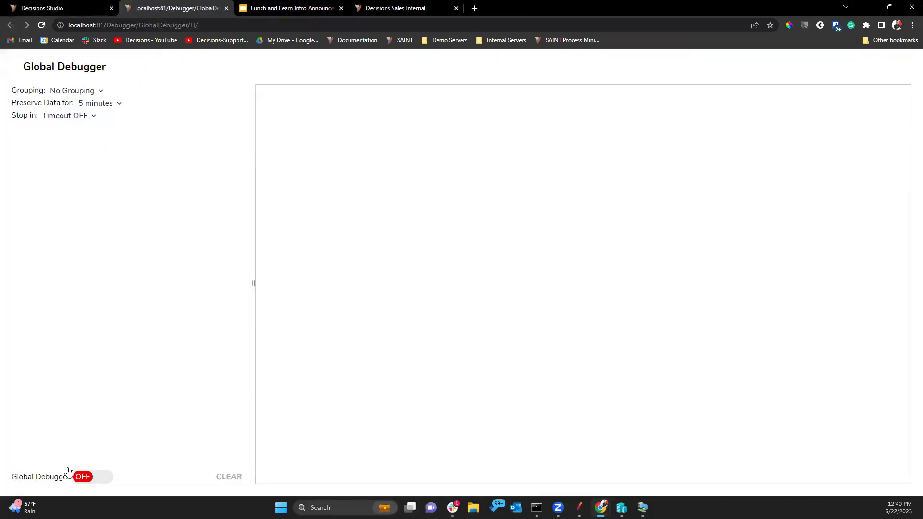
left_click(81, 476)
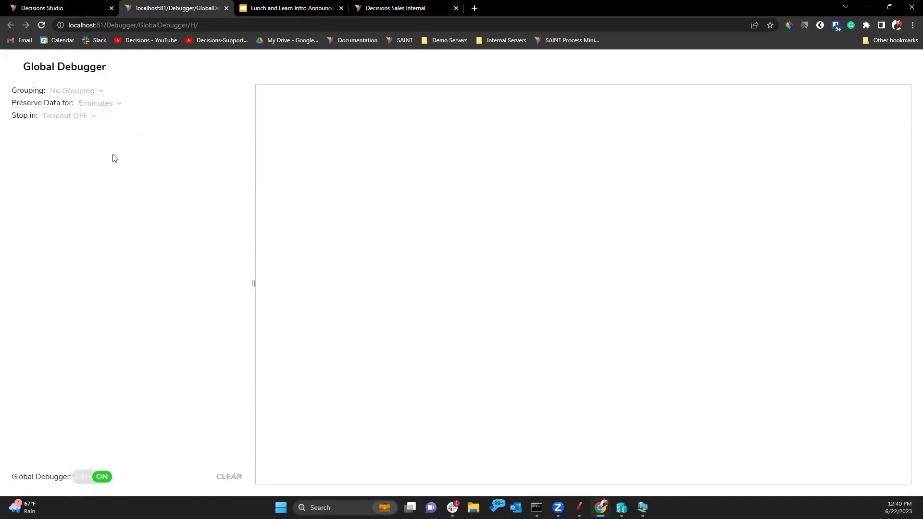
- Debug Update Data Flow from the Studio and submit a new name for the grid row through its Edit link
left_click(75, 8)
left_click(255, 330)
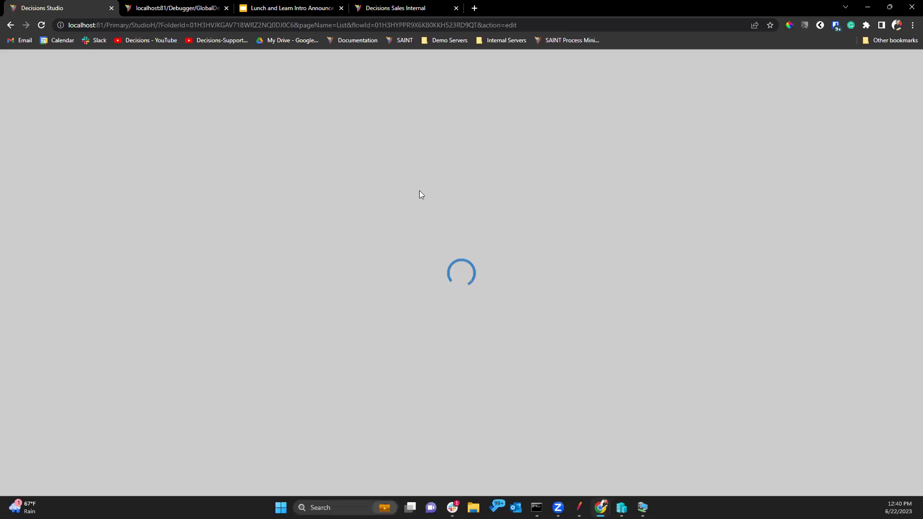
left_click(319, 75)
left_click(463, 220)
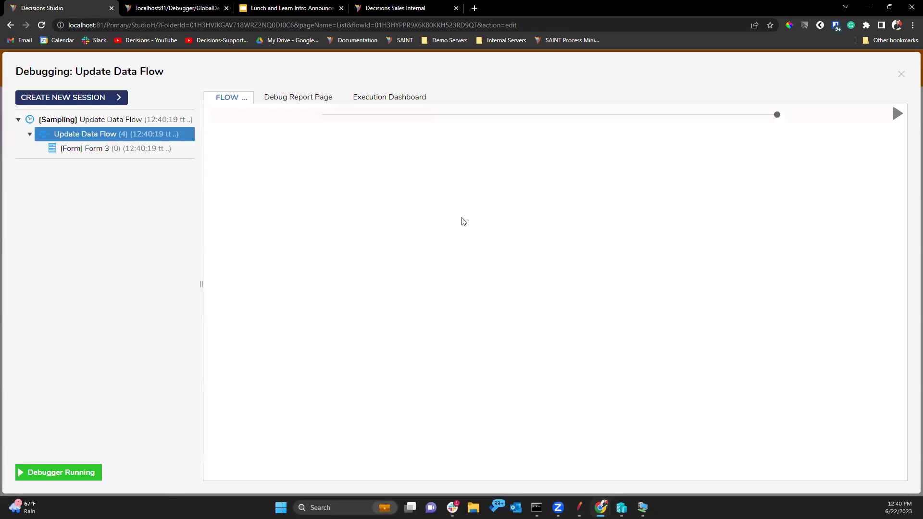
left_click(541, 260)
left_click(488, 162)
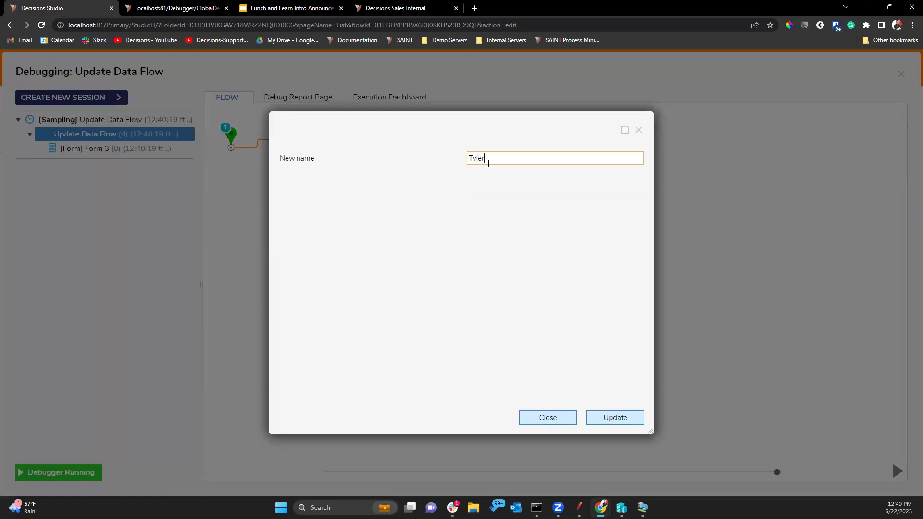
left_click(615, 417)
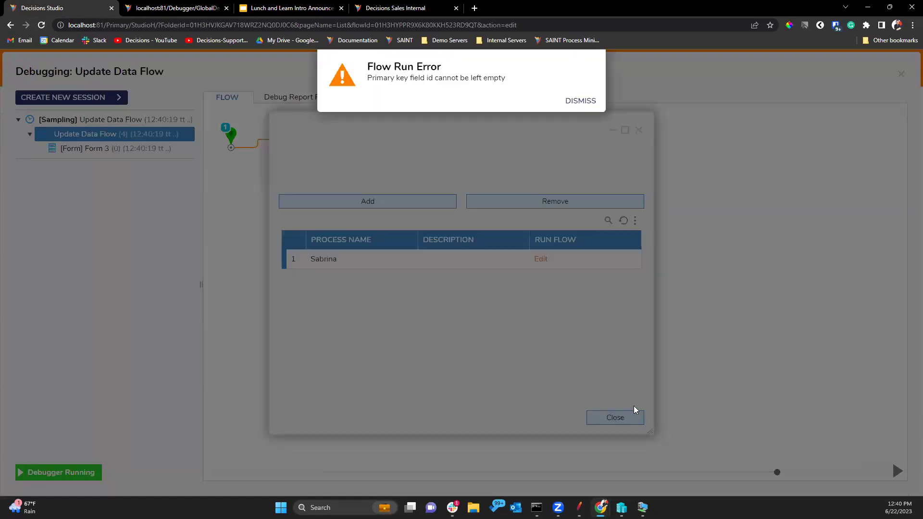
left_click(581, 100)
- In the Global Debugger, examine the exception details of the Selective Update Parent step in the Update Flow run
left_click(169, 8)
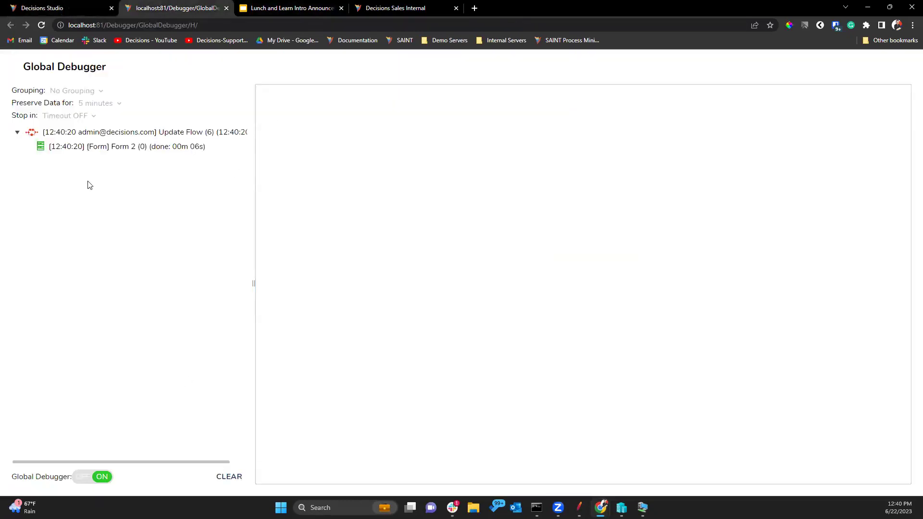
left_click(86, 141)
left_click(98, 132)
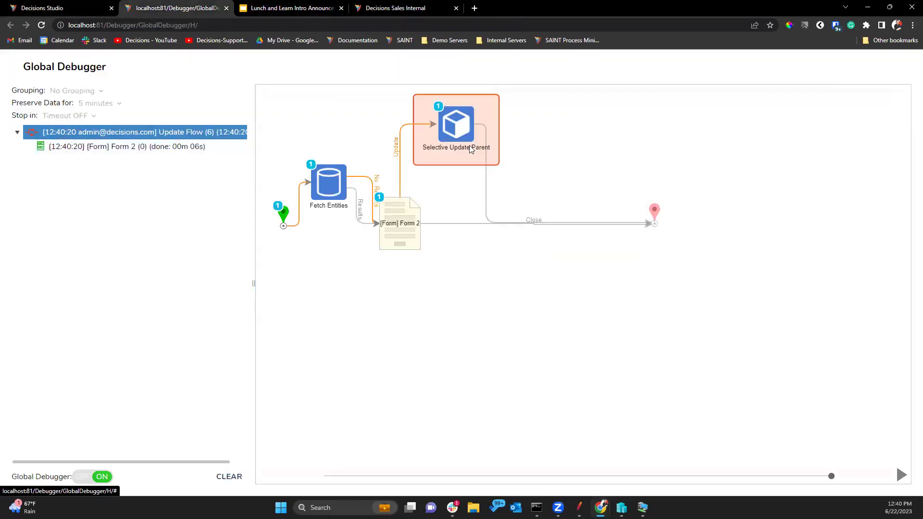
left_click(462, 144)
mouse_move(562, 148)
left_click(634, 148)
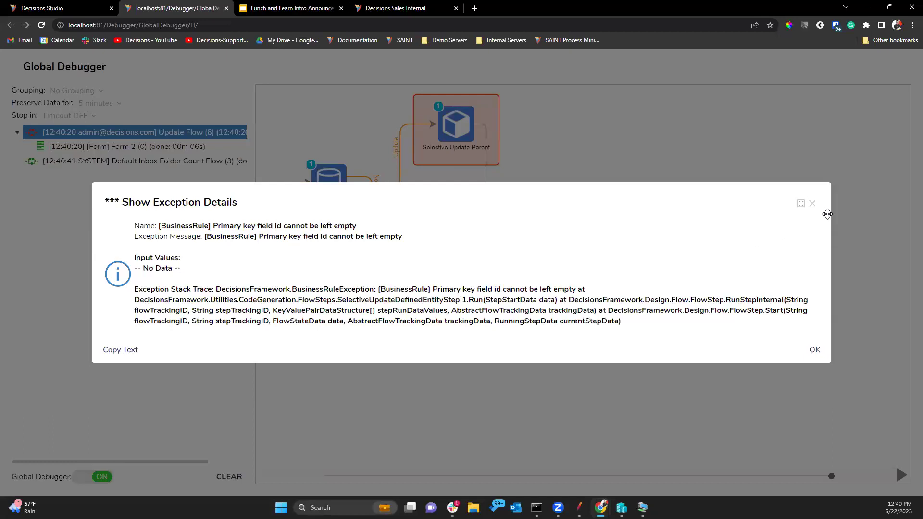
left_click(813, 204)
- Examine the input and output data of the run's Fetch Entities step, especially its ProcessName input
left_click(338, 186)
left_click(437, 190)
left_click(524, 204)
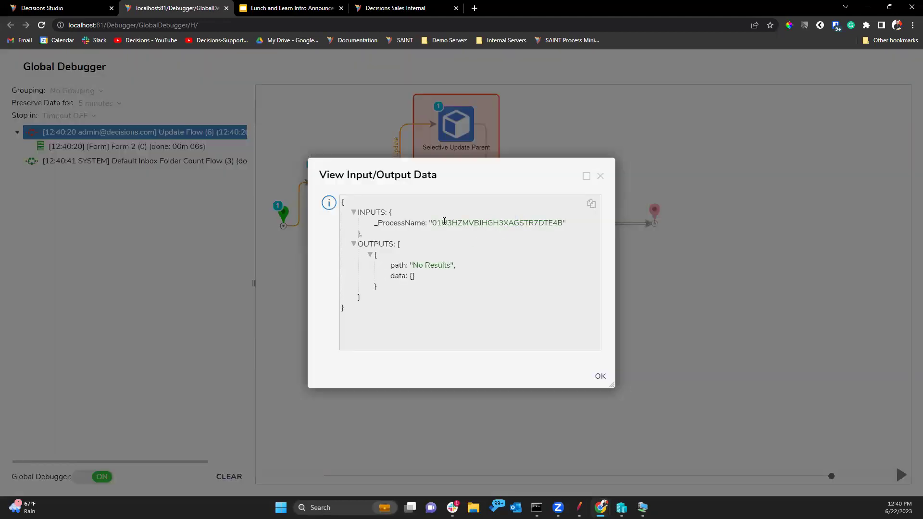
left_click_drag(434, 222, 506, 223)
key("Escape")
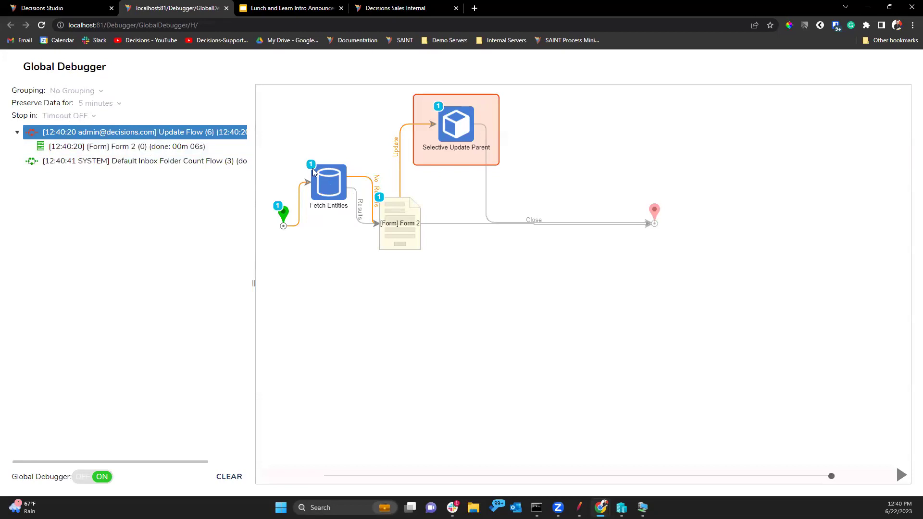
- Return to Decisions Studio and end the Update Data Flow debug session
left_click(67, 10)
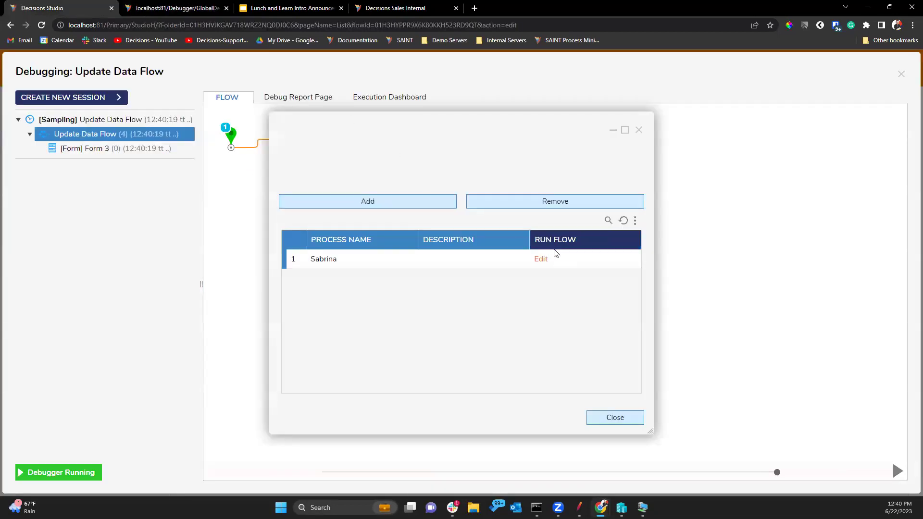
left_click(641, 130)
left_click(900, 75)
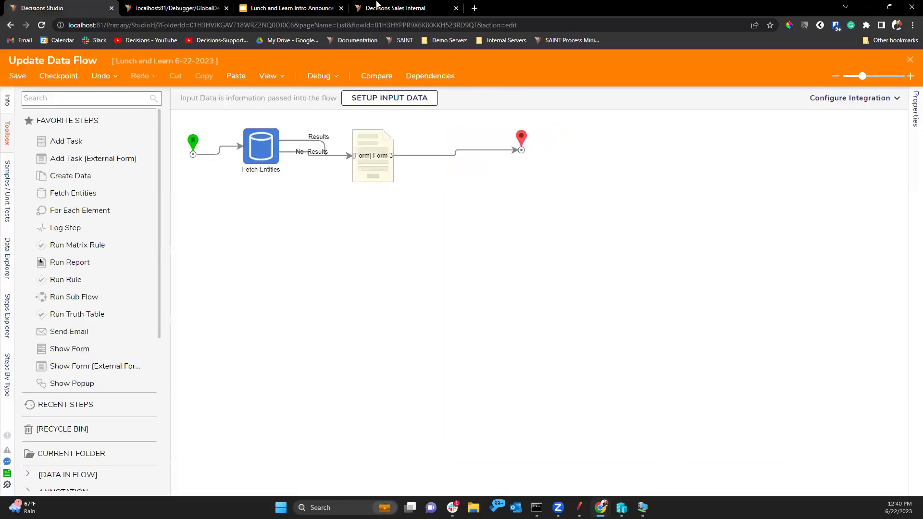
- Reopen Update Flow from the Run Flow field of Form 3's advanced data grid report
left_click(377, 139)
left_click(832, 100)
left_click(425, 203)
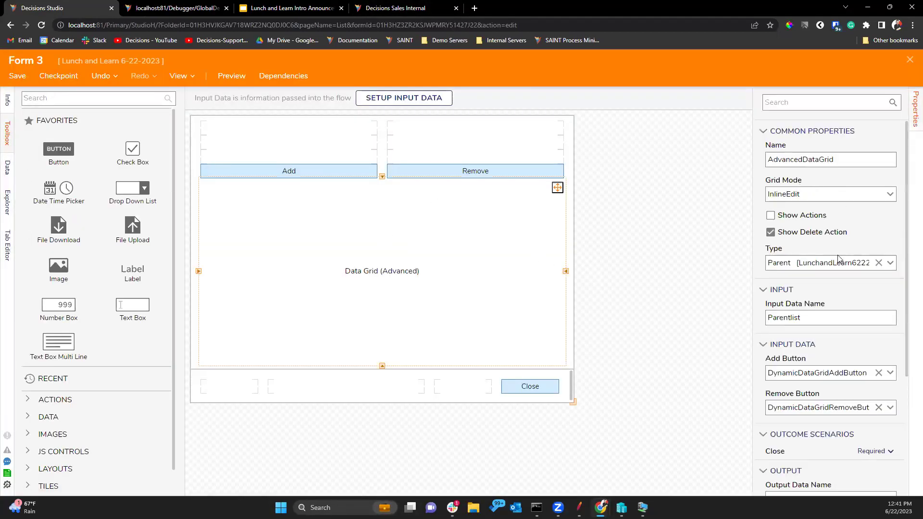
scroll(822, 336, "down", 4)
left_click(823, 370)
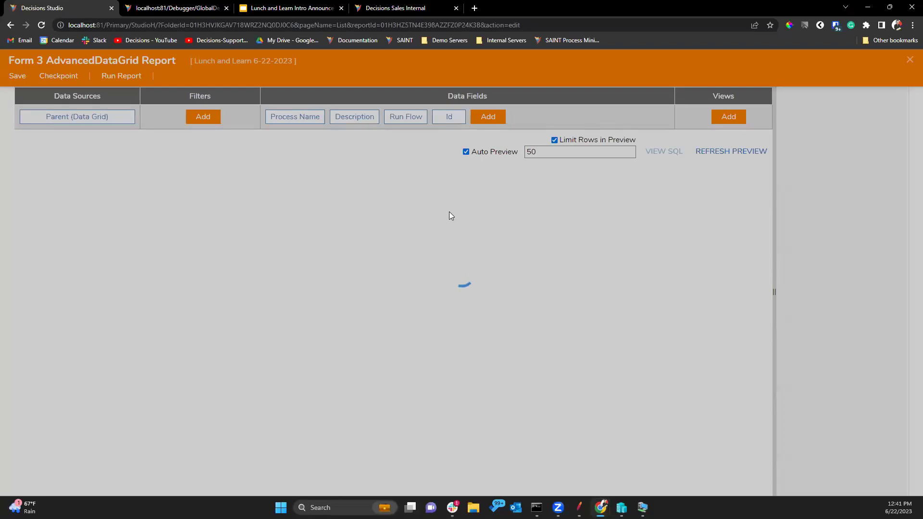
left_click(442, 143)
left_click(420, 146)
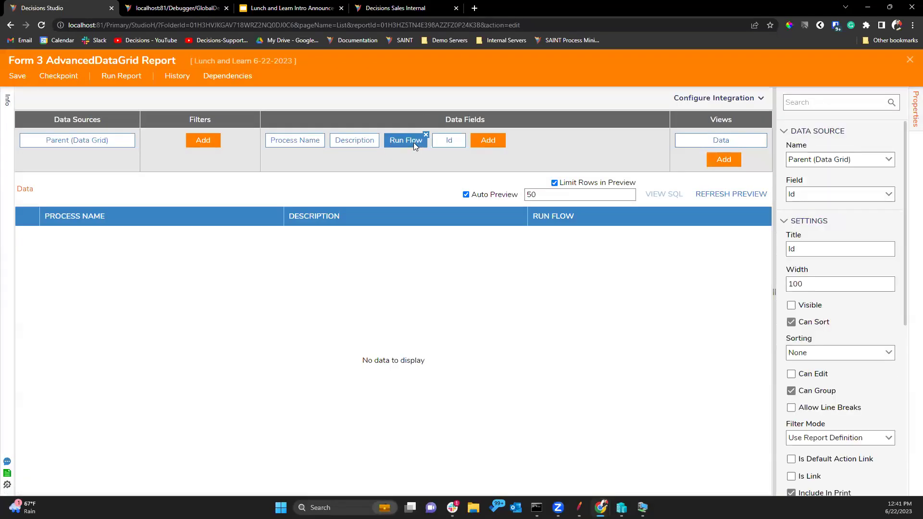
left_click(840, 149)
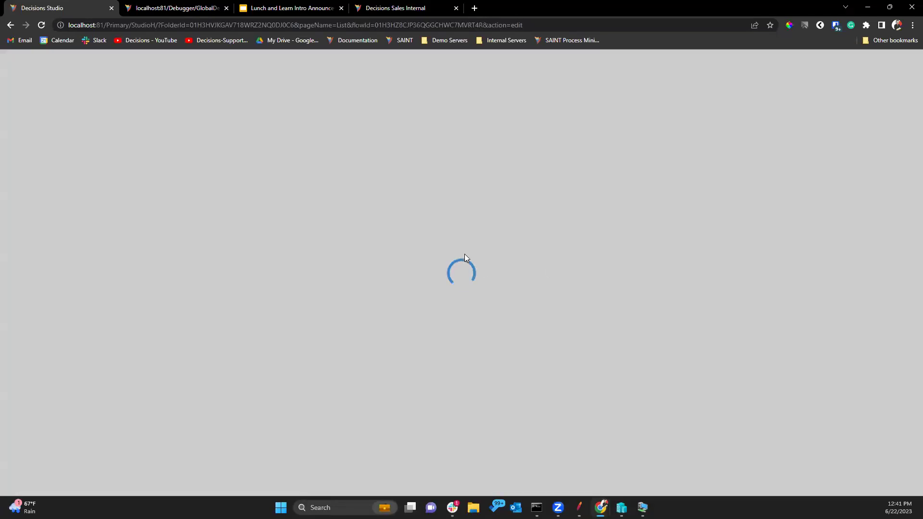
- Map the ID input of the Selective Update Parent step to SelectedRow.Field01.TextValue instead of the fetched entity's ID
left_click(354, 175)
scroll(870, 377, "down", 5)
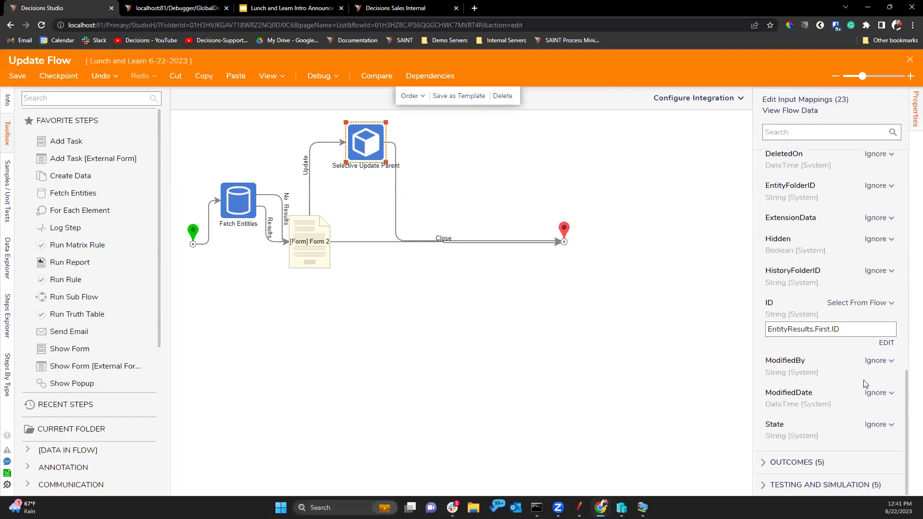
left_click(886, 343)
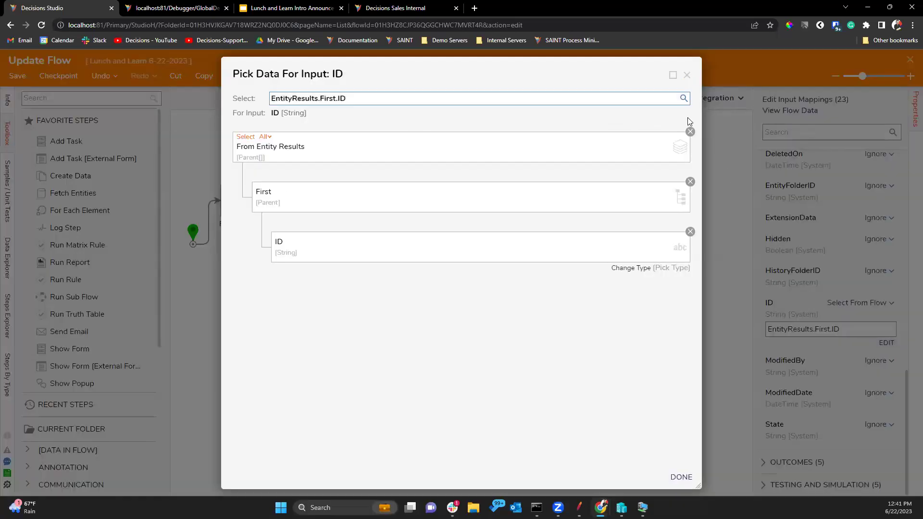
left_click(691, 131)
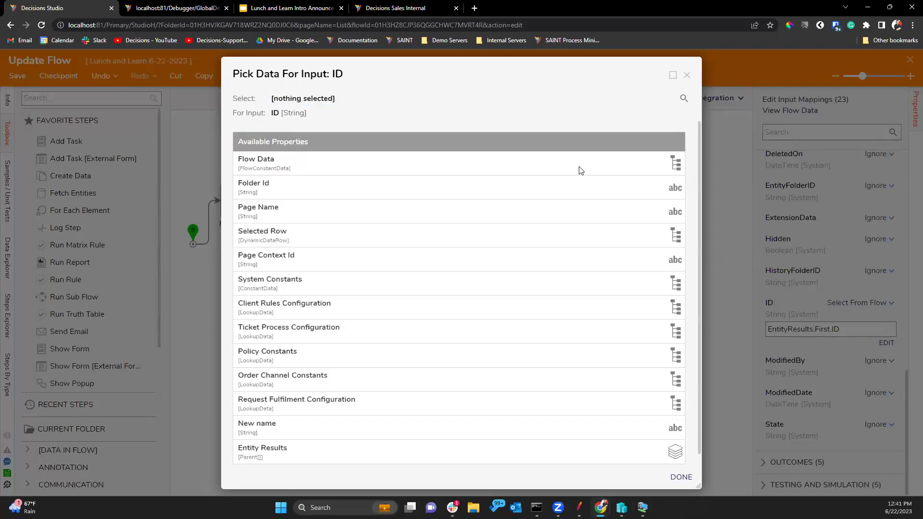
scroll(303, 317, "down", 1)
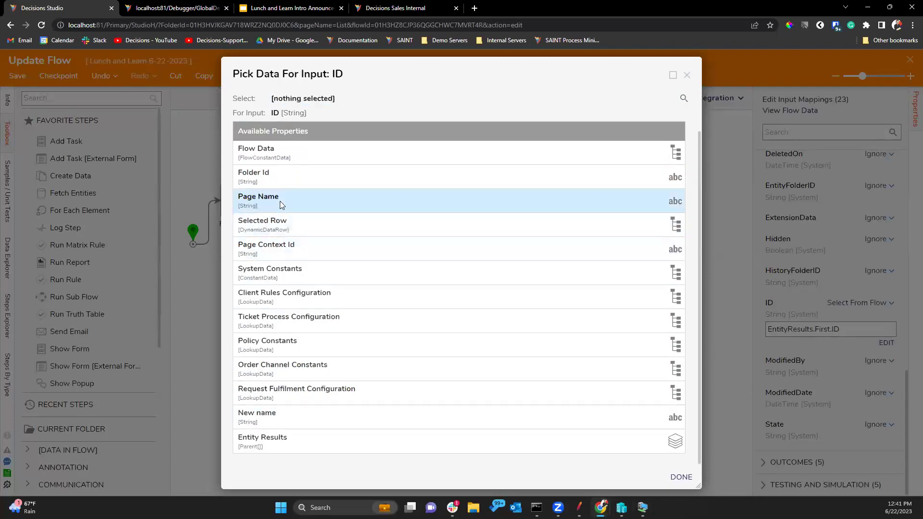
left_click(280, 223)
scroll(307, 346, "down", 5)
scroll(304, 288, "up", 6)
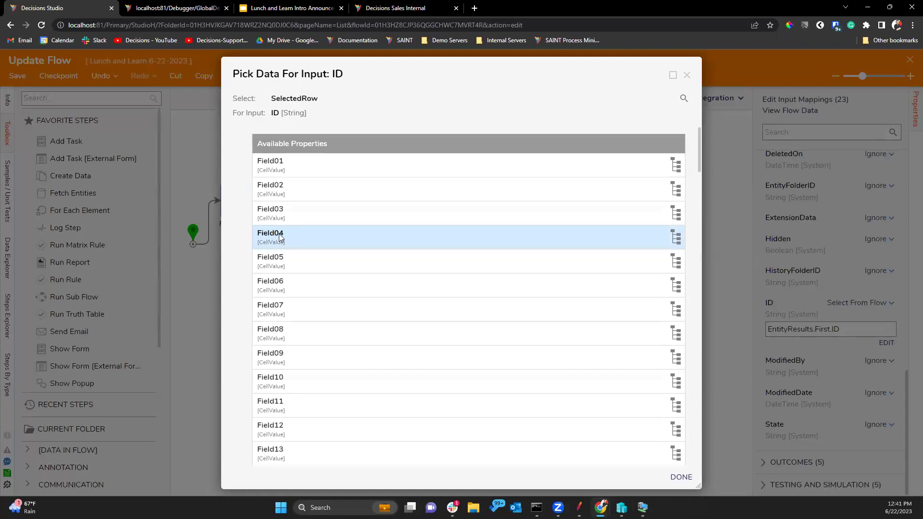
left_click(284, 211)
scroll(335, 320, "down", 3)
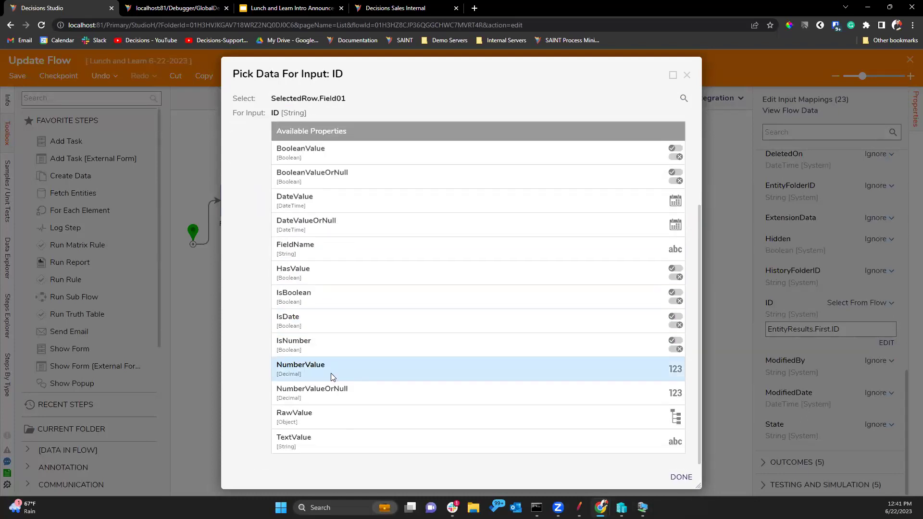
left_click(346, 440)
left_click(681, 477)
- Check the Fetch Entities step's inputs, and save and close Update Flow
left_click(244, 203)
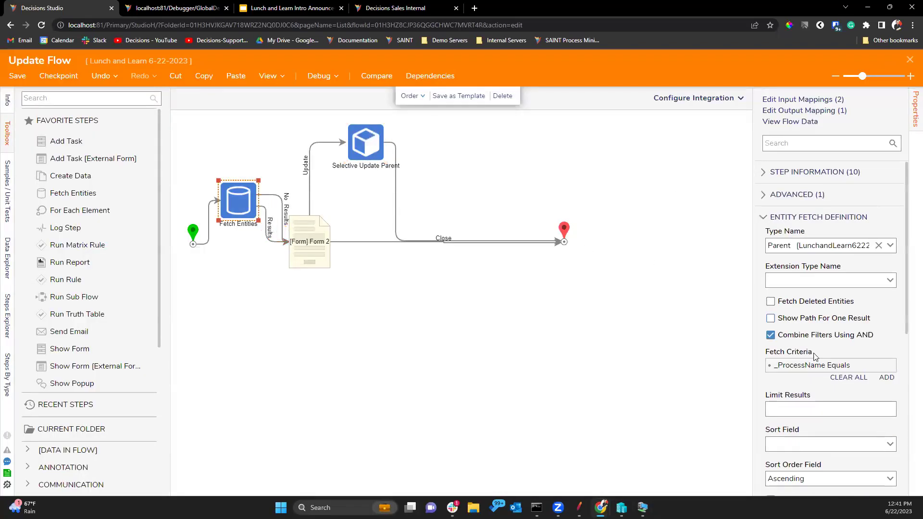
scroll(820, 354, "down", 5)
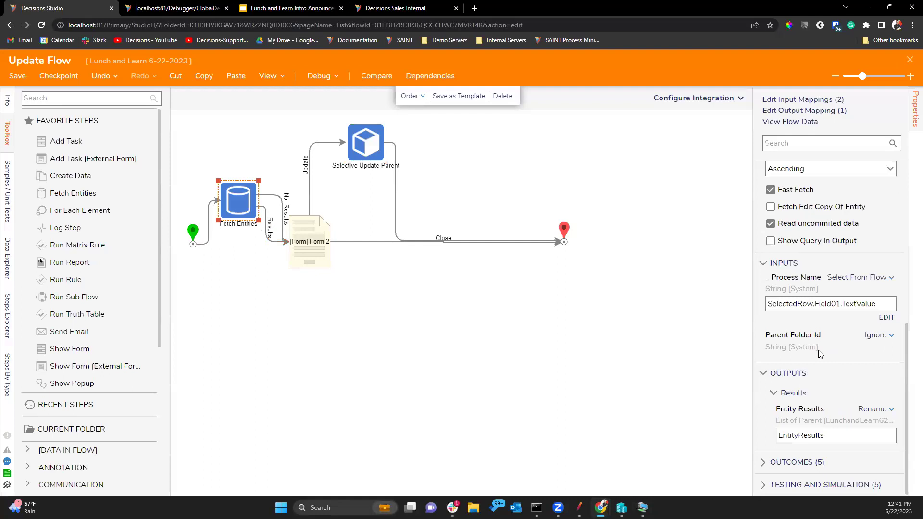
left_click(17, 76)
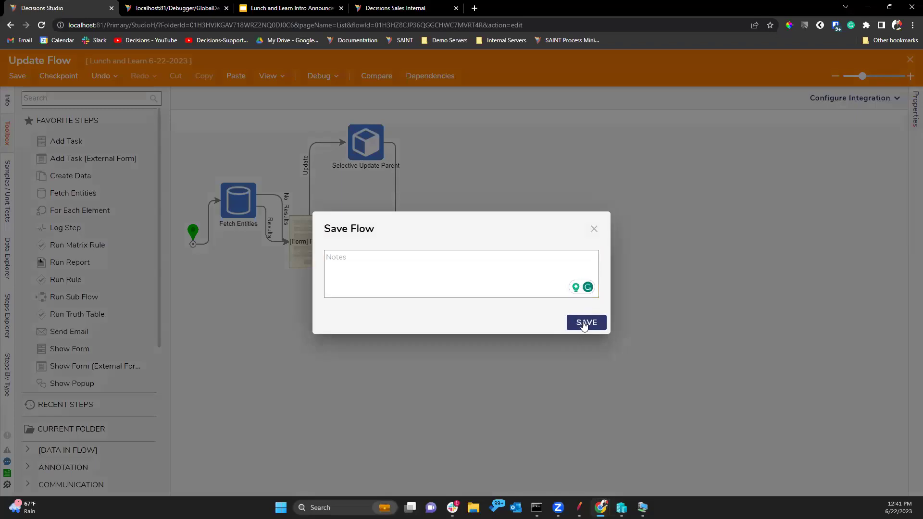
left_click(586, 322)
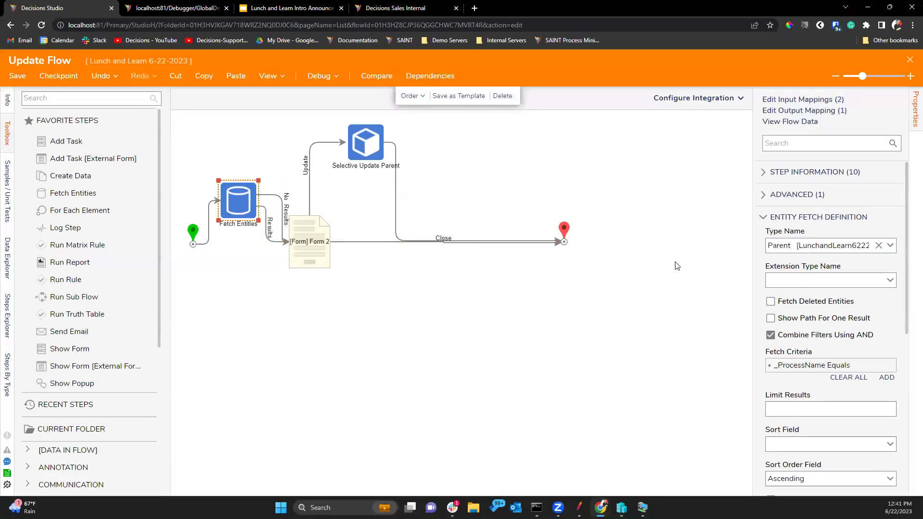
left_click(25, 78)
left_click(588, 327)
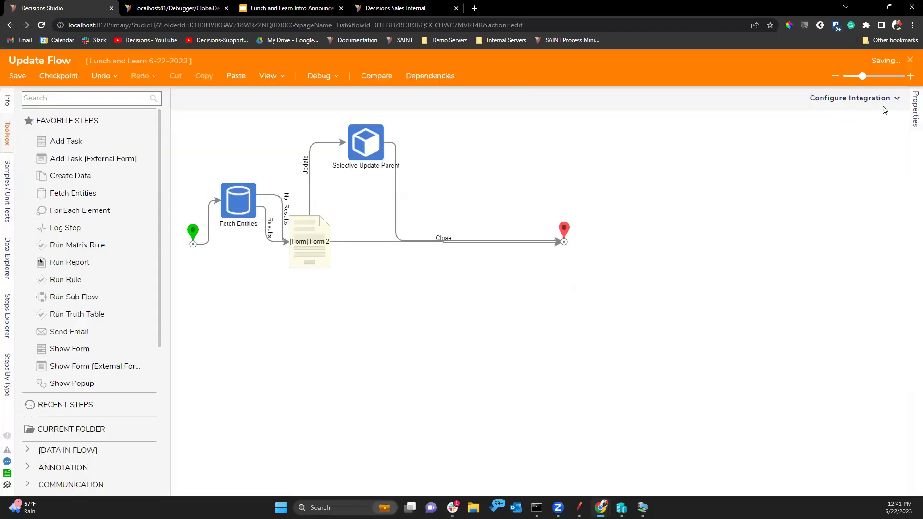
left_click(910, 59)
- Save and close the Form 3 AdvancedDataGrid Report and its parent Form 3
left_click(19, 76)
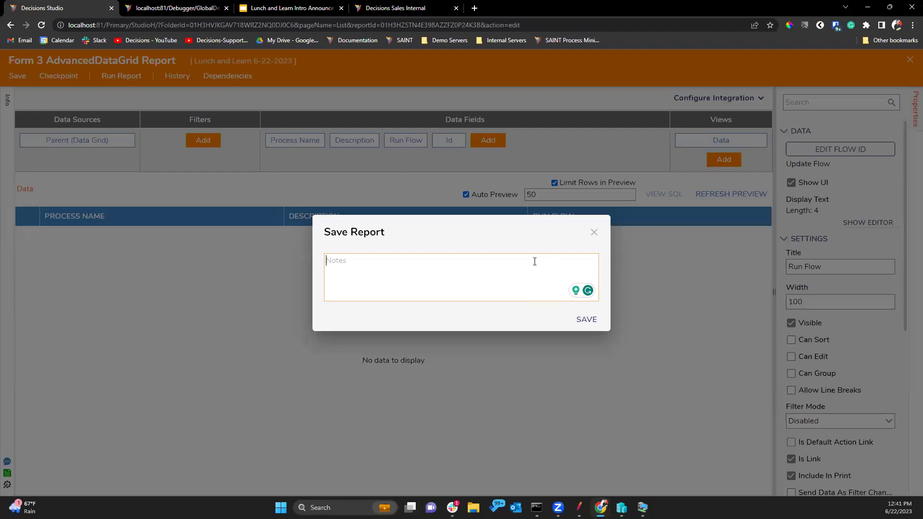
left_click(587, 319)
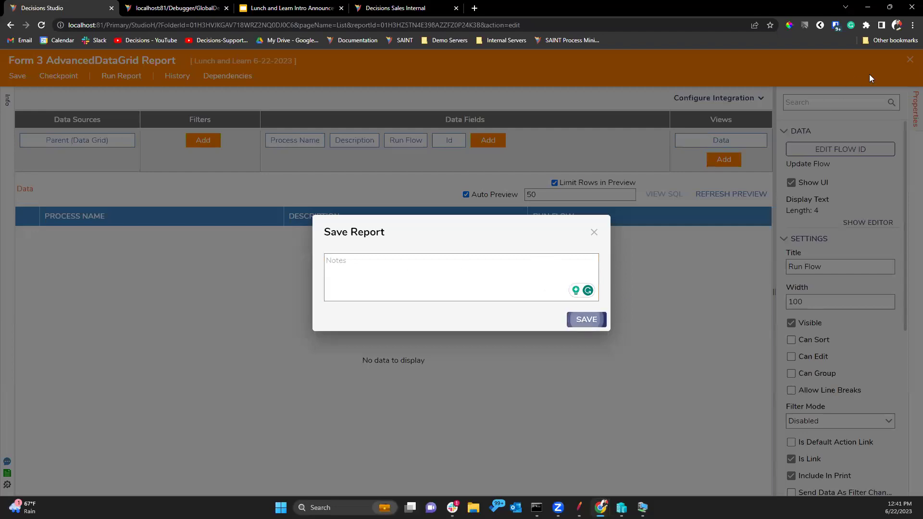
left_click(909, 61)
left_click(17, 76)
left_click(584, 317)
left_click(909, 62)
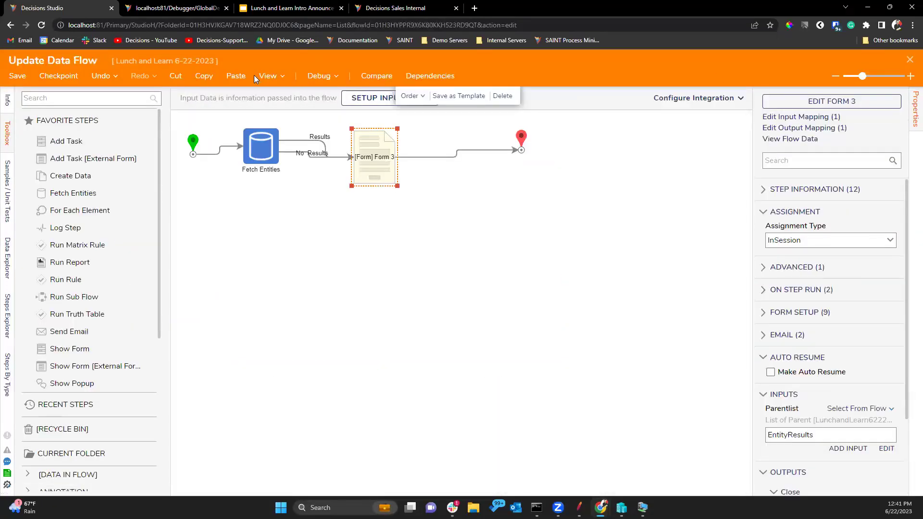
- Debug Update Data Flow, edit the grid's only row by submitting a new name, and dismiss the resulting dialog
left_click(321, 77)
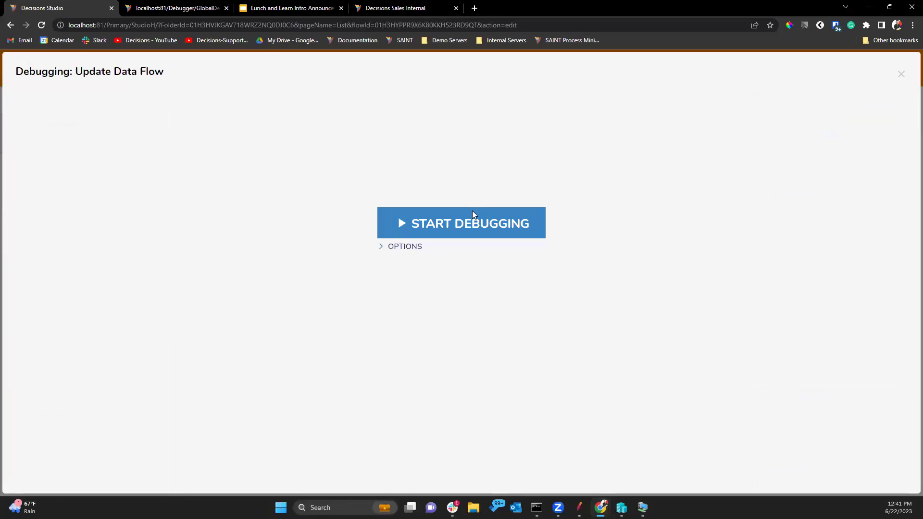
left_click(473, 220)
left_click(540, 259)
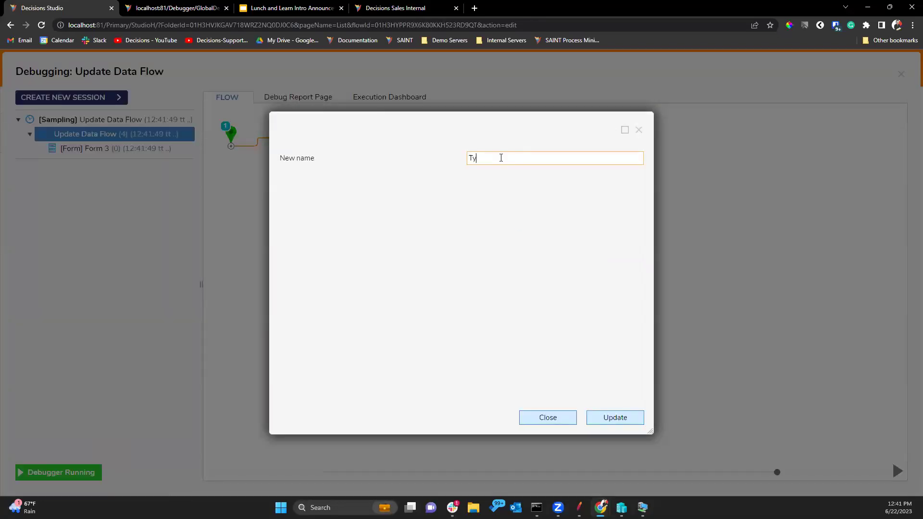
left_click(615, 417)
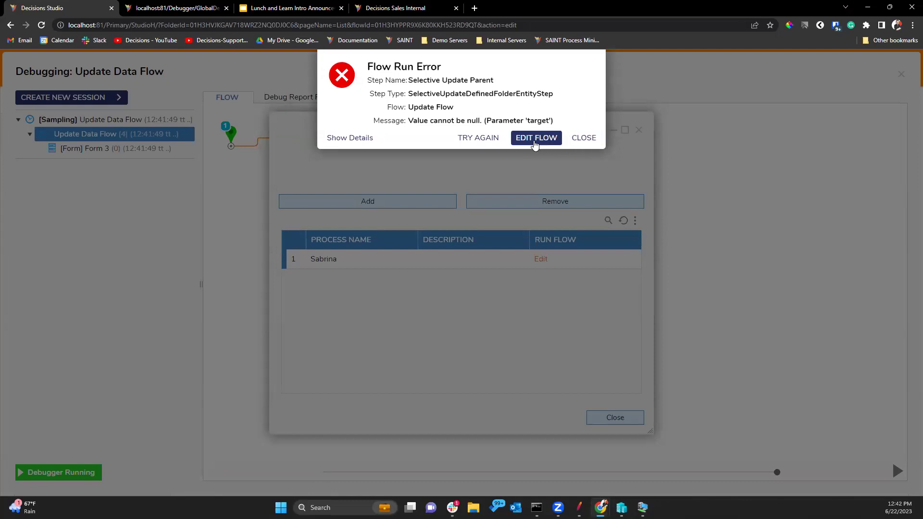
left_click(580, 139)
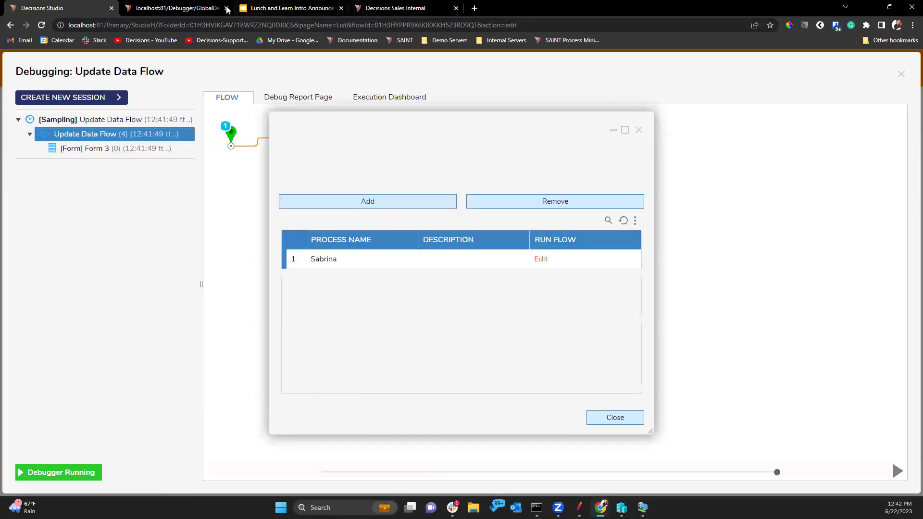
- In the Global Debugger, examine the input data of Selective Update Parent and the data of its preceding steps, and close the debugger
left_click(178, 8)
left_click(454, 145)
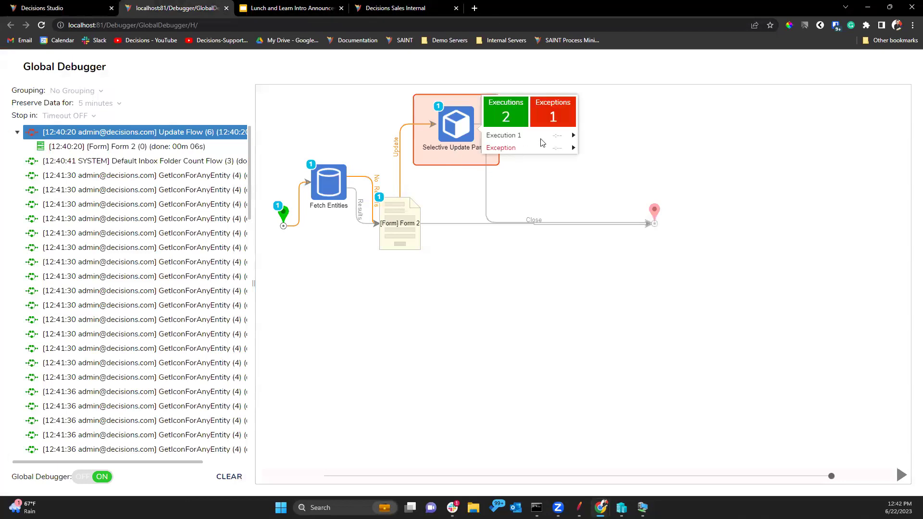
mouse_move(543, 137)
left_click(611, 142)
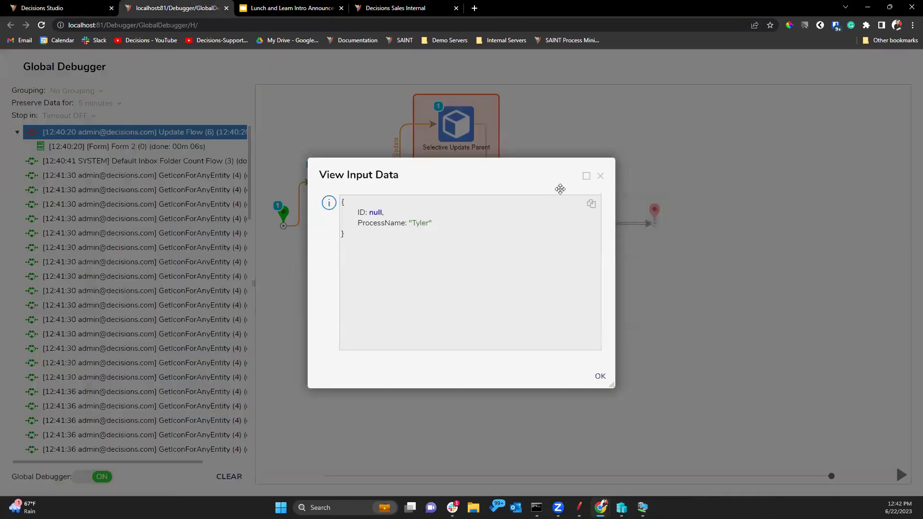
left_click(605, 176)
left_click(392, 228)
mouse_move(378, 178)
left_click(509, 207)
left_click_drag(429, 223, 530, 224)
left_click(600, 176)
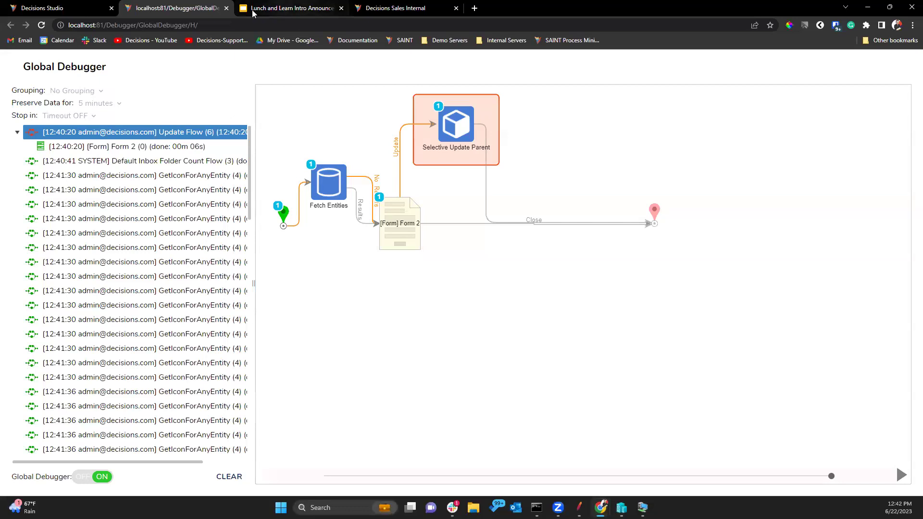
left_click(226, 8)
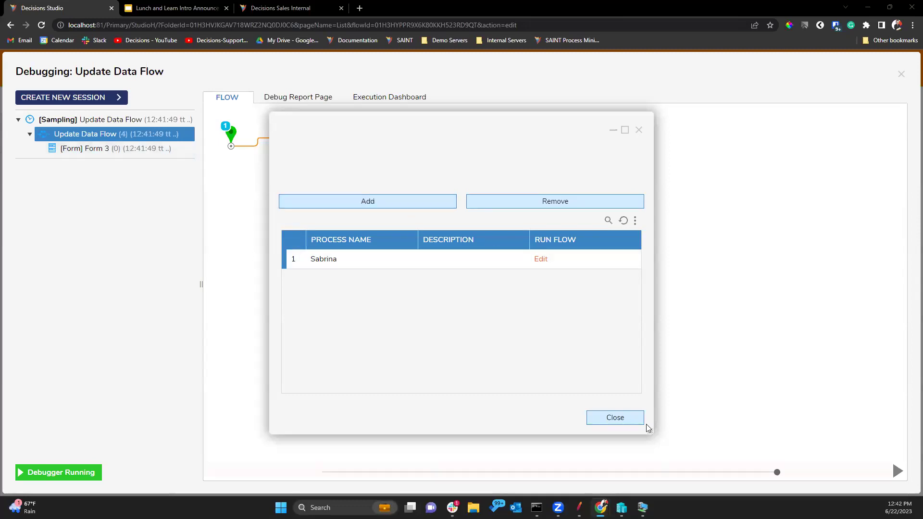
- End the Update Data Flow debug session, and save and close the flow
left_click(640, 130)
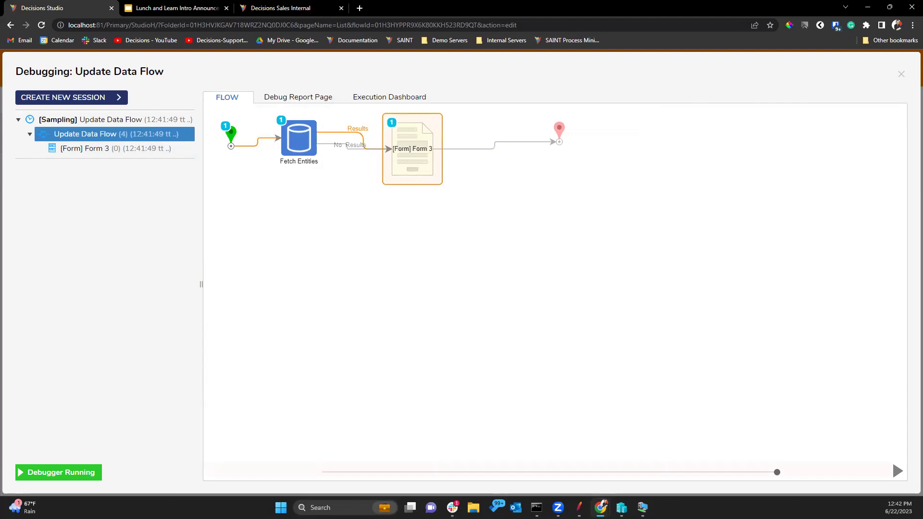
left_click(901, 74)
left_click(17, 76)
left_click(589, 323)
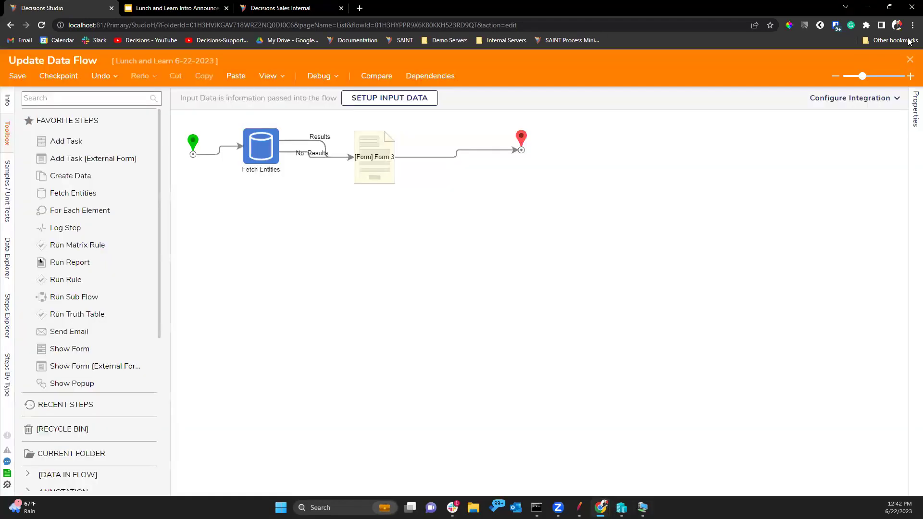
left_click(910, 59)
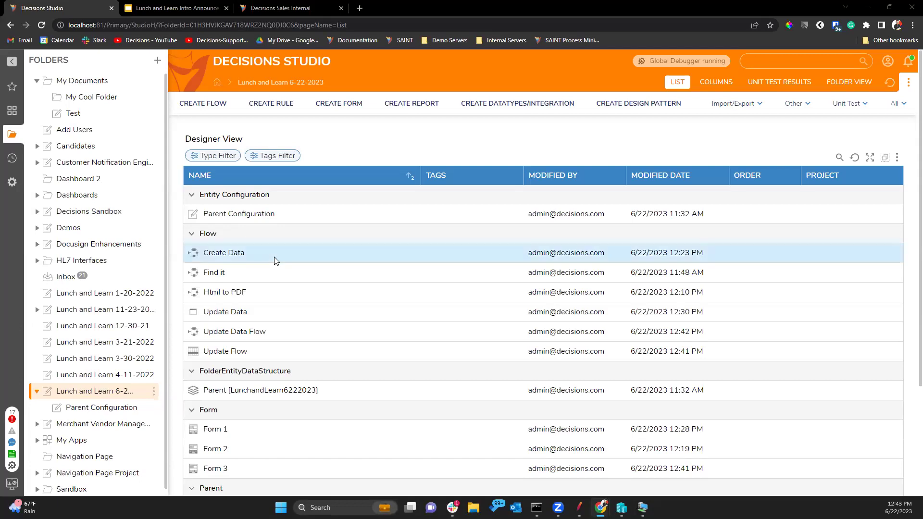
- Create a new flow in the Lunch and Learn 6-22-2023 folder and publish it as an API Service
left_click(225, 111)
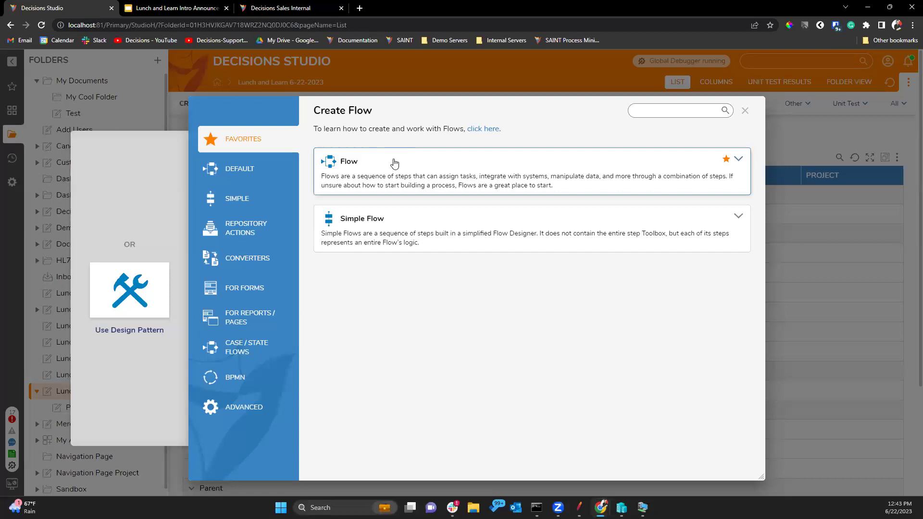
left_click(519, 200)
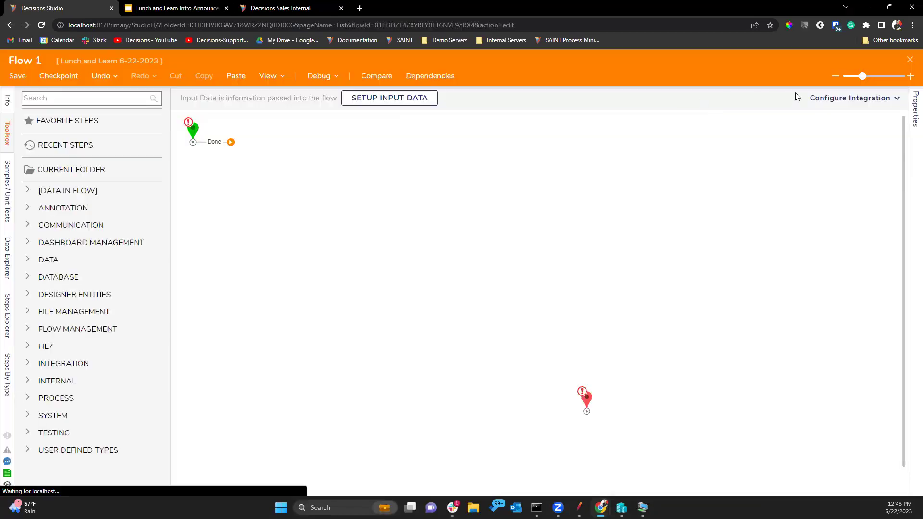
left_click(827, 98)
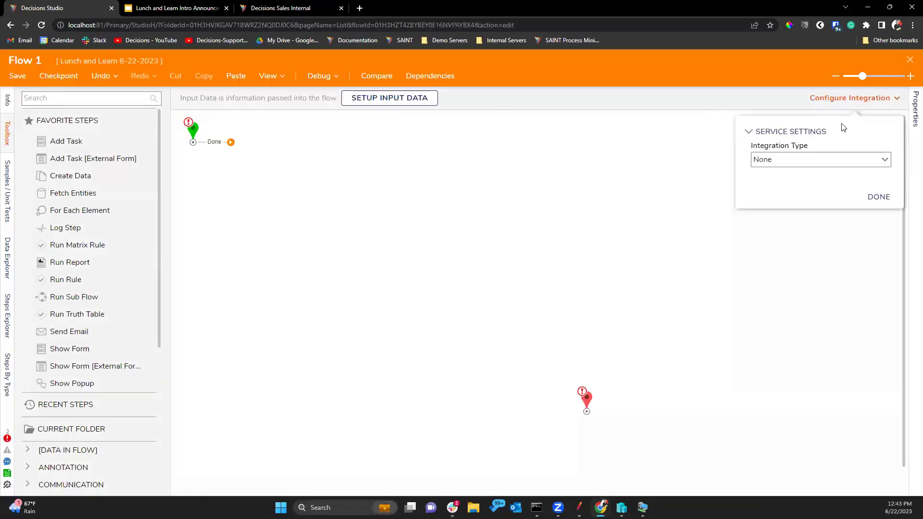
left_click(887, 159)
left_click(806, 178)
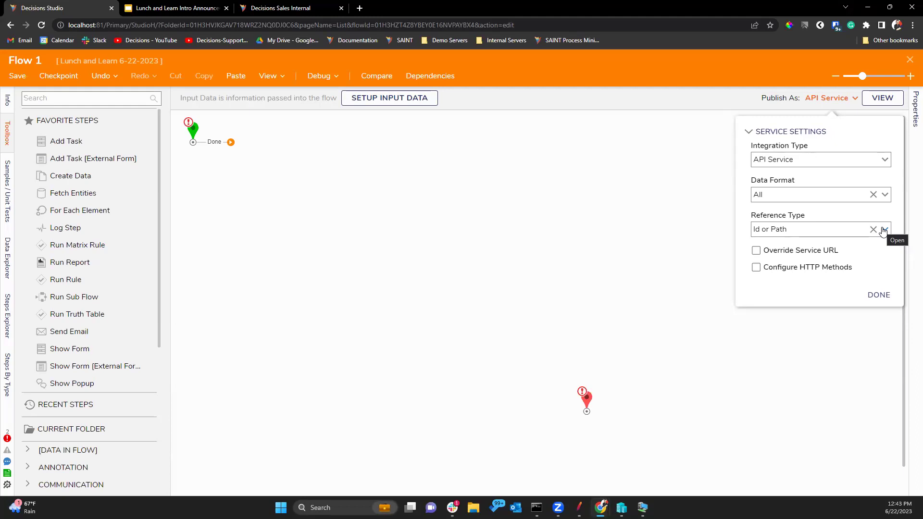
left_click(588, 400)
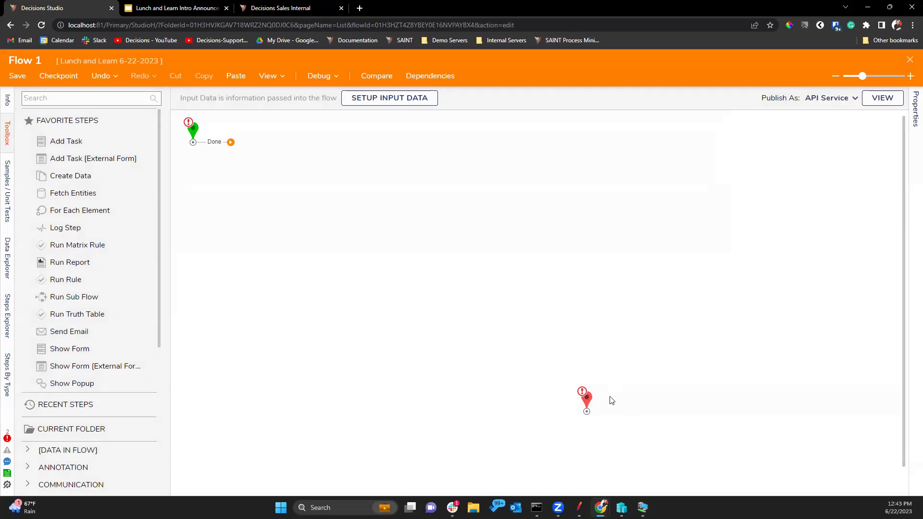
- Examine the advanced and step information properties of the new flow's end step
left_click(587, 406)
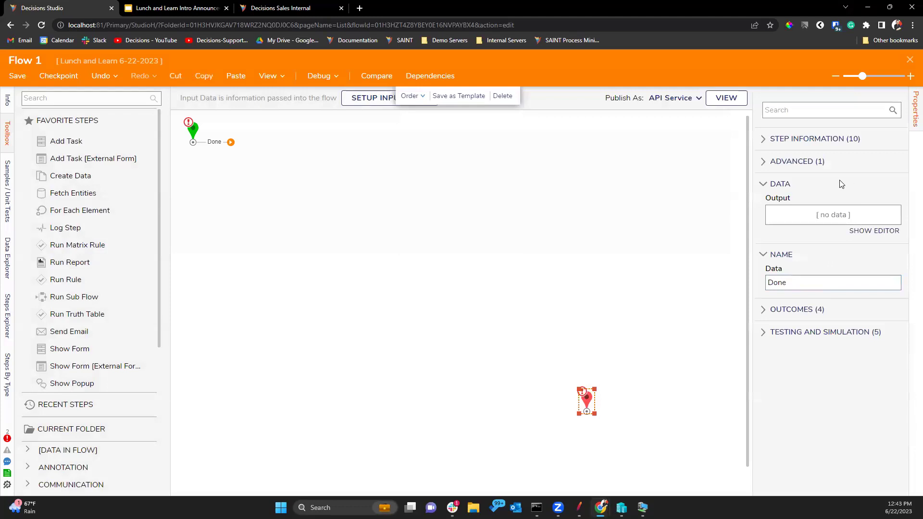
left_click(820, 162)
left_click(822, 141)
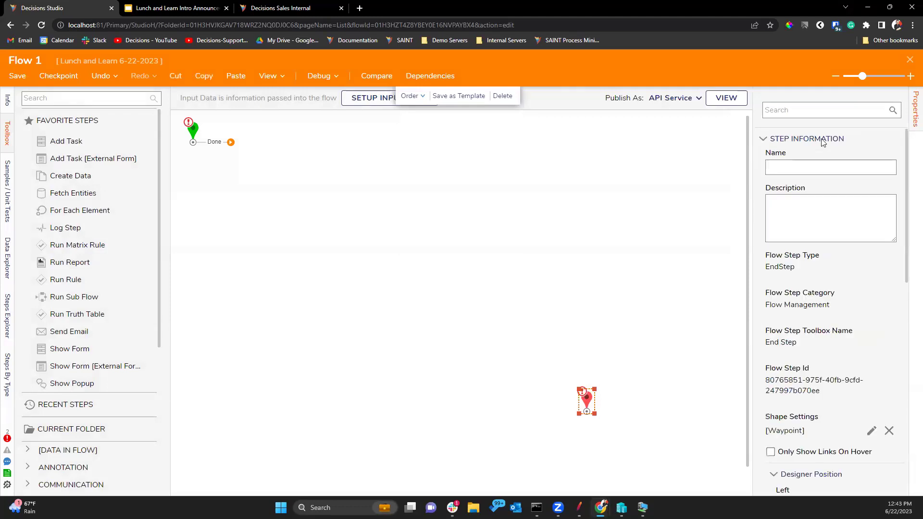
left_click(822, 141)
- View the API service's integration details, set the Setup option to Rules Demo, and examine the additional call and data format options
left_click(726, 99)
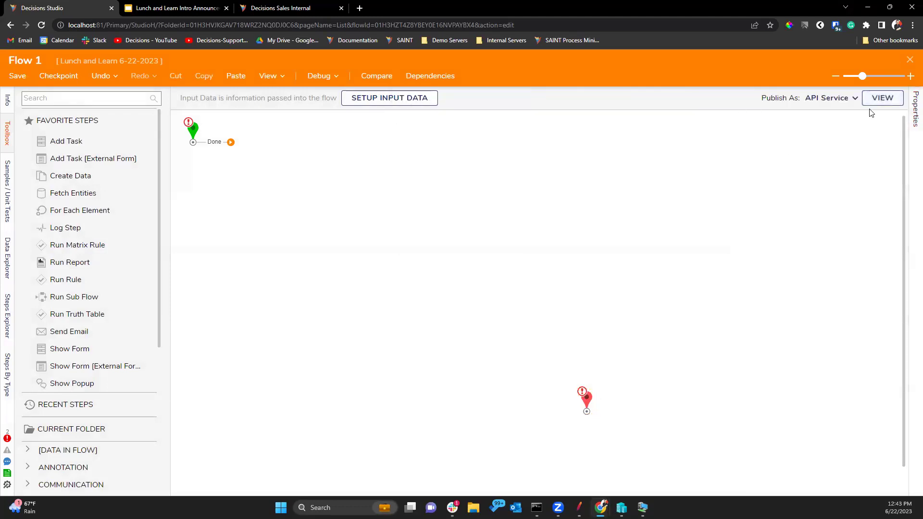
left_click(882, 99)
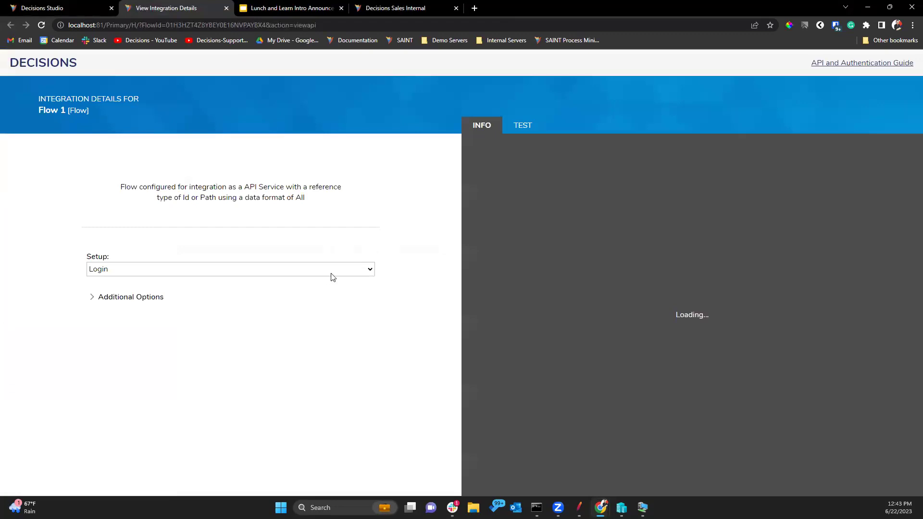
left_click(331, 272)
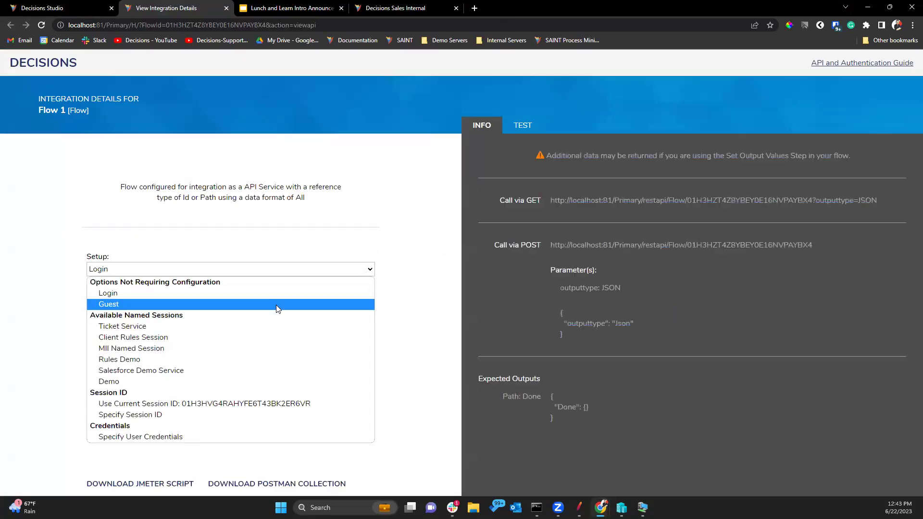
left_click(224, 360)
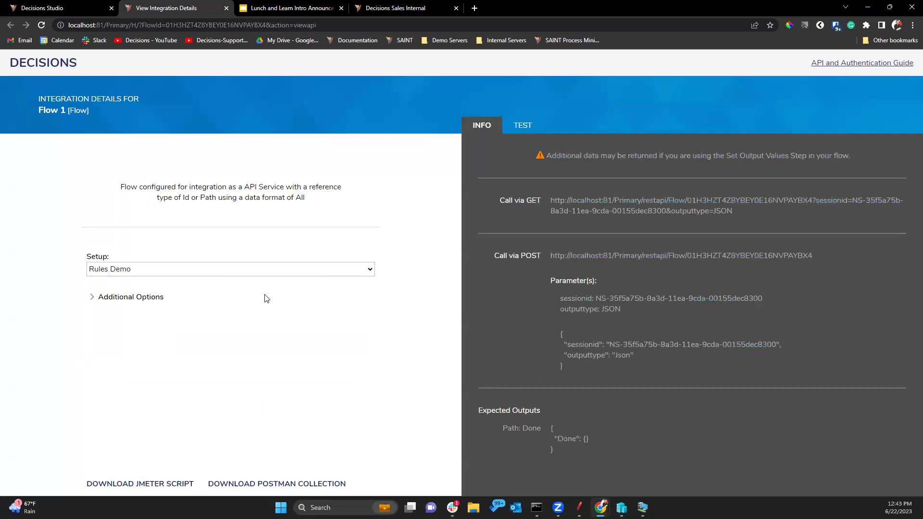
left_click(135, 303)
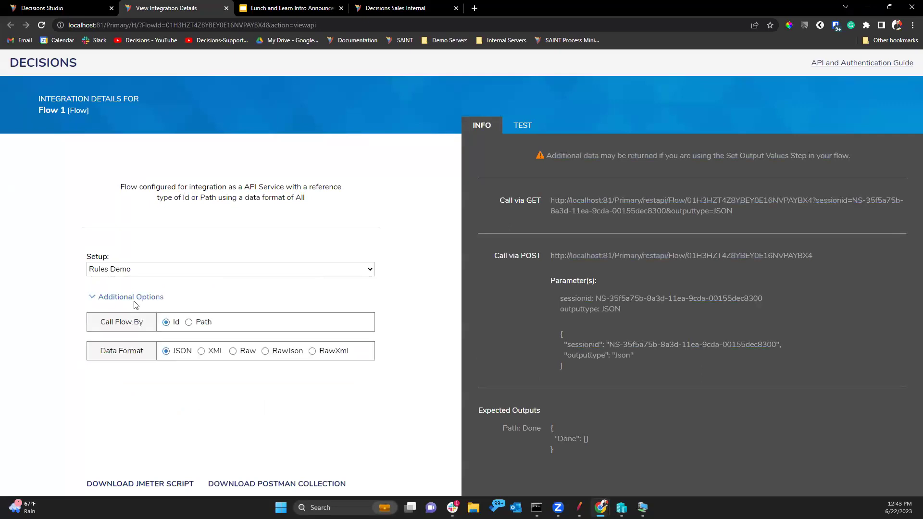
left_click(134, 303)
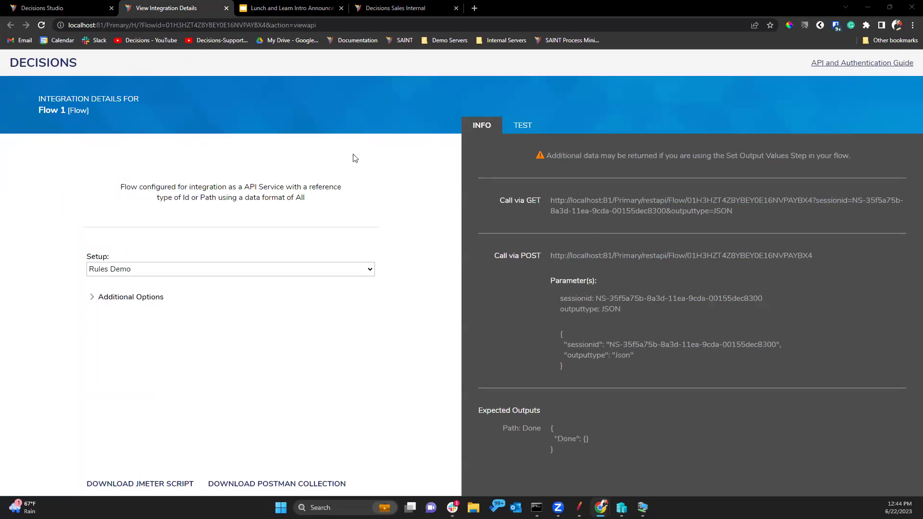
- Return to the Flow 1 designer and connect the start step's Done outcome to the end step
left_click(398, 10)
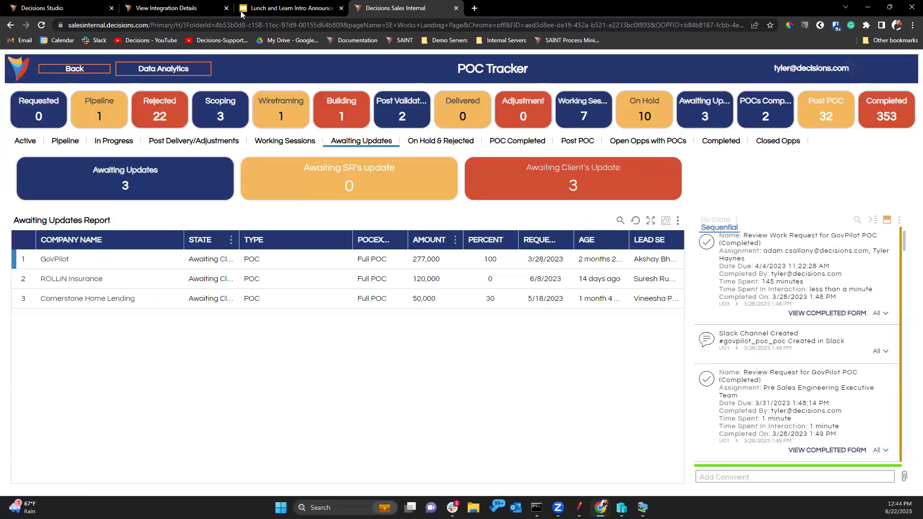
left_click(202, 8)
left_click(67, 8)
left_click_drag(231, 142, 427, 219)
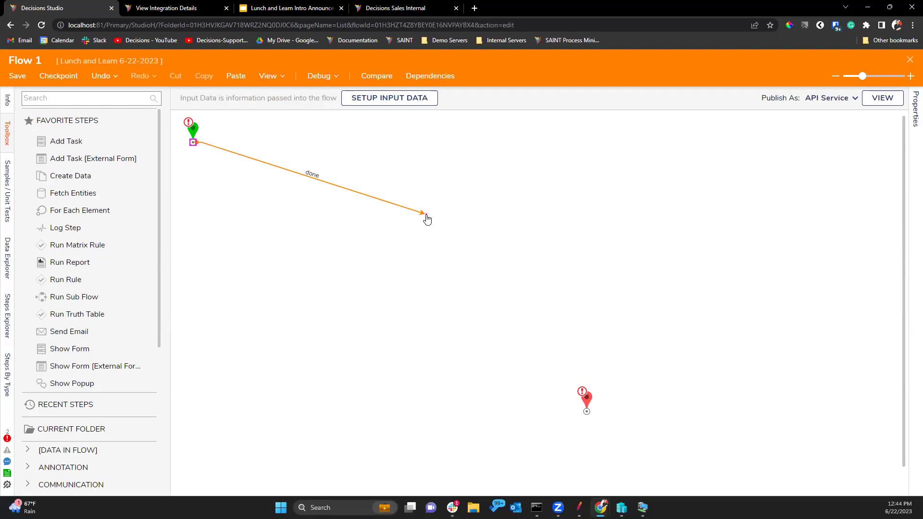
left_click_drag(427, 219, 586, 406)
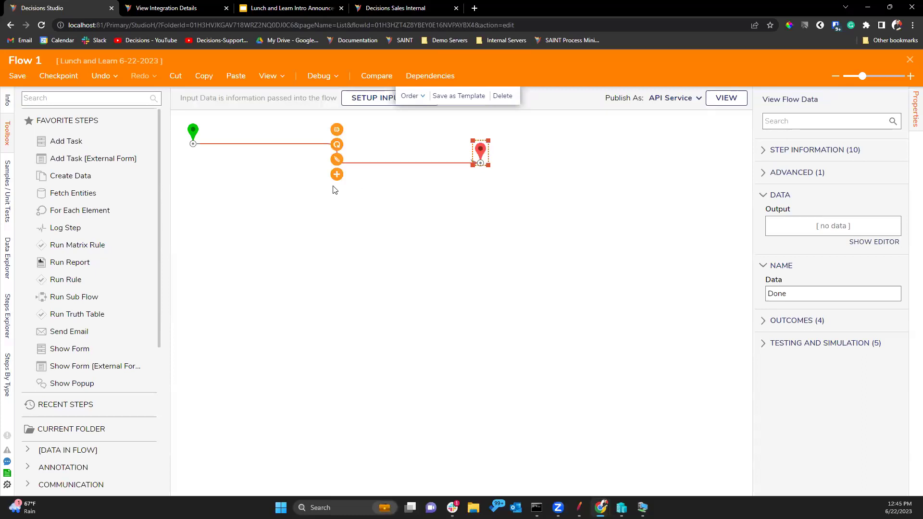
left_click(80, 102)
type("th")
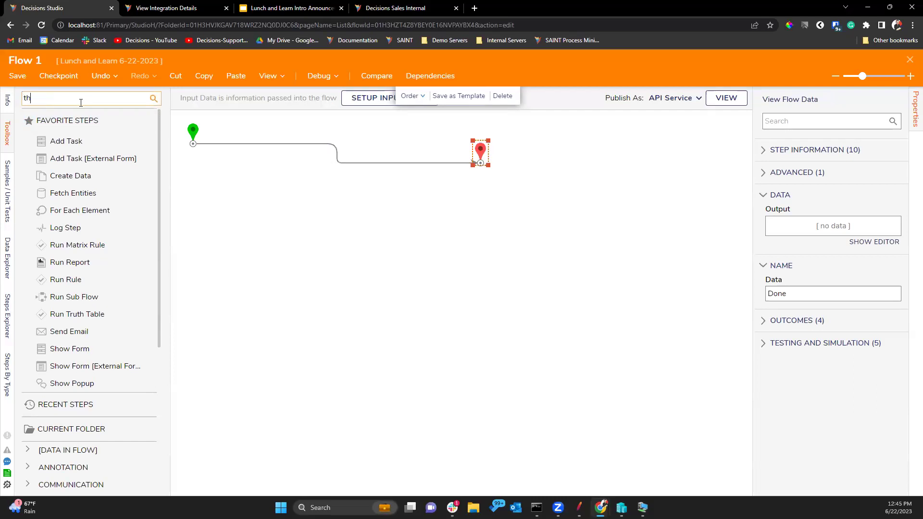
type("row expectation")
left_click(154, 99)
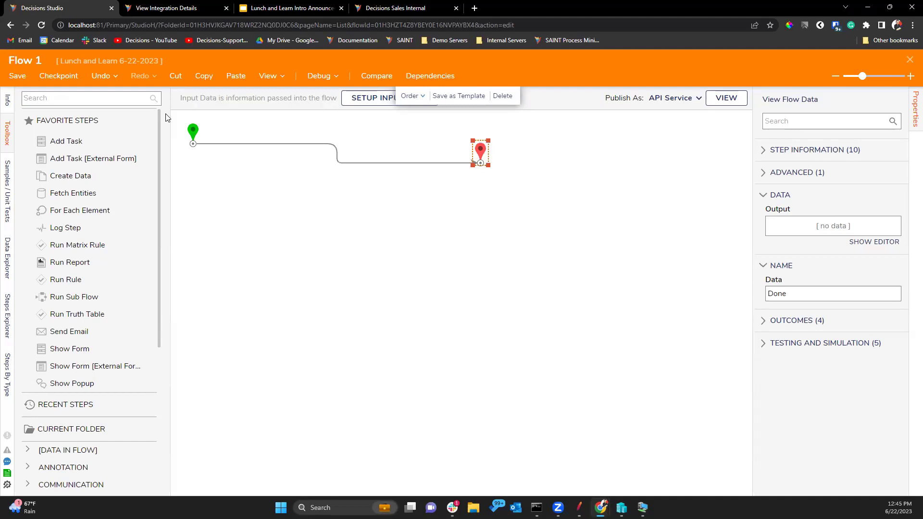
- Move the end step farther from the start step and slightly higher, and select the start step
left_click_drag(480, 151, 530, 144)
left_click(200, 152)
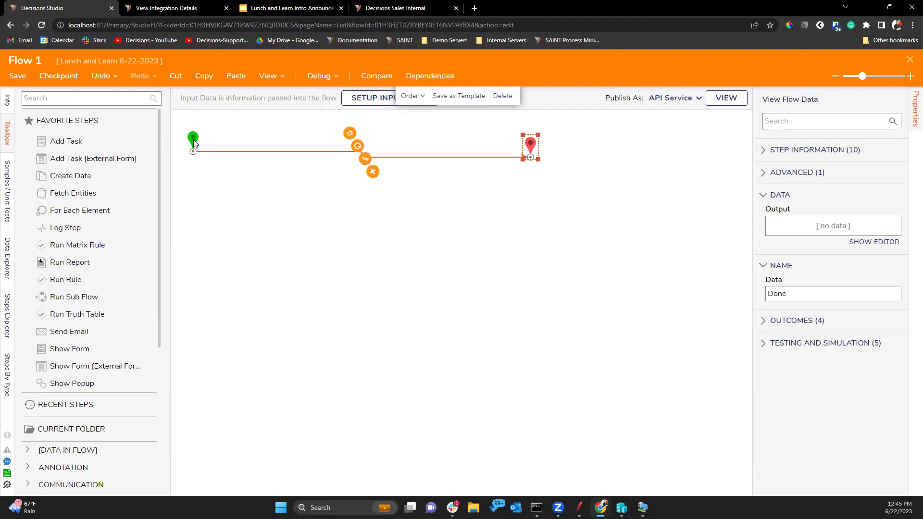
left_click(194, 141)
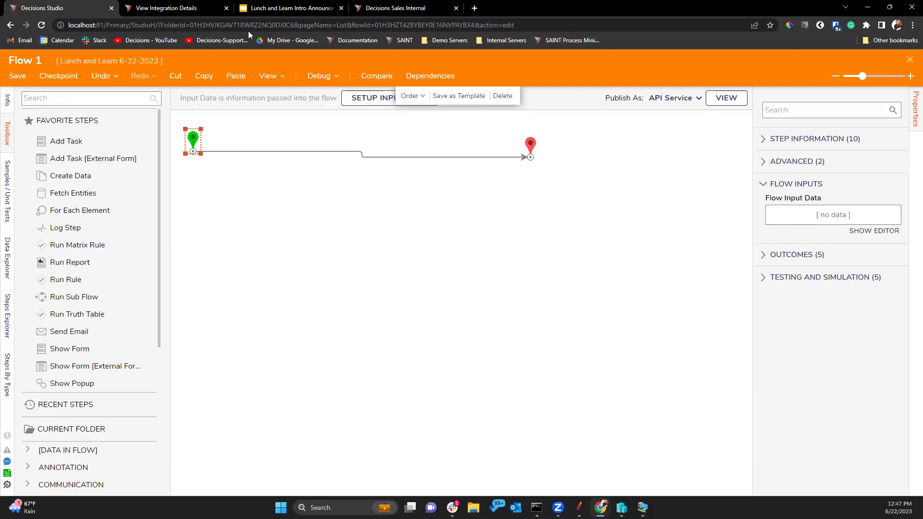
- Find the Throw APIException step by searching for "Throw api" and add it below the connection line
left_click(53, 96)
type("T")
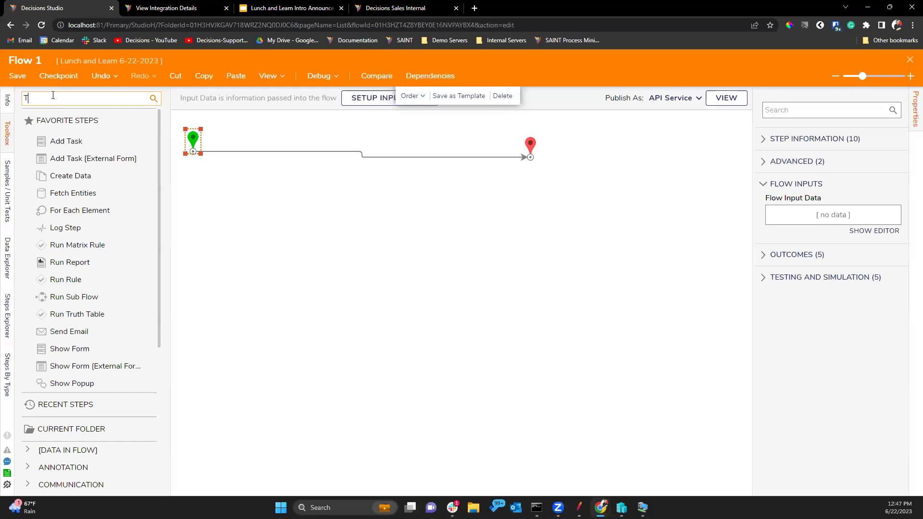
type("hrow api")
left_click_drag(79, 114, 473, 222)
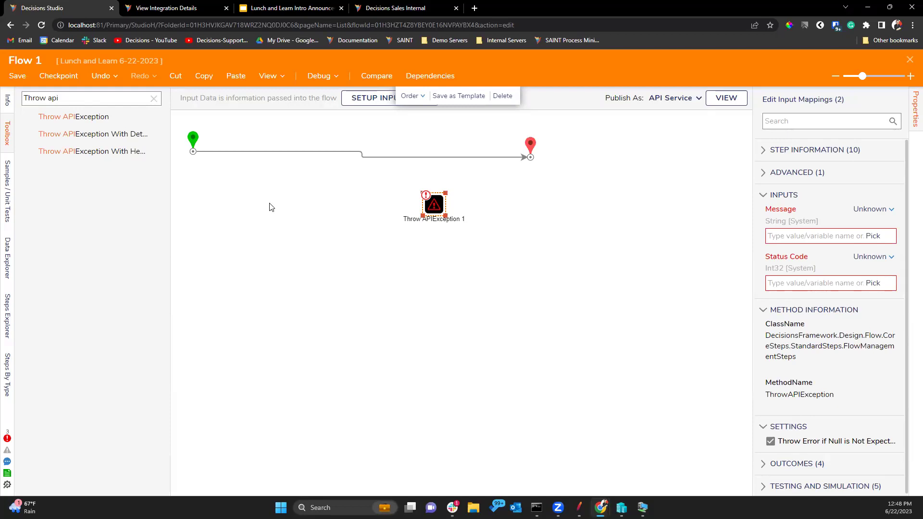
- Save Flow 1 with the new exception step and close the flow designer
mouse_move(212, 151)
left_click(18, 75)
left_click(588, 322)
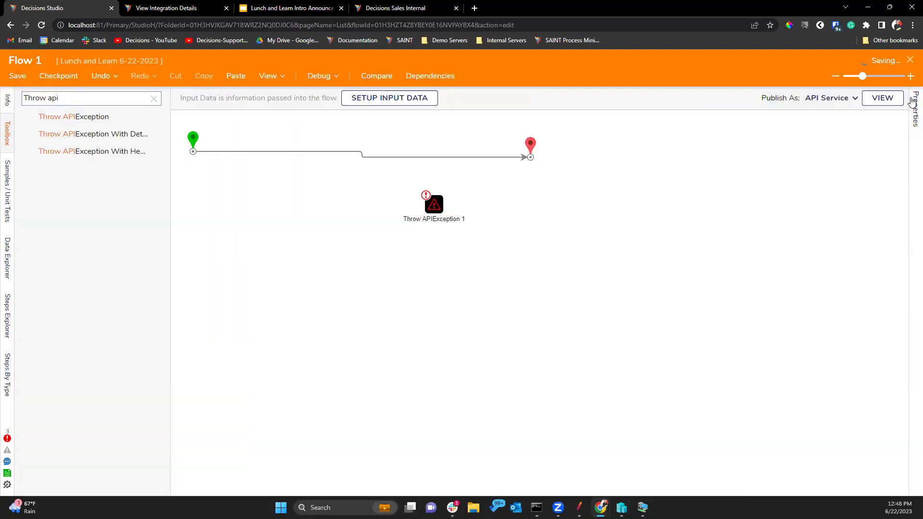
left_click(910, 59)
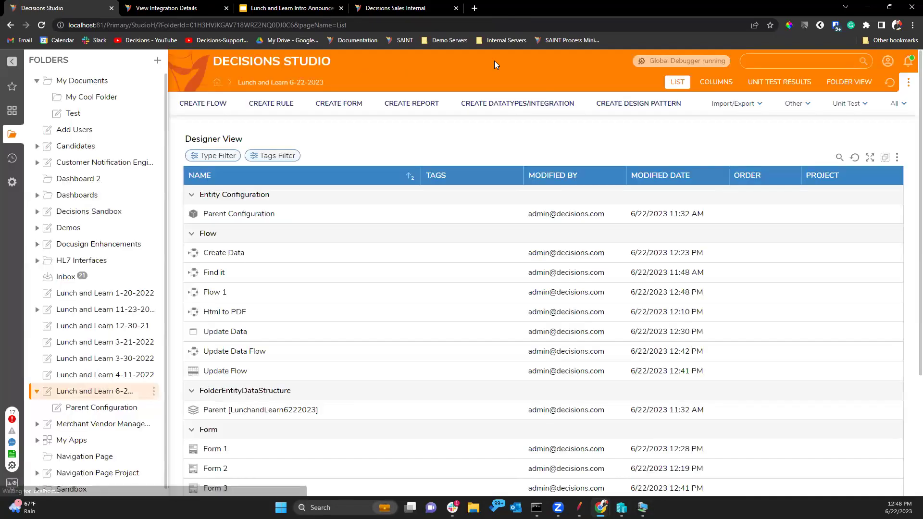
- Open the Decisions documentation site in a new browser tab and look over its introduction page
left_click(474, 9)
type("DOC")
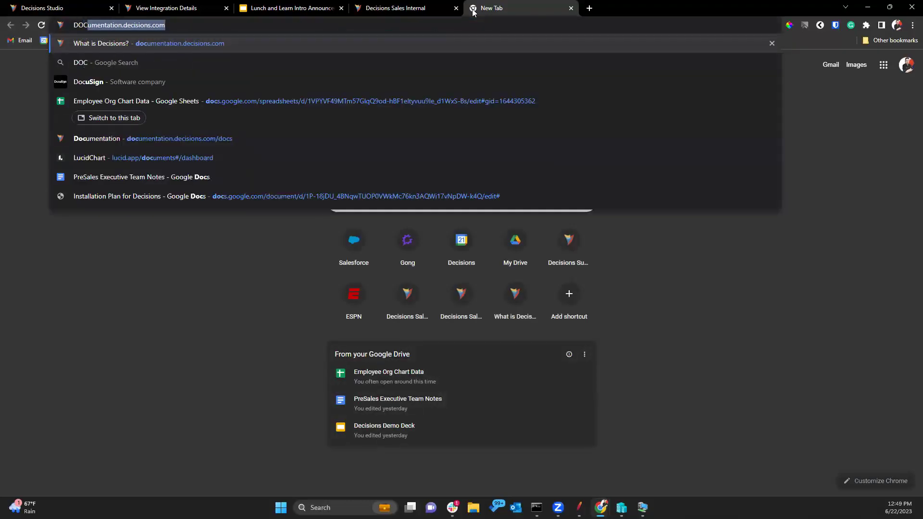
key("Return")
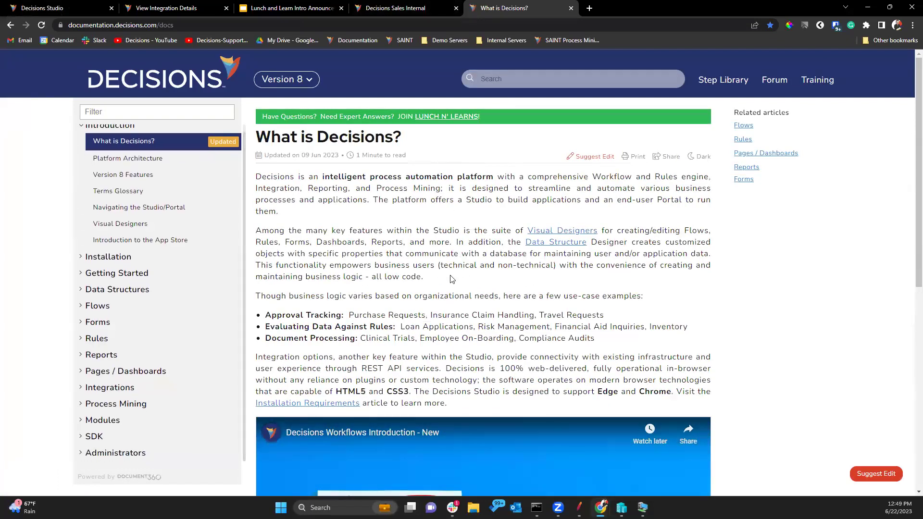
scroll(115, 313, "down", 2)
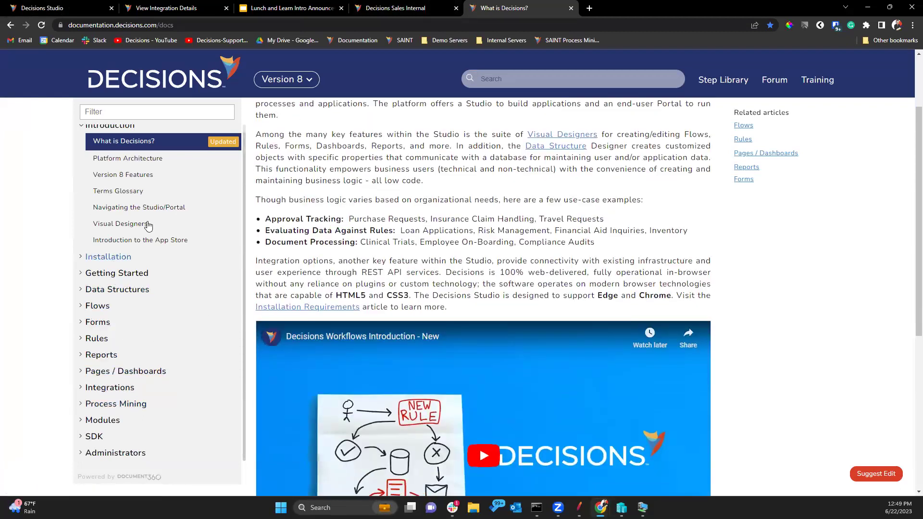
- Search the documentation for "multi", open the Multi-Tenant Active Directory article, and go to the About Multi-Tenancy article
left_click(558, 73)
type("mULTI")
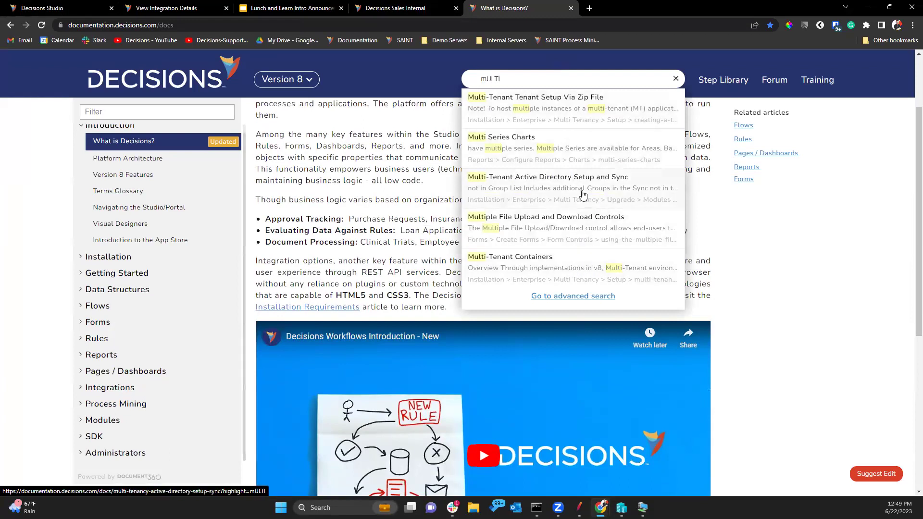
left_click(561, 186)
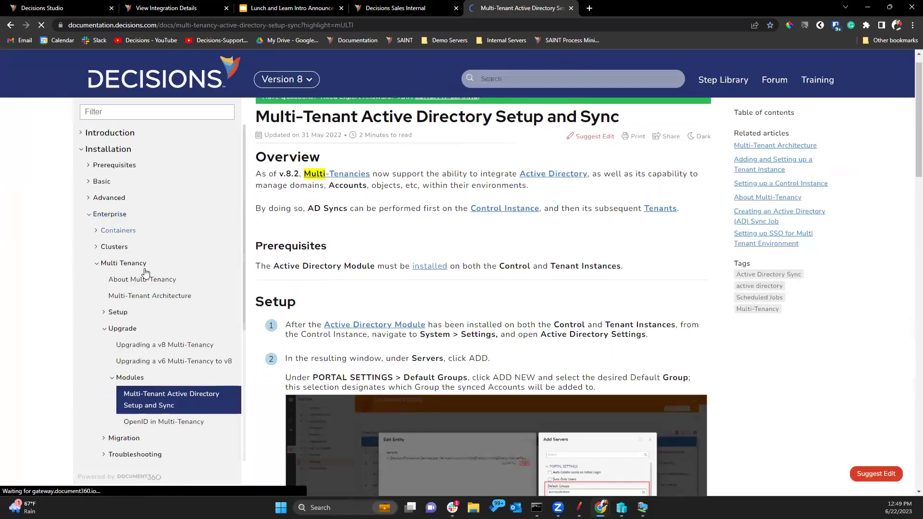
scroll(159, 168, "up", 1)
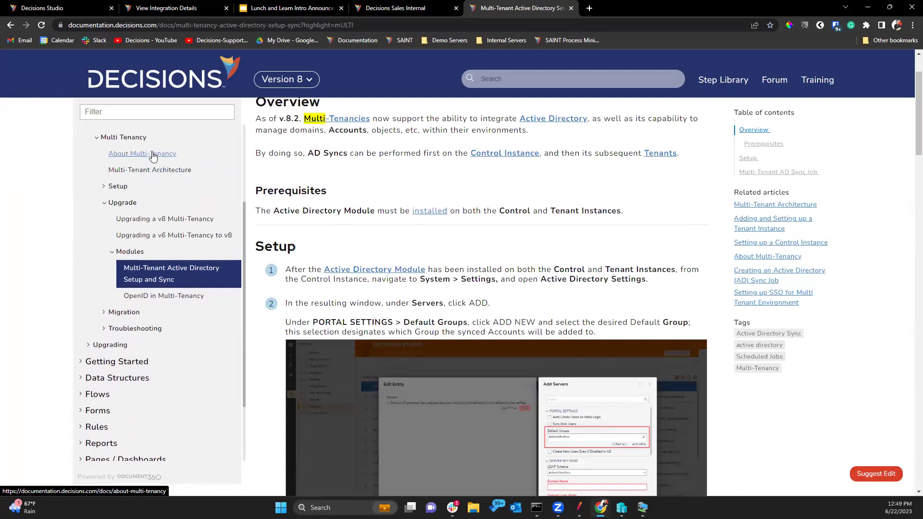
left_click(144, 154)
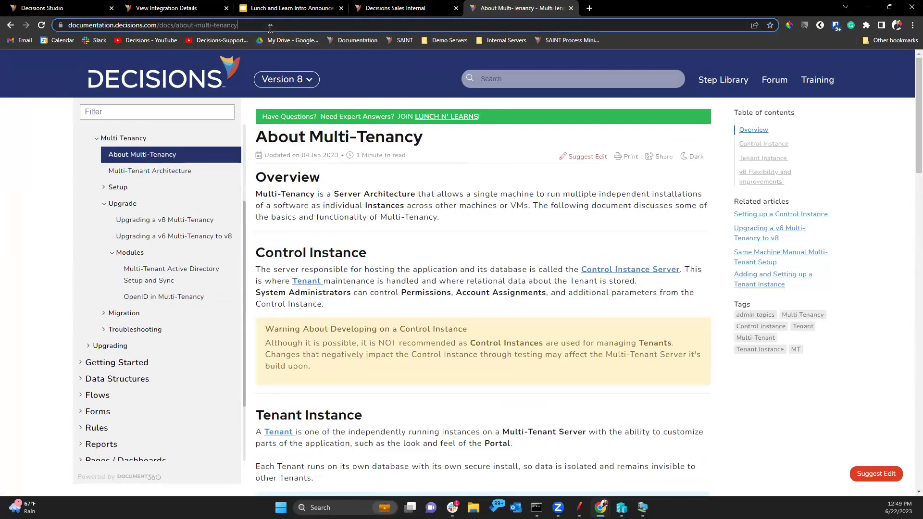
- Copy the web address of the About Multi-Tenancy article and switch windows
left_click(377, 25)
right_click(270, 28)
left_click(279, 99)
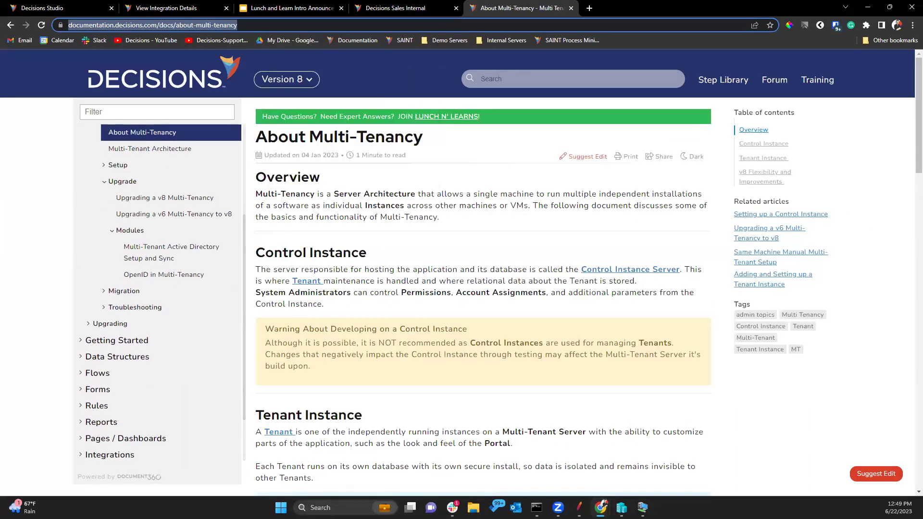
key("alt+Tab")
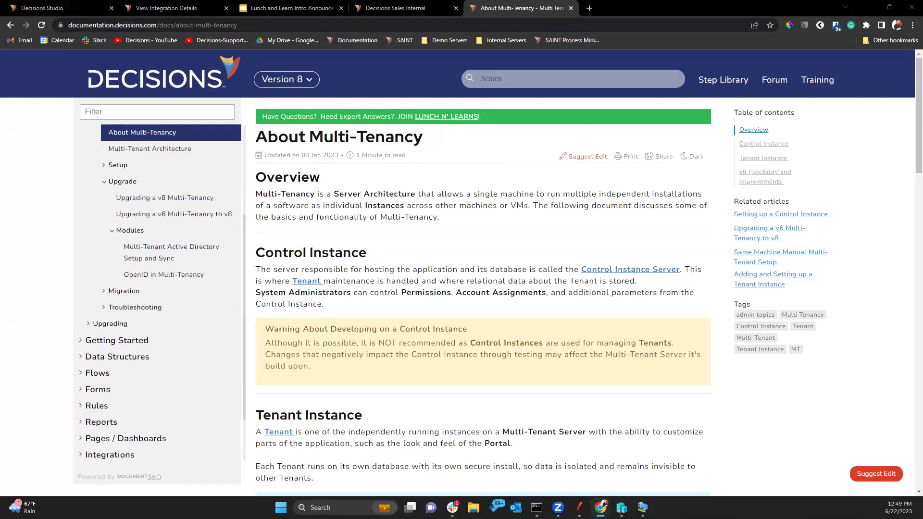
- Read through the About Multi-Tenancy article, and collapse the Multi Tenancy and Enterprise sections in the documentation contents tree
scroll(420, 313, "down", 10)
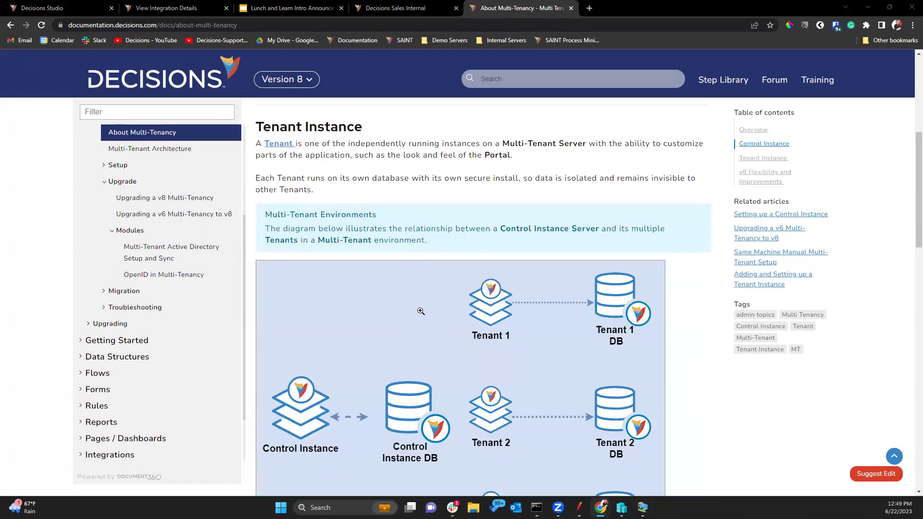
scroll(412, 269, "down", 6)
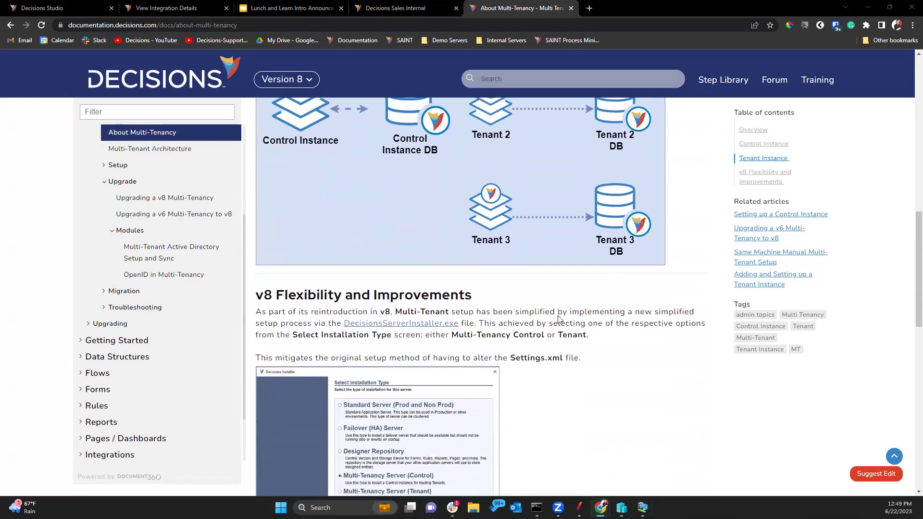
scroll(496, 289, "down", 9)
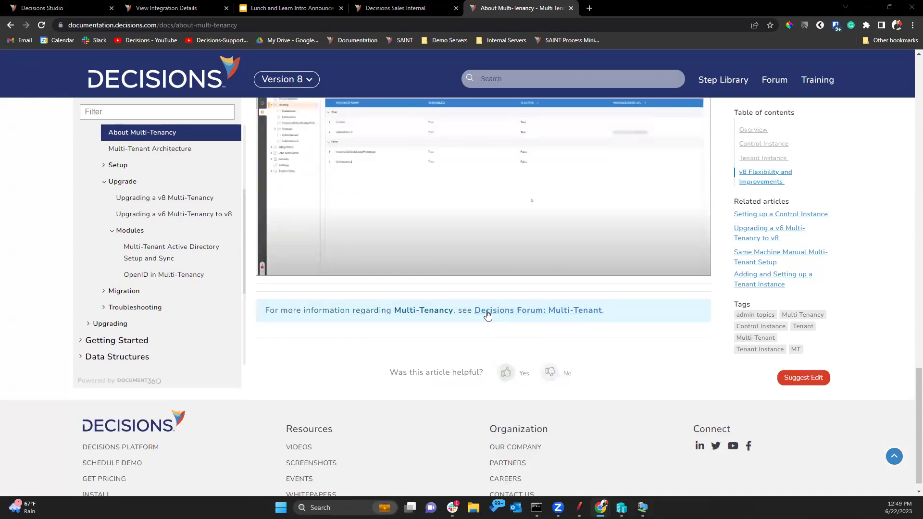
scroll(465, 283, "up", 2)
scroll(464, 283, "up", 20)
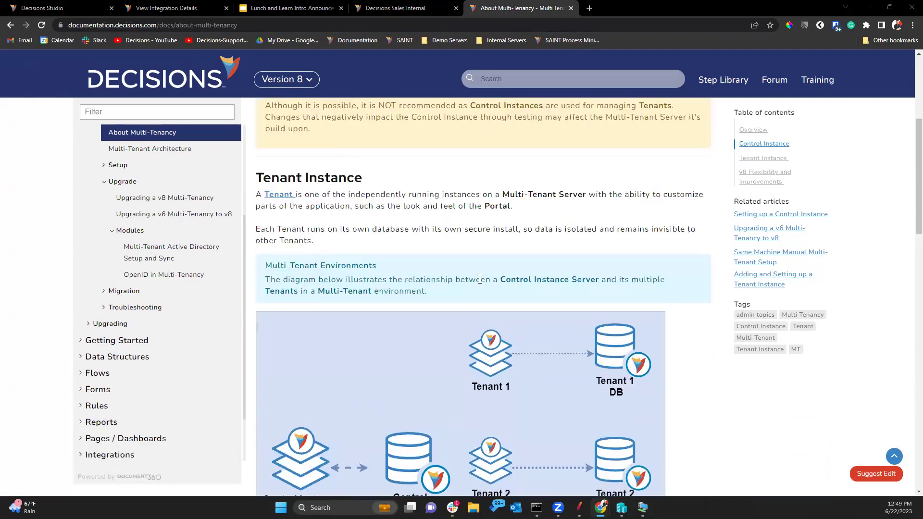
scroll(96, 211, "up", 2)
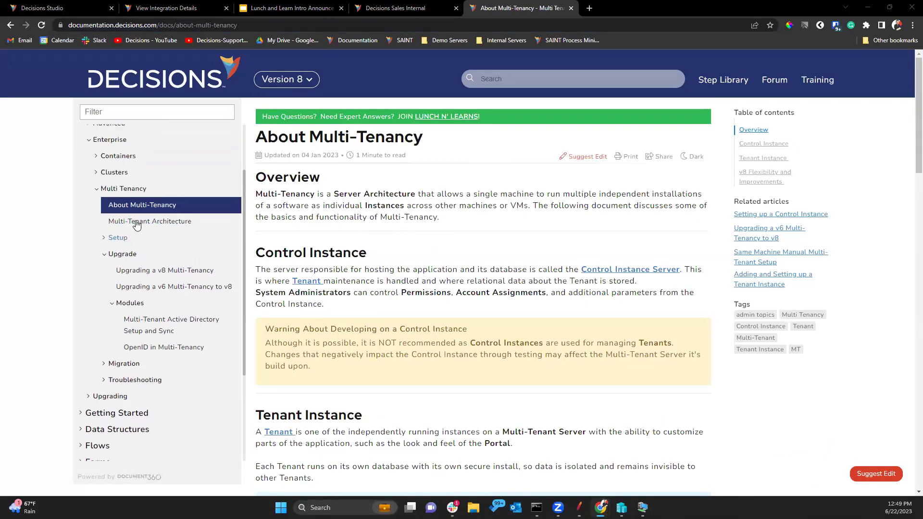
left_click(93, 207)
scroll(91, 202, "up", 1)
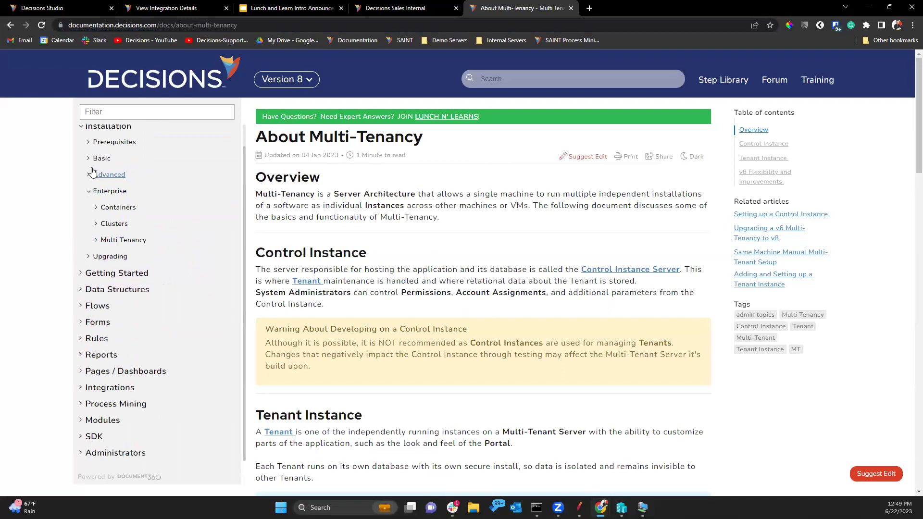
left_click(89, 204)
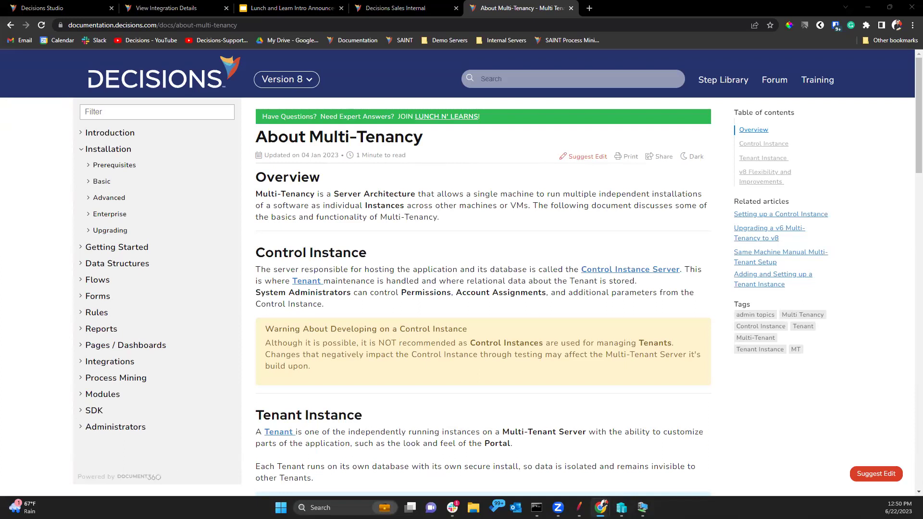
- Look back at the Flow 1 integration details and return to the Lunch and Learn 6-22-2023 folder in Decisions Studio
left_click(412, 10)
left_click(298, 9)
left_click(55, 7)
left_click(154, 8)
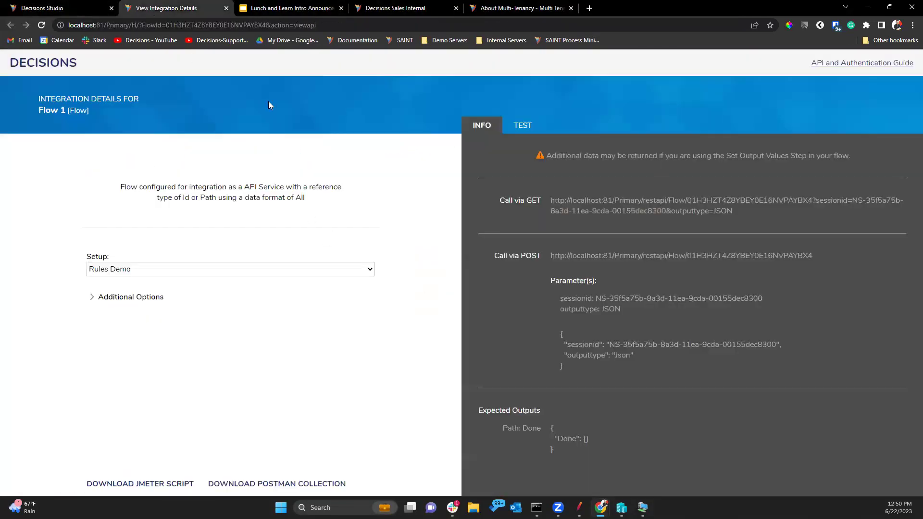
left_click(56, 6)
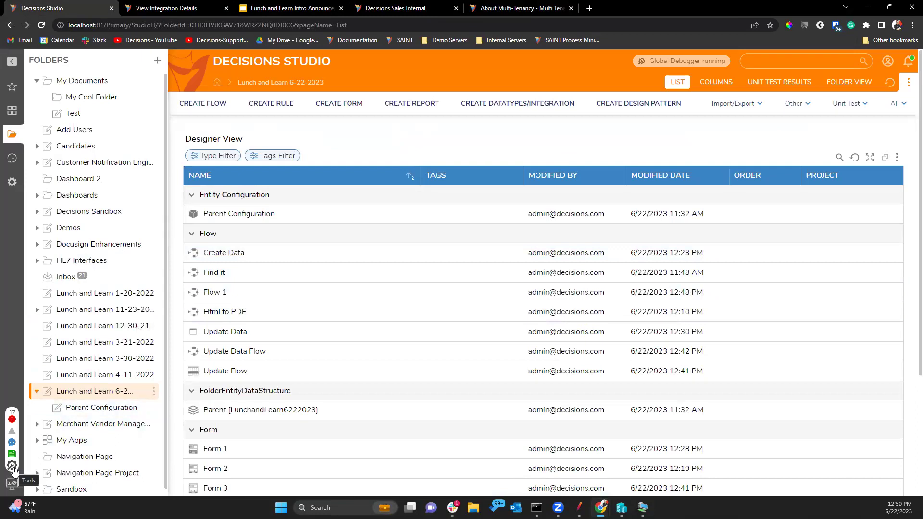
- Stop the Global Debugger and close the About Multi-Tenancy and View Integration Details pages
left_click(14, 471)
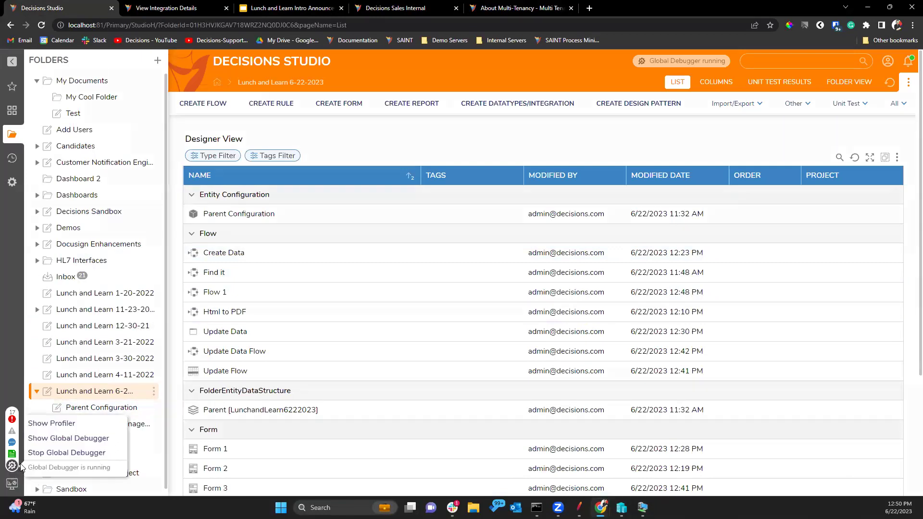
left_click(63, 452)
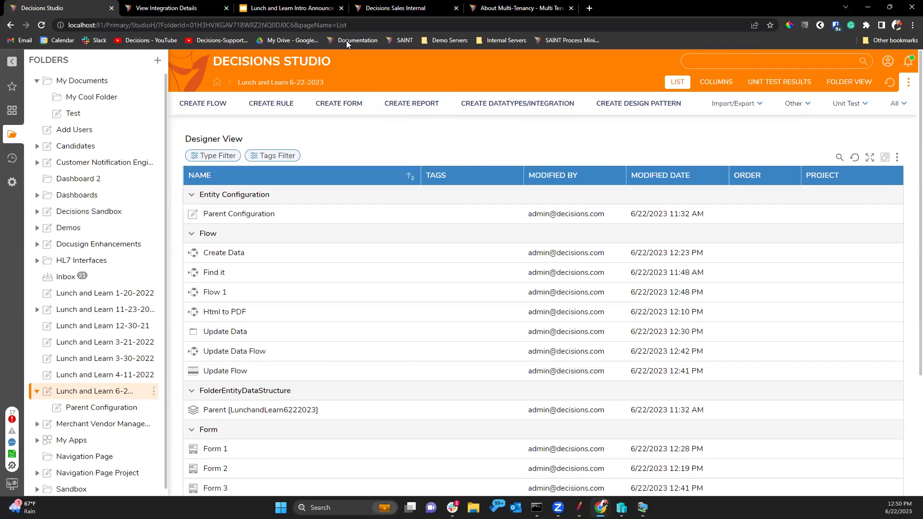
left_click(509, 11)
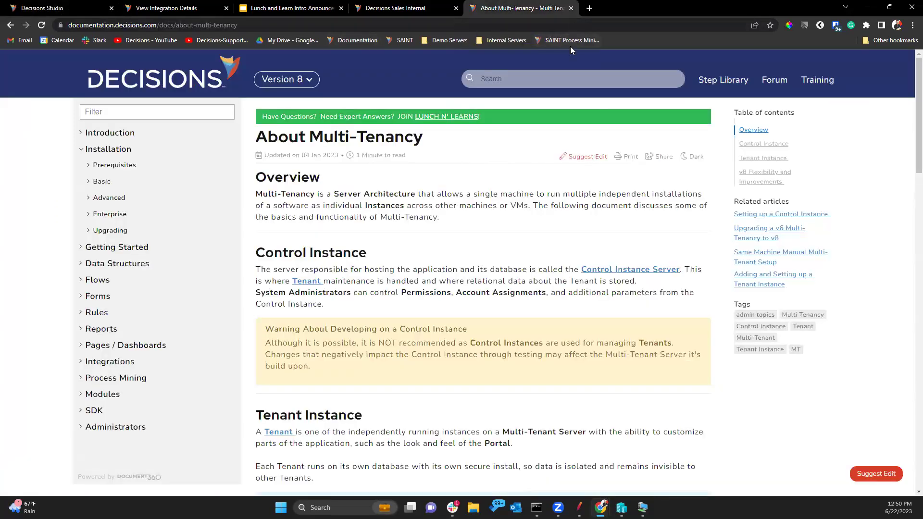
left_click(570, 9)
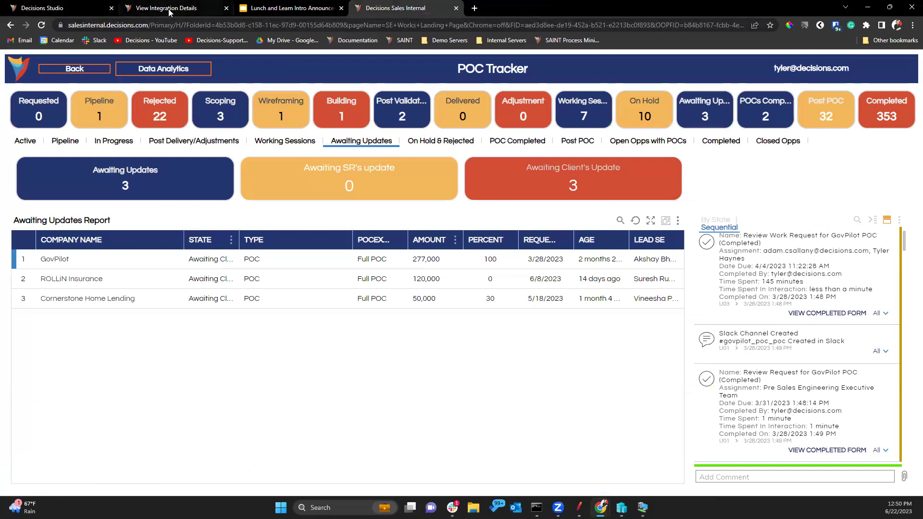
left_click(163, 9)
left_click(72, 9)
left_click(212, 13)
left_click(226, 8)
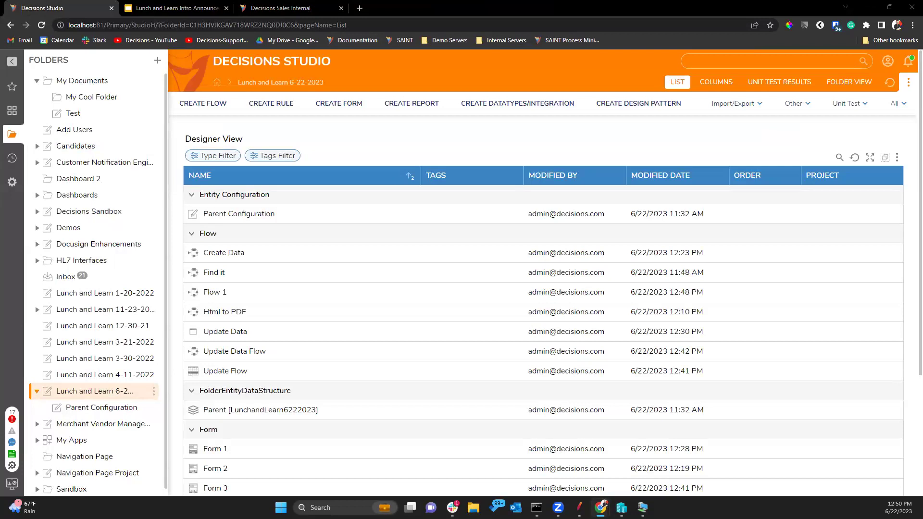
- View the Product Roadmap slide in the Lunch and Learn Intro Announcements presentation and return to Decisions Studio
left_click(192, 8)
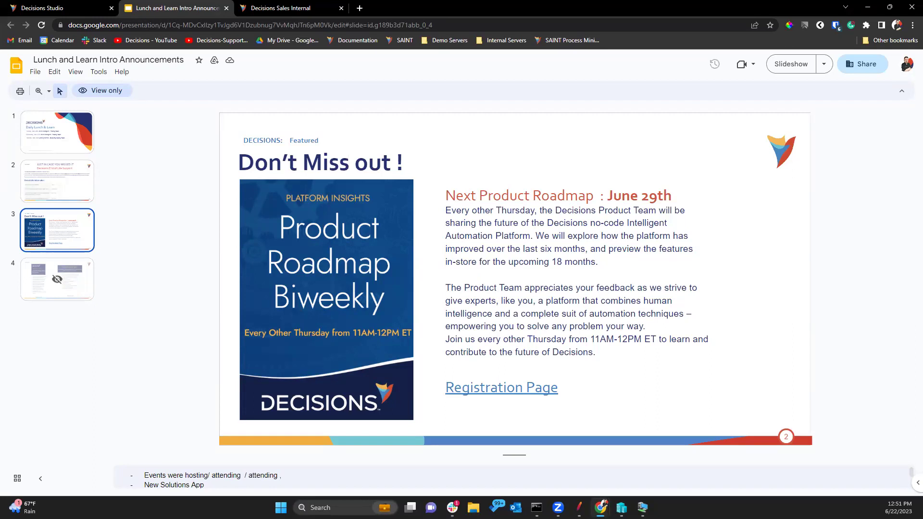
left_click(294, 7)
left_click(72, 8)
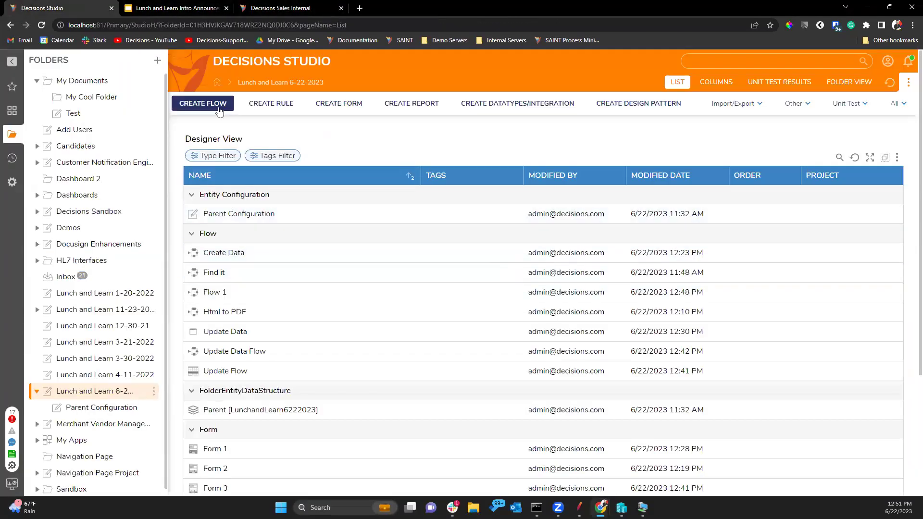
- Create a regular flow named Currency Flow in the Lunch and Learn 6-22-2023 folder
left_click(203, 103)
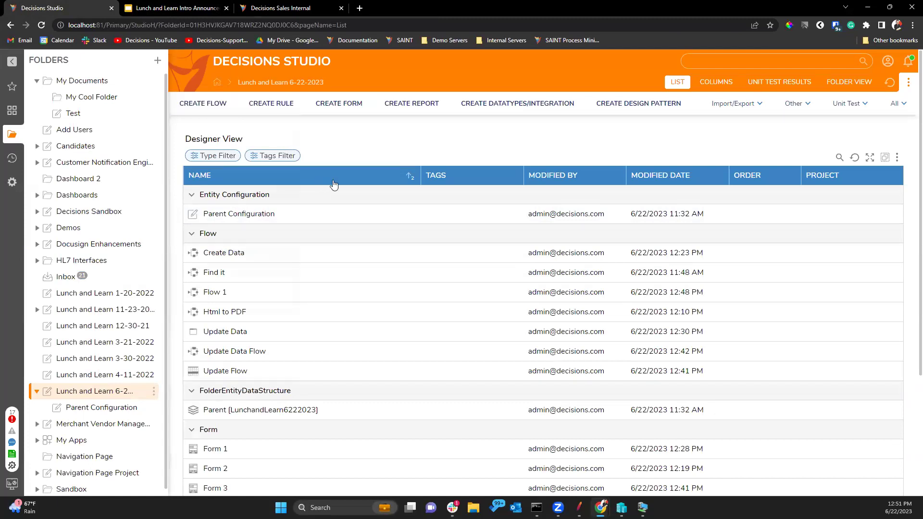
type("cREATE")
key("BackSpace")
key("BackSpace")
key("BackSpace")
key("BackSpace")
key("BackSpace")
key("BackSpace")
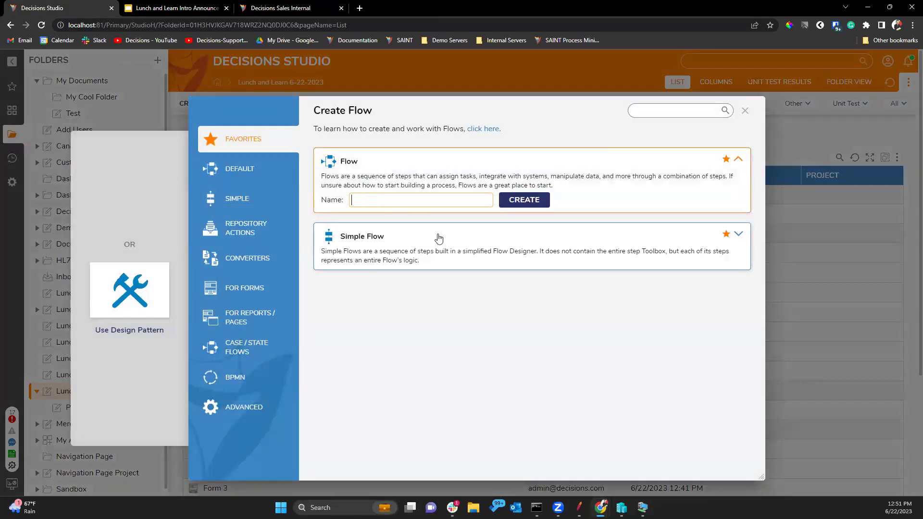
type("Create F")
key("BackSpace")
key("BackSpace")
key("BackSpace")
key("BackSpace")
key("BackSpace")
key("BackSpace")
type("Currency Flow")
key("Return")
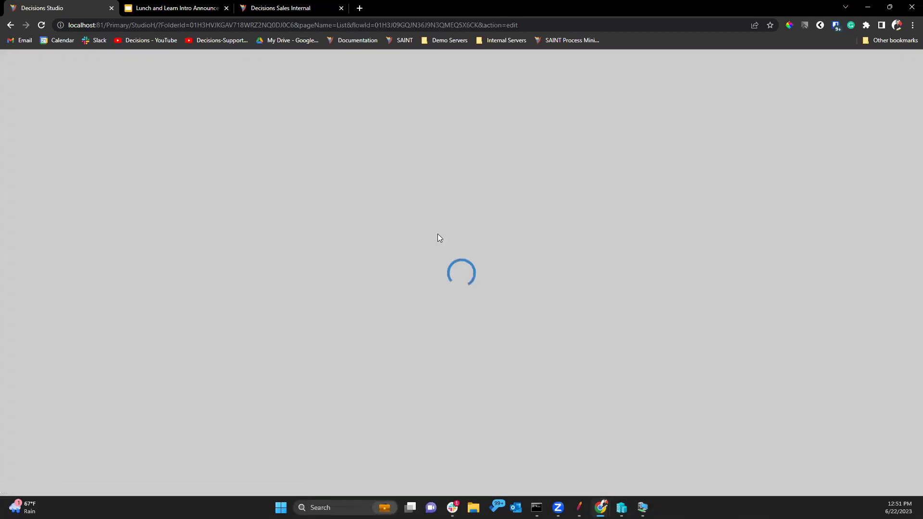
- Reposition the flow's end step and add a Show Form step connected to the start step
left_click(183, 139)
left_click_drag(585, 377, 592, 273)
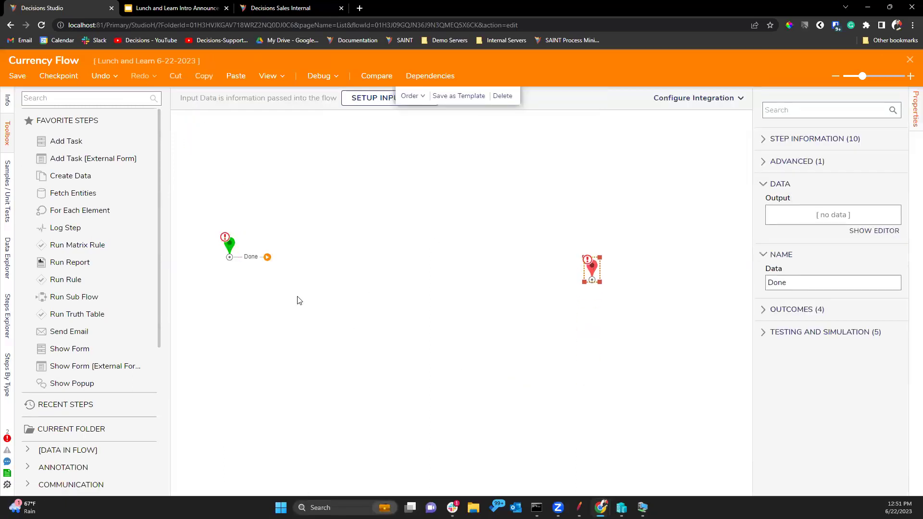
left_click_drag(70, 349, 330, 259)
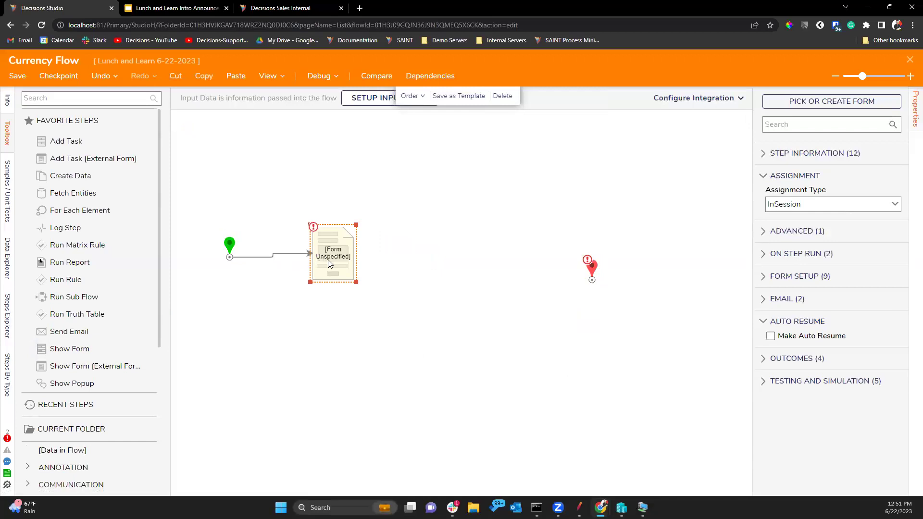
- Create a new standard form named Currenct for the Show Form step
left_click(804, 103)
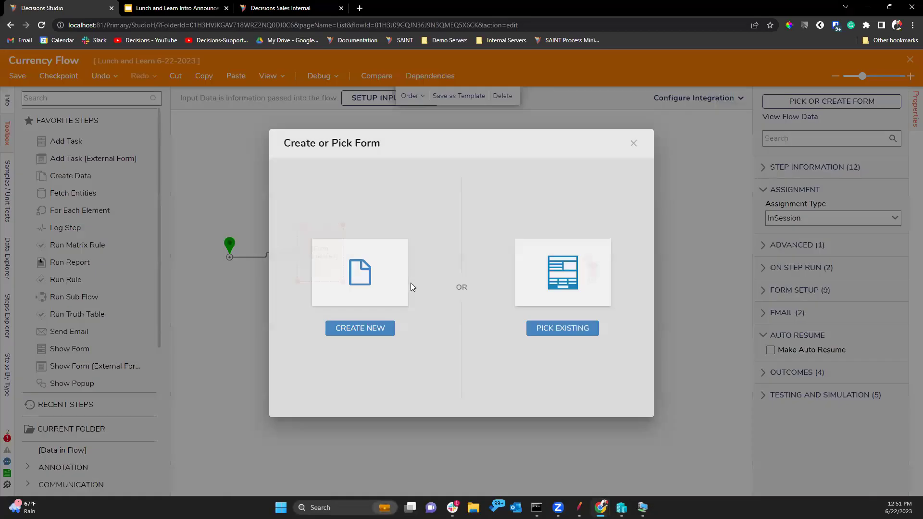
left_click(351, 273)
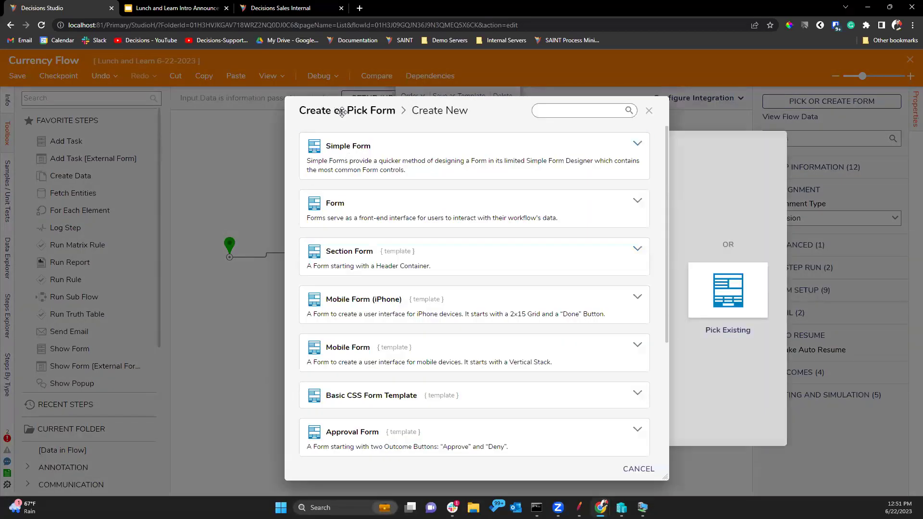
left_click(385, 223)
type("Currenct")
key("Return")
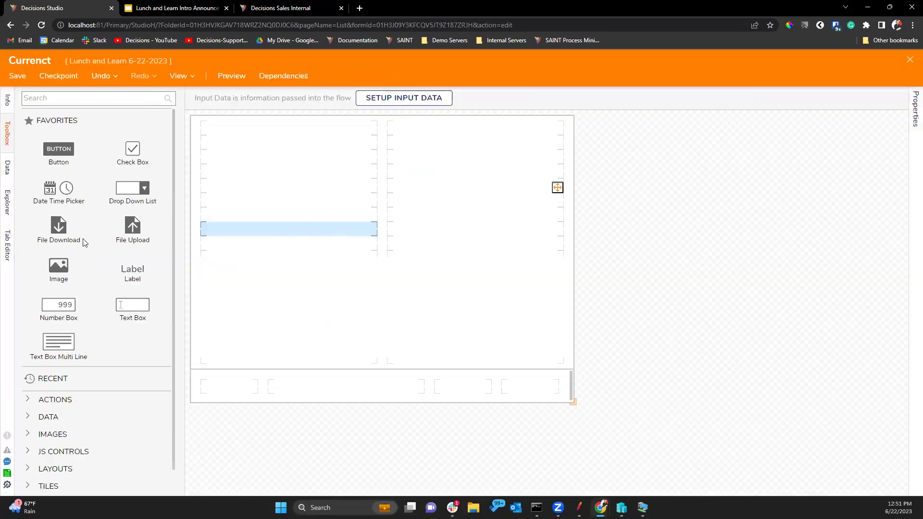
- Find the Currency Box control, place it in the form's right column, and review its setup properties
left_click(66, 97)
type("Currency")
left_click_drag(64, 140, 469, 237)
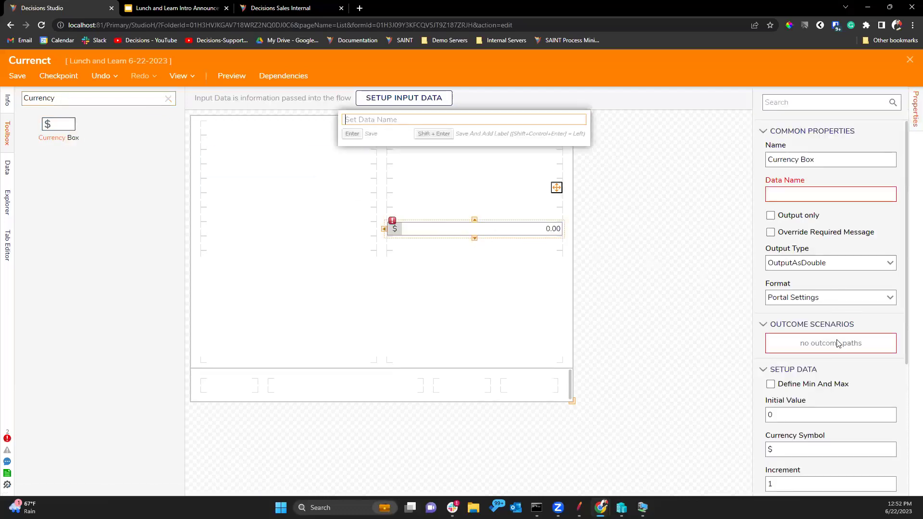
scroll(838, 343, "down", 2)
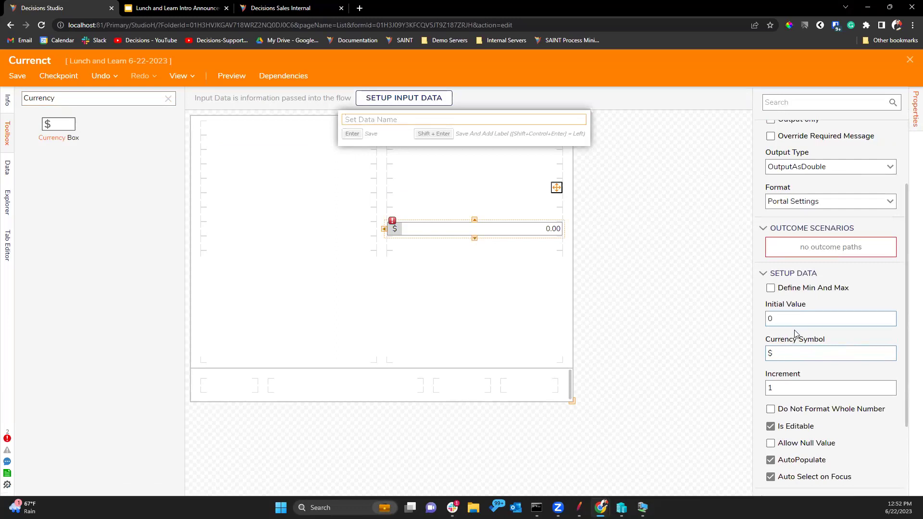
- Add a button with the outcome name Close in the last cell of the form's footer row
left_click(168, 98)
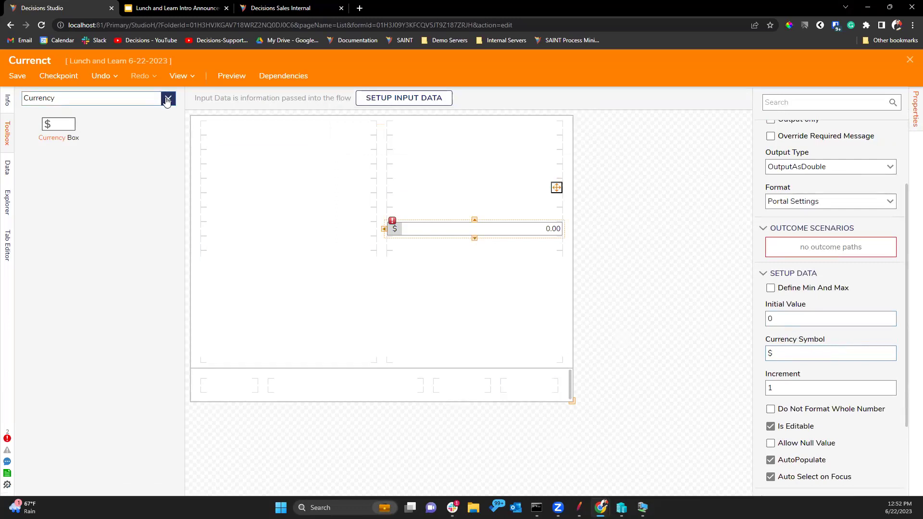
left_click_drag(59, 149, 527, 382)
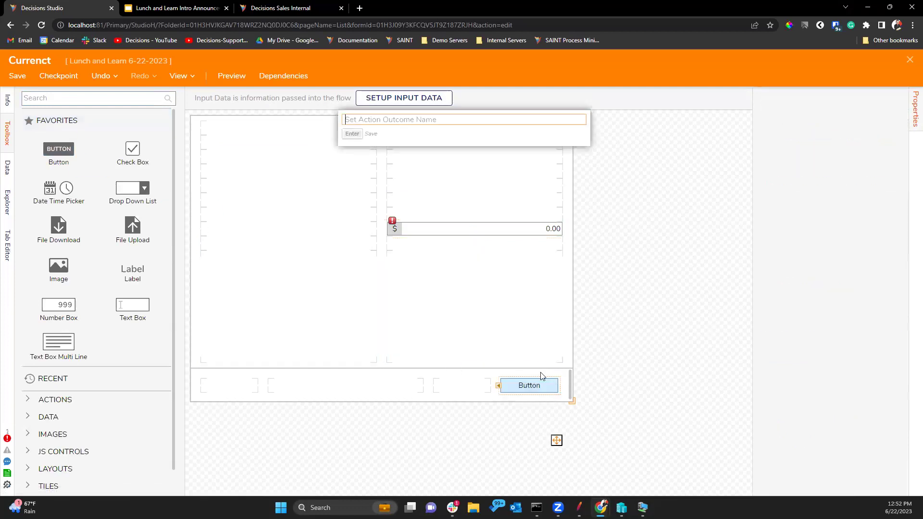
type("Close")
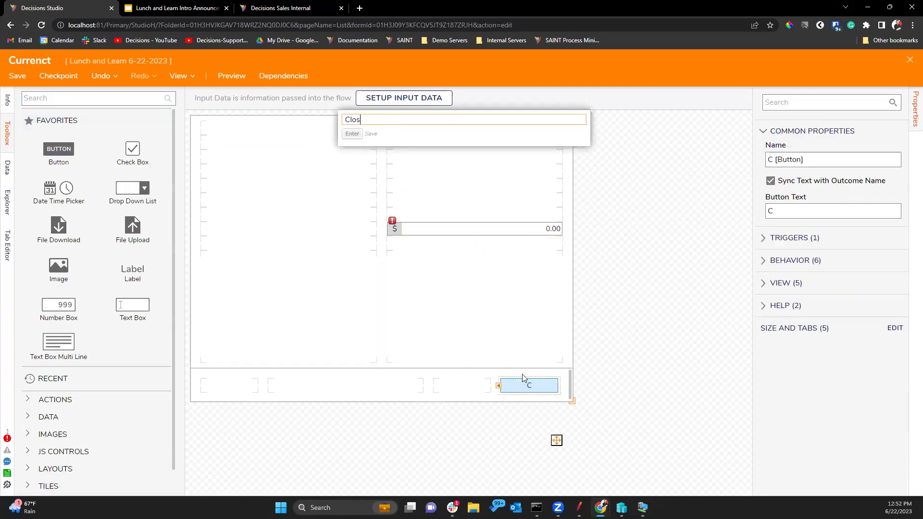
key("Return")
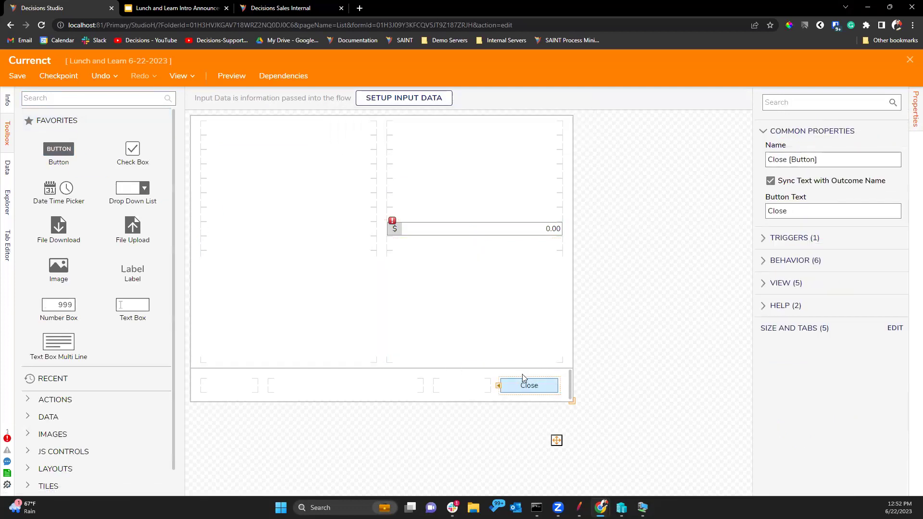
- Set the currency box's data name to Money
left_click(435, 232)
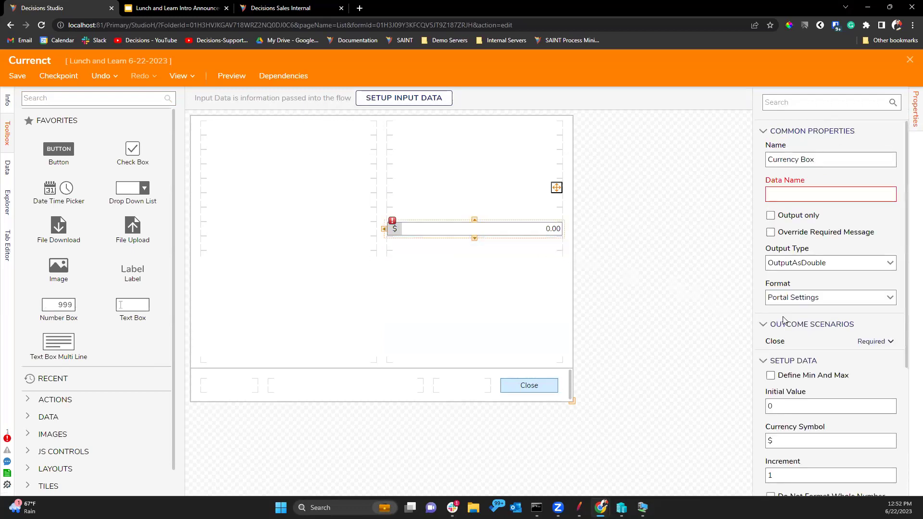
left_click(795, 195)
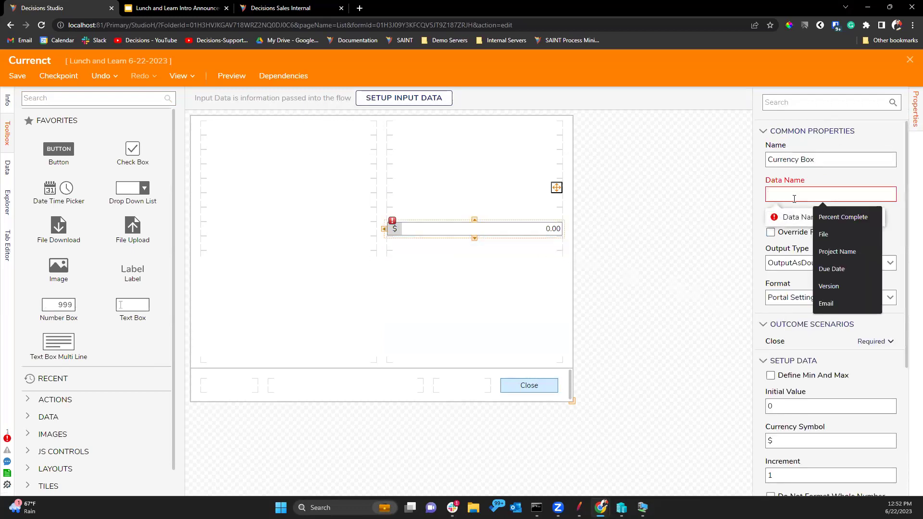
type("Money")
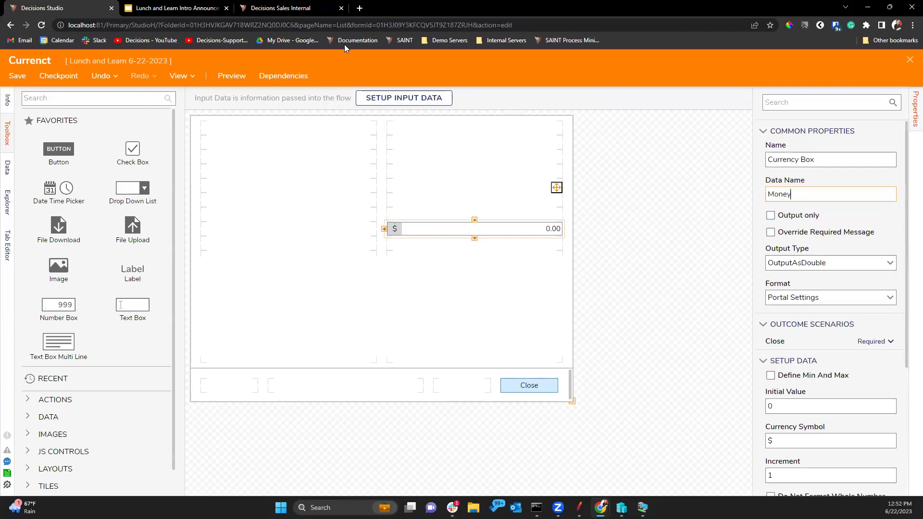
- Try BR as the currency box's currency symbol and clear the symbol value
scroll(836, 313, "down", 2)
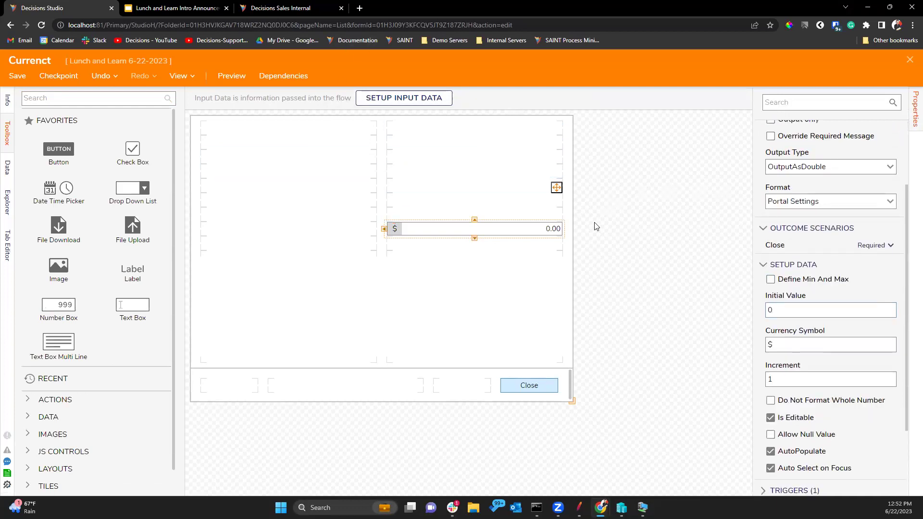
double_click(768, 343)
type("BR")
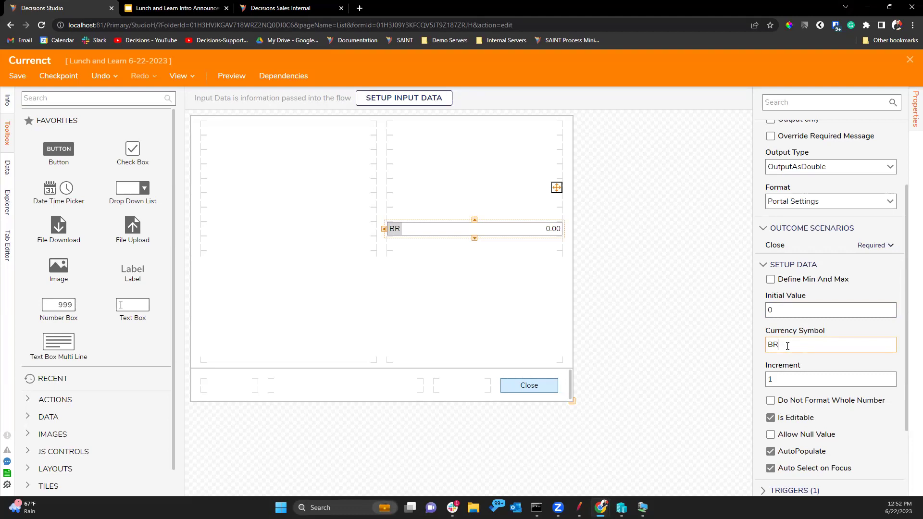
key("BackSpace")
key("BackSpace")
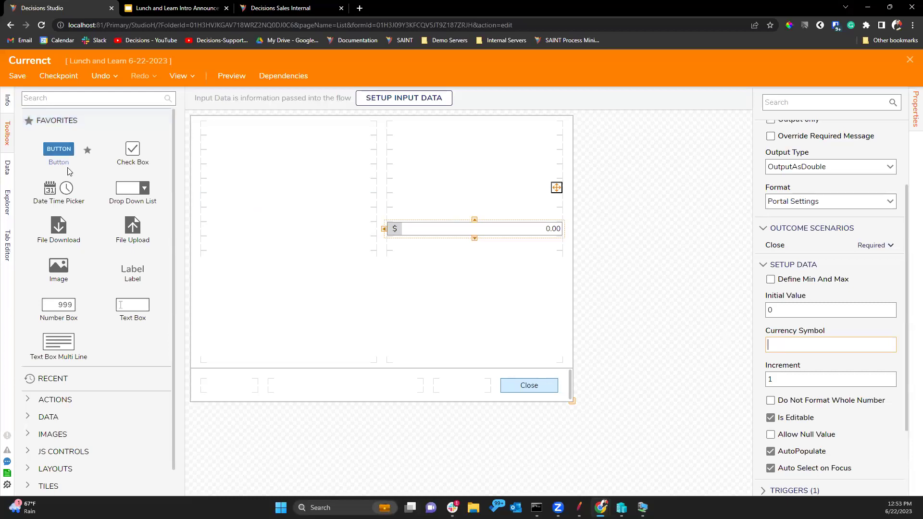
- Add a Number Box directly below the currency box and review its setup properties
left_click_drag(34, 295, 476, 250)
left_click(395, 231)
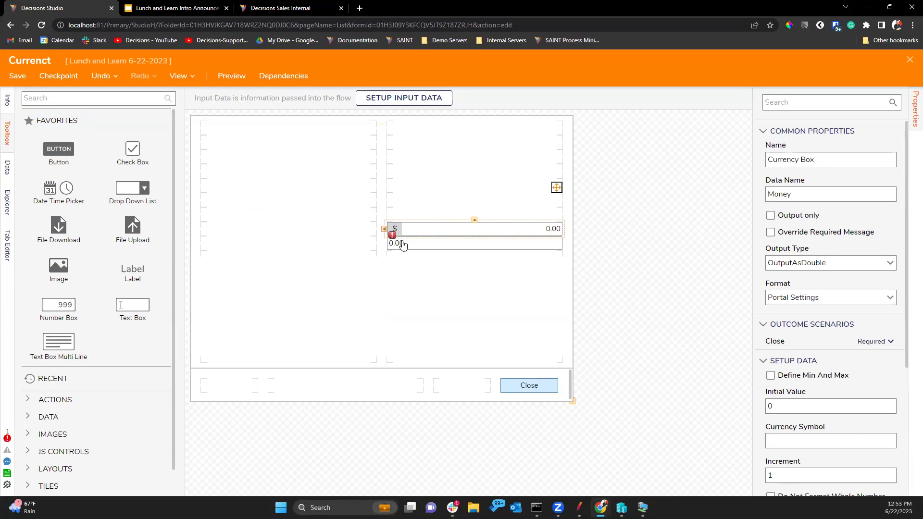
left_click(419, 245)
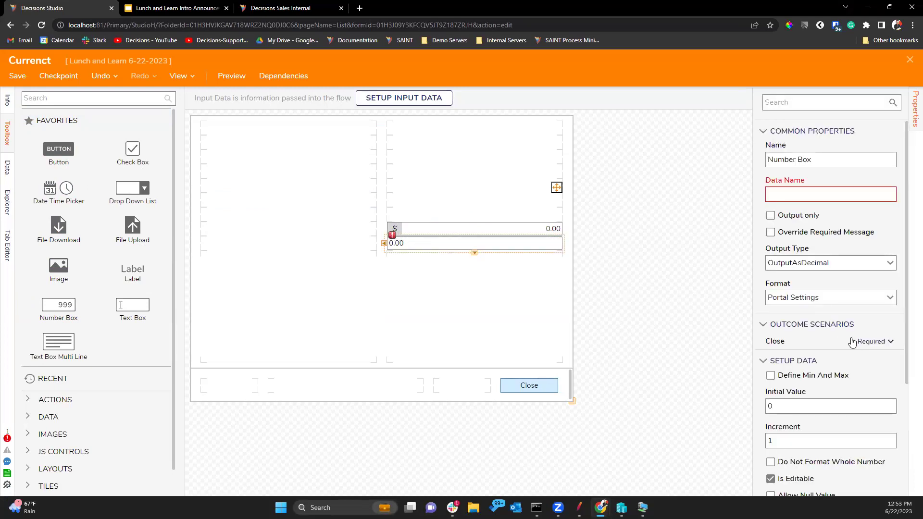
scroll(849, 342, "down", 2)
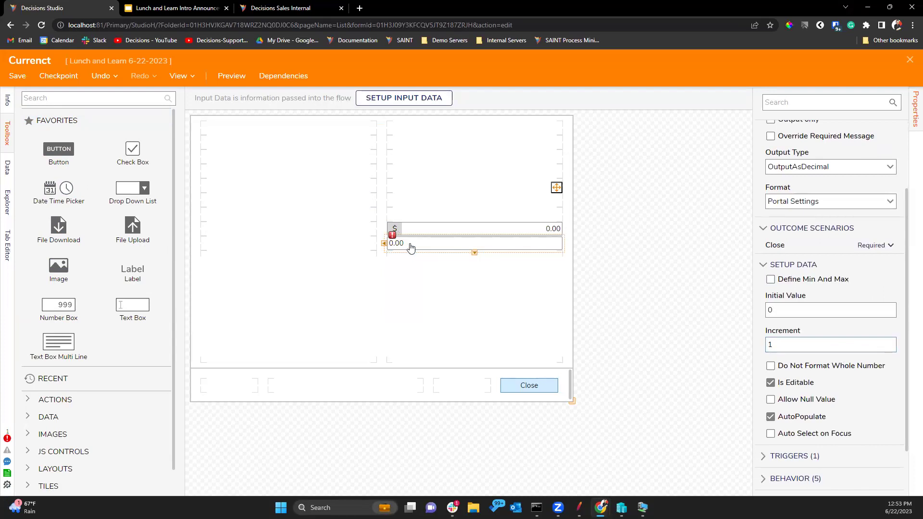
- Compare the properties of the currency box with those of the number box
left_click(425, 232)
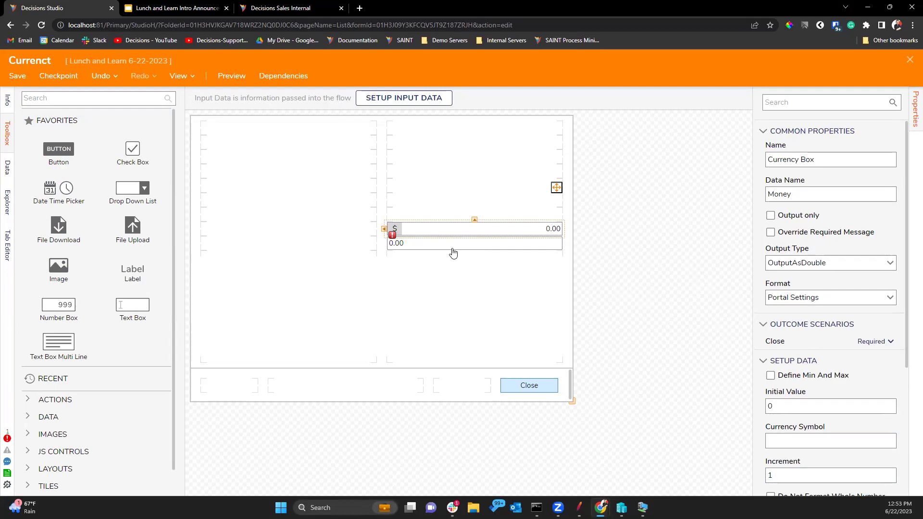
scroll(161, 243, "down", 1)
scroll(161, 243, "up", 1)
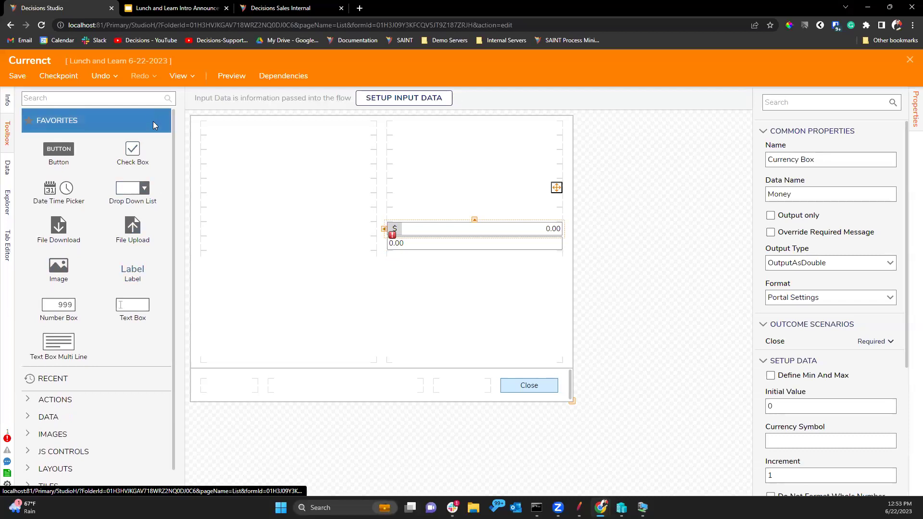
left_click(446, 244)
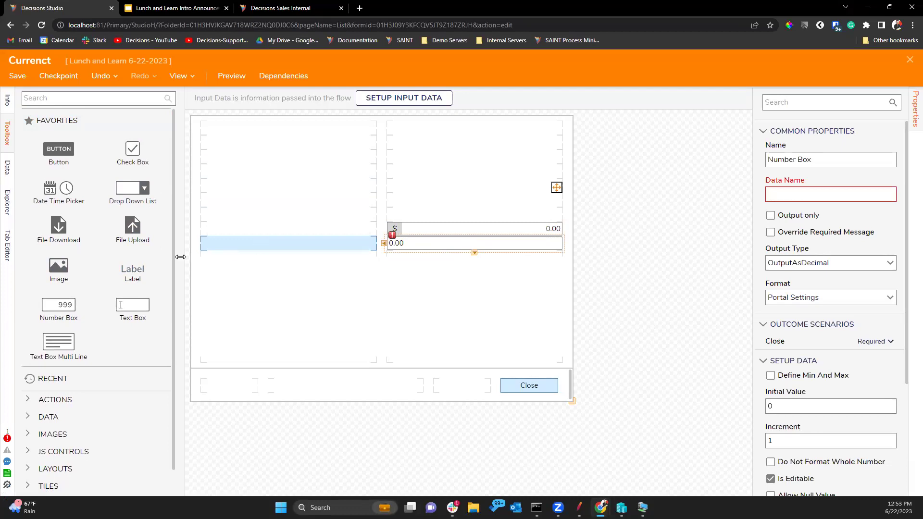
scroll(161, 264, "down", 1)
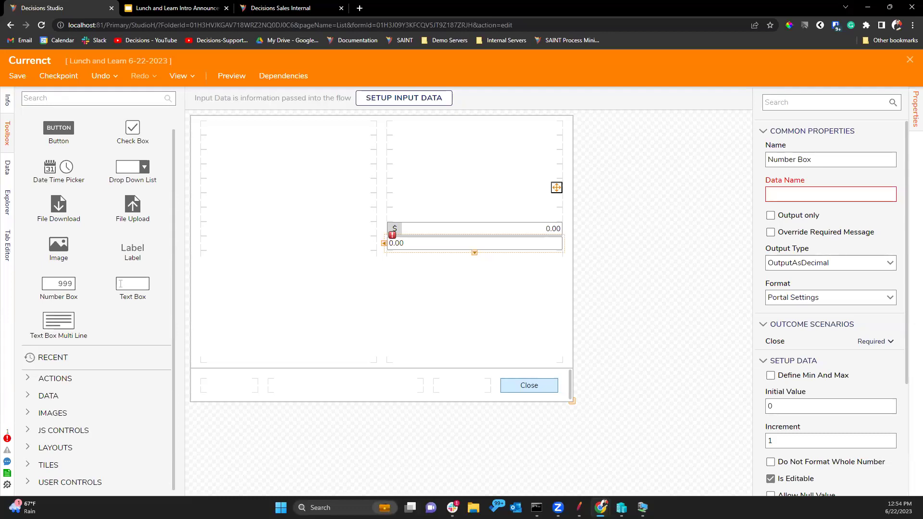
- Save and close the currency form, and move its step further along toward the end step in Currency Flow
left_click(18, 76)
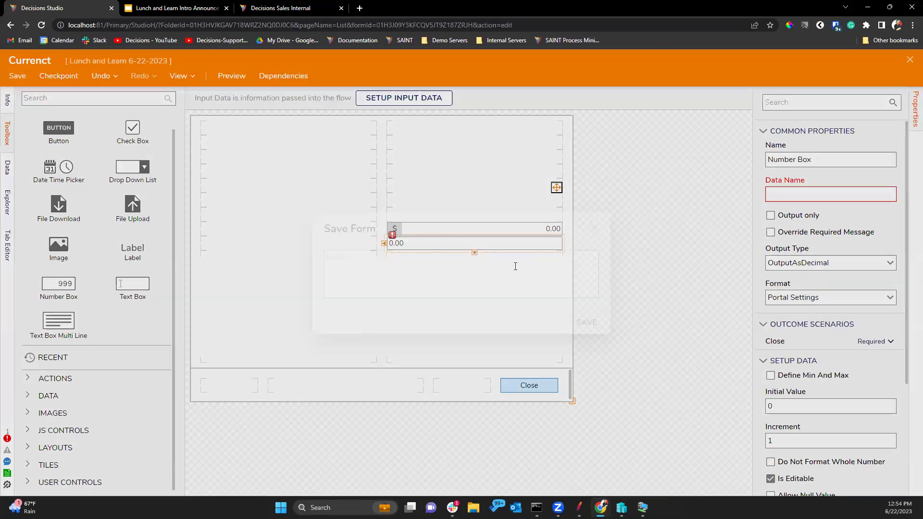
left_click(585, 321)
left_click(909, 60)
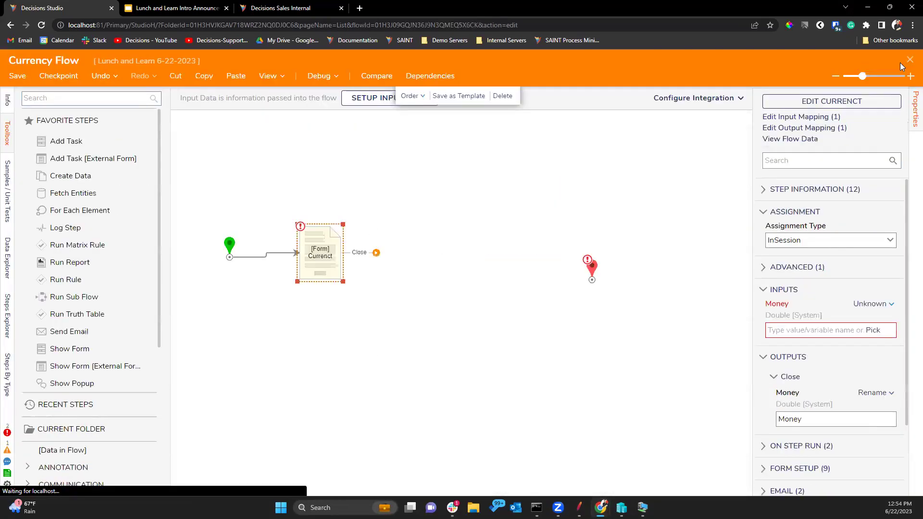
left_click_drag(433, 254, 444, 241)
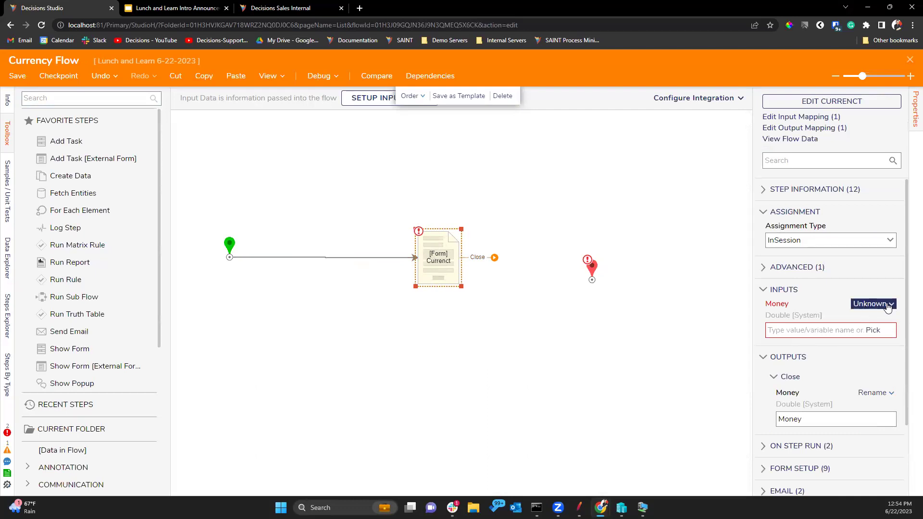
- Set the form step's Money input to Run Converter and create a new converter flow named "Curenncy to Number"
left_click(870, 304)
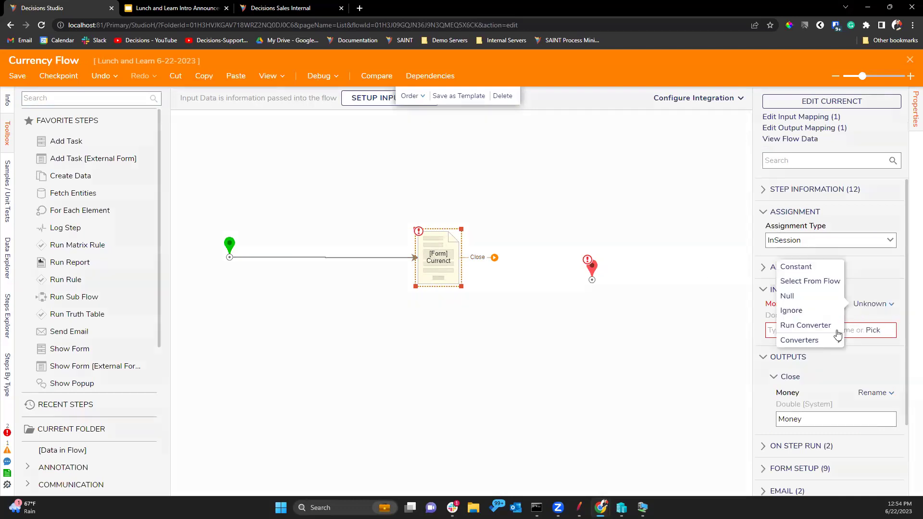
mouse_move(828, 341)
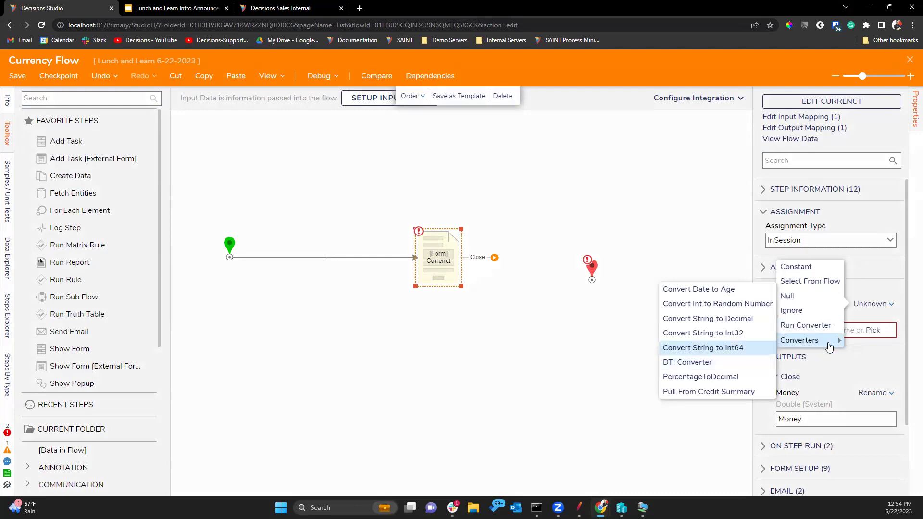
left_click(804, 325)
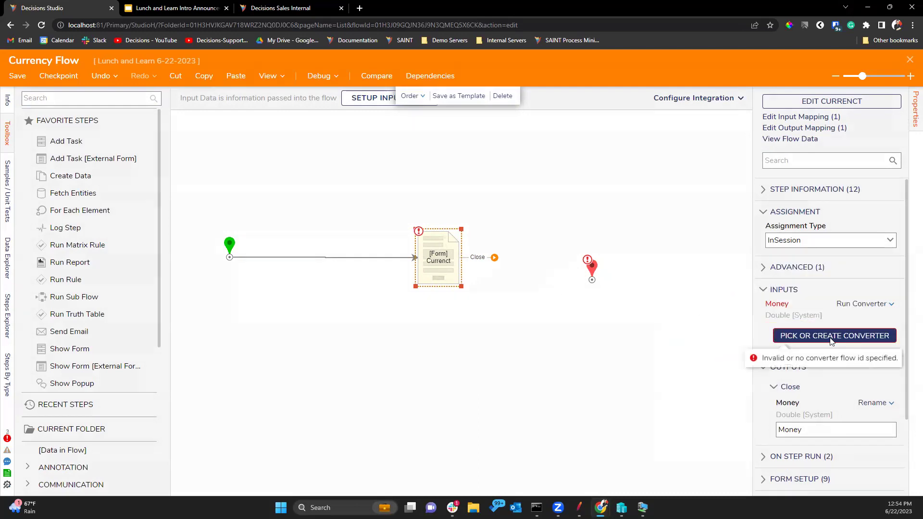
left_click(842, 340)
left_click(348, 285)
left_click(358, 174)
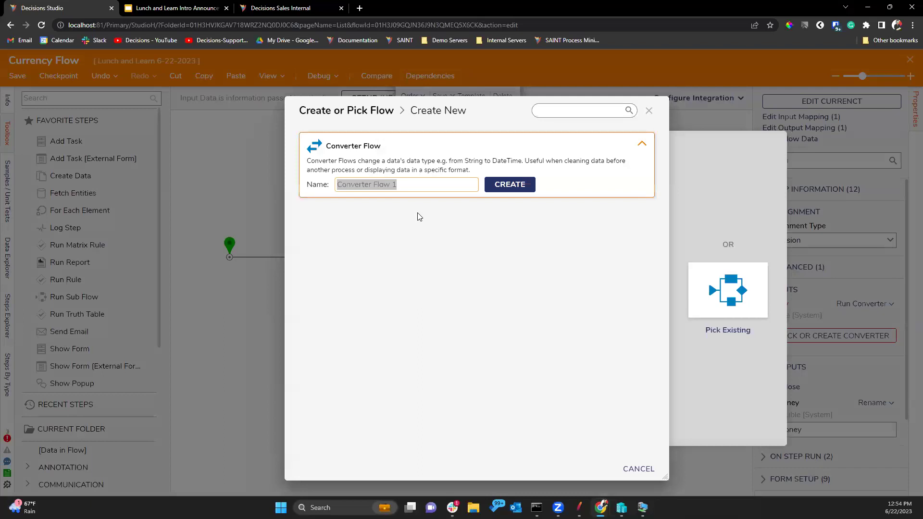
type("Curnncy")
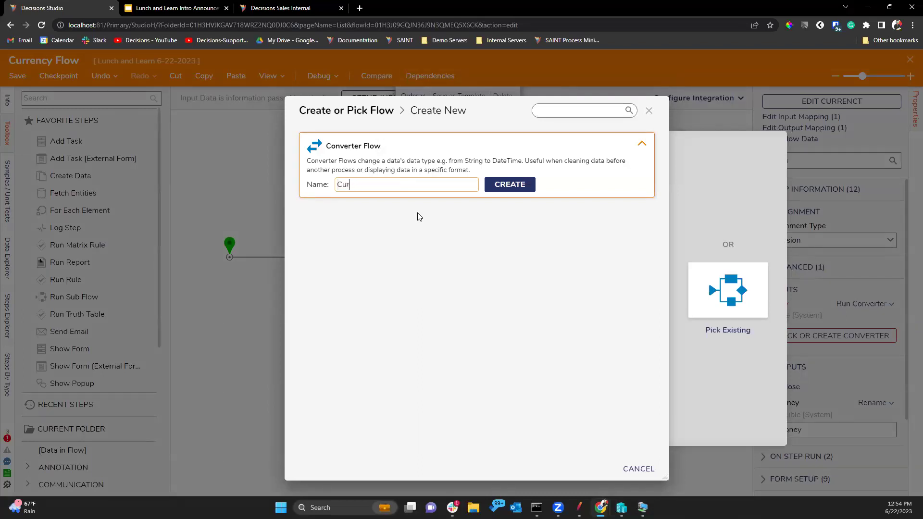
type("enncy to Number")
key("Return")
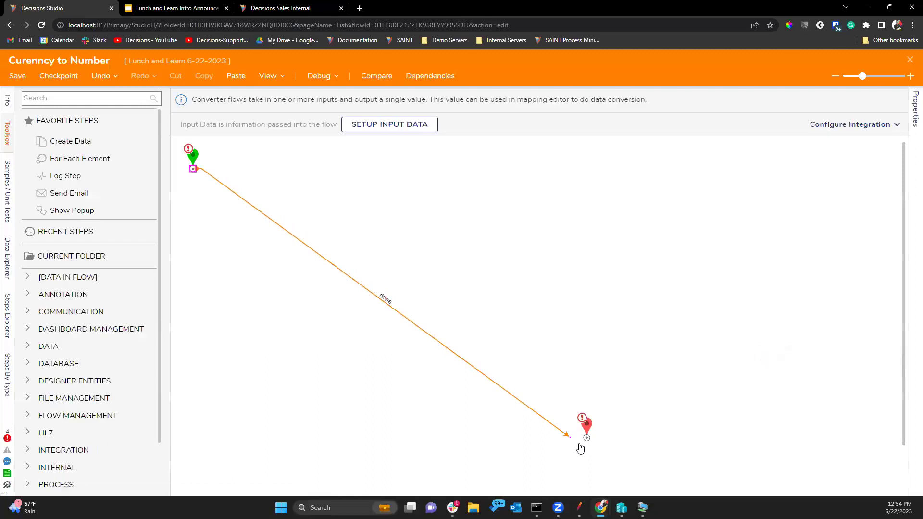
- Define a Decimal input named Money for the converter flow, and save and close the input data
left_click(377, 122)
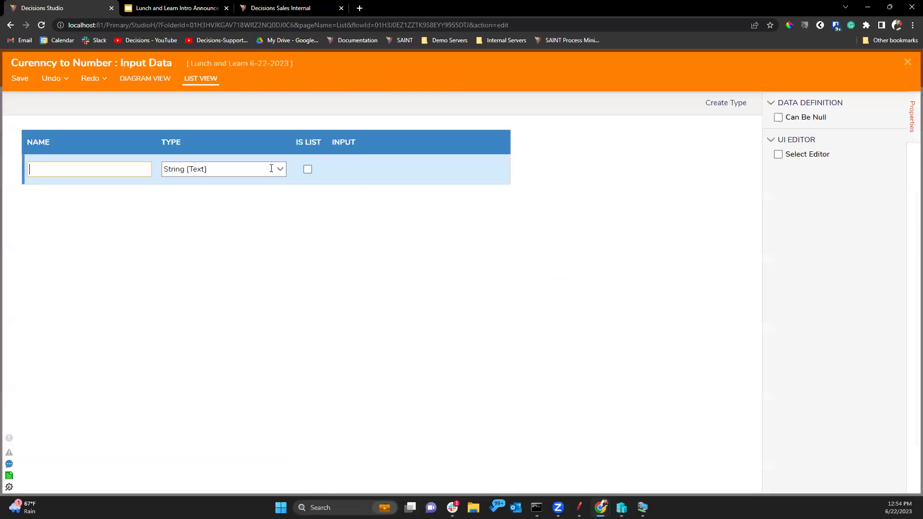
type("Mione")
key("BackSpace")
key("BackSpace")
type("ney")
key("Tab")
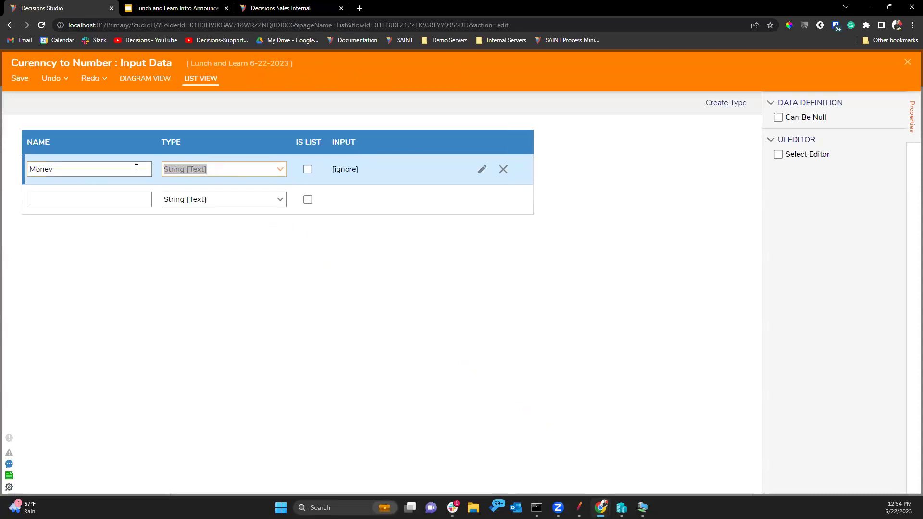
type("cur")
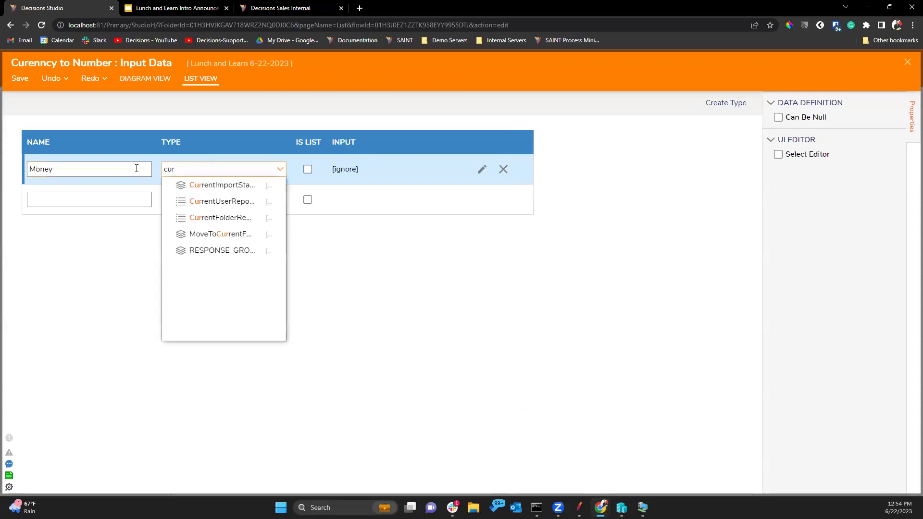
key("BackSpace")
type("de")
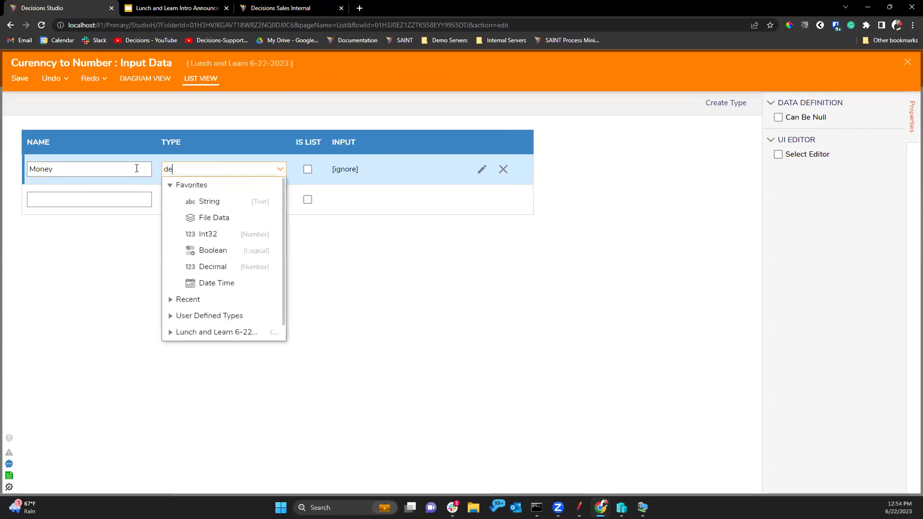
key("Return")
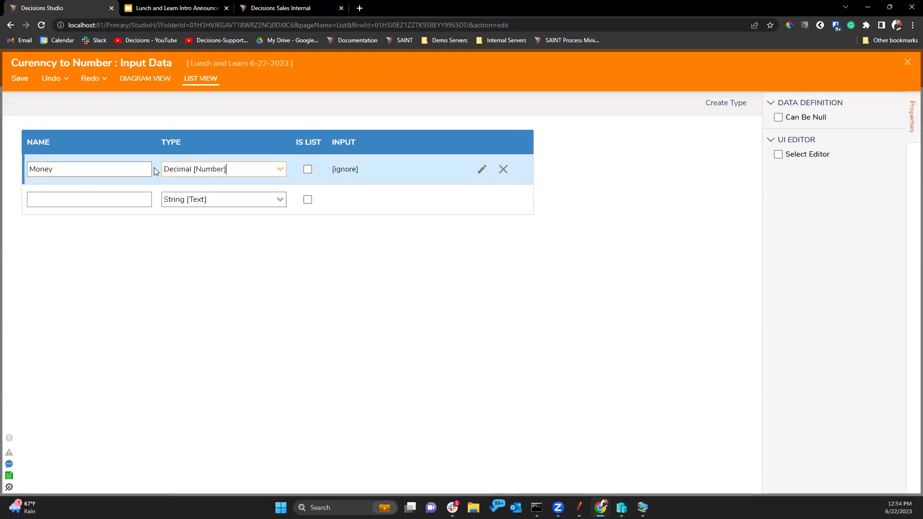
left_click(19, 78)
left_click(586, 299)
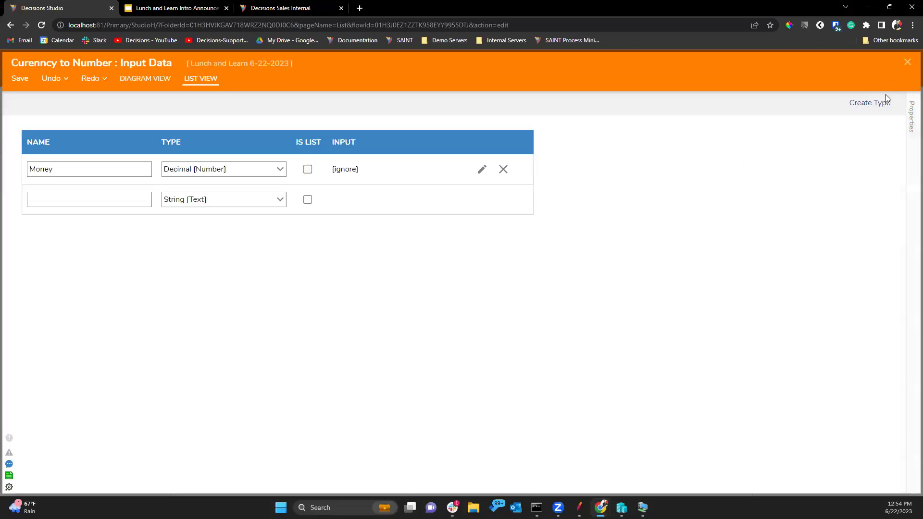
left_click(908, 62)
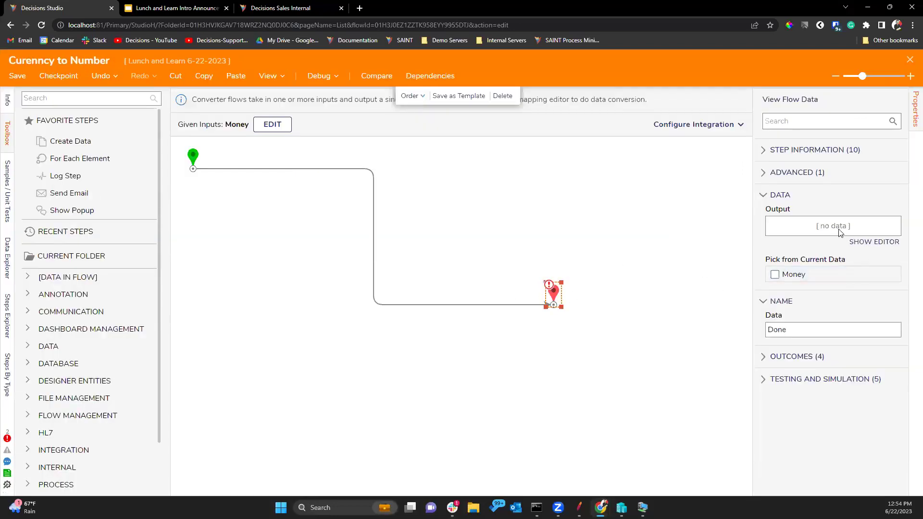
- Add a Decimal output named Money to the converter flow's end step, and save and close the output data
left_click(864, 242)
type("Mo")
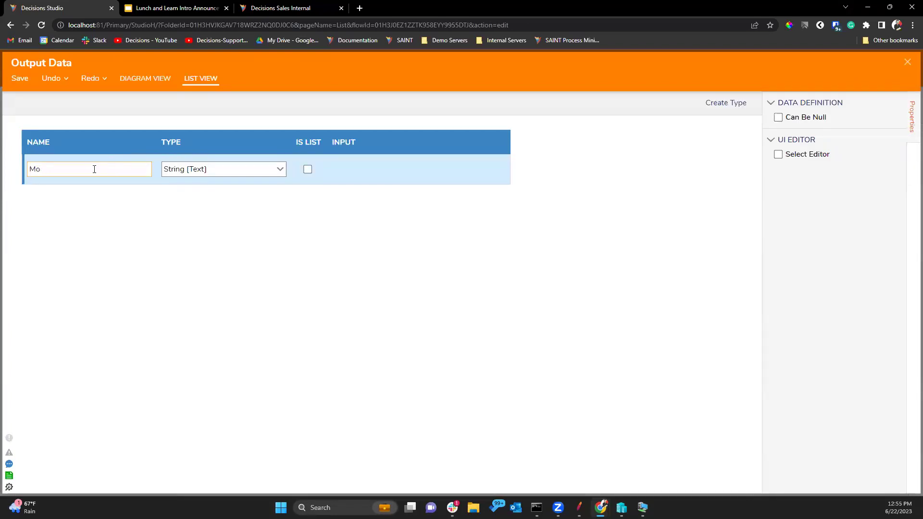
type("enney")
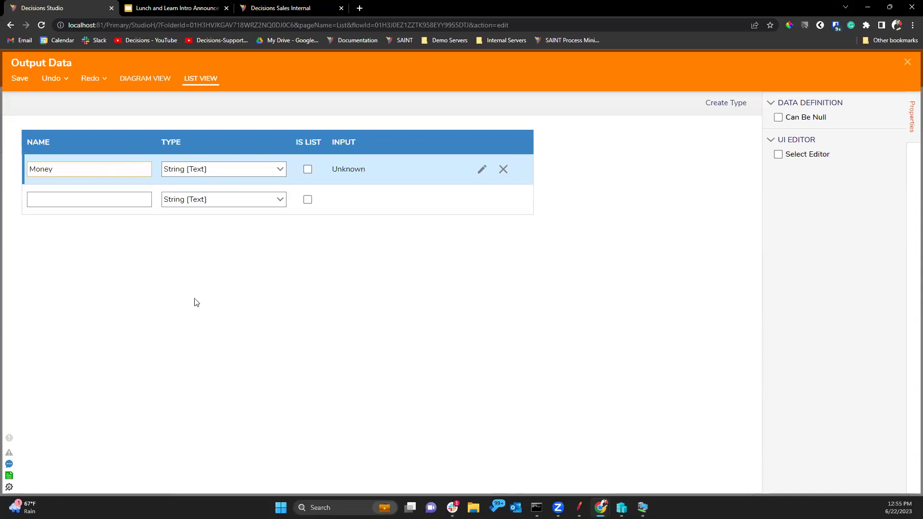
left_click(280, 170)
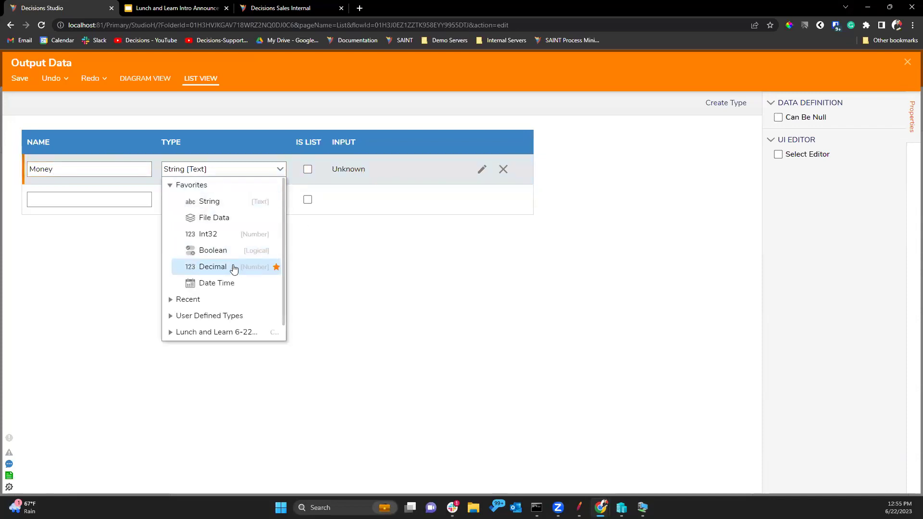
left_click(227, 268)
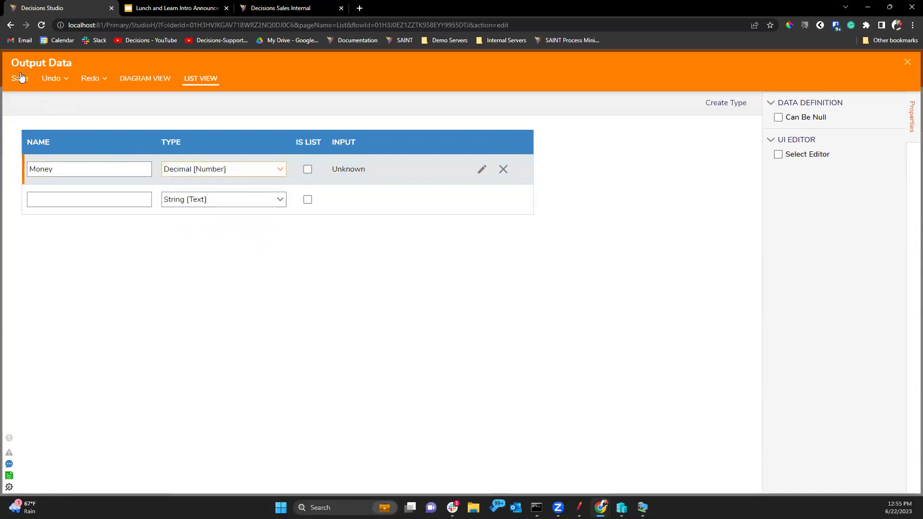
left_click(28, 81)
left_click(908, 63)
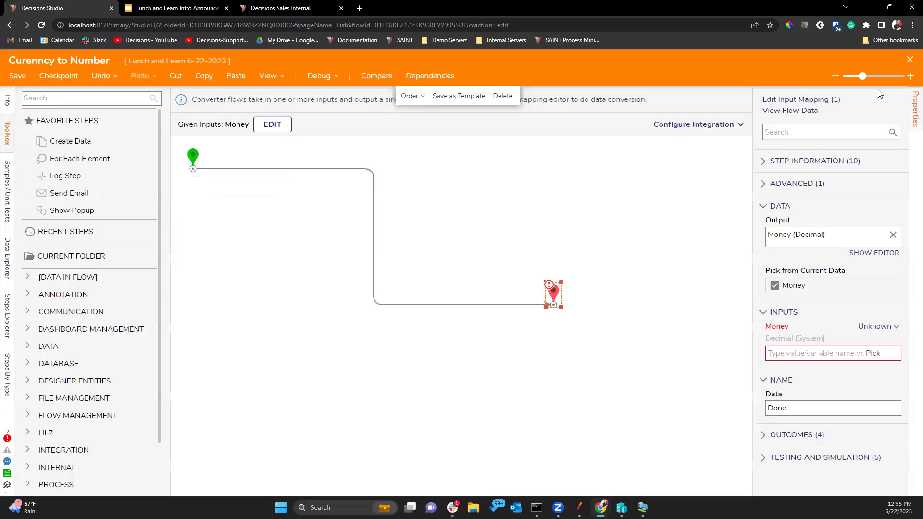
- Examine the Currency and Default formatting properties, including NoDecimals, offered when mapping Money to the end step's output
left_click(873, 353)
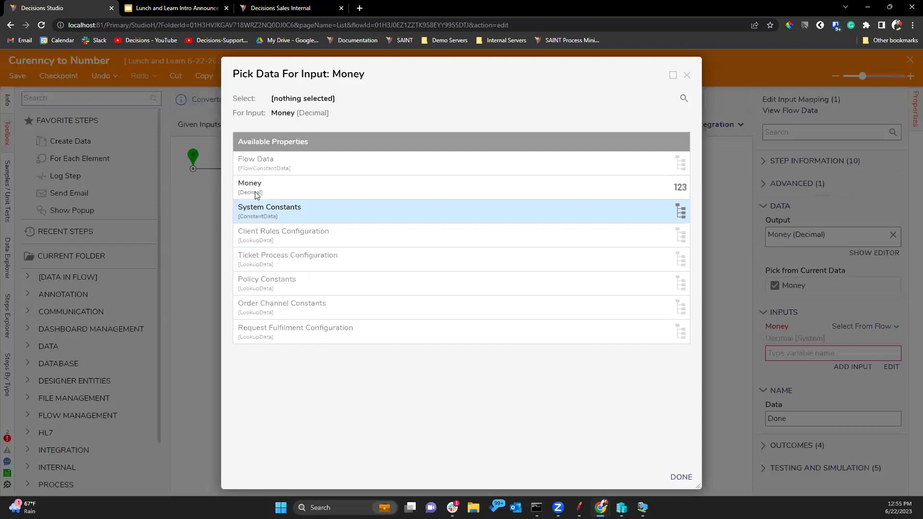
left_click(256, 191)
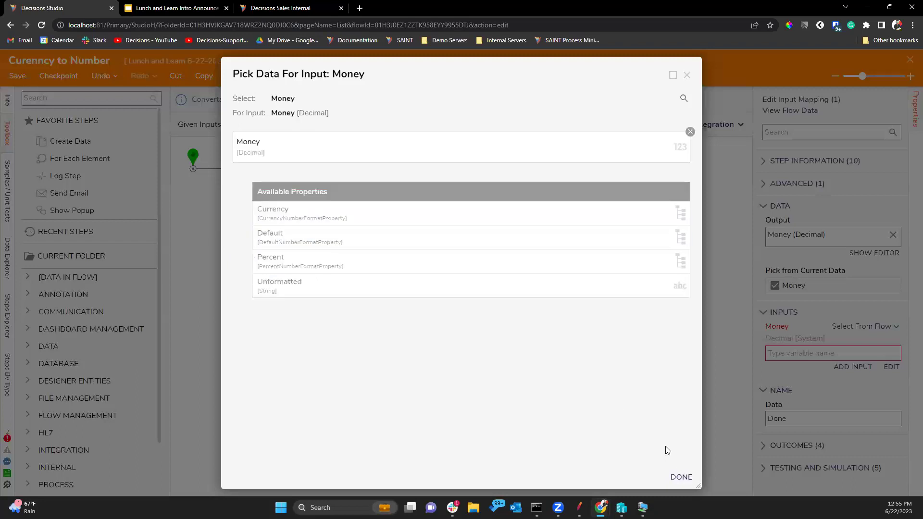
left_click(341, 213)
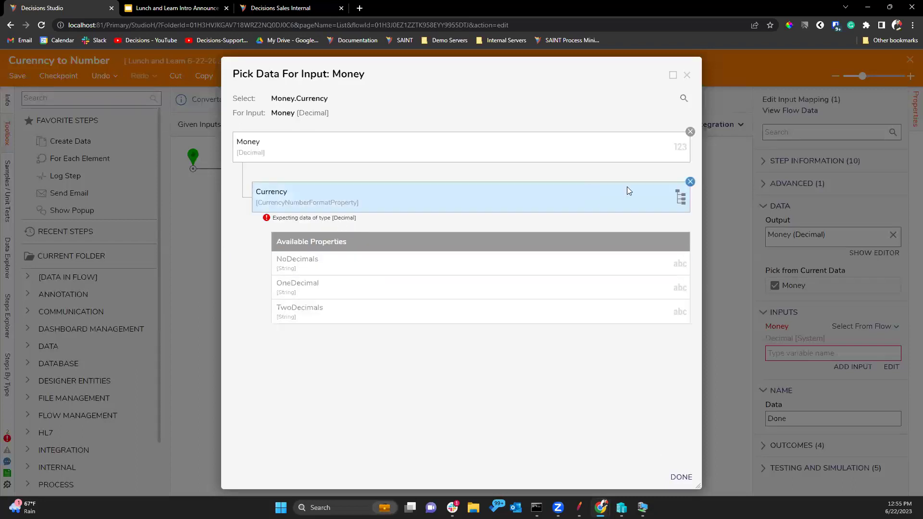
left_click(689, 181)
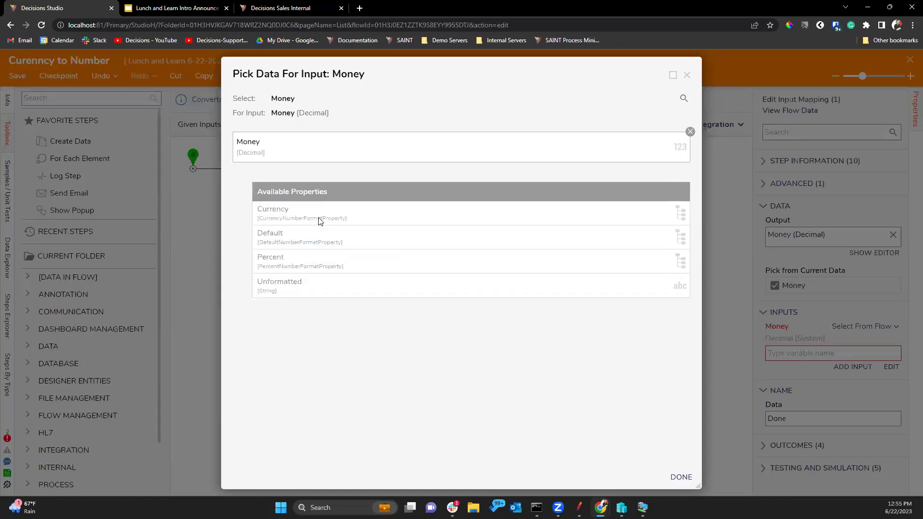
left_click(313, 237)
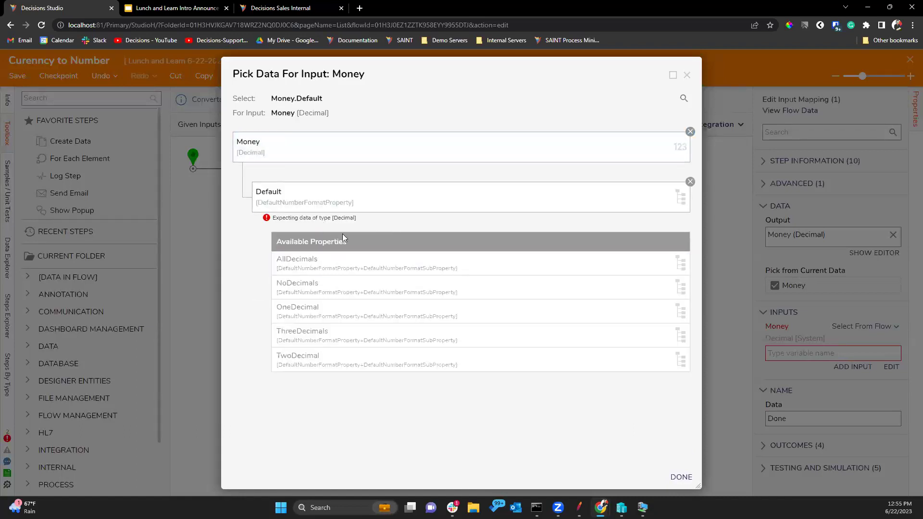
left_click(689, 182)
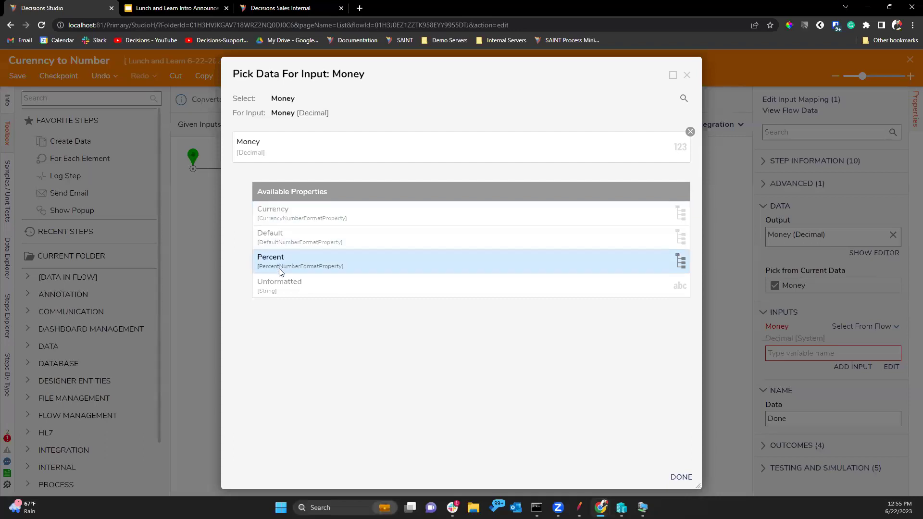
left_click(283, 236)
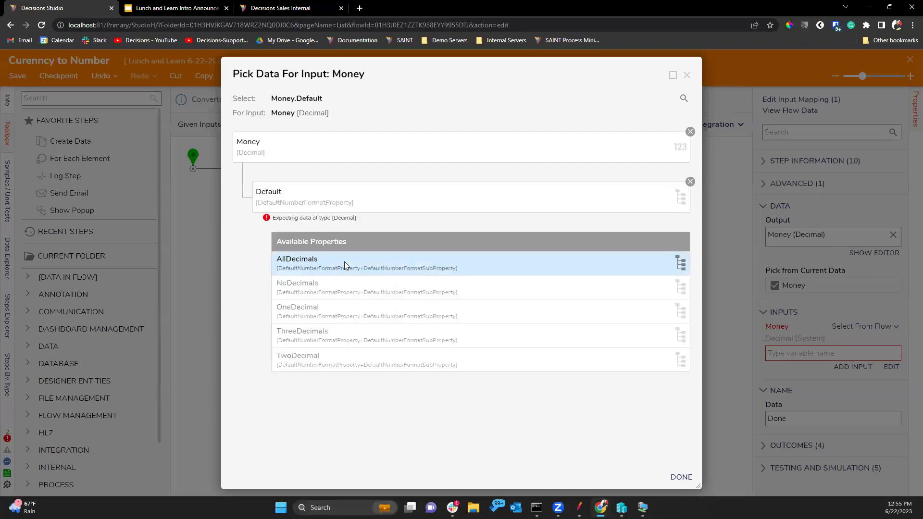
left_click(350, 290)
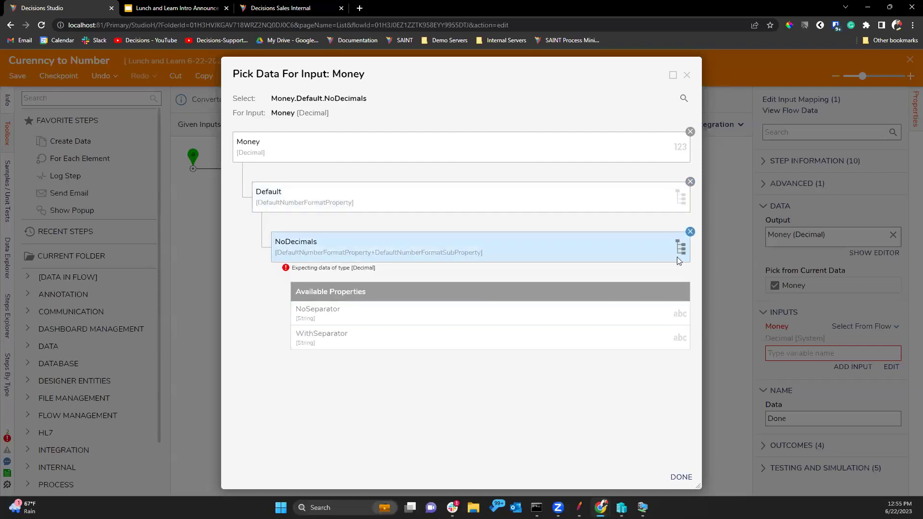
left_click(690, 231)
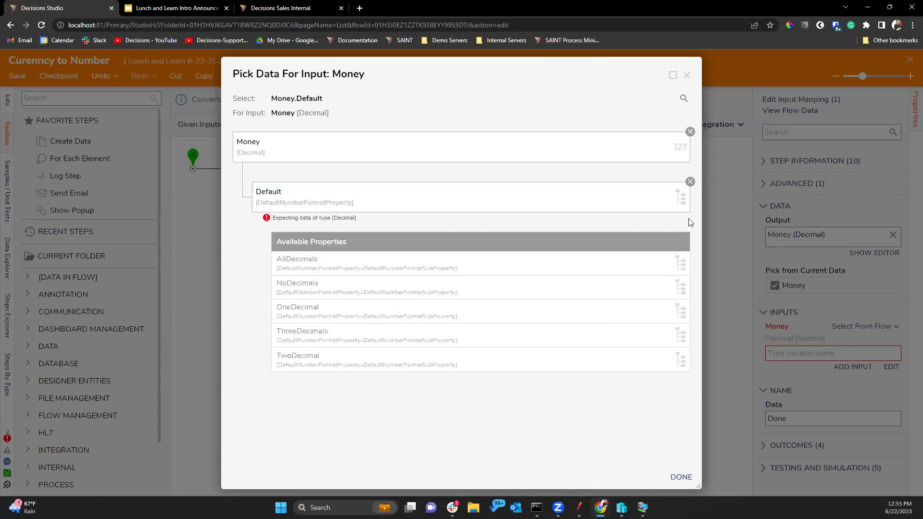
left_click(688, 76)
- Save and close the converter flow, and connect the form step's Close outcome to the end step in Currency Flow
left_click(18, 75)
left_click(587, 323)
left_click(910, 59)
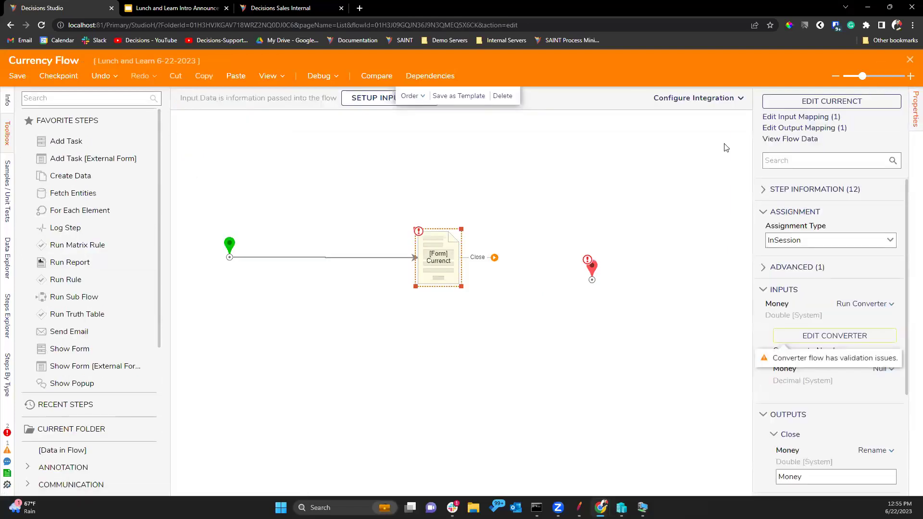
mouse_move(494, 257)
left_mouse_down()
mouse_move(592, 268)
mouse_move(580, 239)
left_mouse_up()
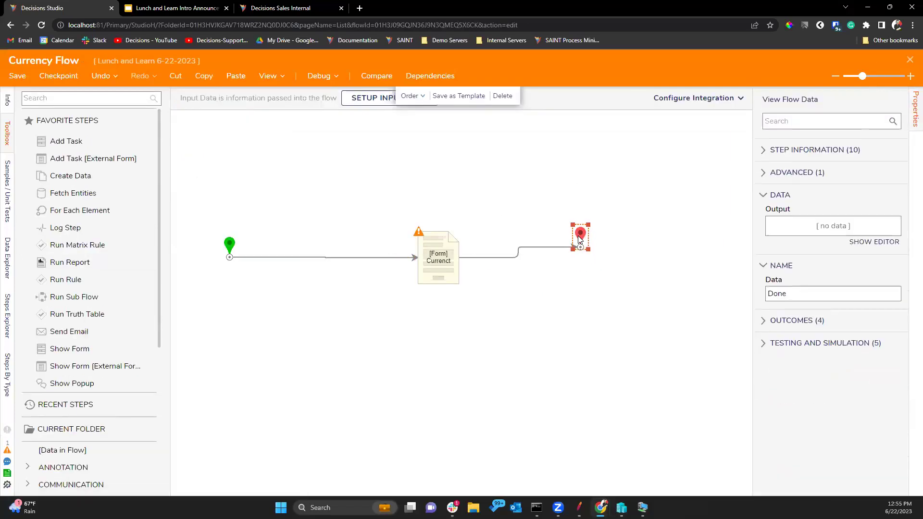
- Check which flow data can be selected for the converter's Money input on the form step
left_click(448, 268)
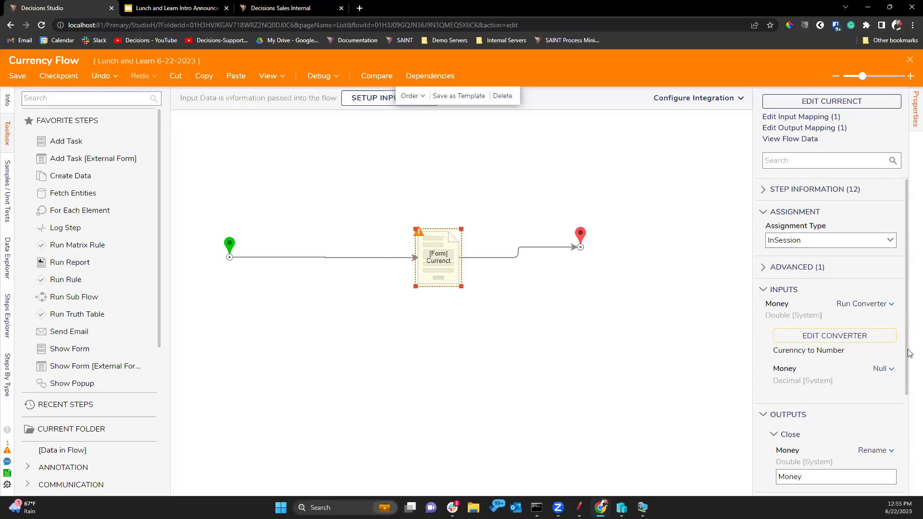
left_click(881, 369)
left_click(820, 361)
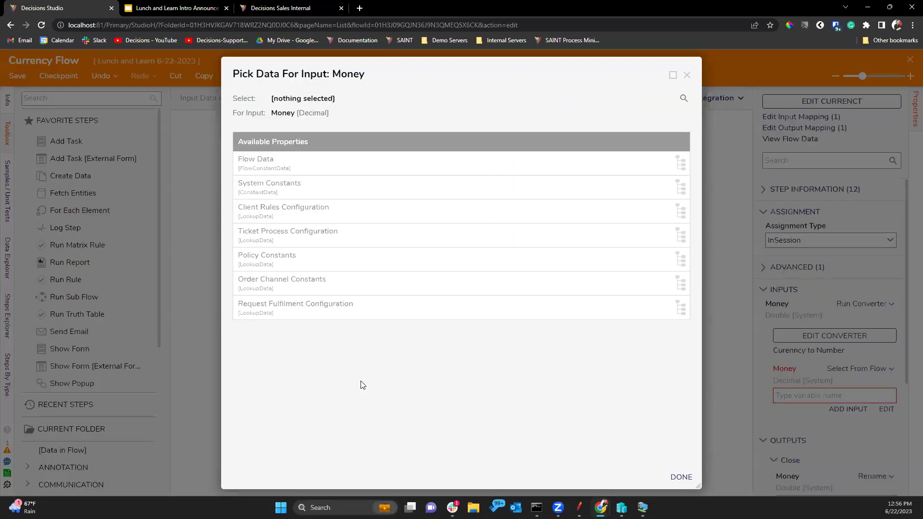
left_click(687, 75)
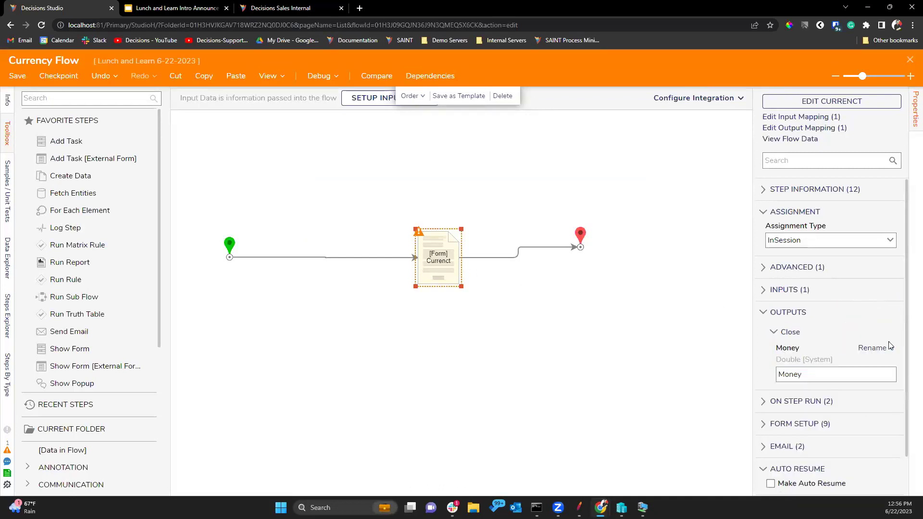
- Switch the form step's Money input mapping from Run Converter to Select From Flow and check the available flow data
left_click(795, 291)
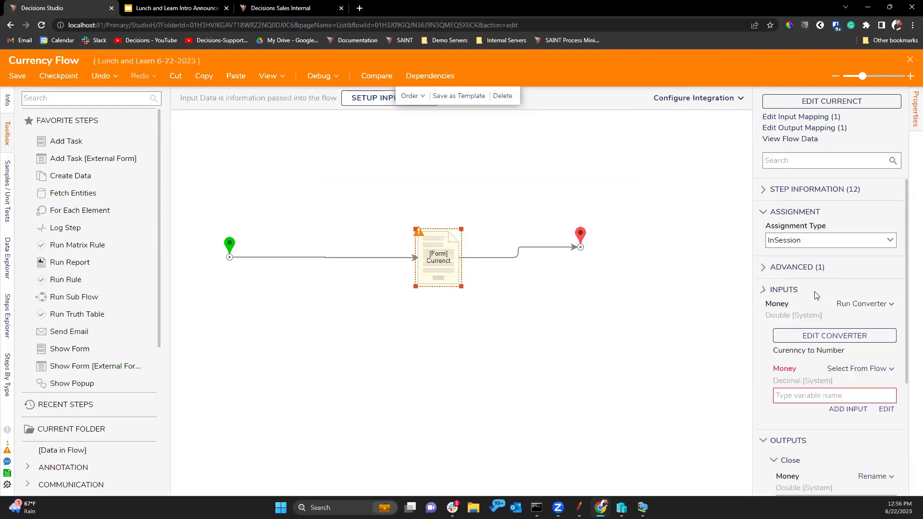
left_click(865, 304)
left_click(794, 289)
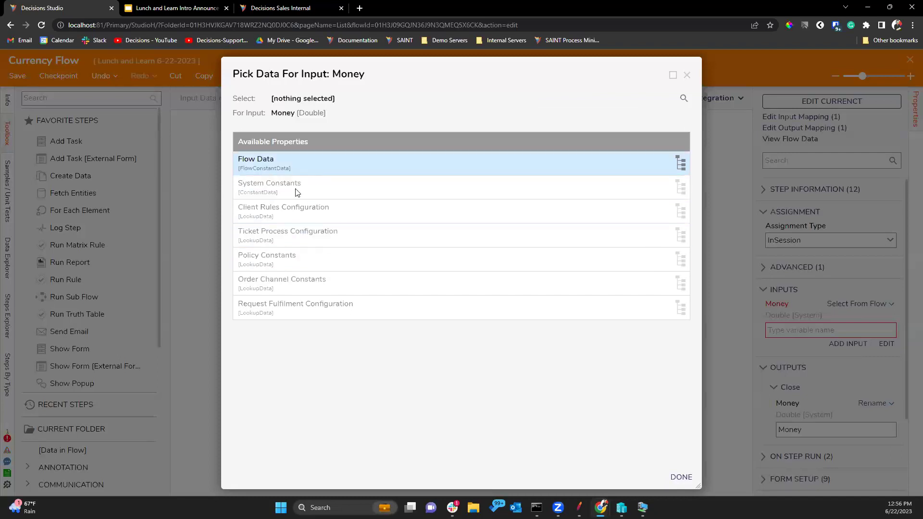
left_click(687, 76)
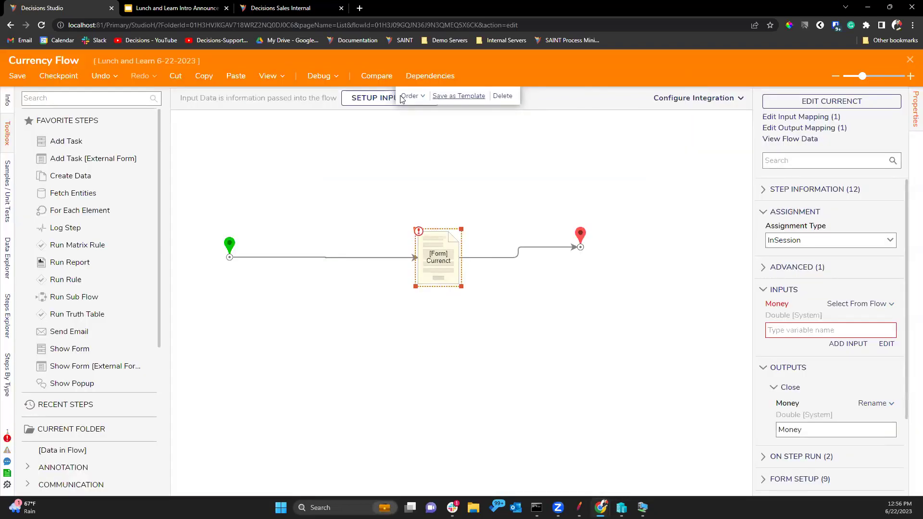
- Define a Decimal flow input named Money for Currency Flow, and save and close the input data
left_click(394, 97)
left_click(591, 294)
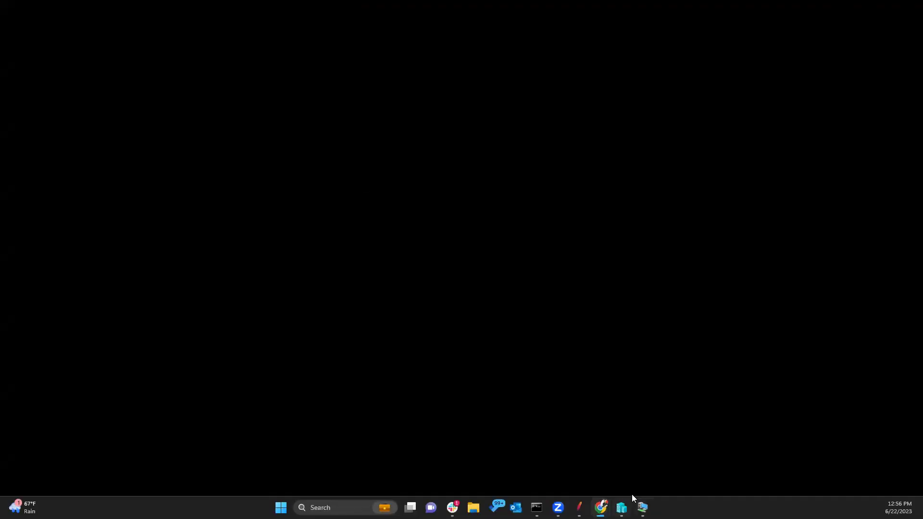
mouse_move(601, 507)
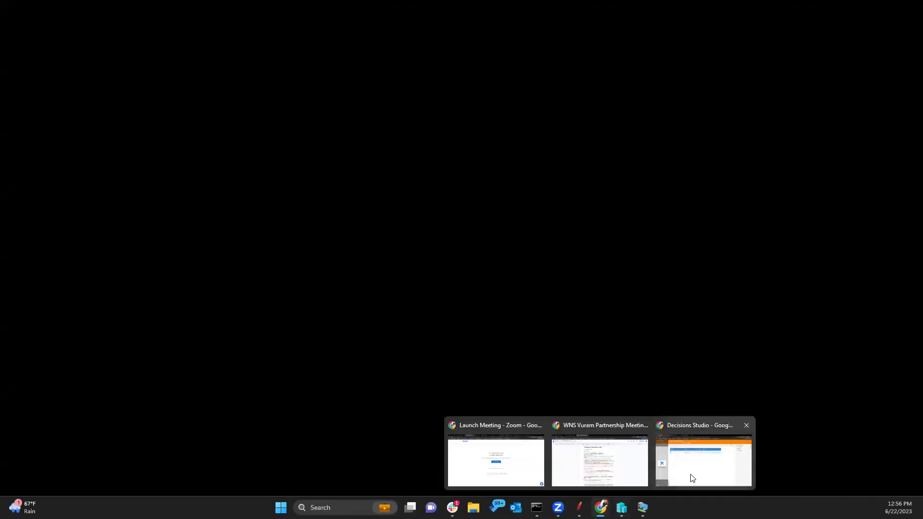
left_click(691, 468)
left_click(208, 169)
type("Mone")
left_click(396, 170)
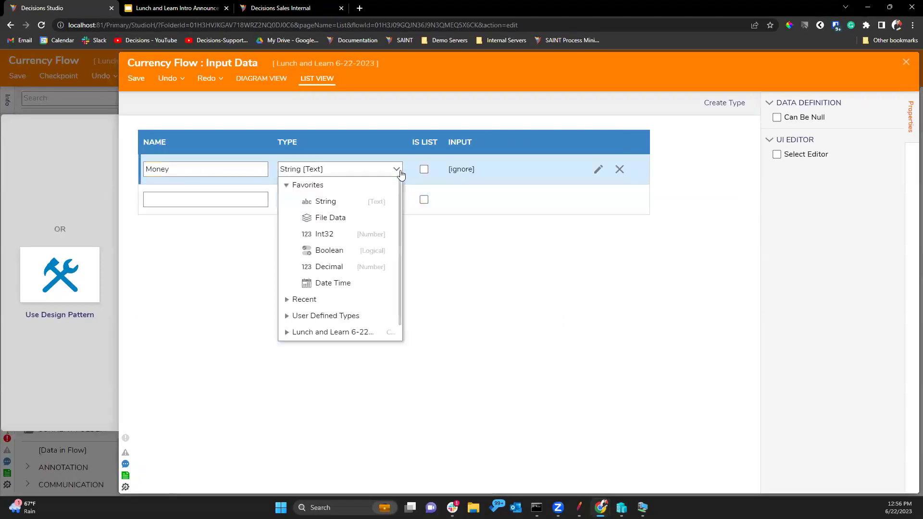
key("Return")
left_click(136, 78)
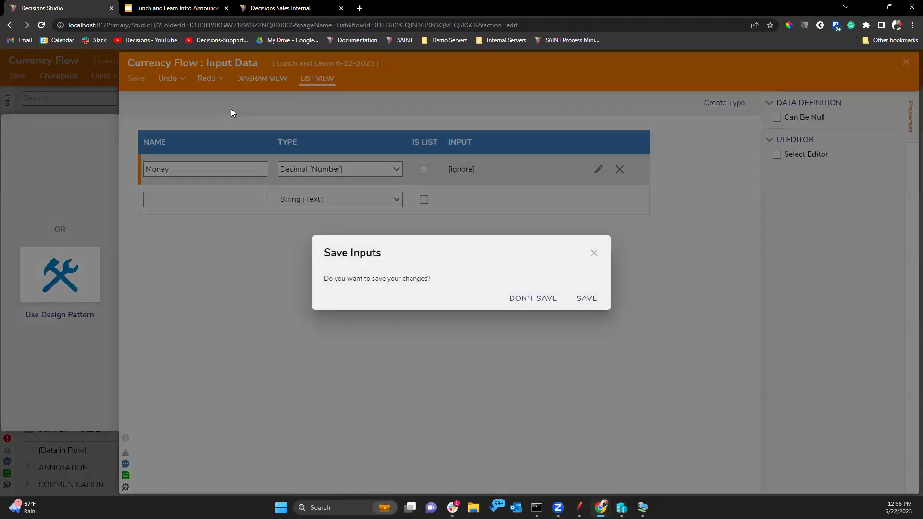
left_click(573, 301)
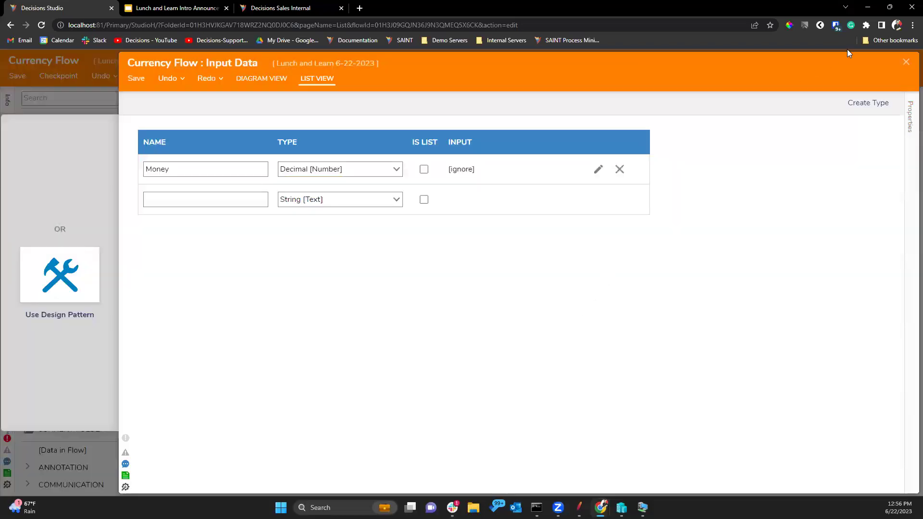
left_click(906, 62)
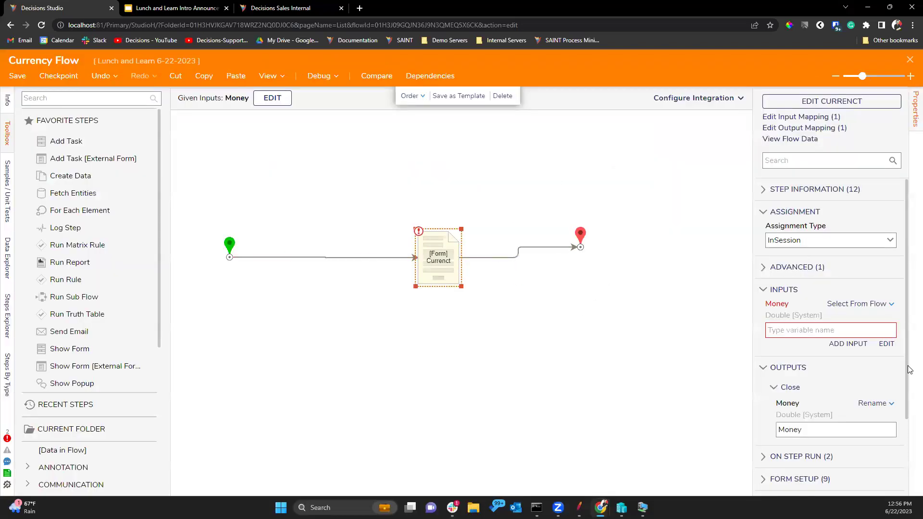
- Map the form step's Money input to the flow's Money value
left_click(887, 343)
left_click(366, 189)
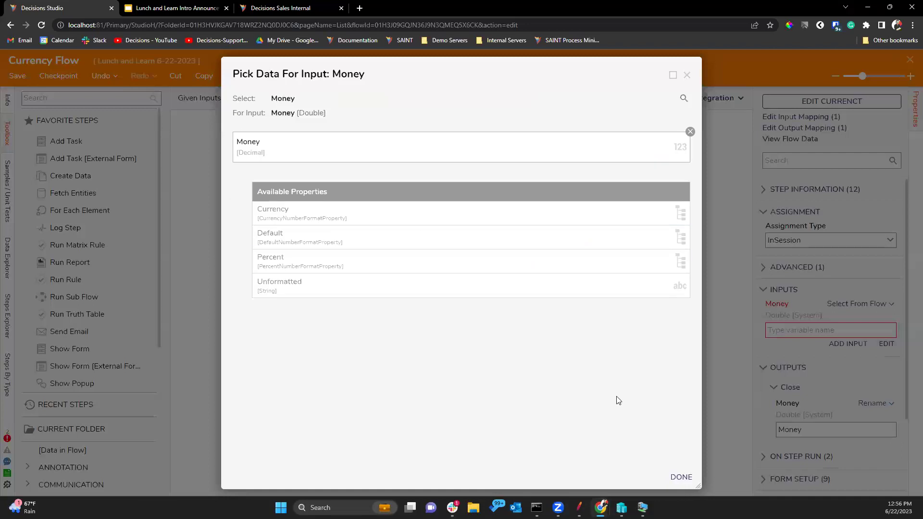
left_click(681, 477)
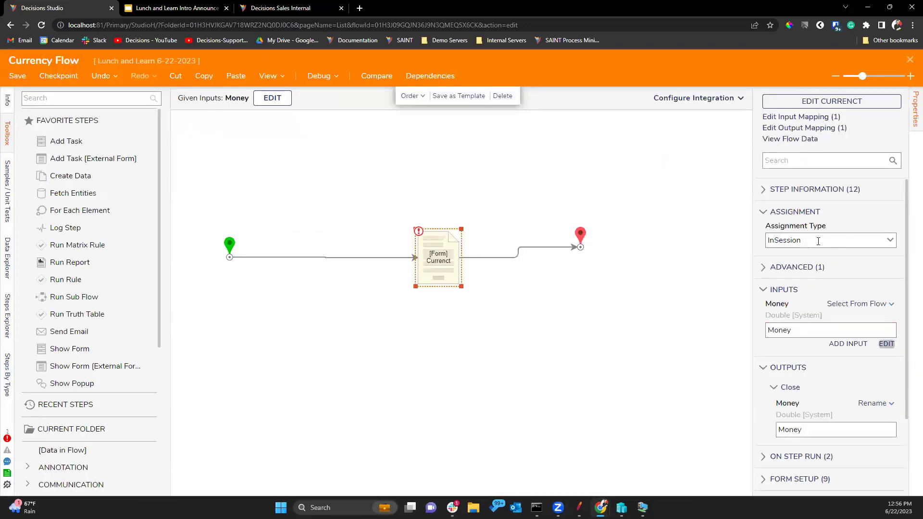
left_click(476, 258)
left_click(720, 234)
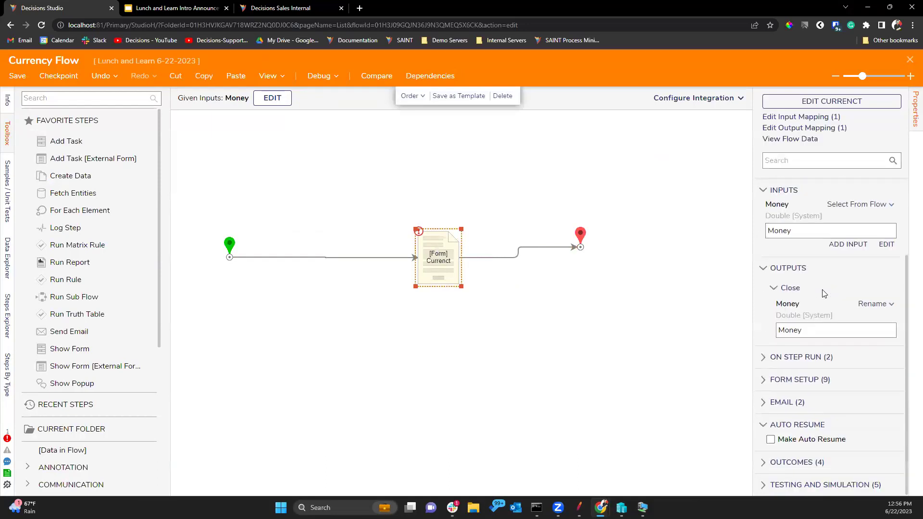
- Open the Currenct form for editing and define a Decimal form input named Money2, saving and closing the input data
left_click(833, 107)
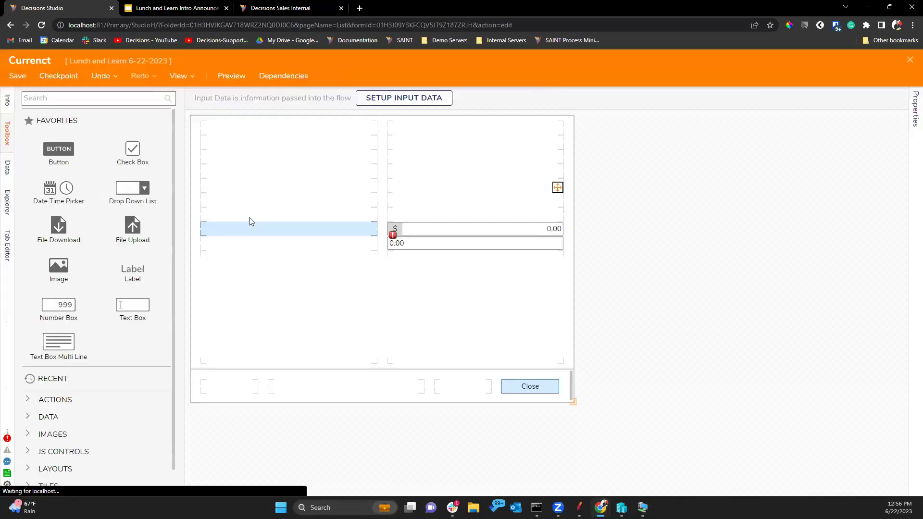
left_click(513, 237)
left_click(404, 98)
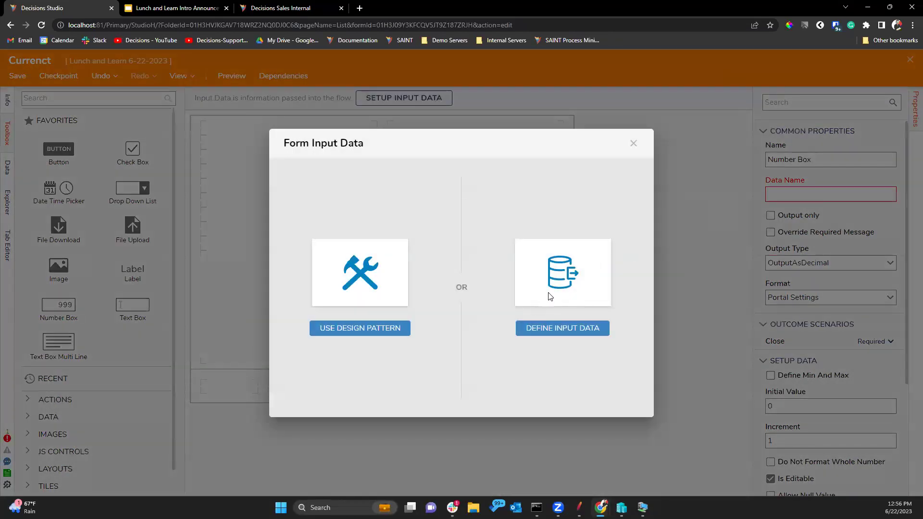
left_click(548, 295)
type("Money2")
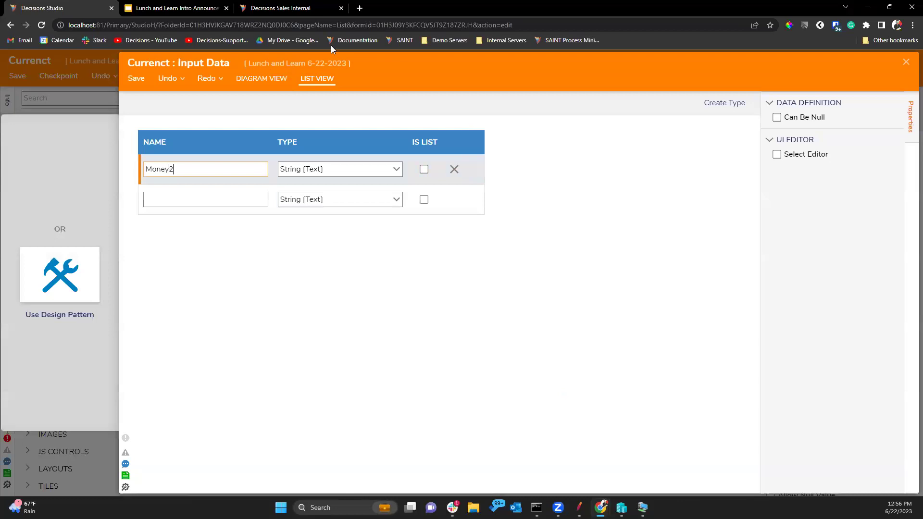
left_click(396, 169)
left_click(331, 267)
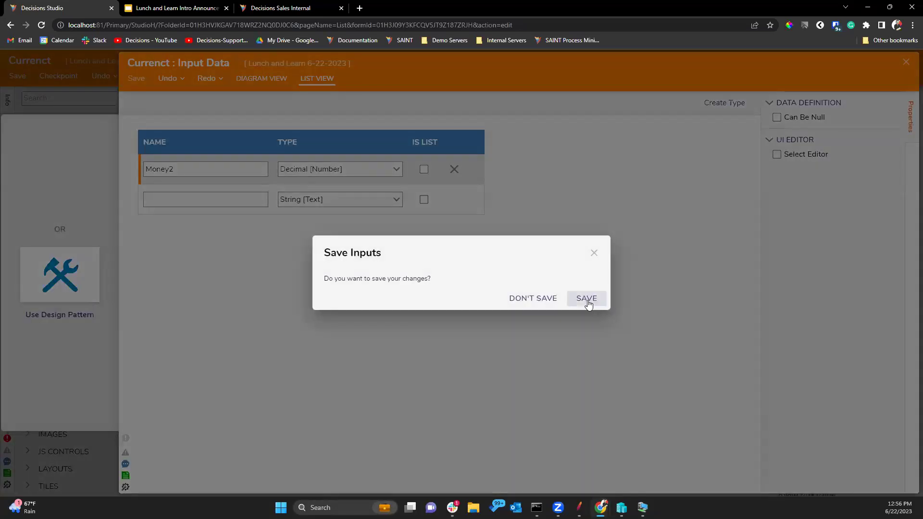
left_click(587, 298)
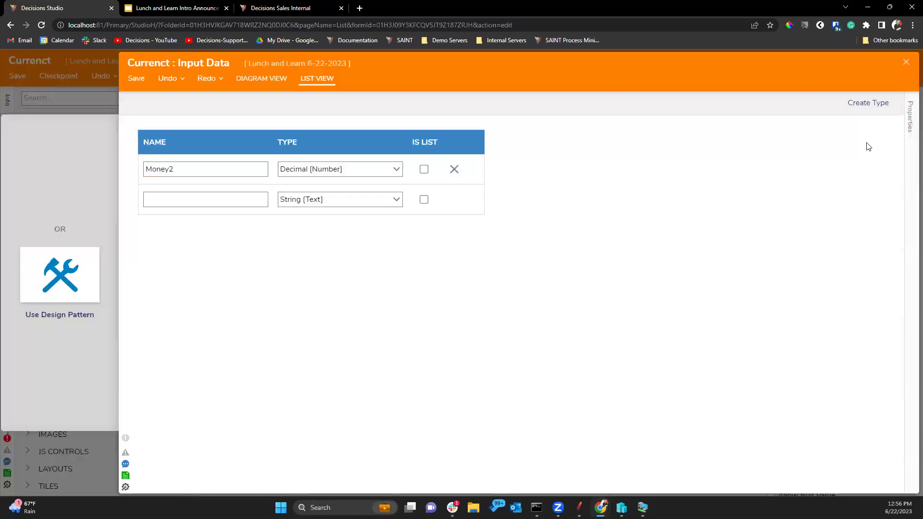
left_click(906, 61)
- Set the plain number box's data name to Money2, and save and close the form
left_click(810, 201)
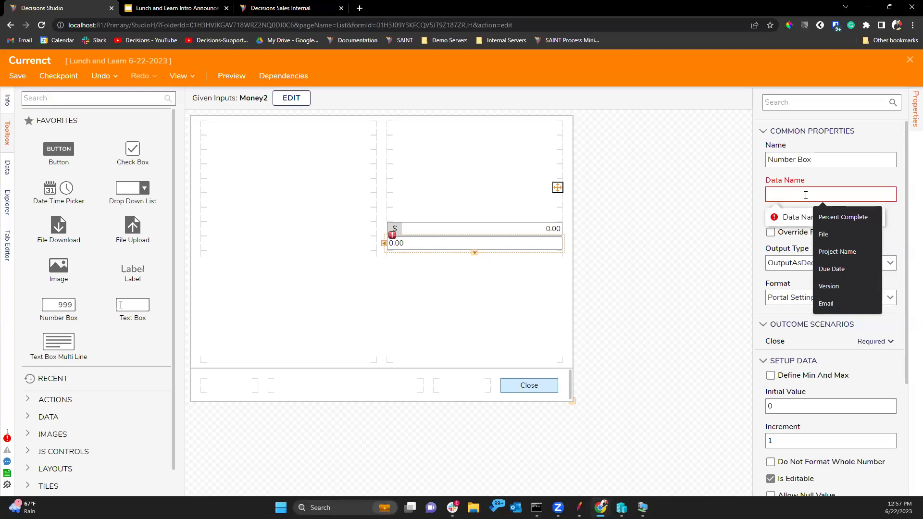
type("Money2")
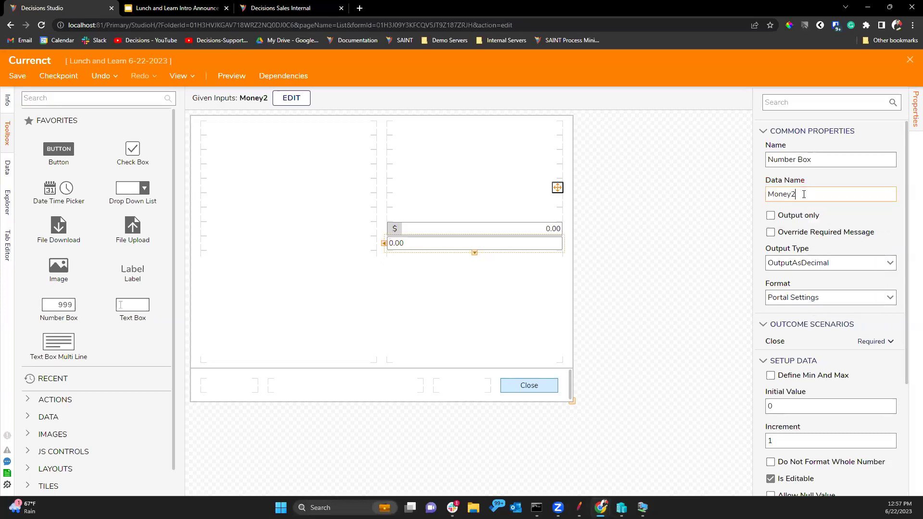
scroll(814, 242, "down", 3)
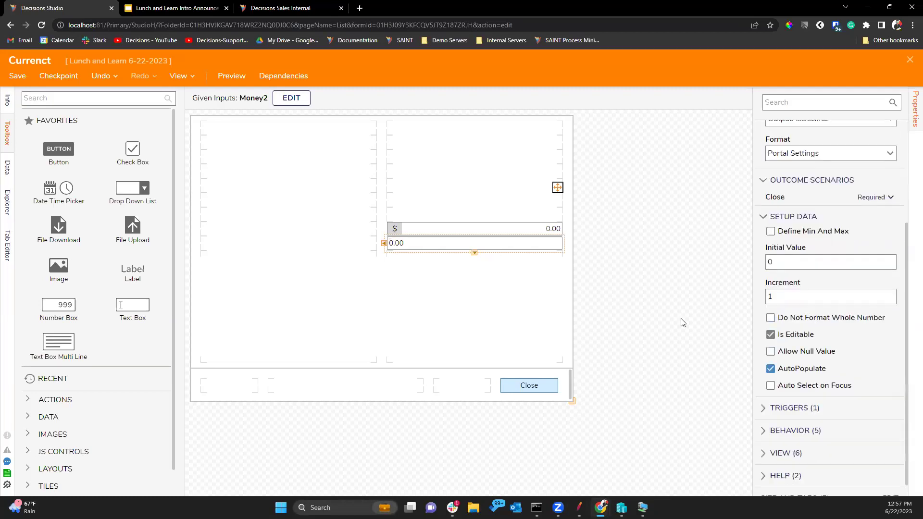
left_click(17, 75)
left_click(580, 321)
left_click(910, 60)
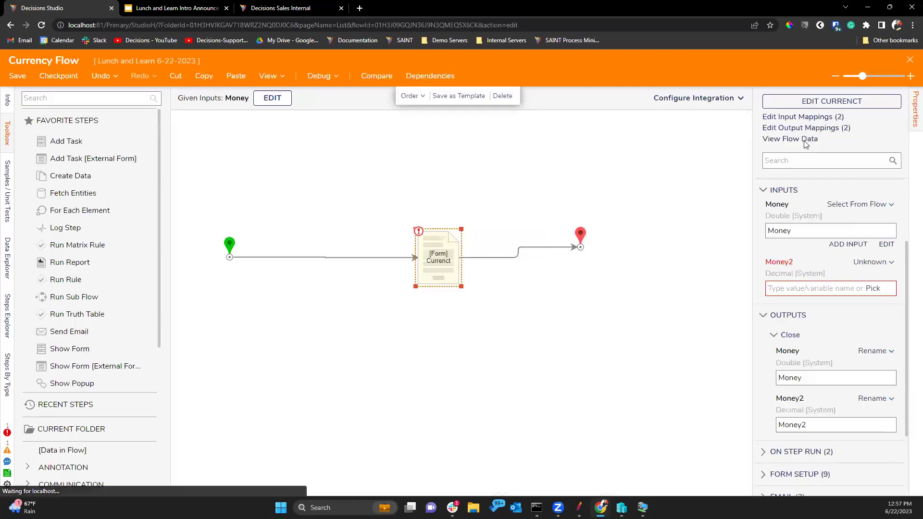
- Map the form step's Money2 input to the flow's Money value without a formatting property, and review the flow's validation issues
left_click(447, 251)
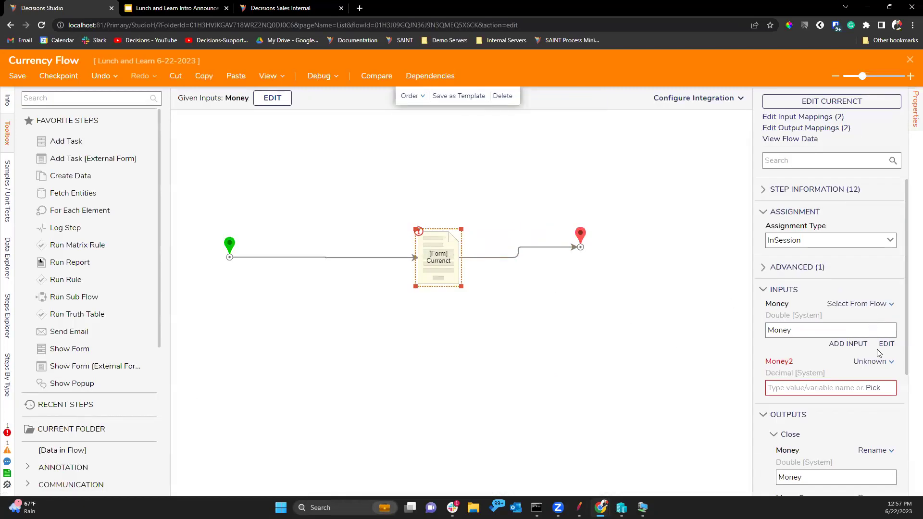
left_click(875, 388)
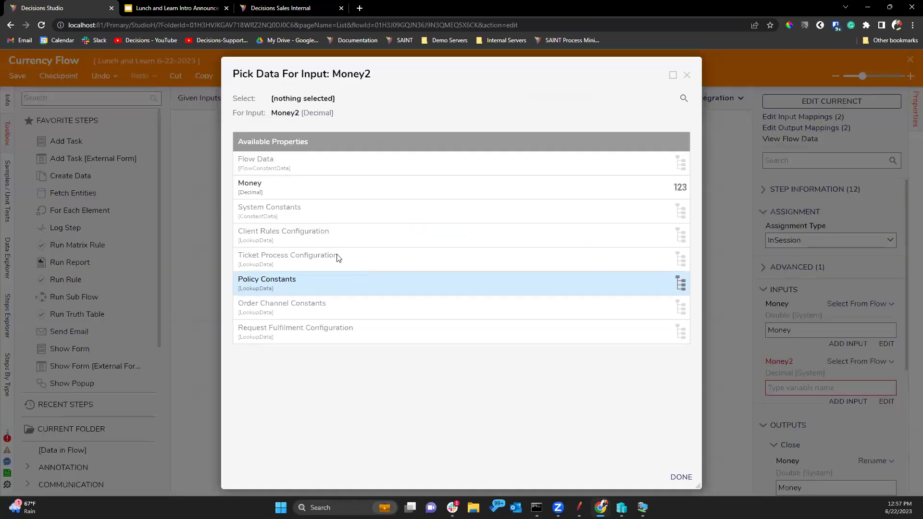
left_click(269, 193)
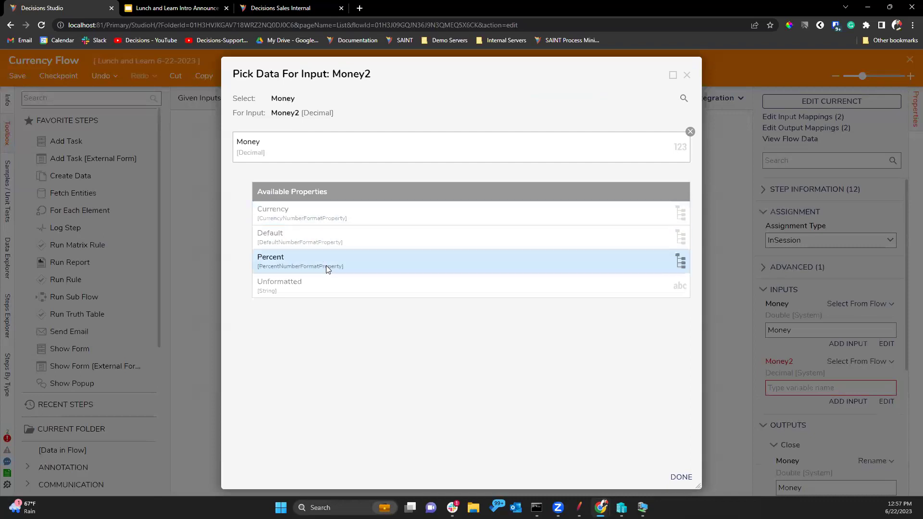
left_click(303, 235)
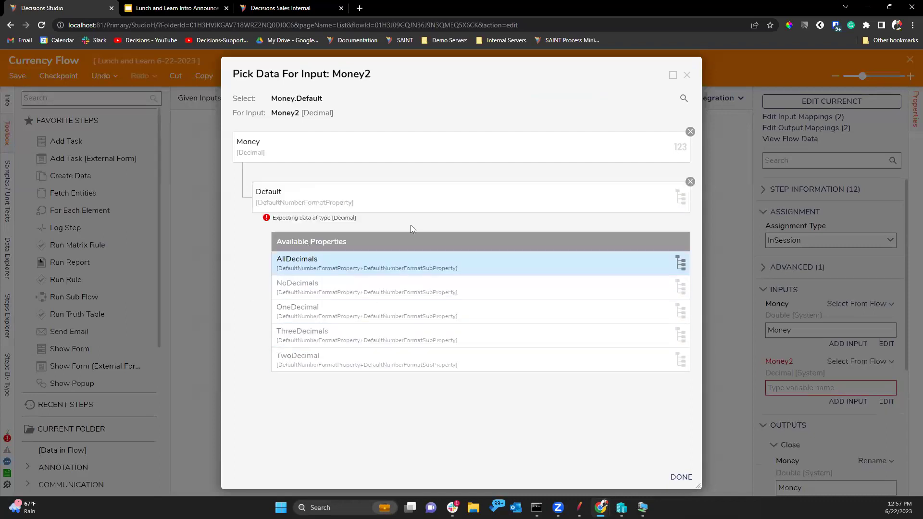
left_click(690, 182)
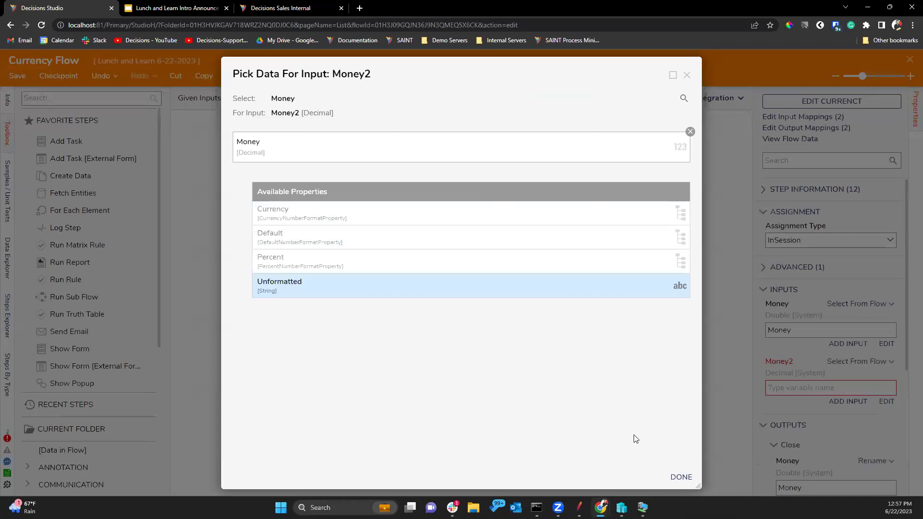
left_click(683, 477)
scroll(849, 389, "down", 3)
left_click(6, 437)
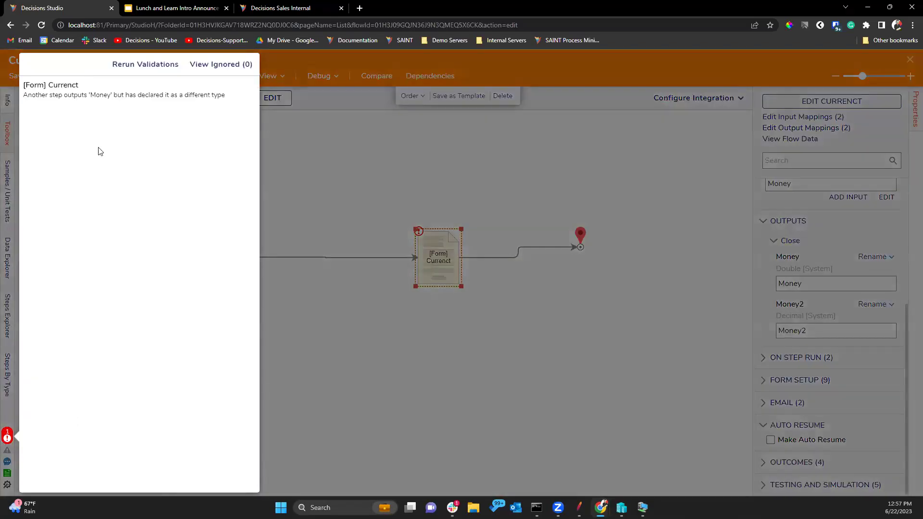
left_click(431, 147)
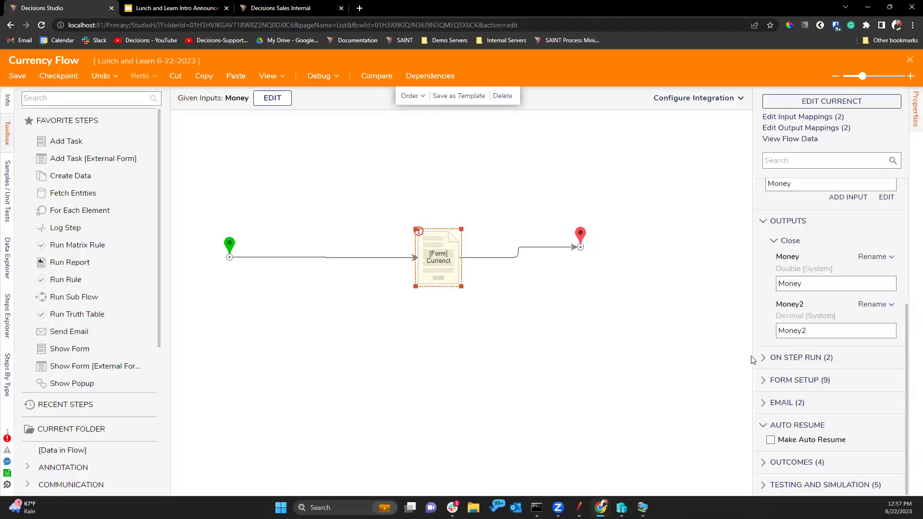
- Debug Currency Flow with a Money input of 1500, check both number boxes on the form, and close the debugger
left_click(337, 76)
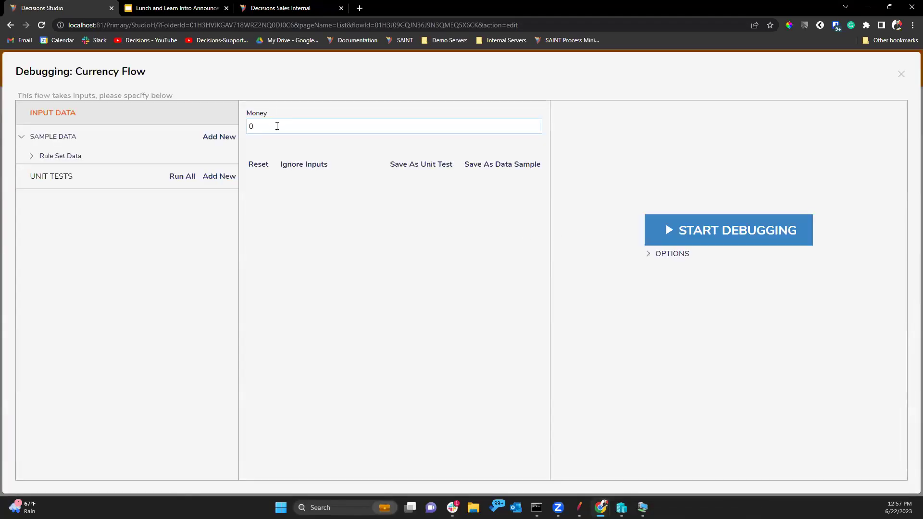
type("1,500")
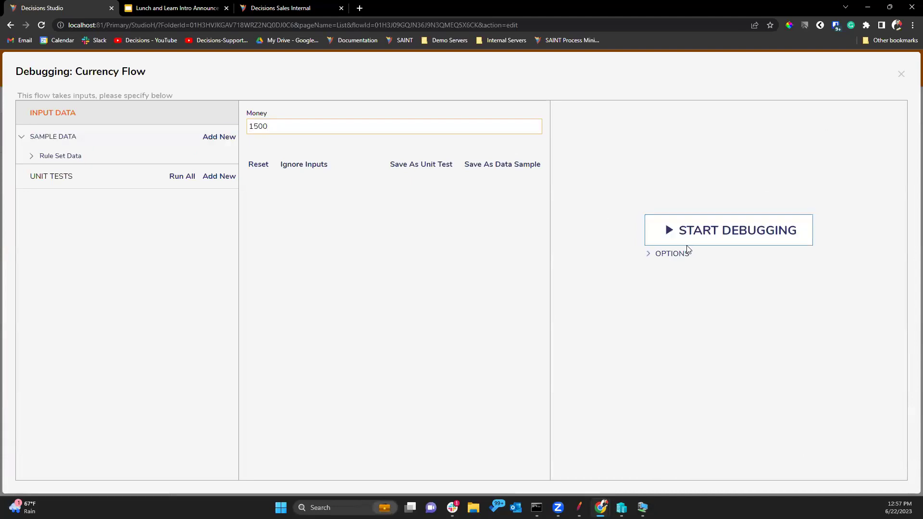
left_click(713, 241)
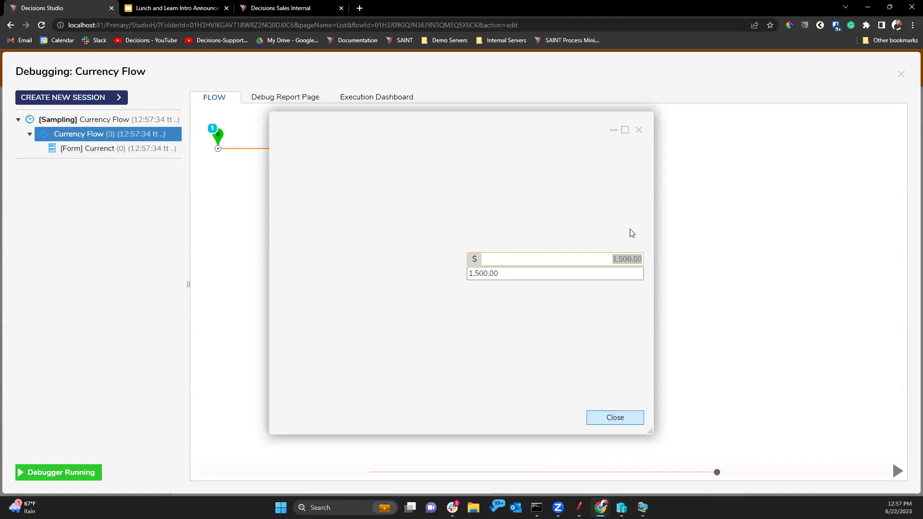
left_click(642, 131)
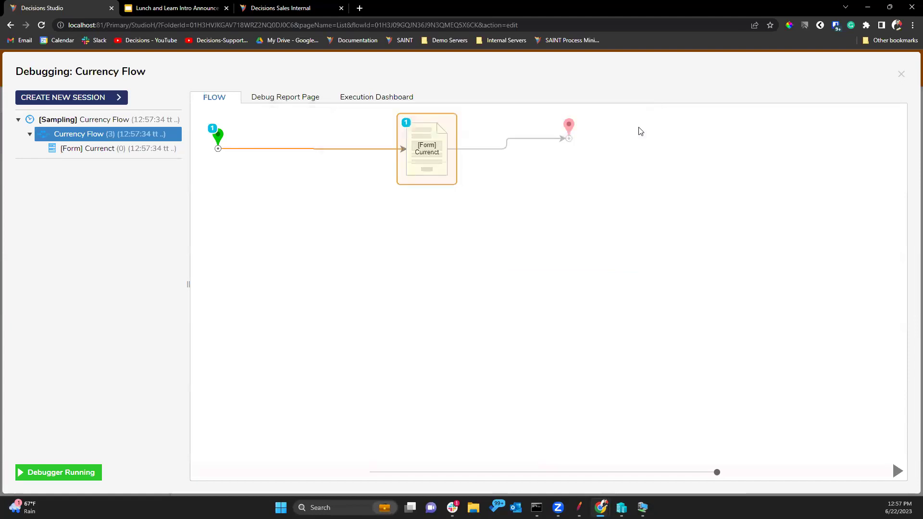
left_click(900, 75)
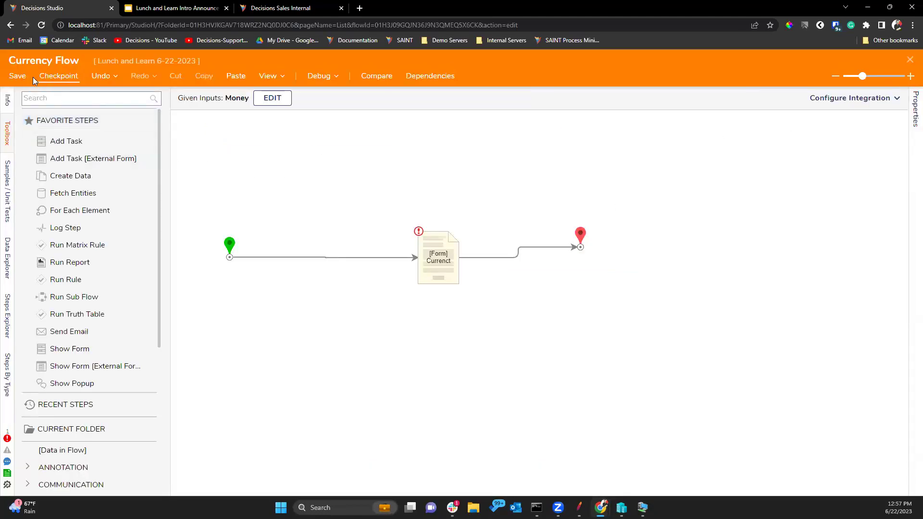
- Save Currency Flow, review the form step's input mappings, and close the flow designer
left_click(16, 76)
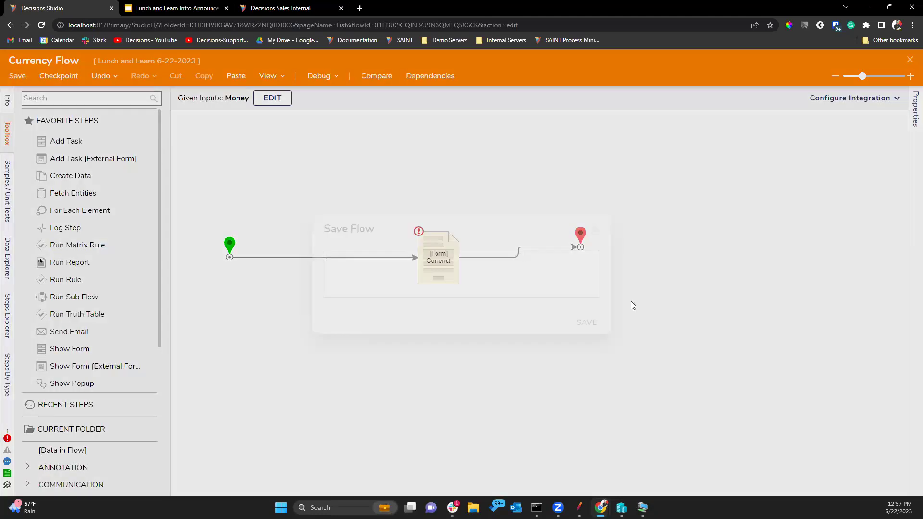
left_click(594, 319)
left_click(431, 258)
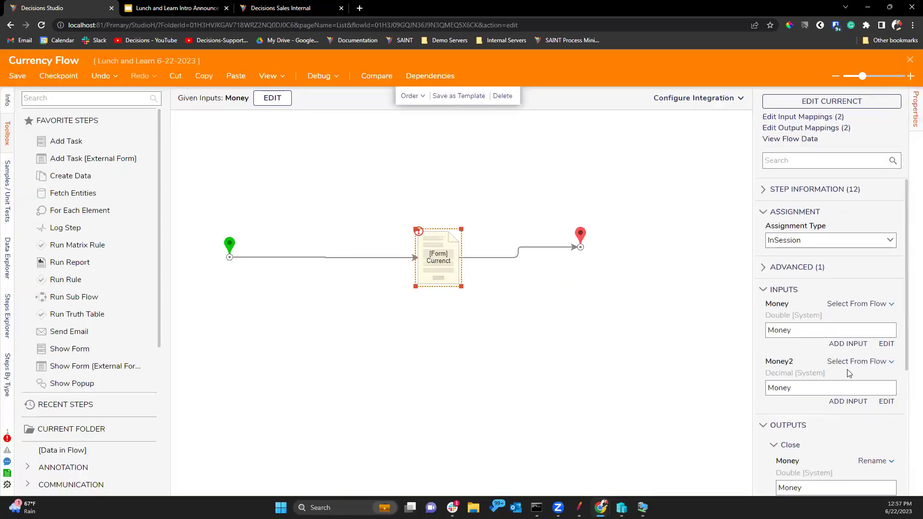
left_click(909, 60)
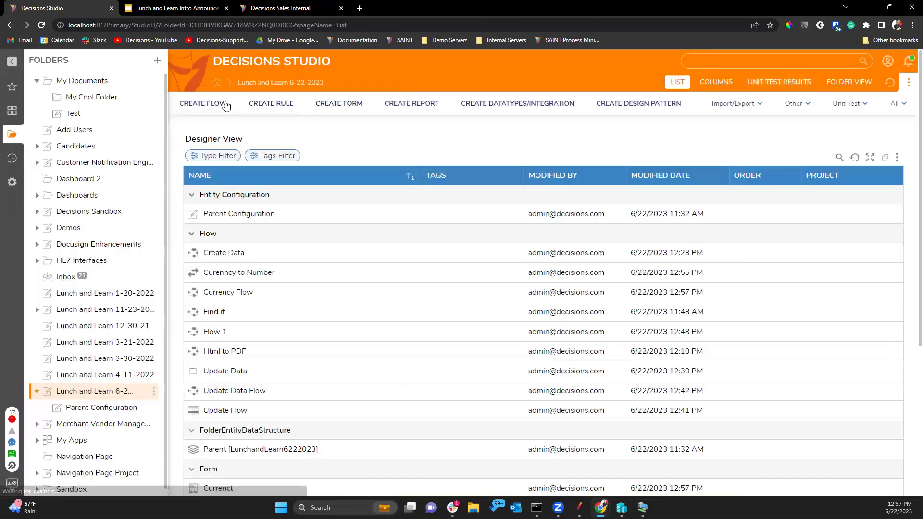